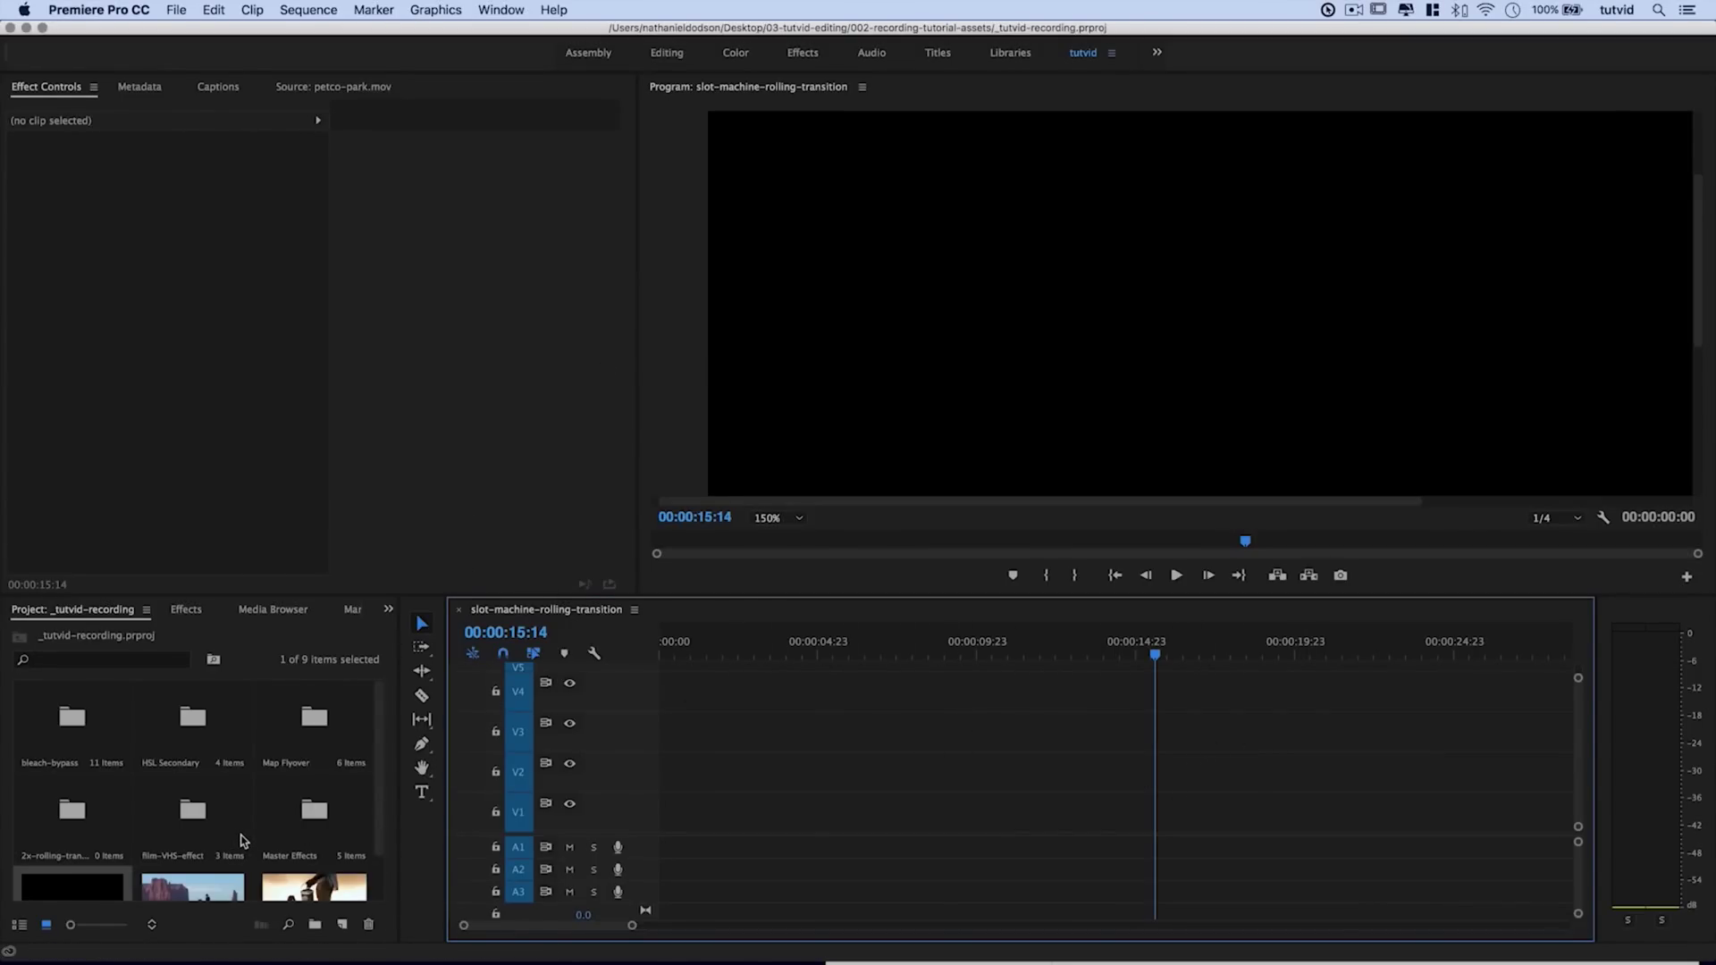
- Close the open sequence in the timeline and delete the slot-machine-rolling-transition sequence from the project bin
scroll(243, 840, down, 2)
click(219, 840)
click(324, 844)
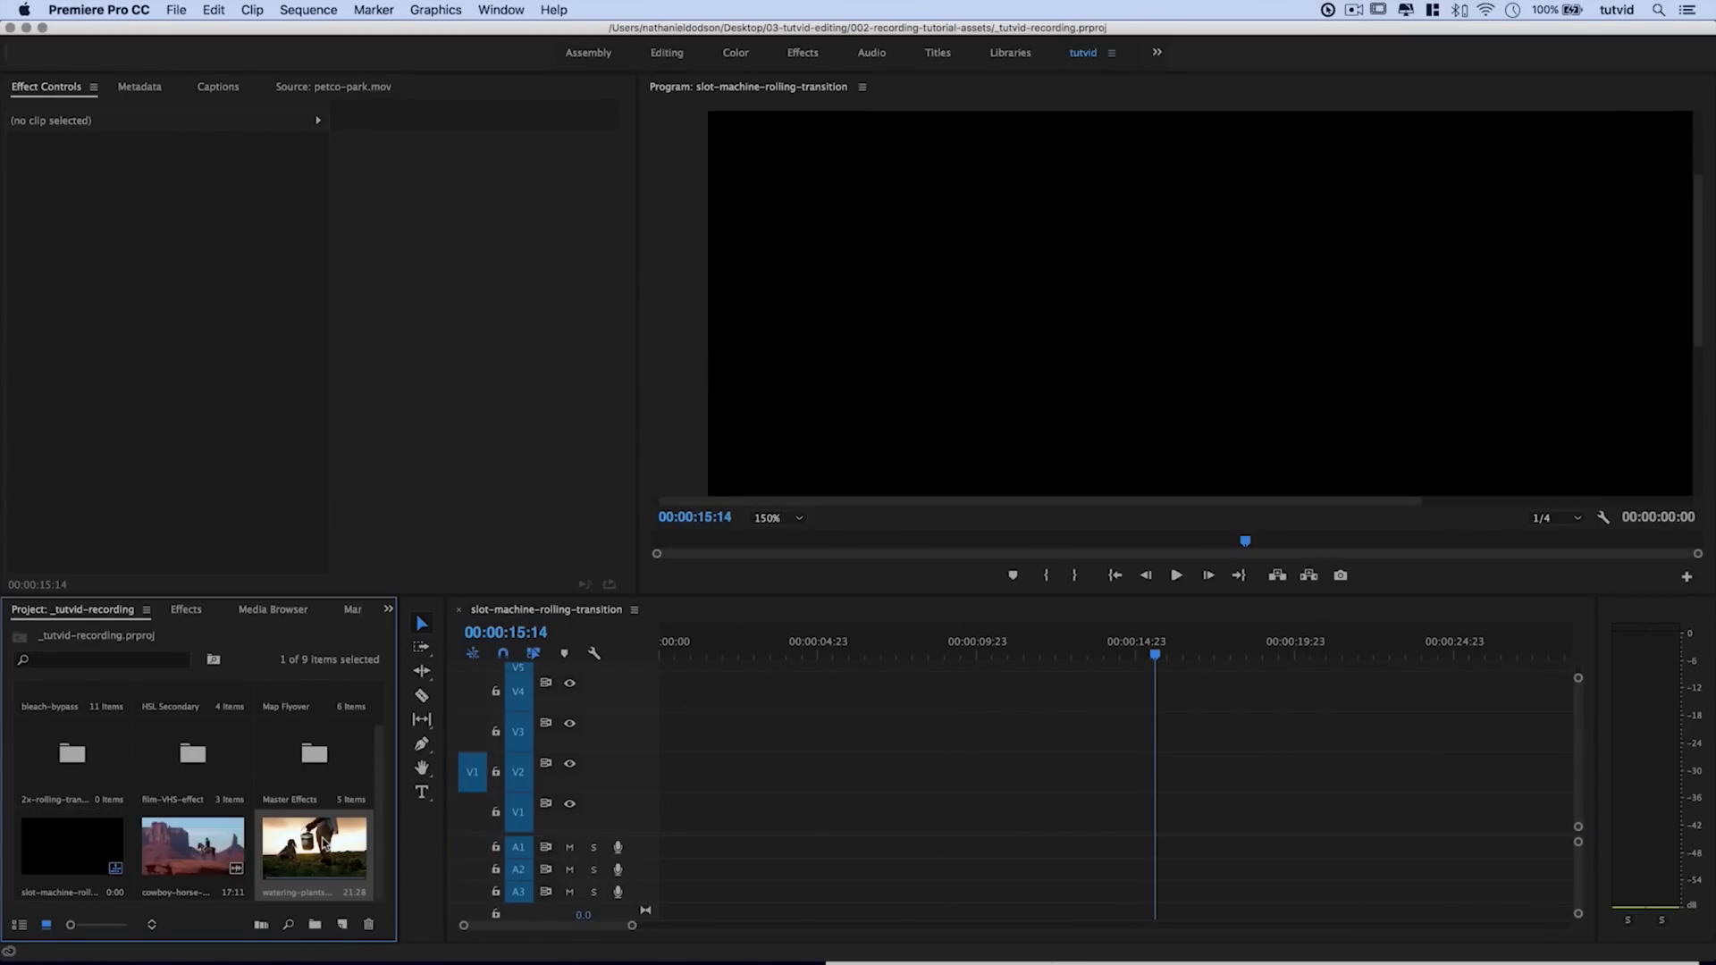
click(459, 610)
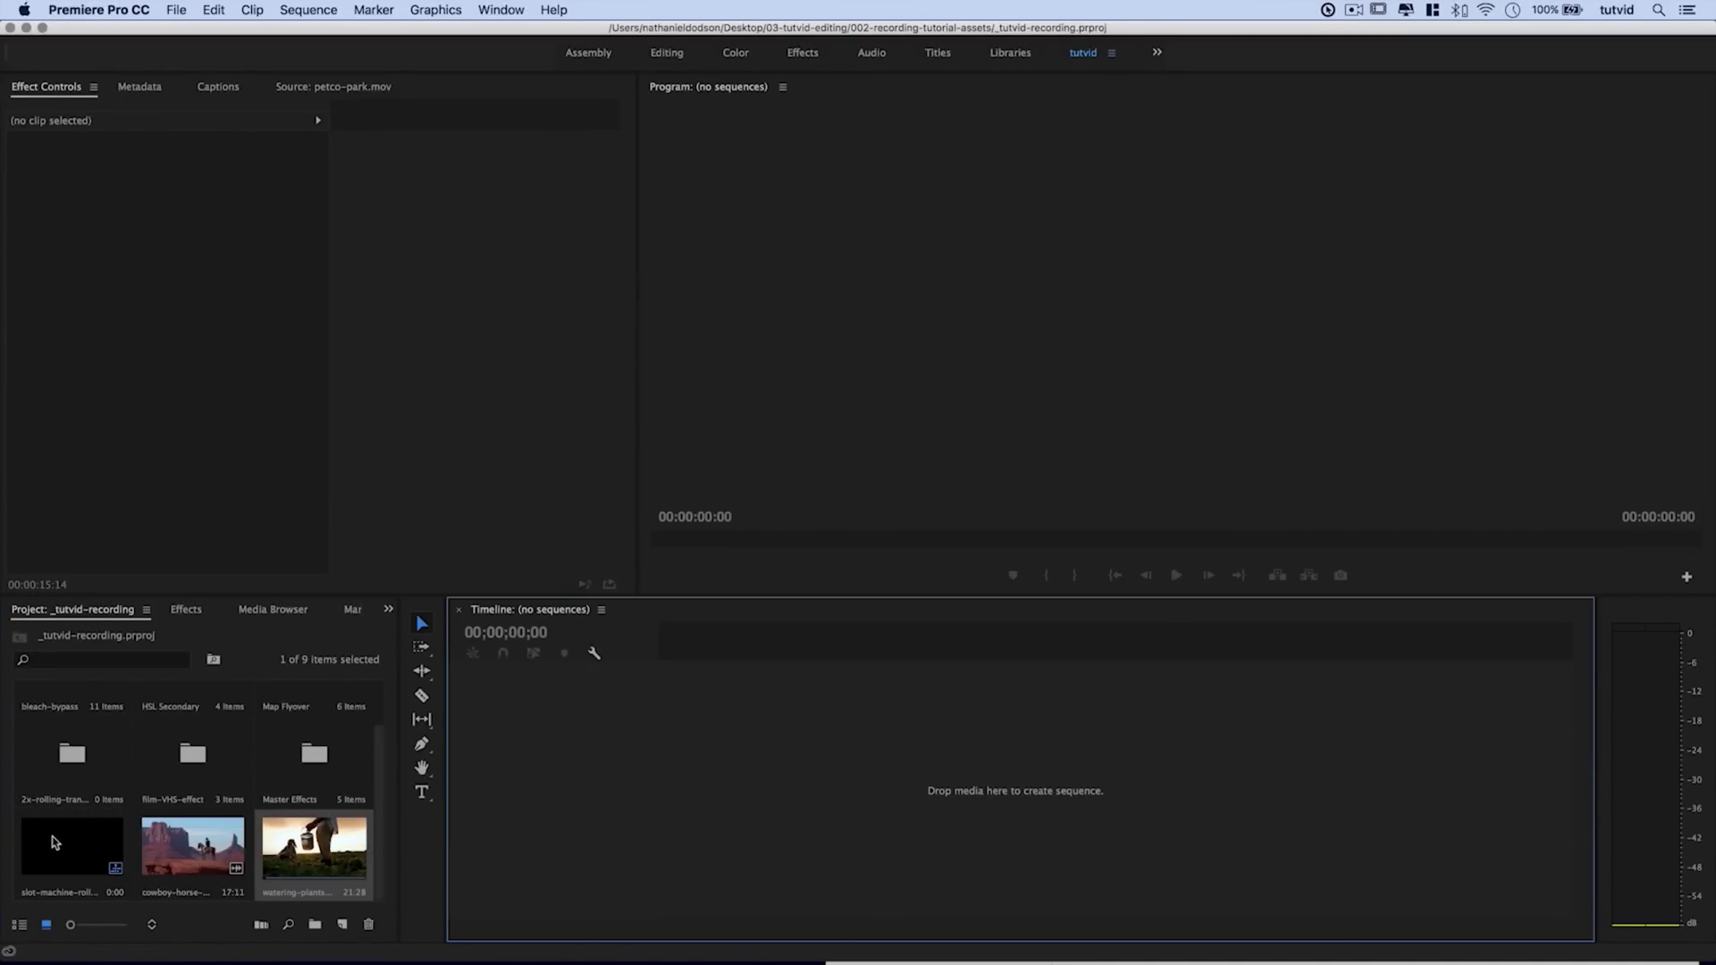
click(55, 842)
key(Delete)
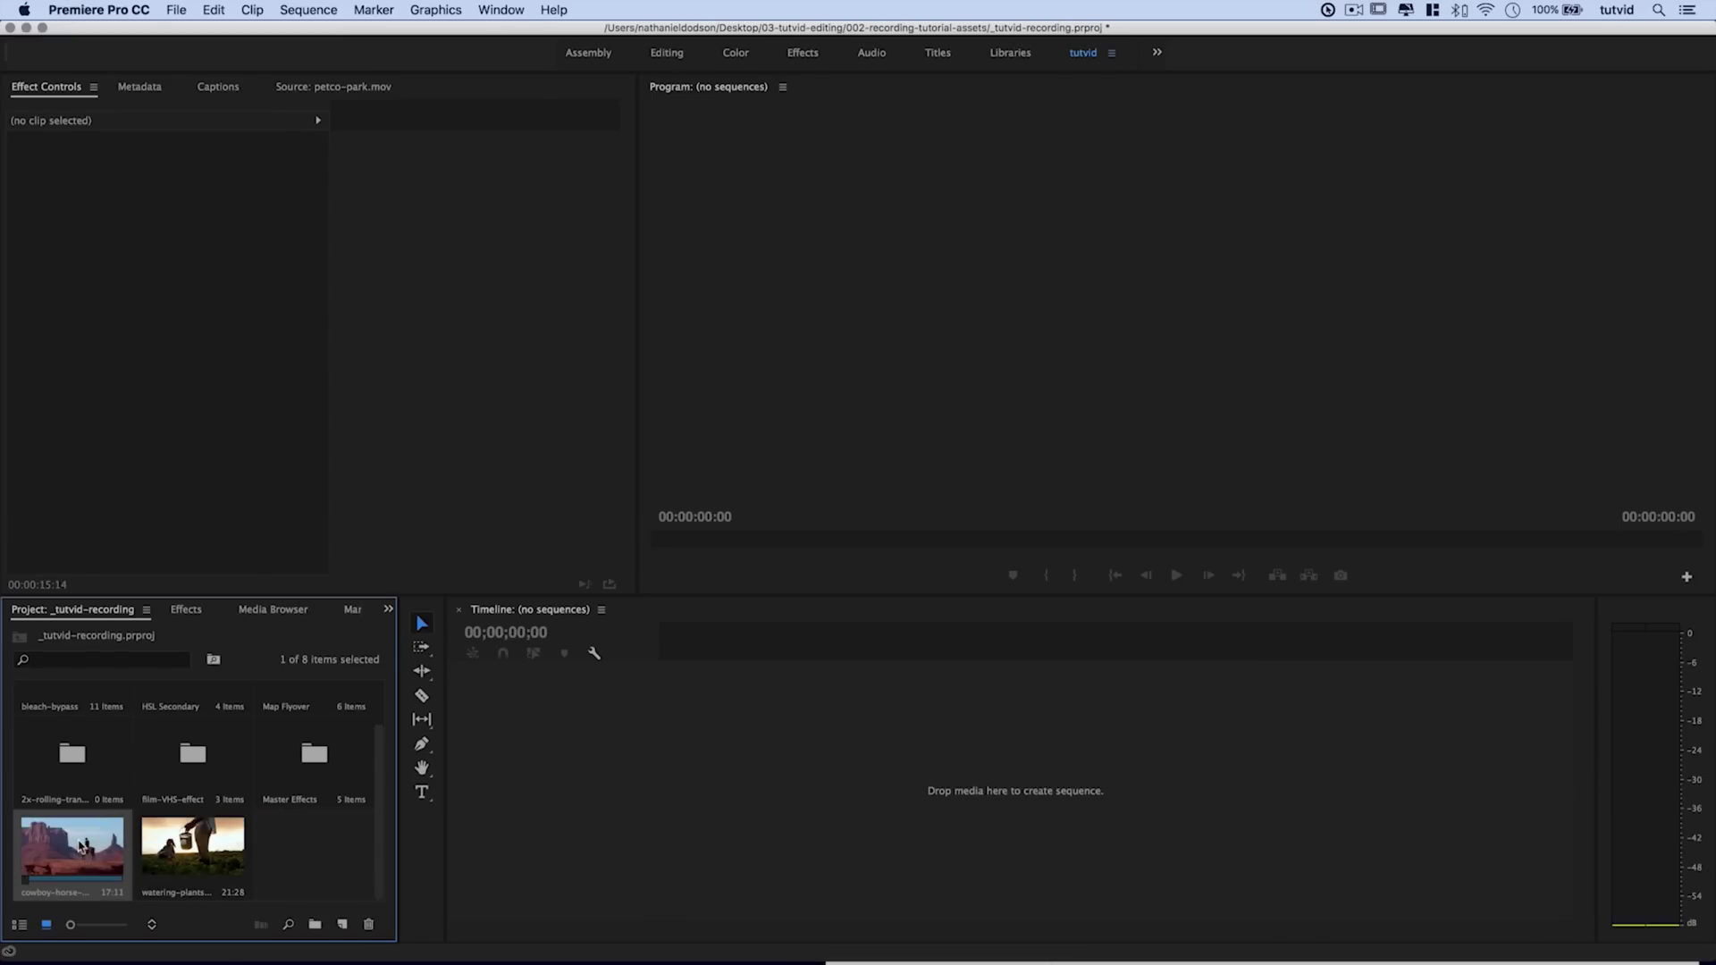
- Create a new sequence from the cowboy-horse-monument-valley clip and set the program preview zoom to Fit
right_click(50, 847)
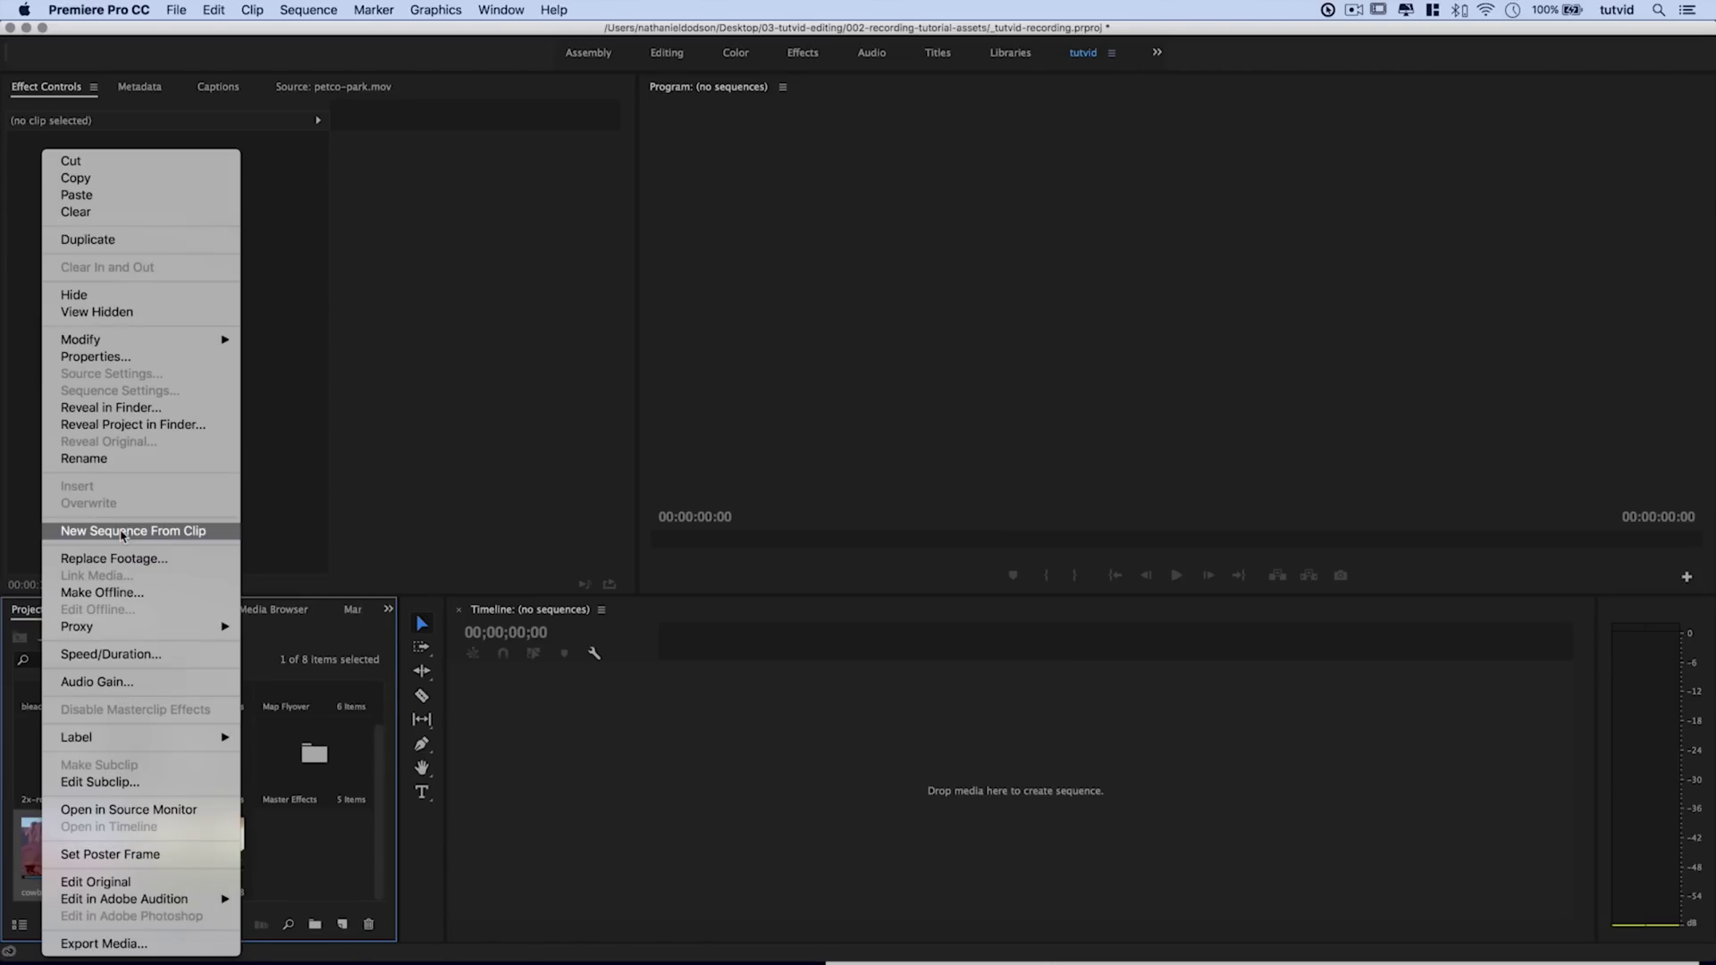
click(123, 532)
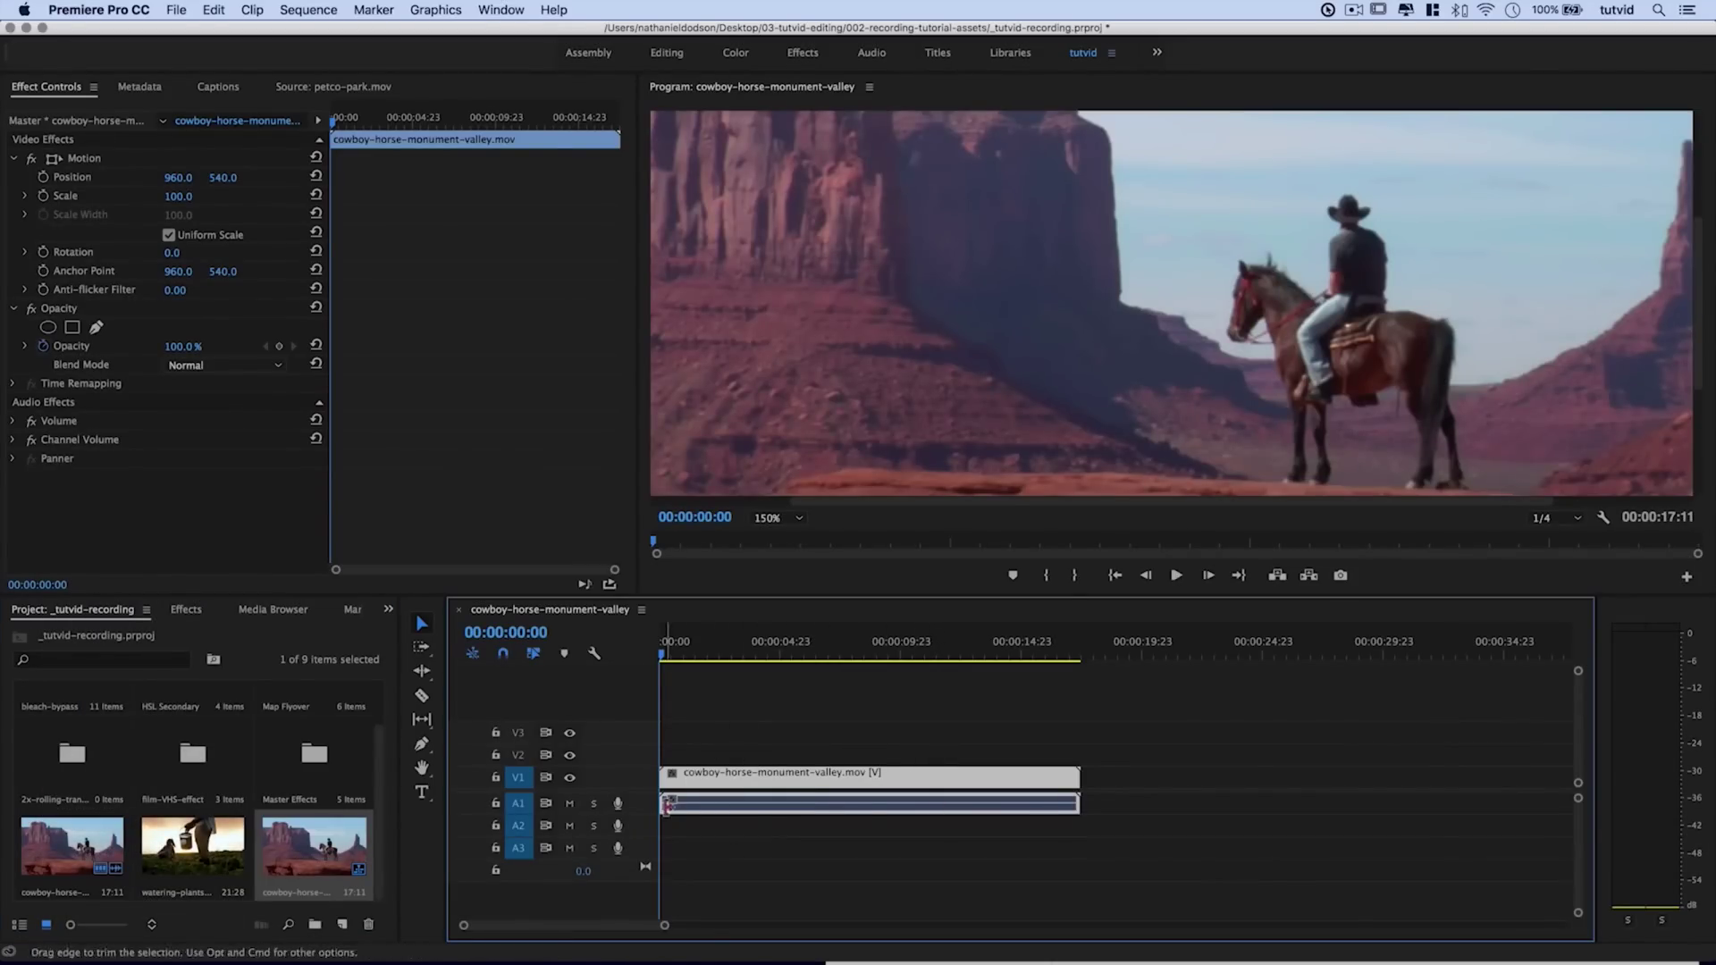
click(770, 518)
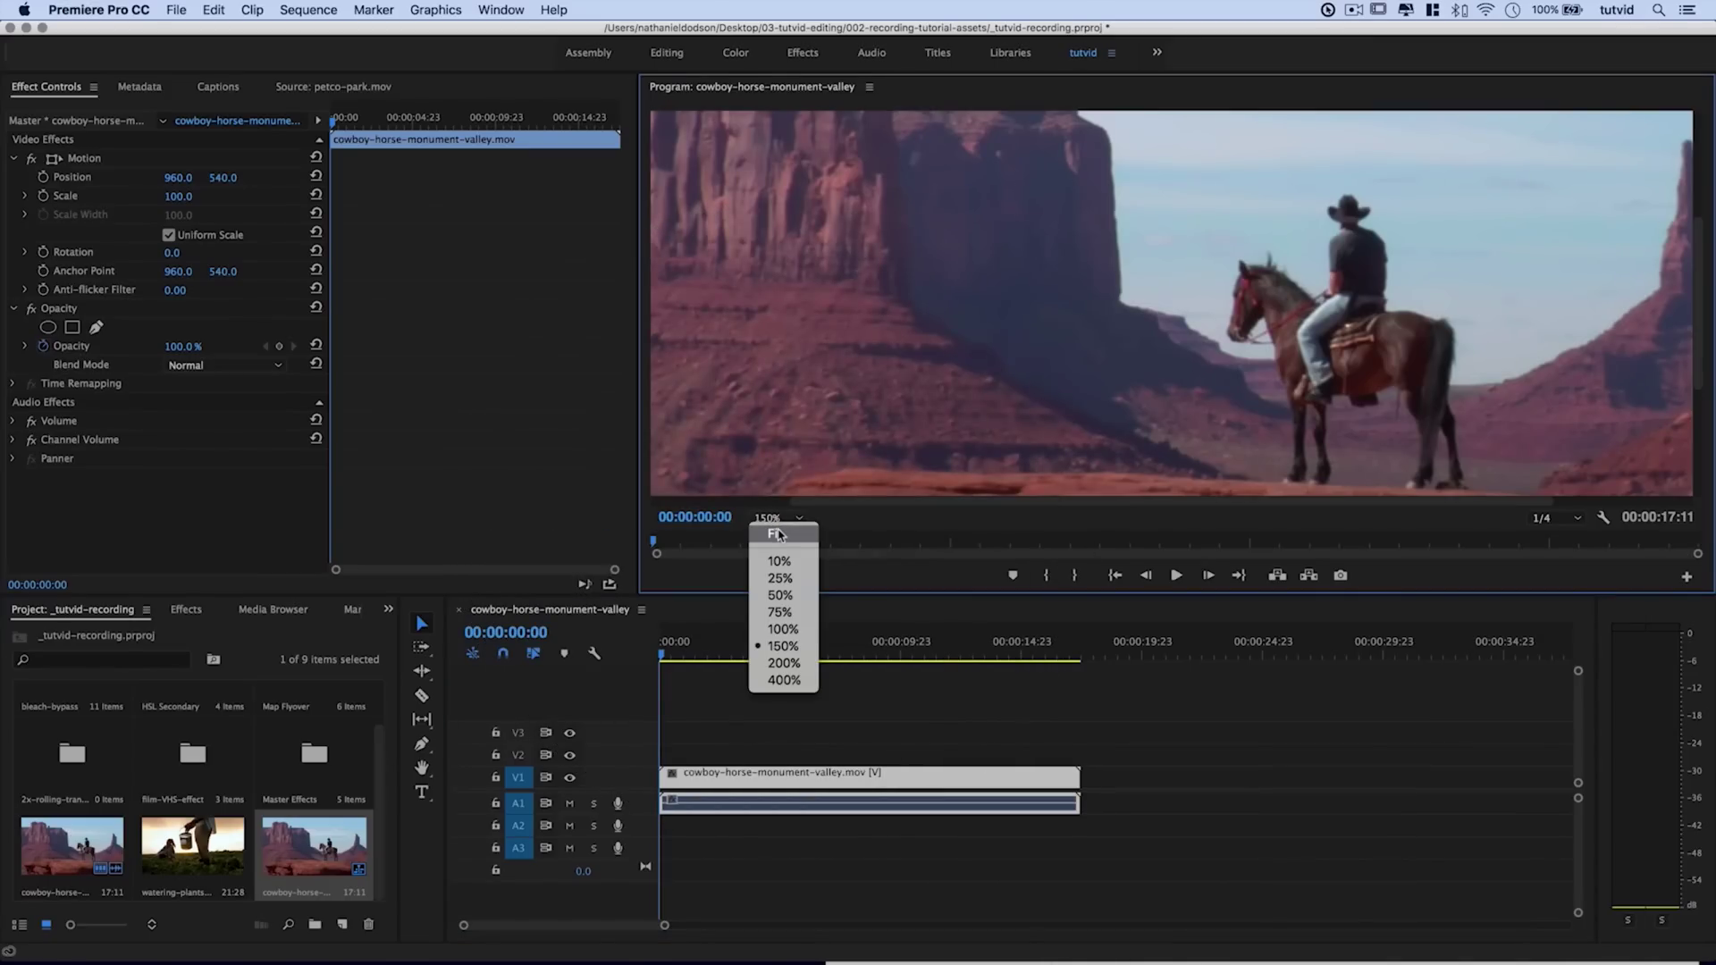
click(778, 534)
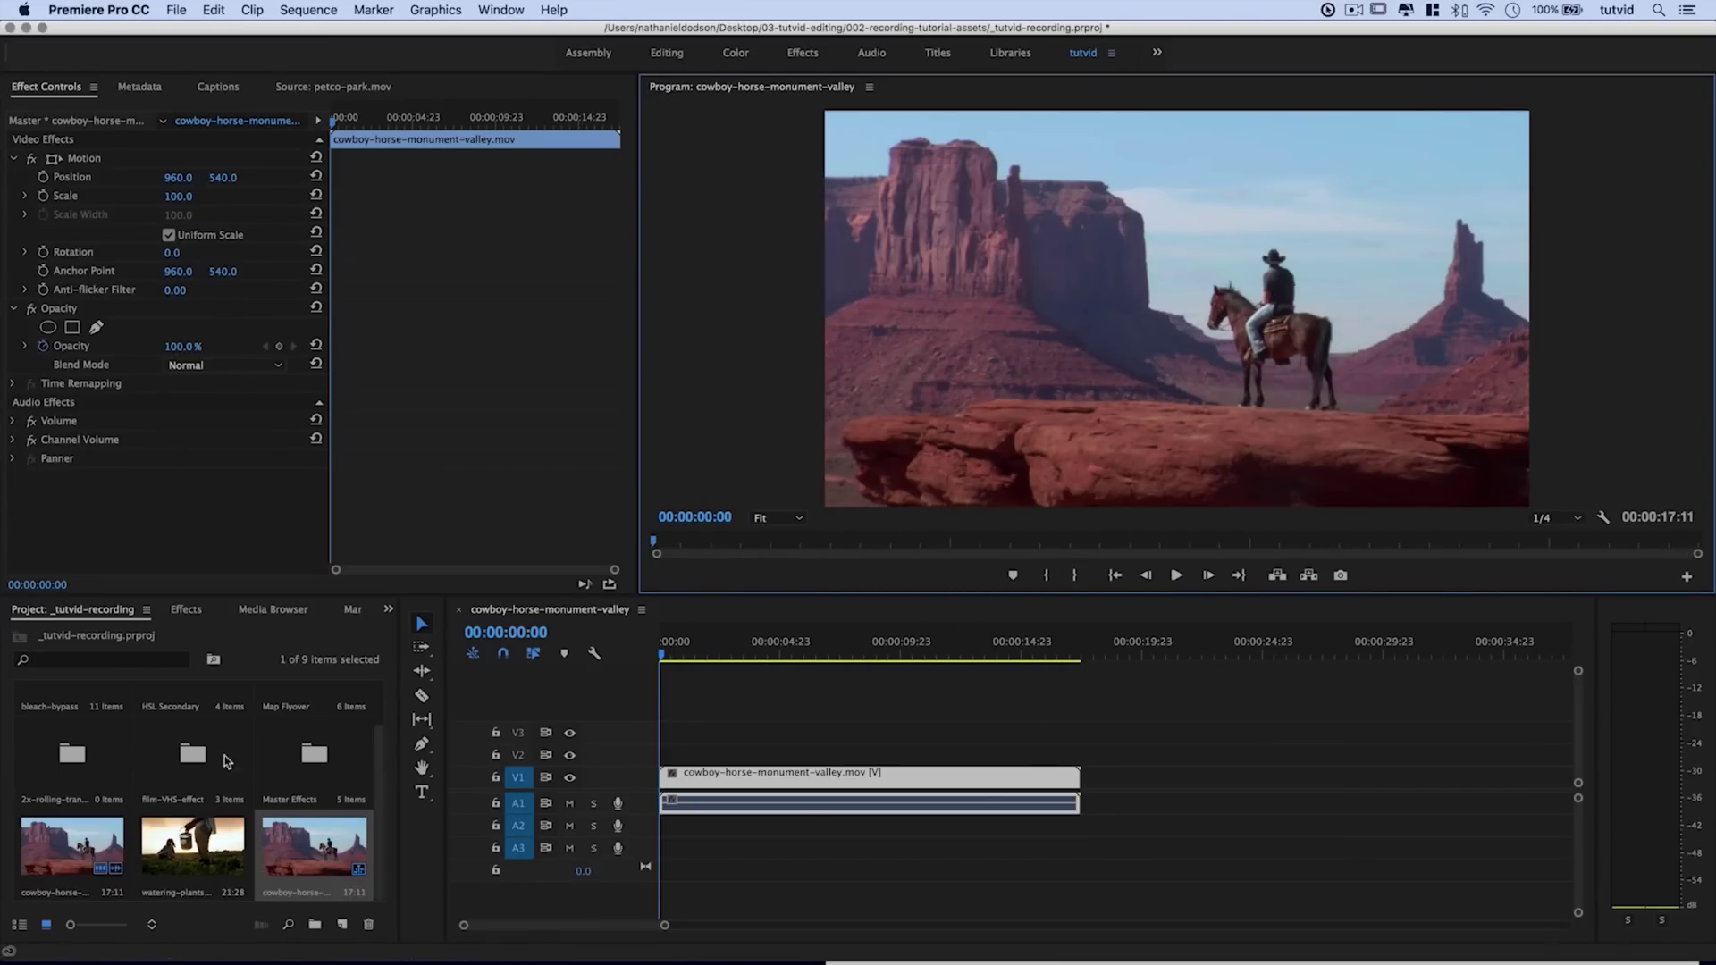
- Place the watering-plants clip directly after the cowboy clip on V1 and park the playhead just before the cut, at 00:00:17:01
drag(194, 847, 1092, 776)
mouse_move(1061, 651)
mouse_down()
mouse_move(1099, 650)
mouse_move(1023, 666)
mouse_move(1070, 683)
mouse_up()
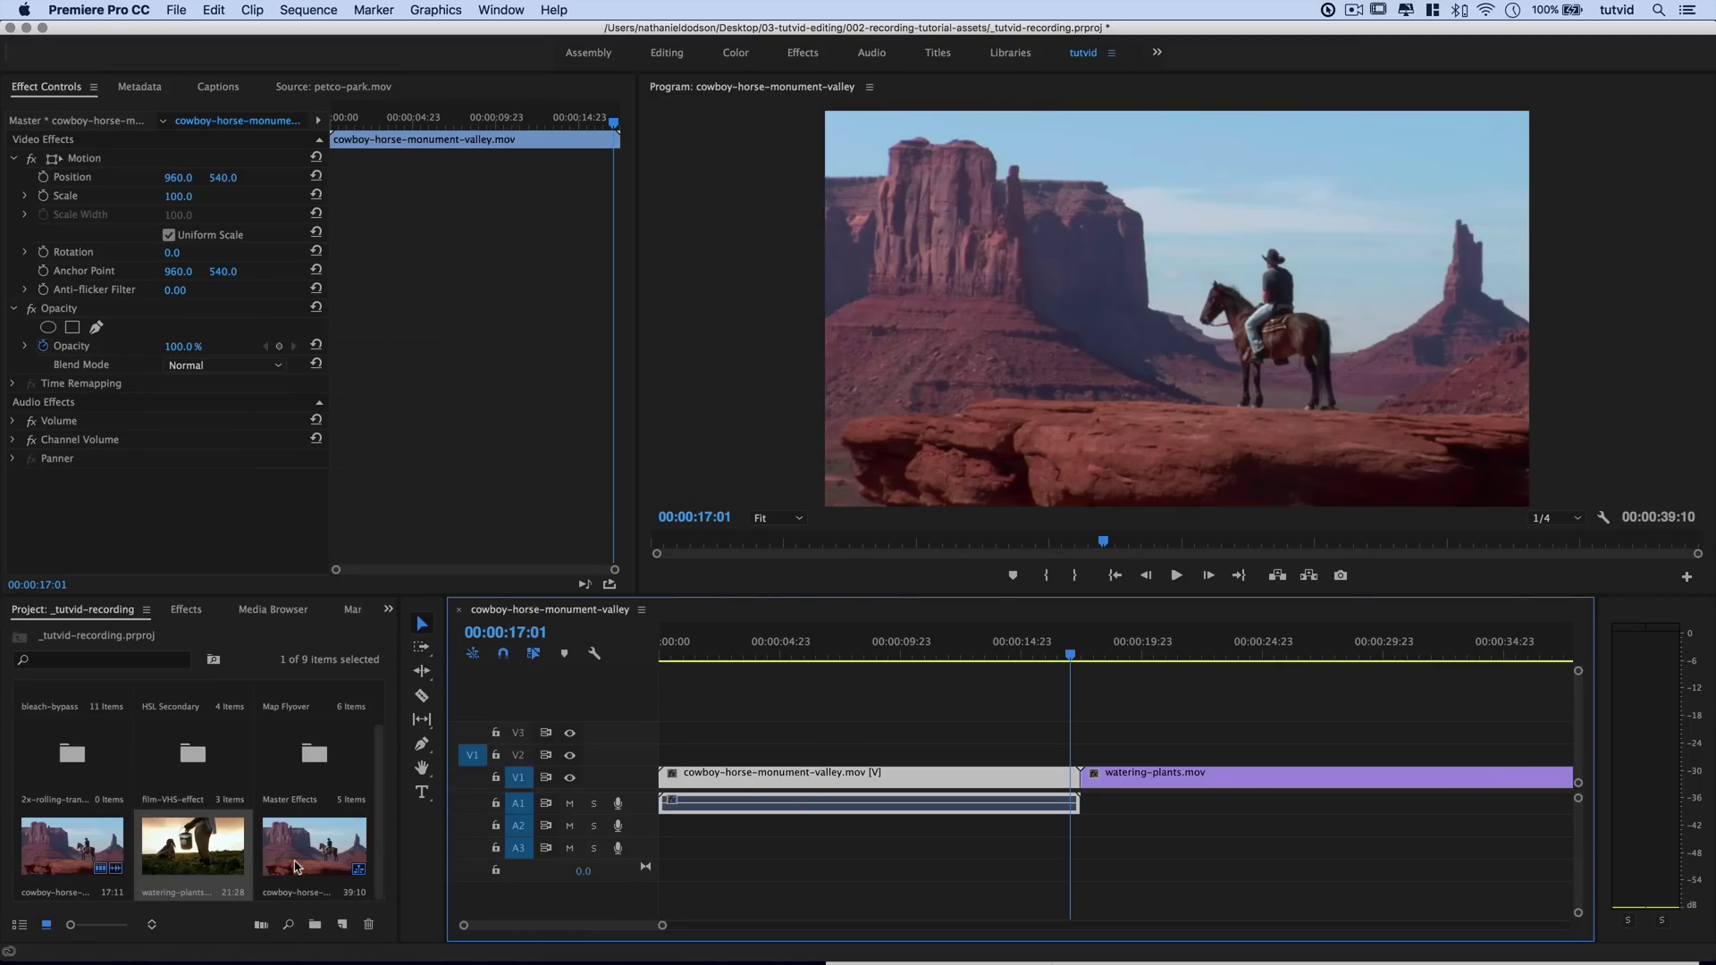
- Rename the new sequence rolling-transition and move it ahead of the cowboy clip in the project bin
click(298, 888)
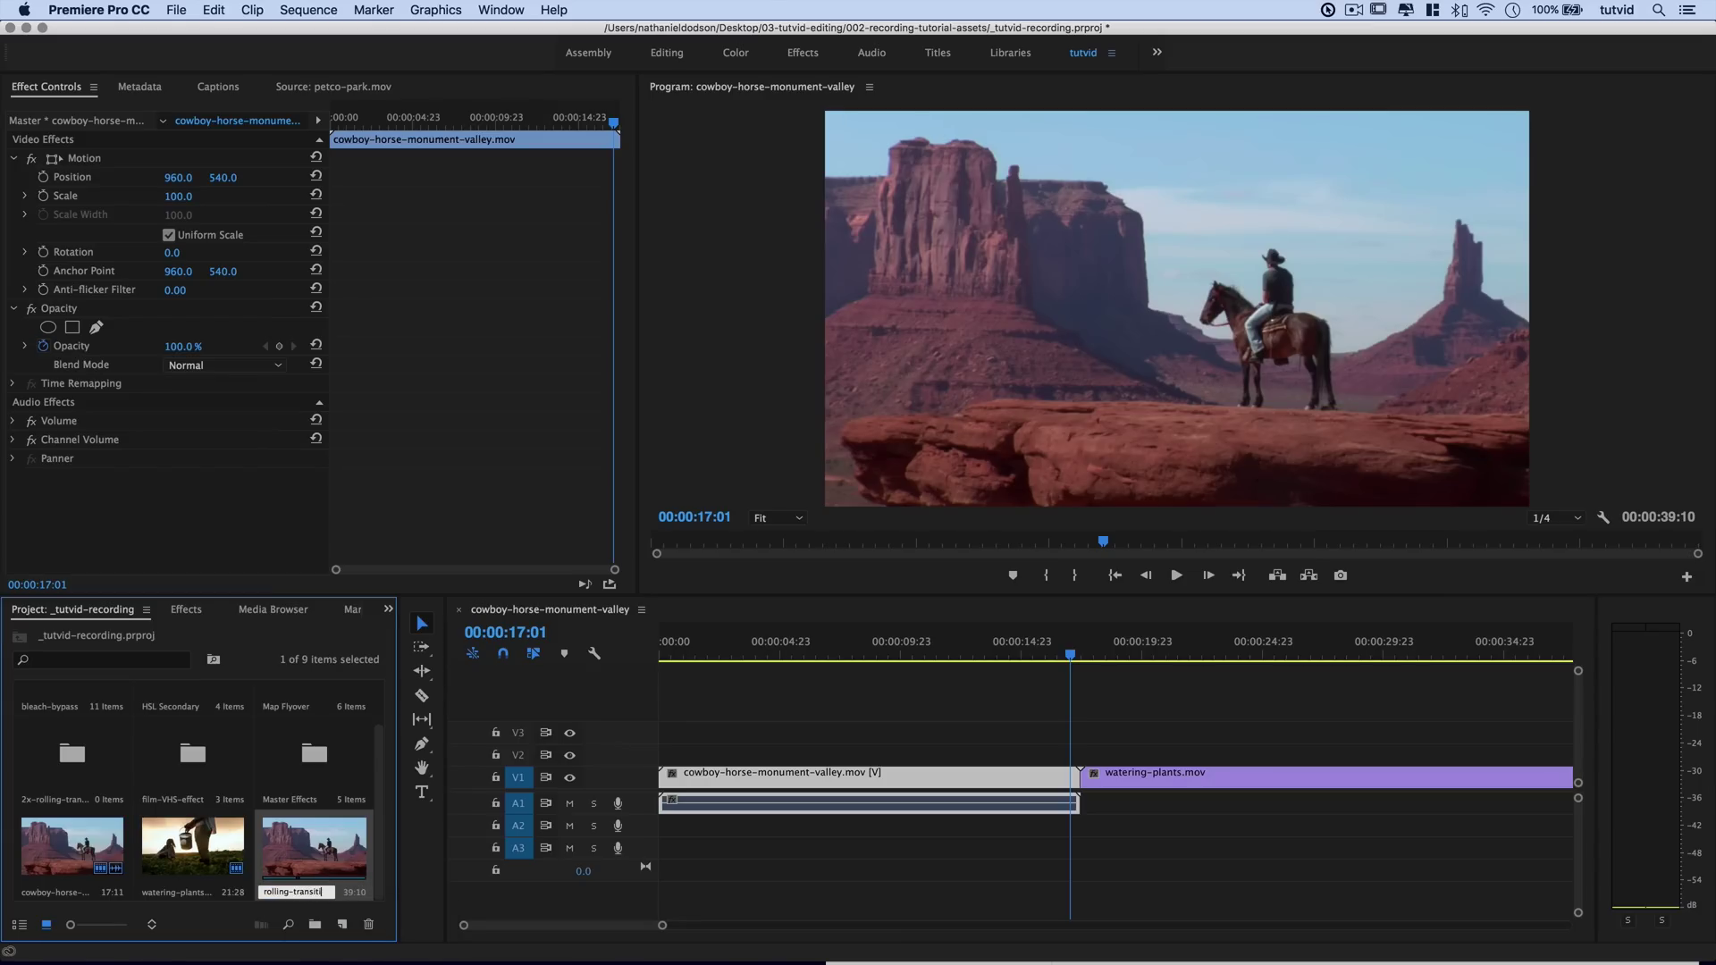
key(Return)
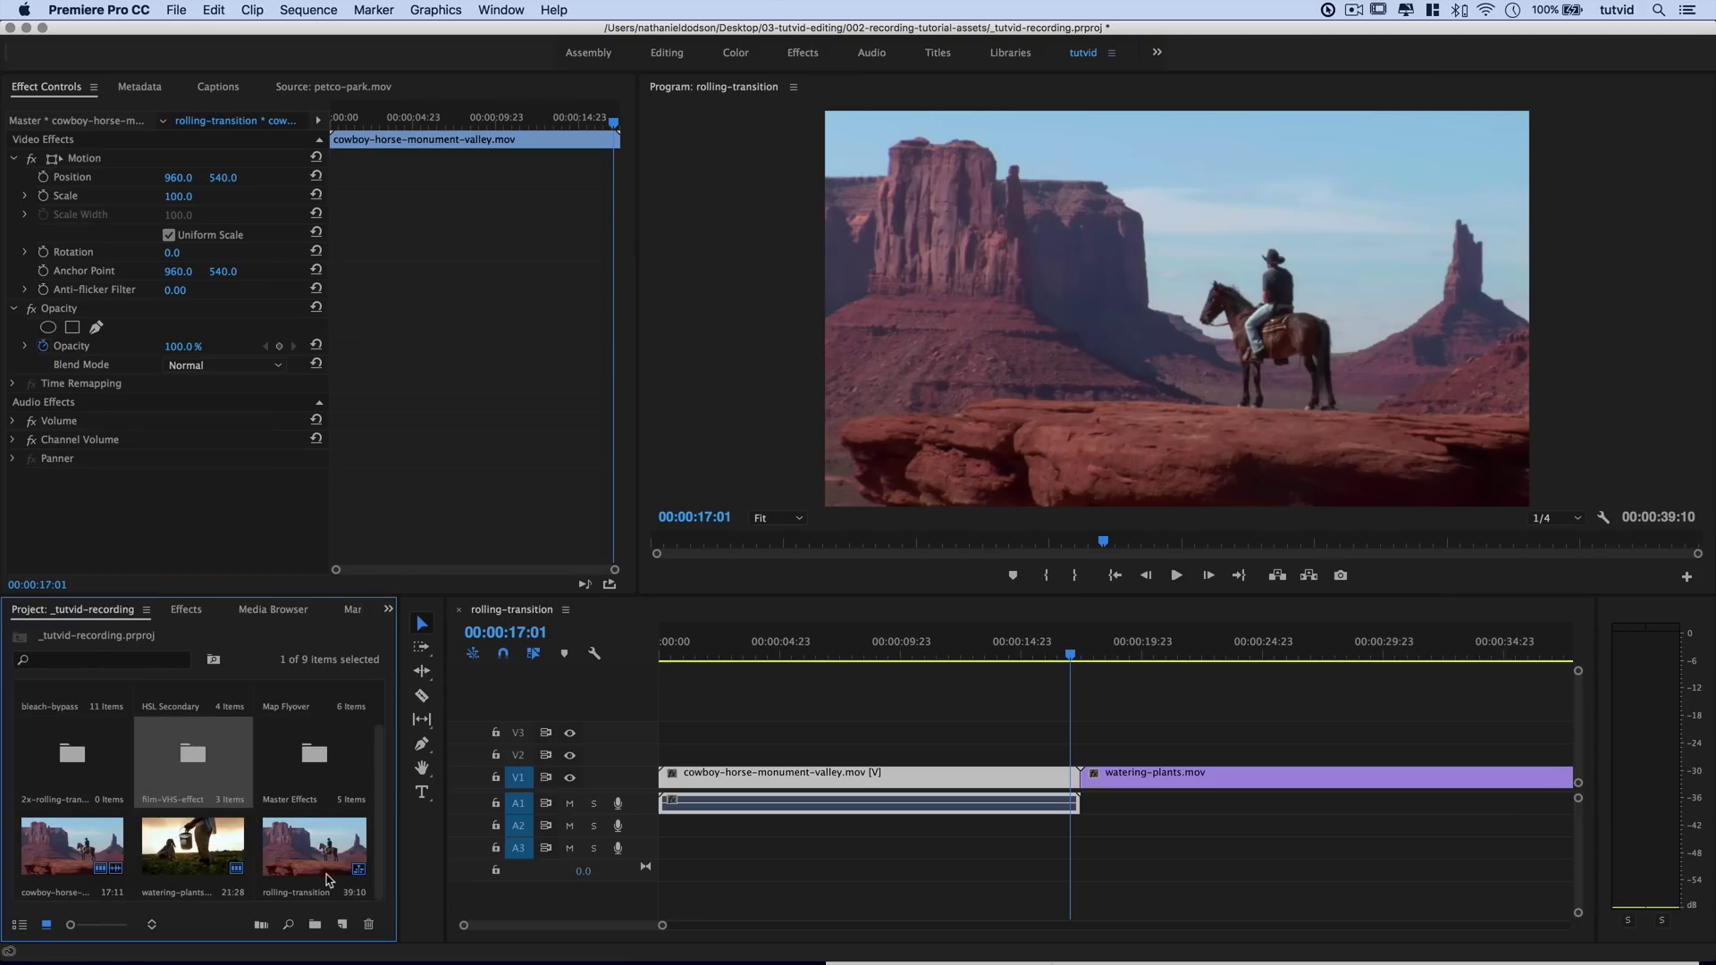
drag(322, 845, 45, 849)
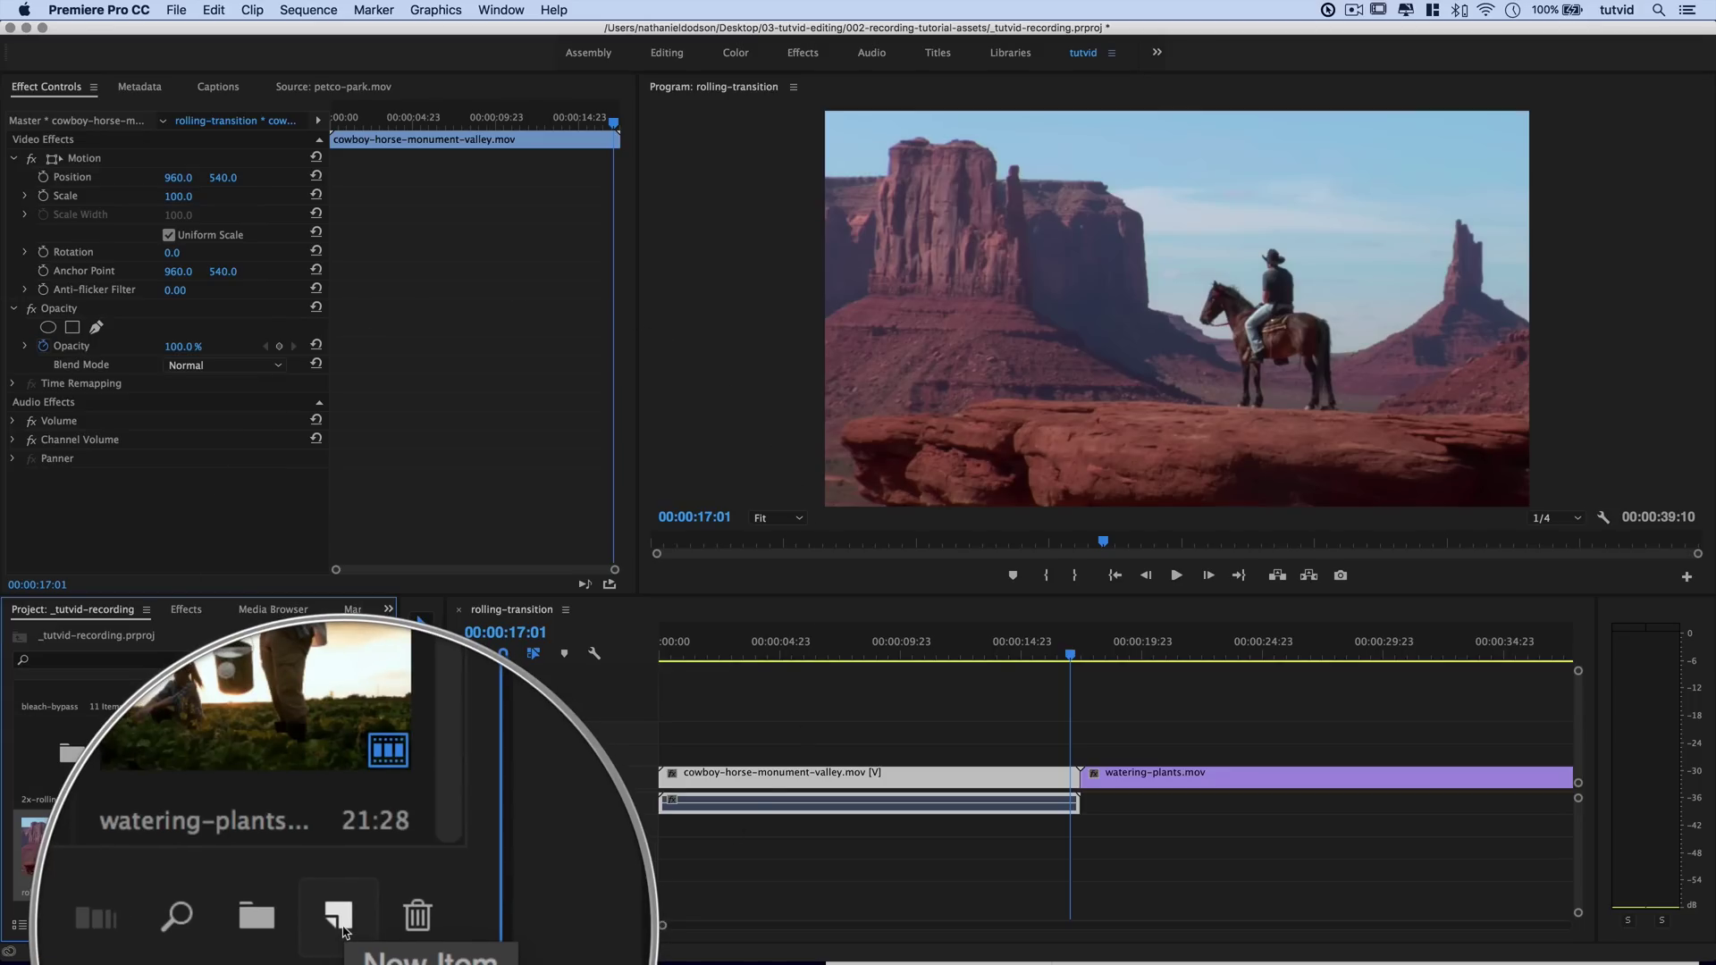
- Create a 1920 x 1080 adjustment layer at 23.976 fps with square pixels
click(345, 924)
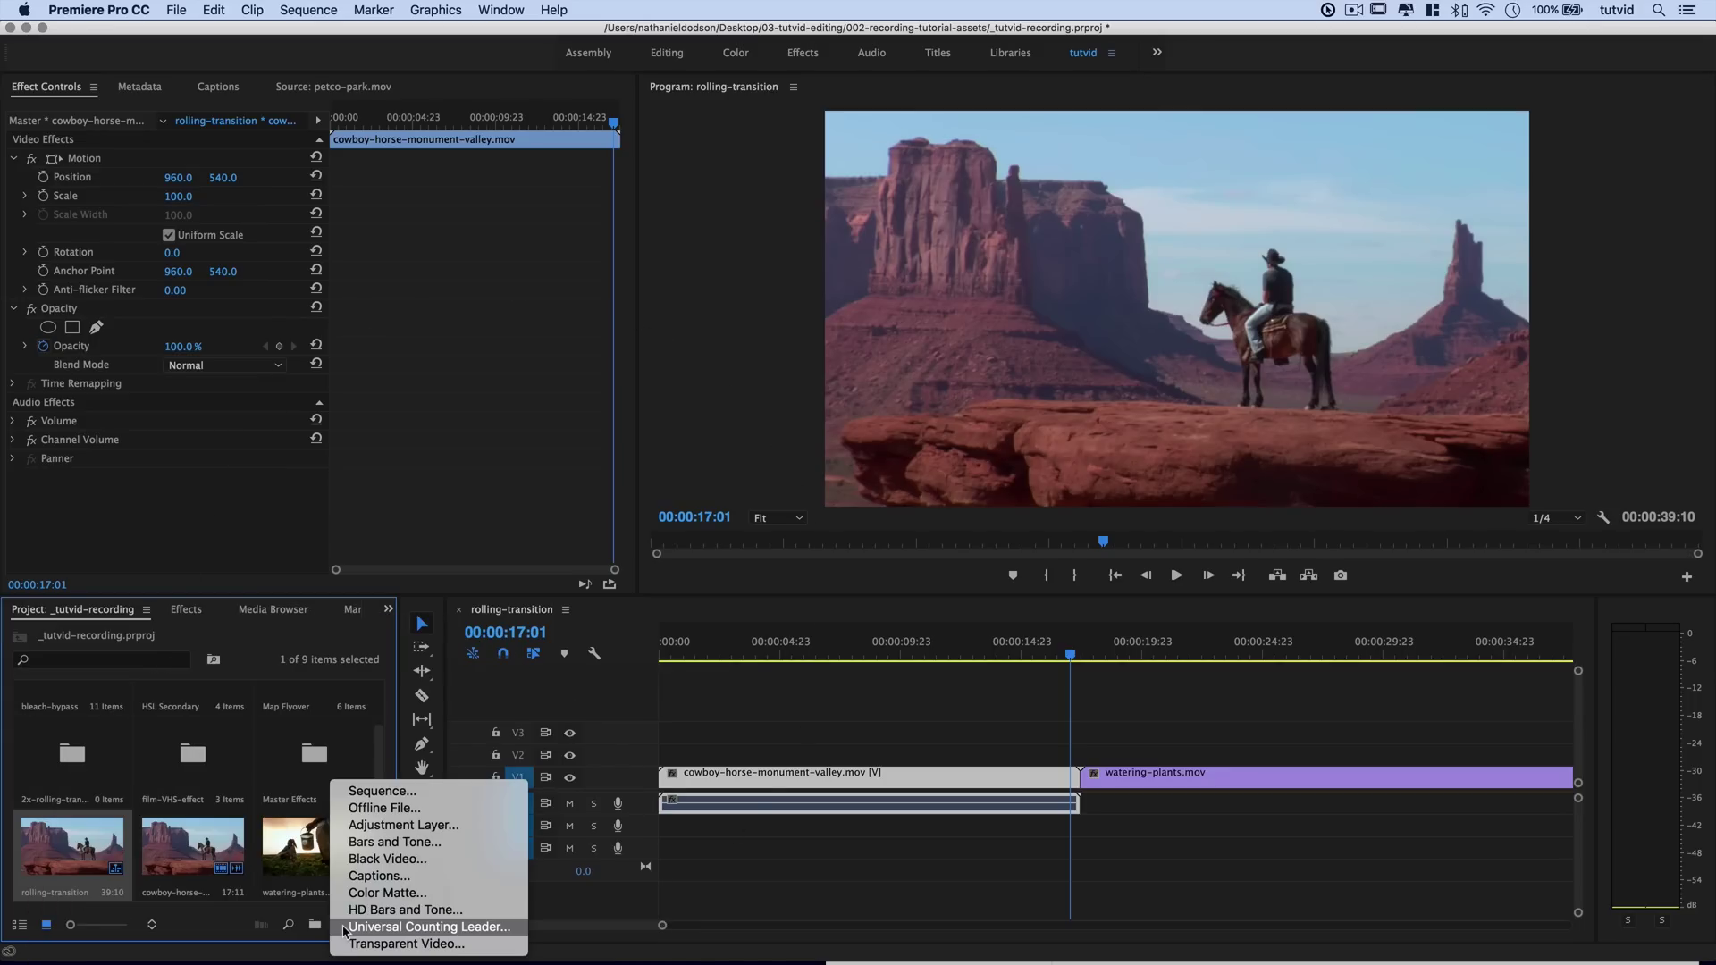
click(405, 825)
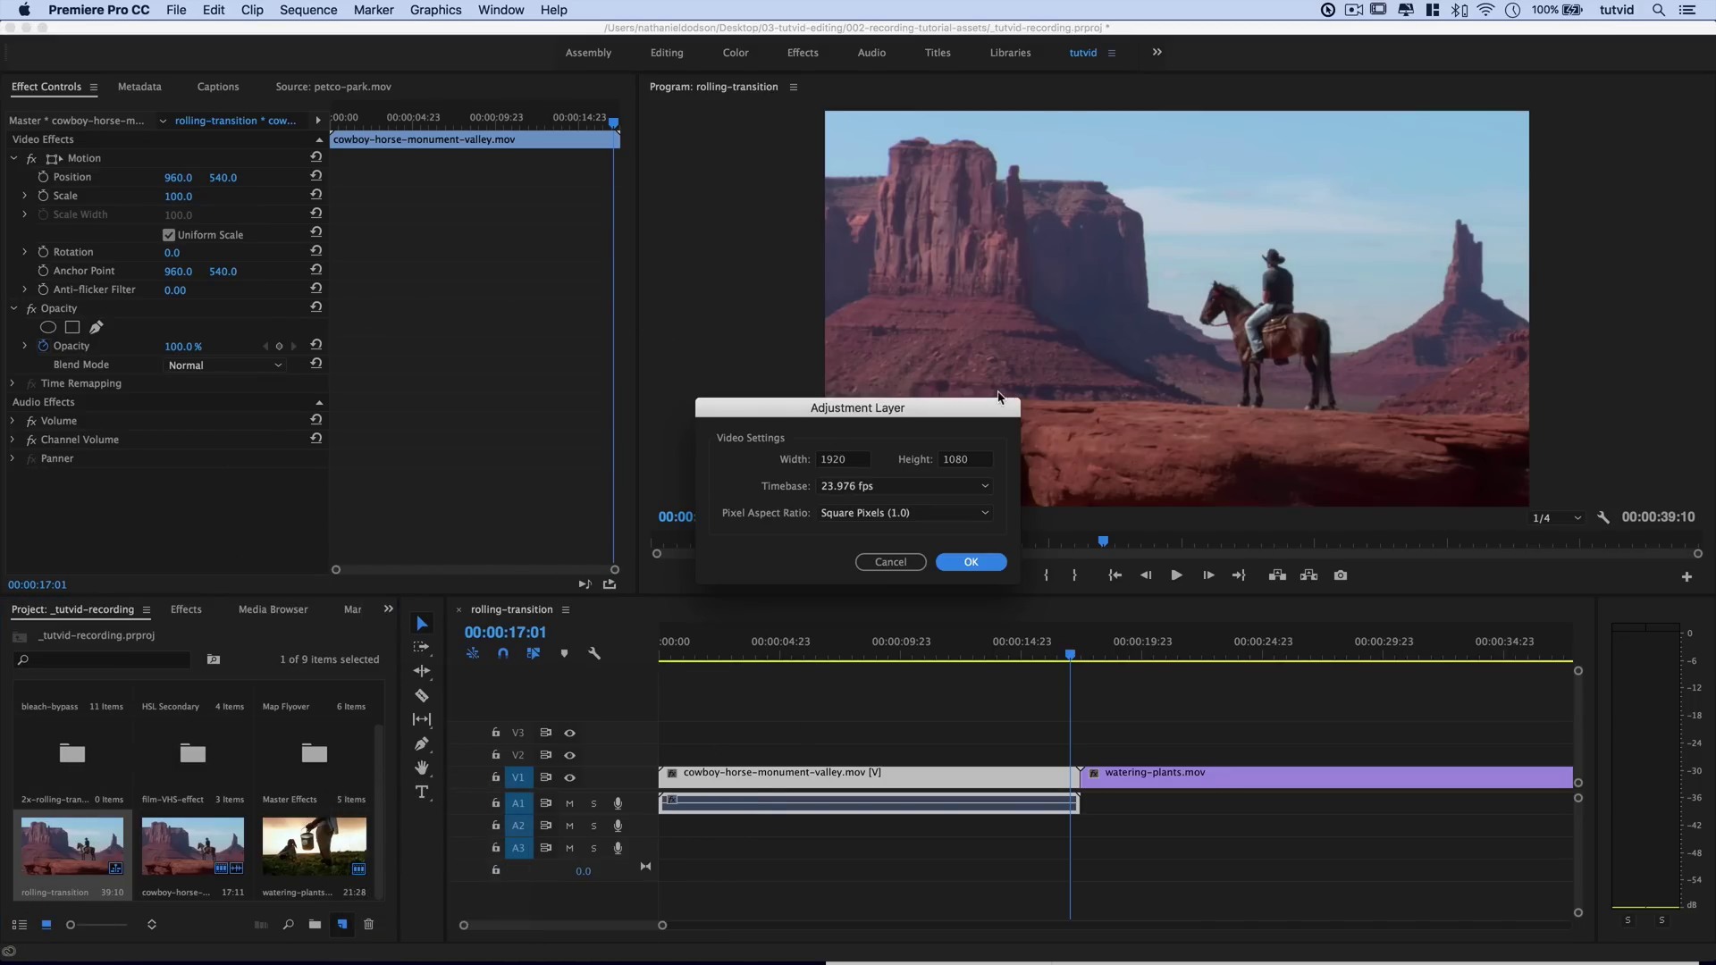
drag(889, 407, 716, 407)
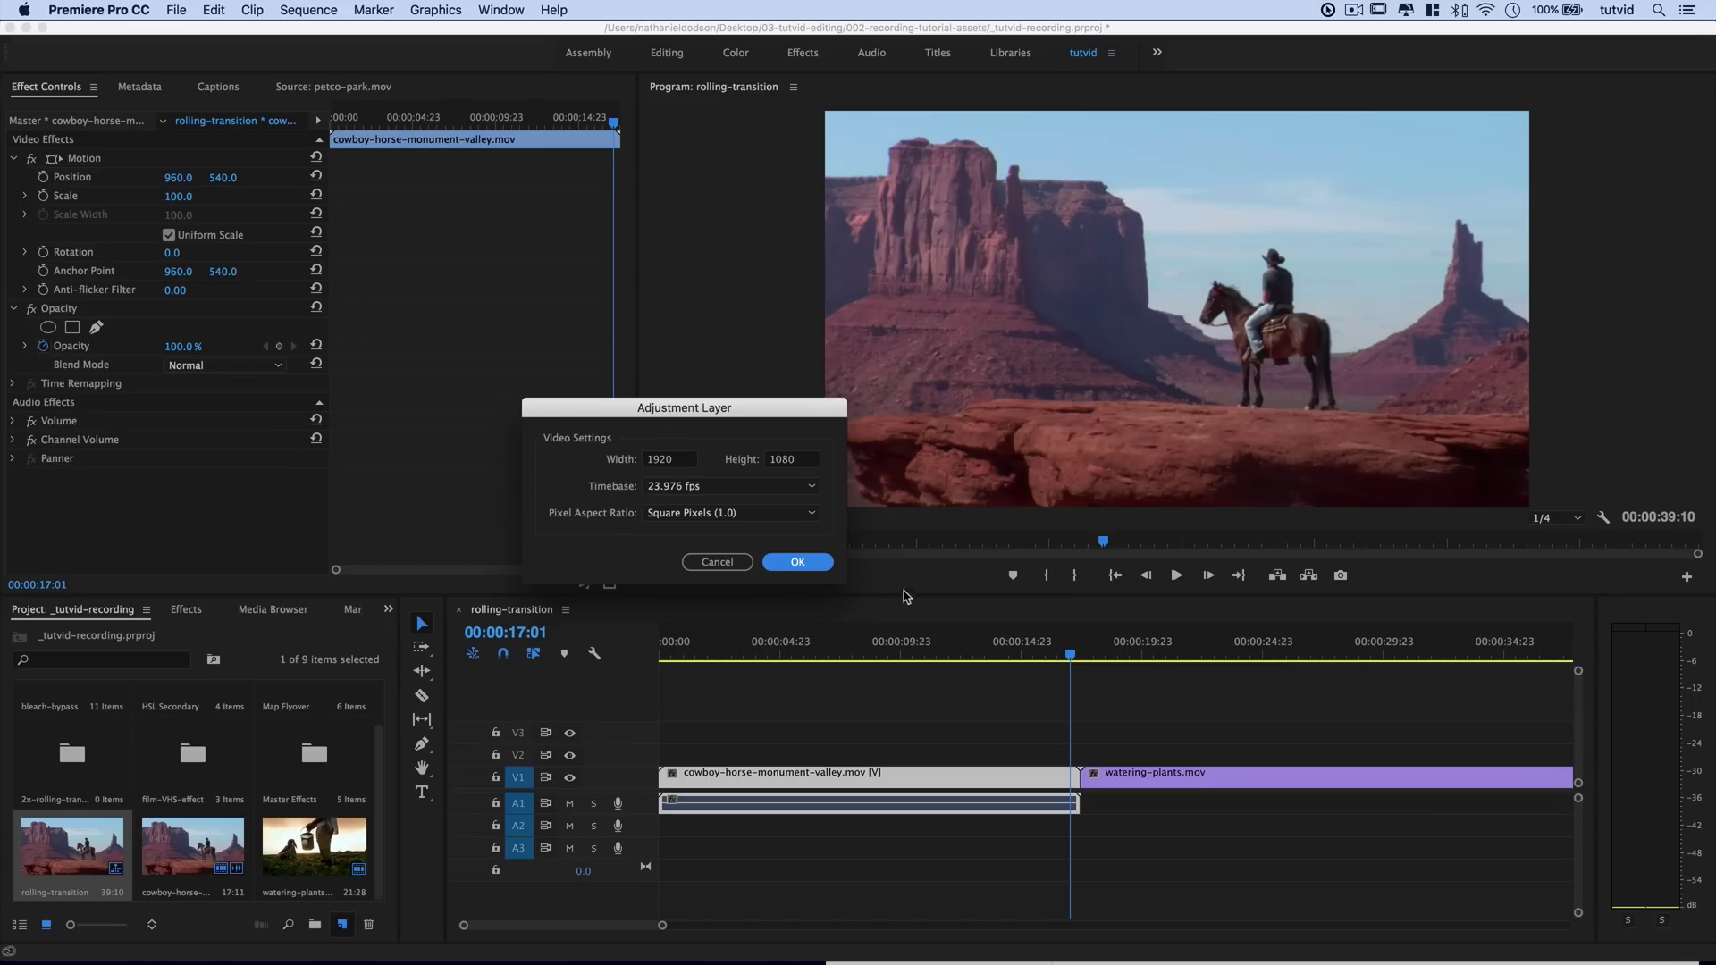
click(798, 562)
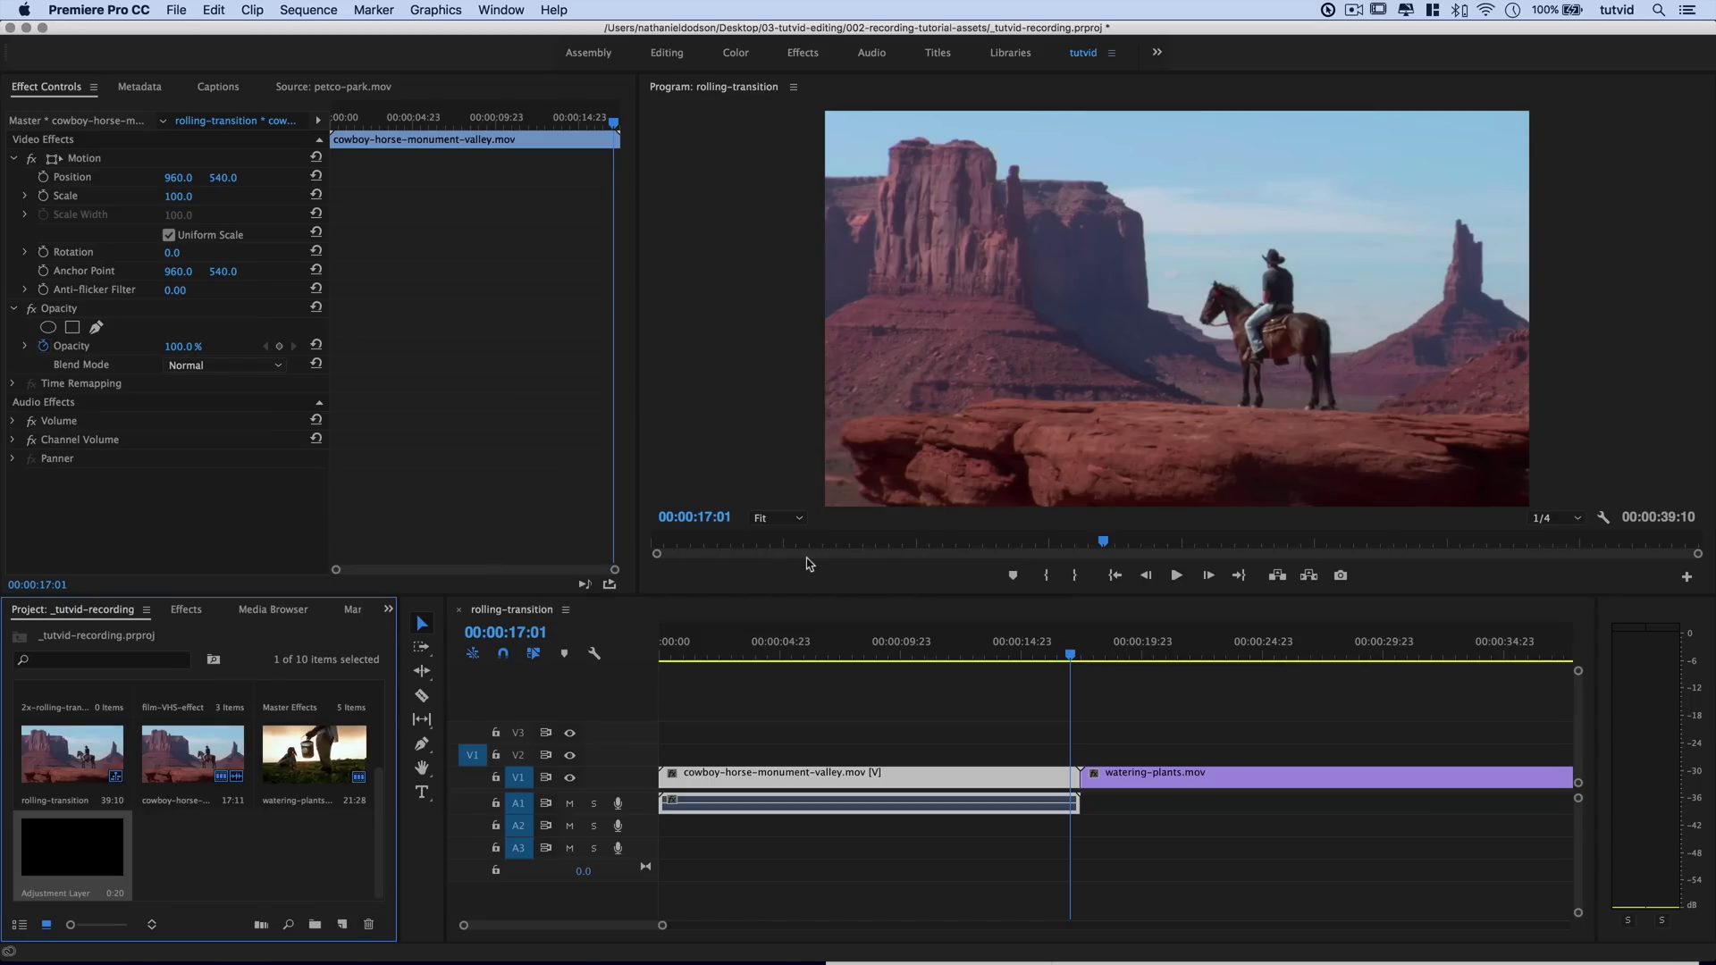
- Set the duration of the adjustment layer in the project bin to 60 frames (00:00:02:12)
right_click(62, 850)
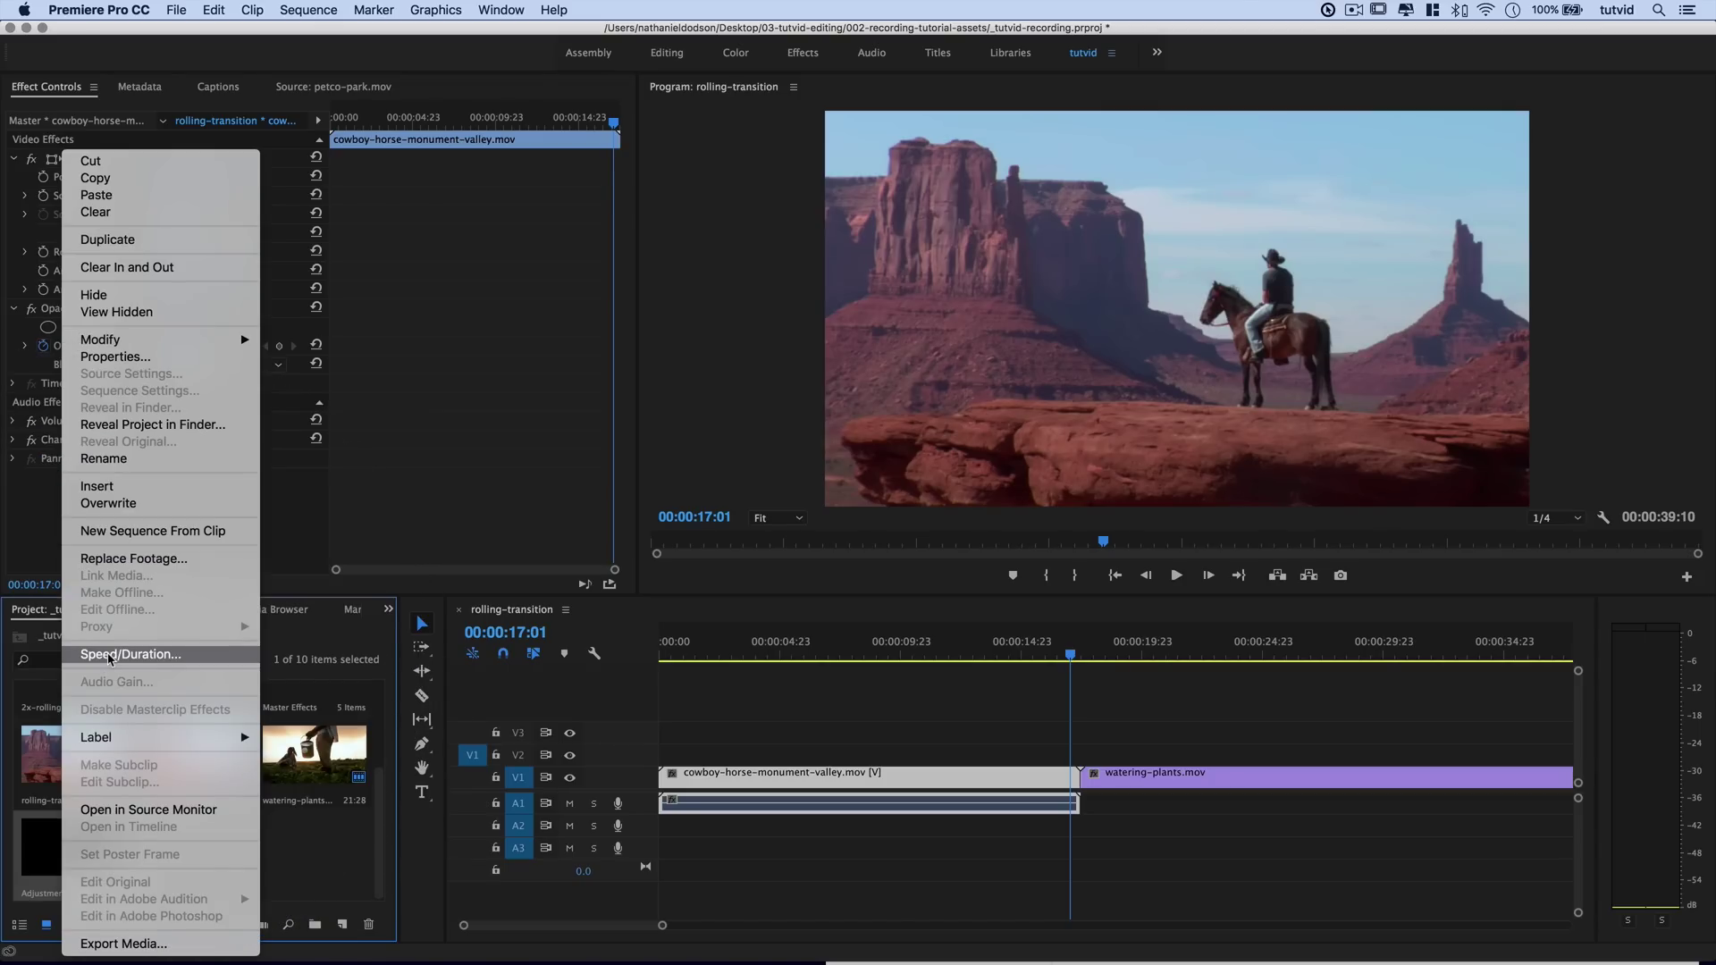
click(108, 655)
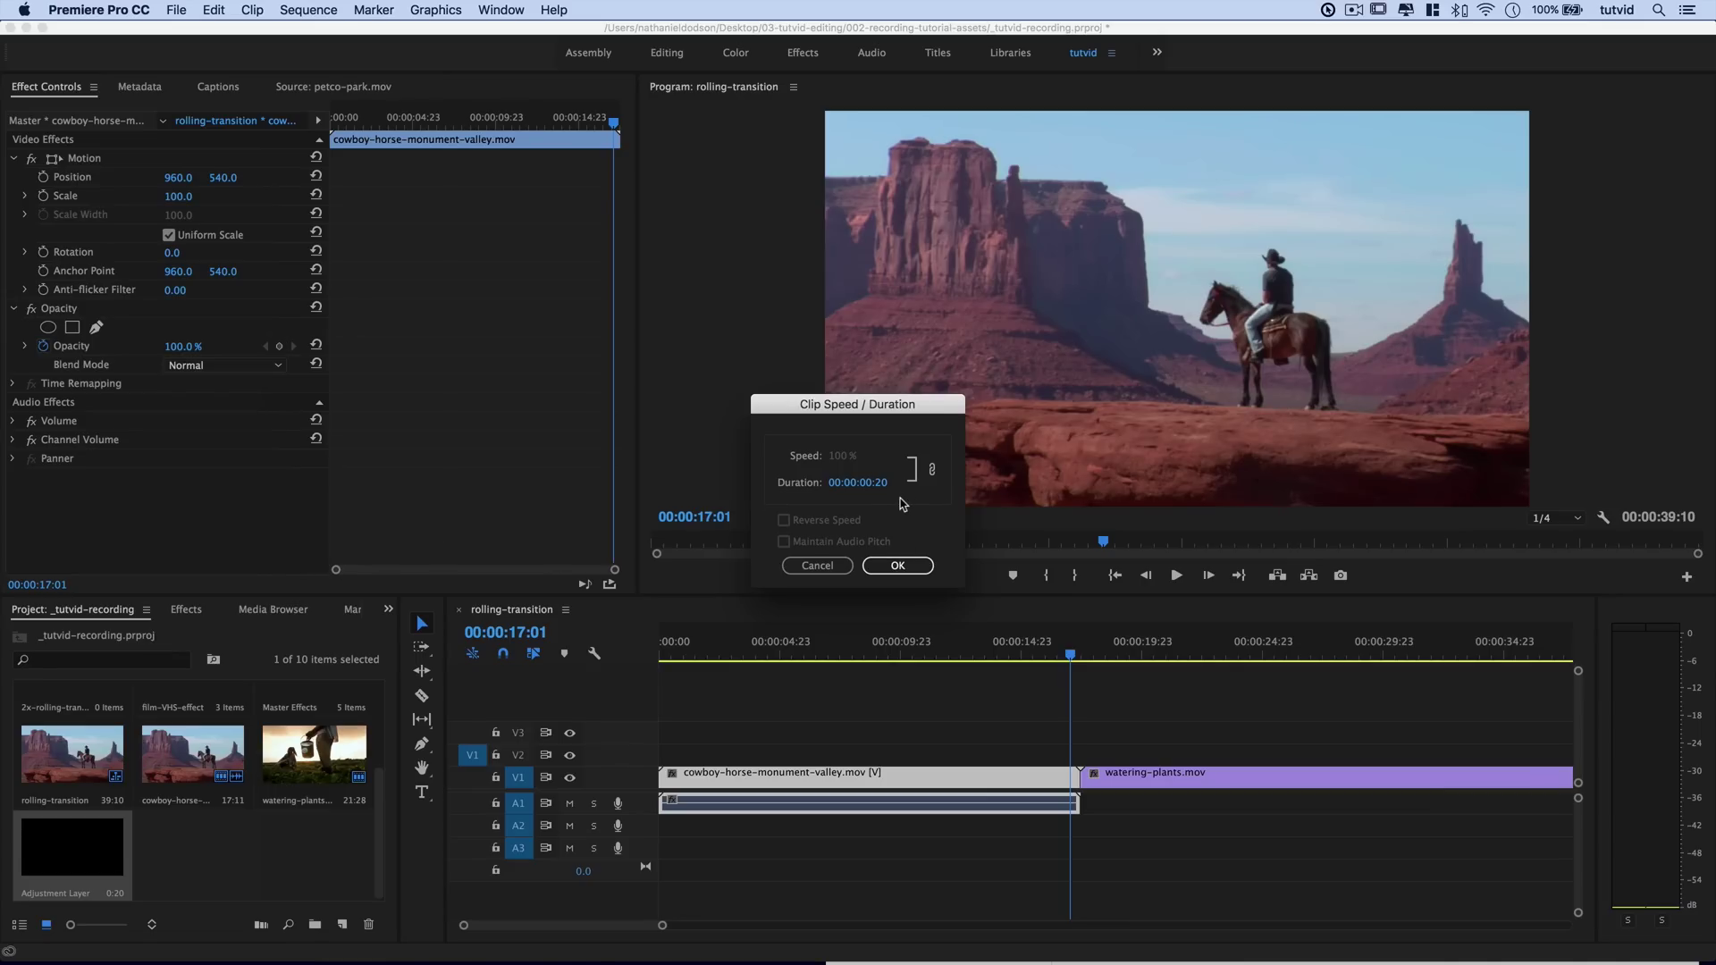
click(876, 483)
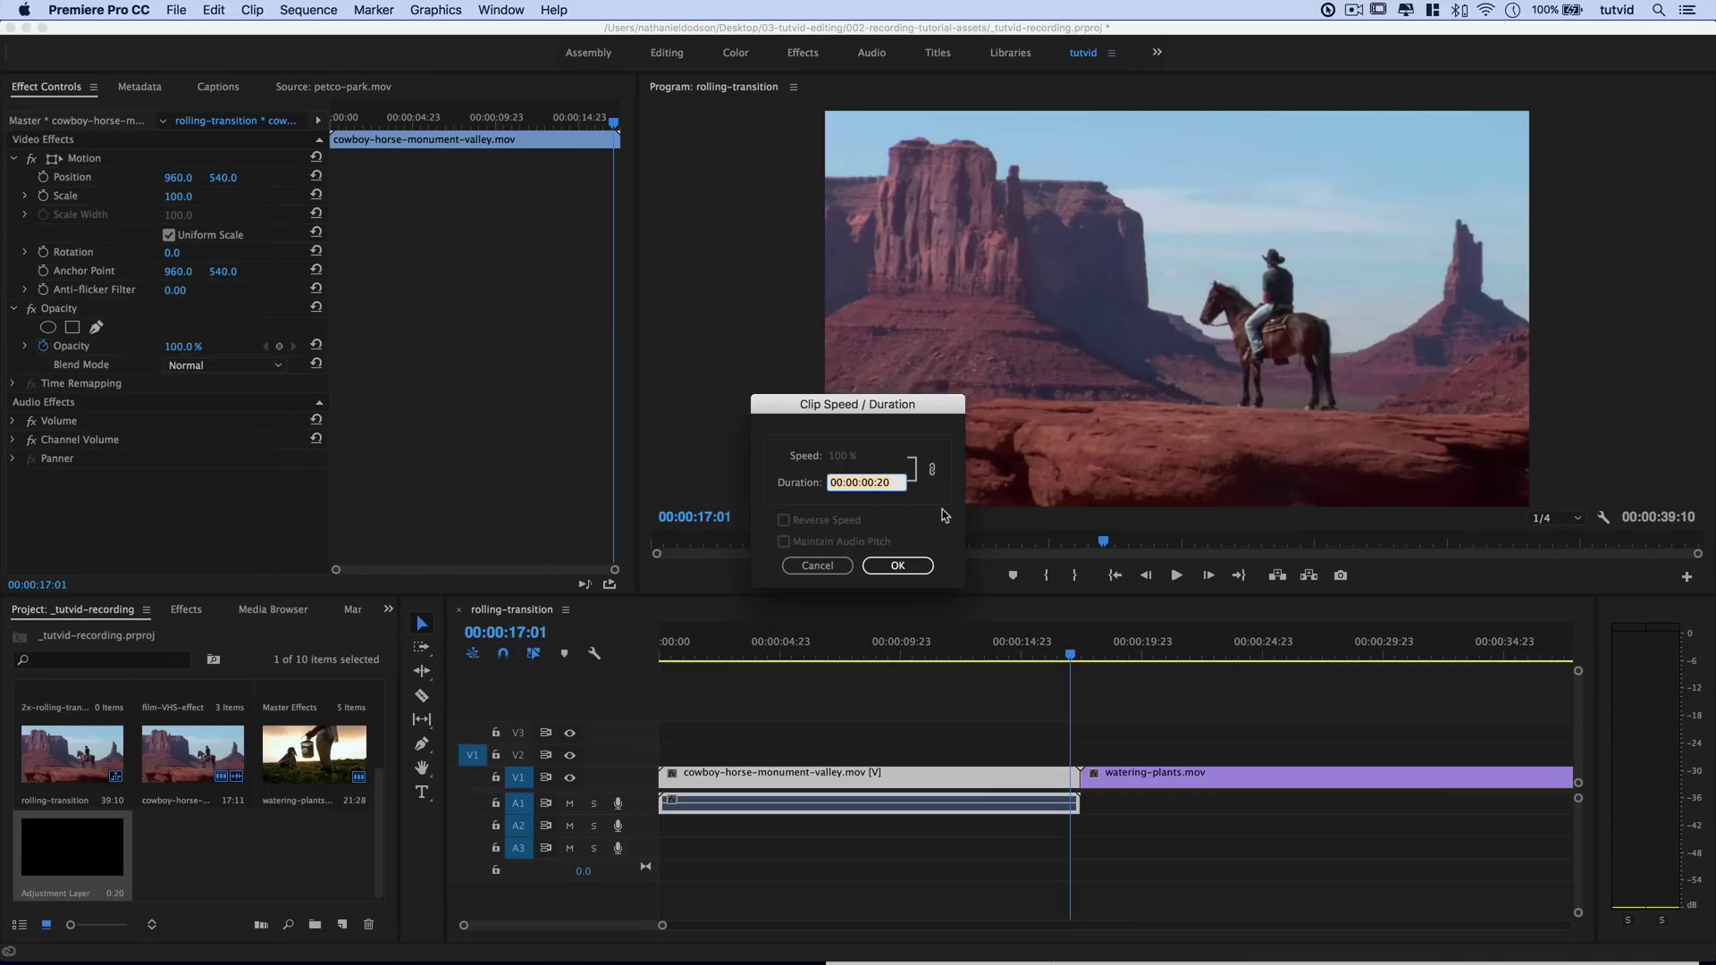
text(60)
key(Tab)
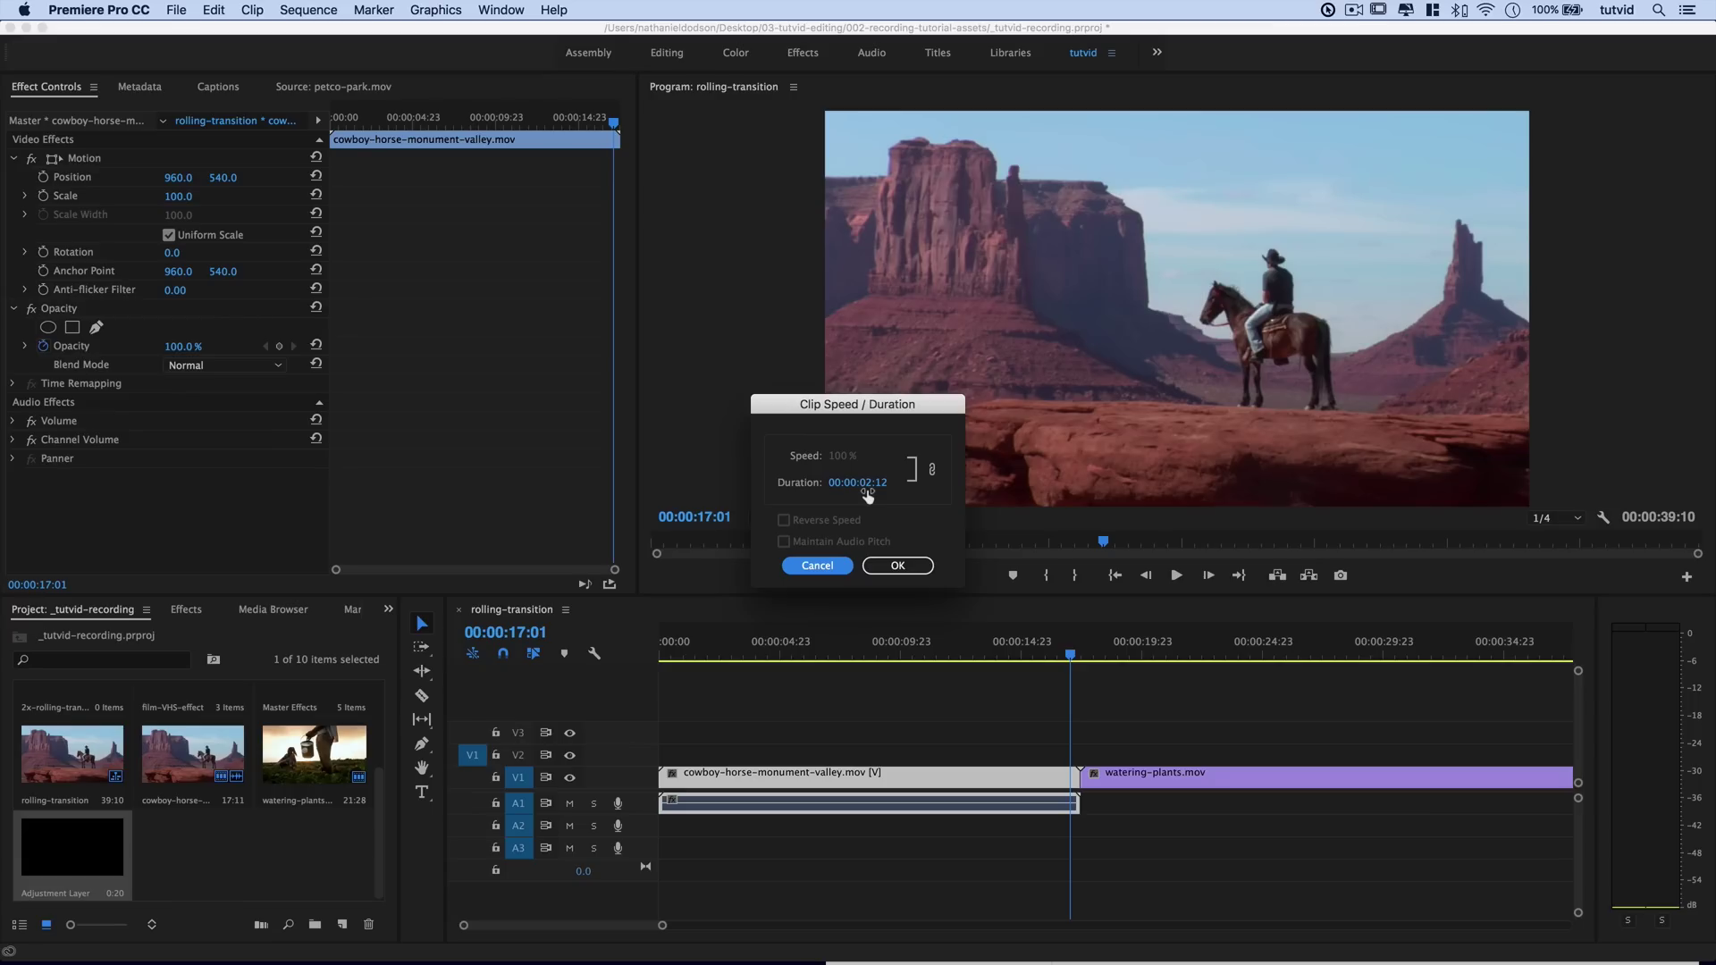
click(898, 565)
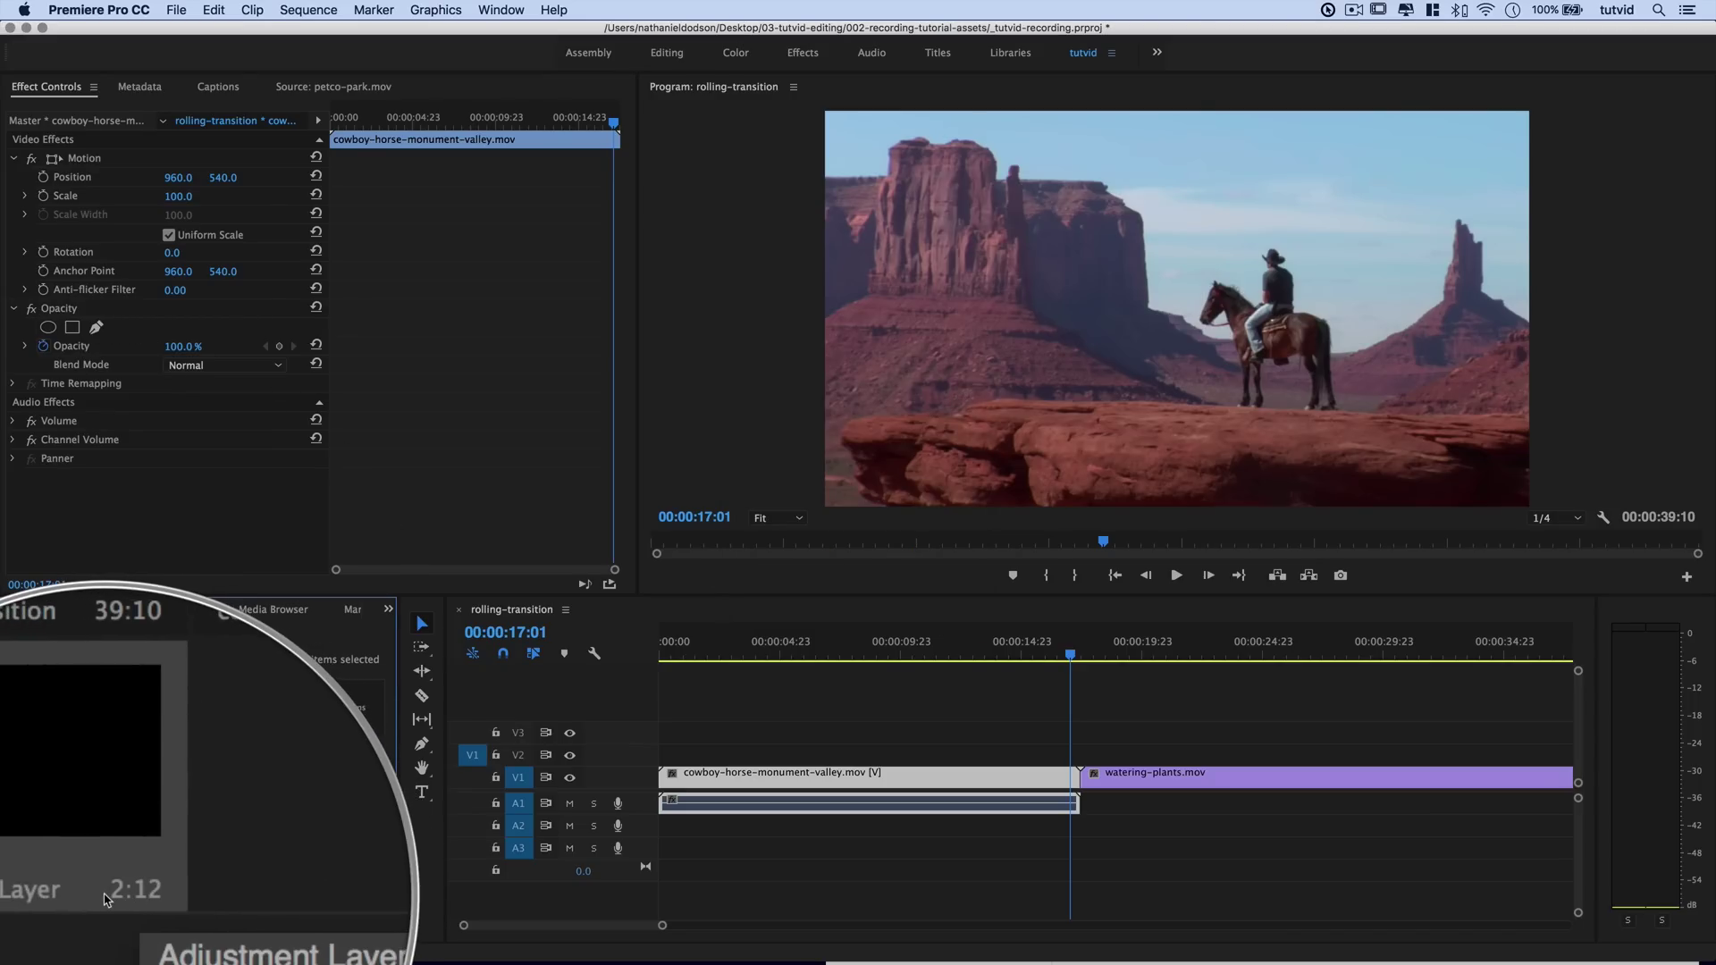
- Place the adjustment layer on V2 across the cut between the two clips, with the playhead at 00:00:16:15 near its start
drag(76, 850, 1063, 757)
mouse_move(1072, 663)
mouse_down()
mouse_move(1091, 663)
mouse_move(1068, 665)
mouse_up()
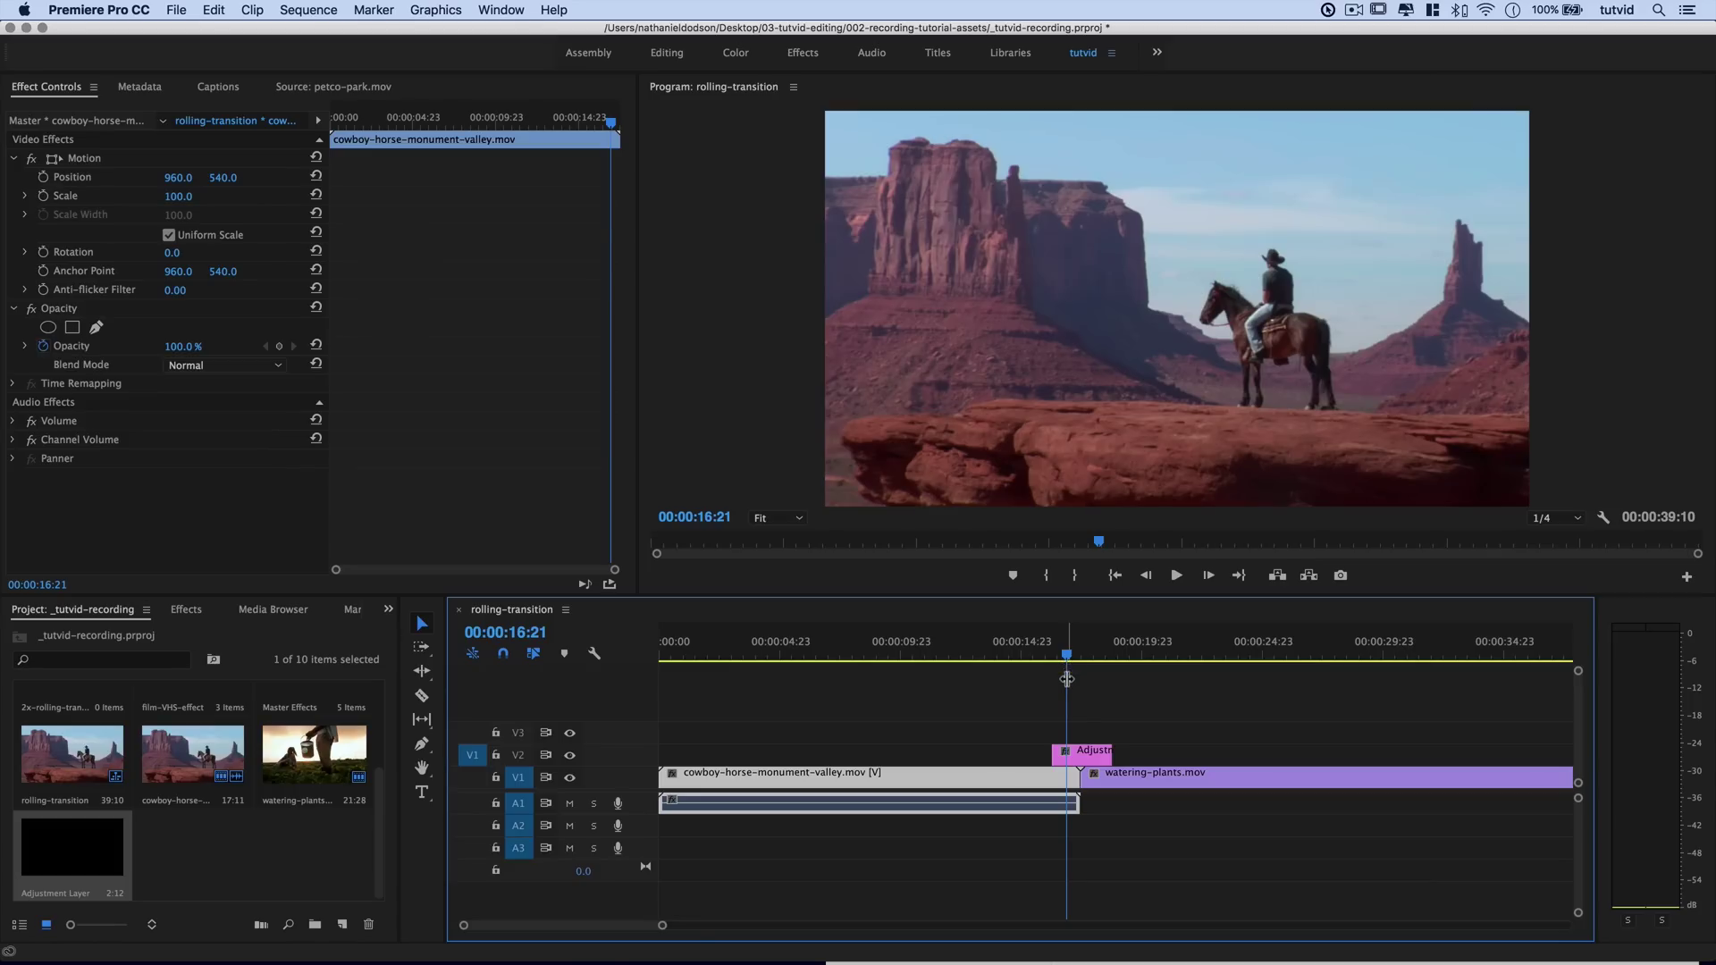
click(1072, 757)
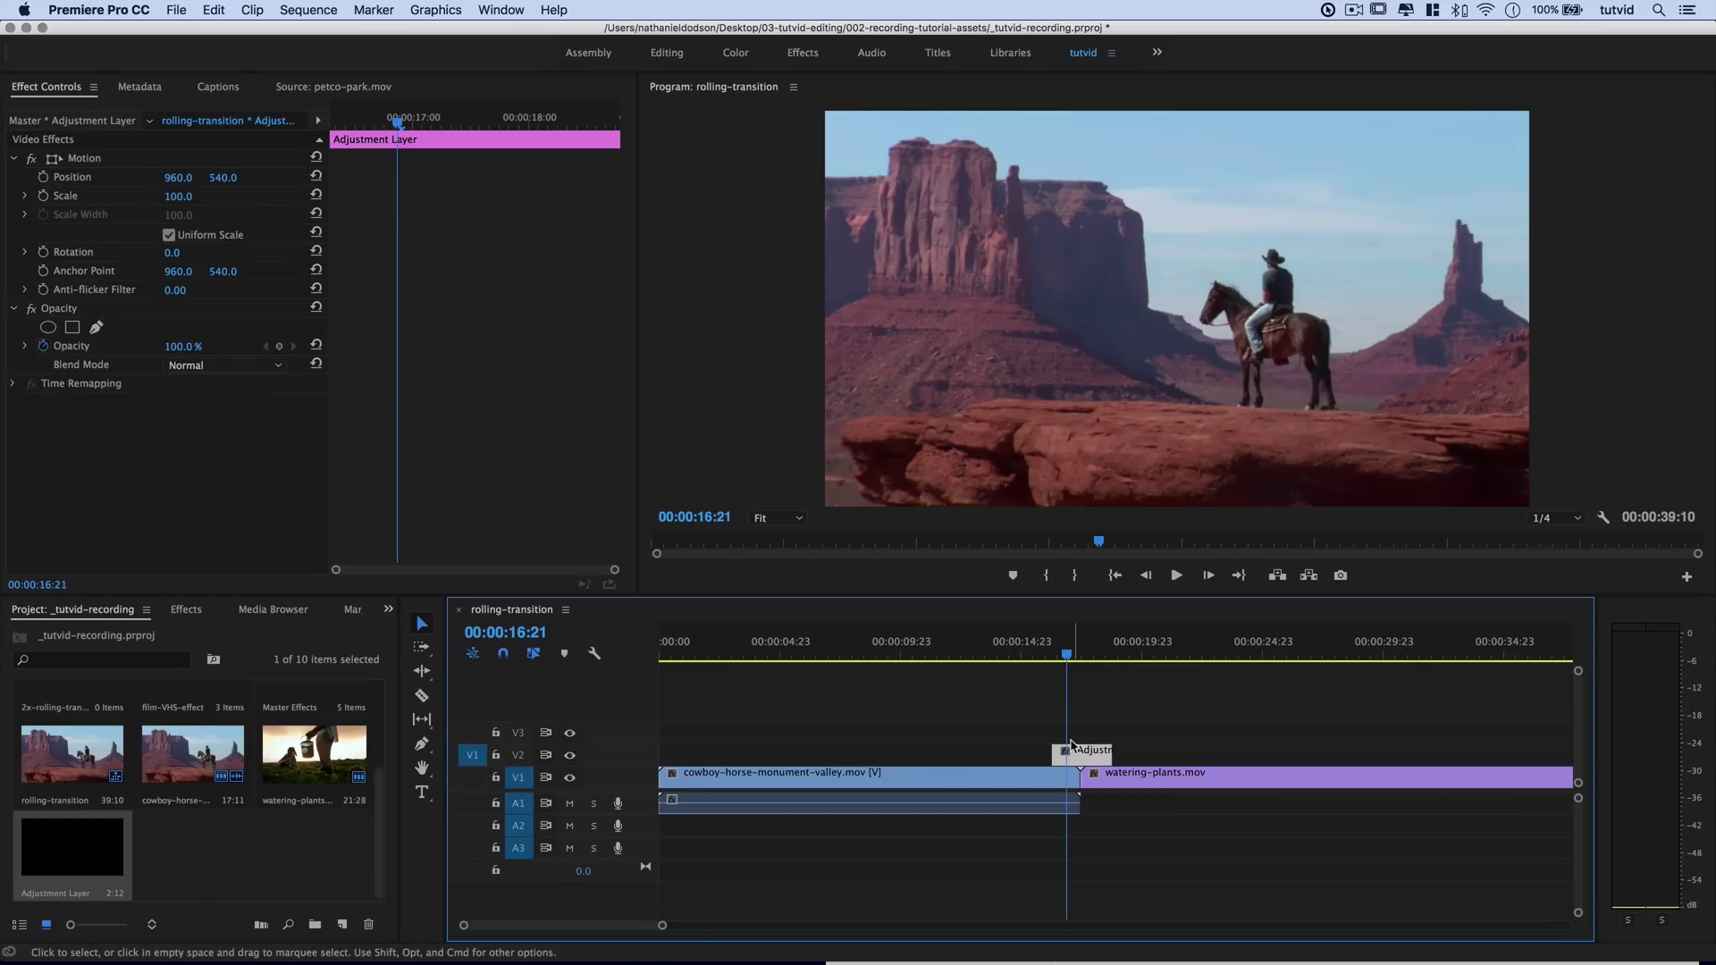
mouse_move(1068, 658)
mouse_down()
mouse_move(1117, 658)
mouse_move(1057, 659)
mouse_move(1096, 659)
mouse_move(1095, 677)
mouse_move(1061, 678)
mouse_move(1096, 678)
mouse_move(1059, 680)
mouse_up()
click(1077, 755)
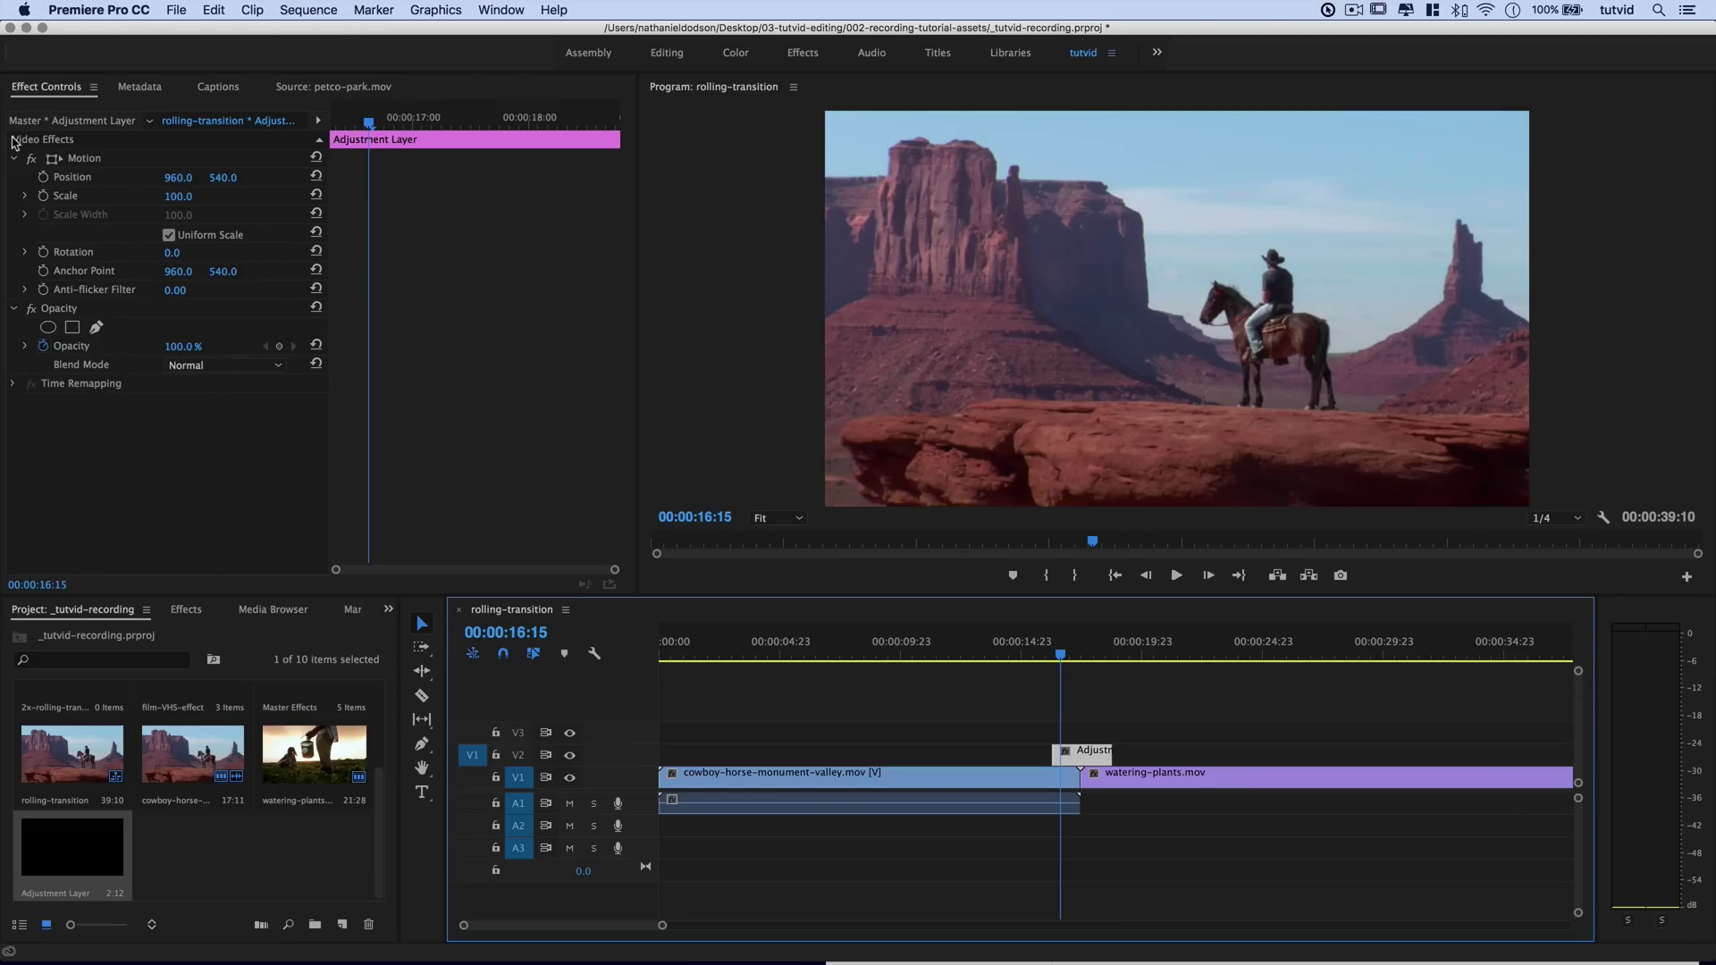
- Collapse the adjustment layer's Motion and Opacity settings and apply the Offset effect from the Distort video effects to it
click(14, 159)
click(14, 177)
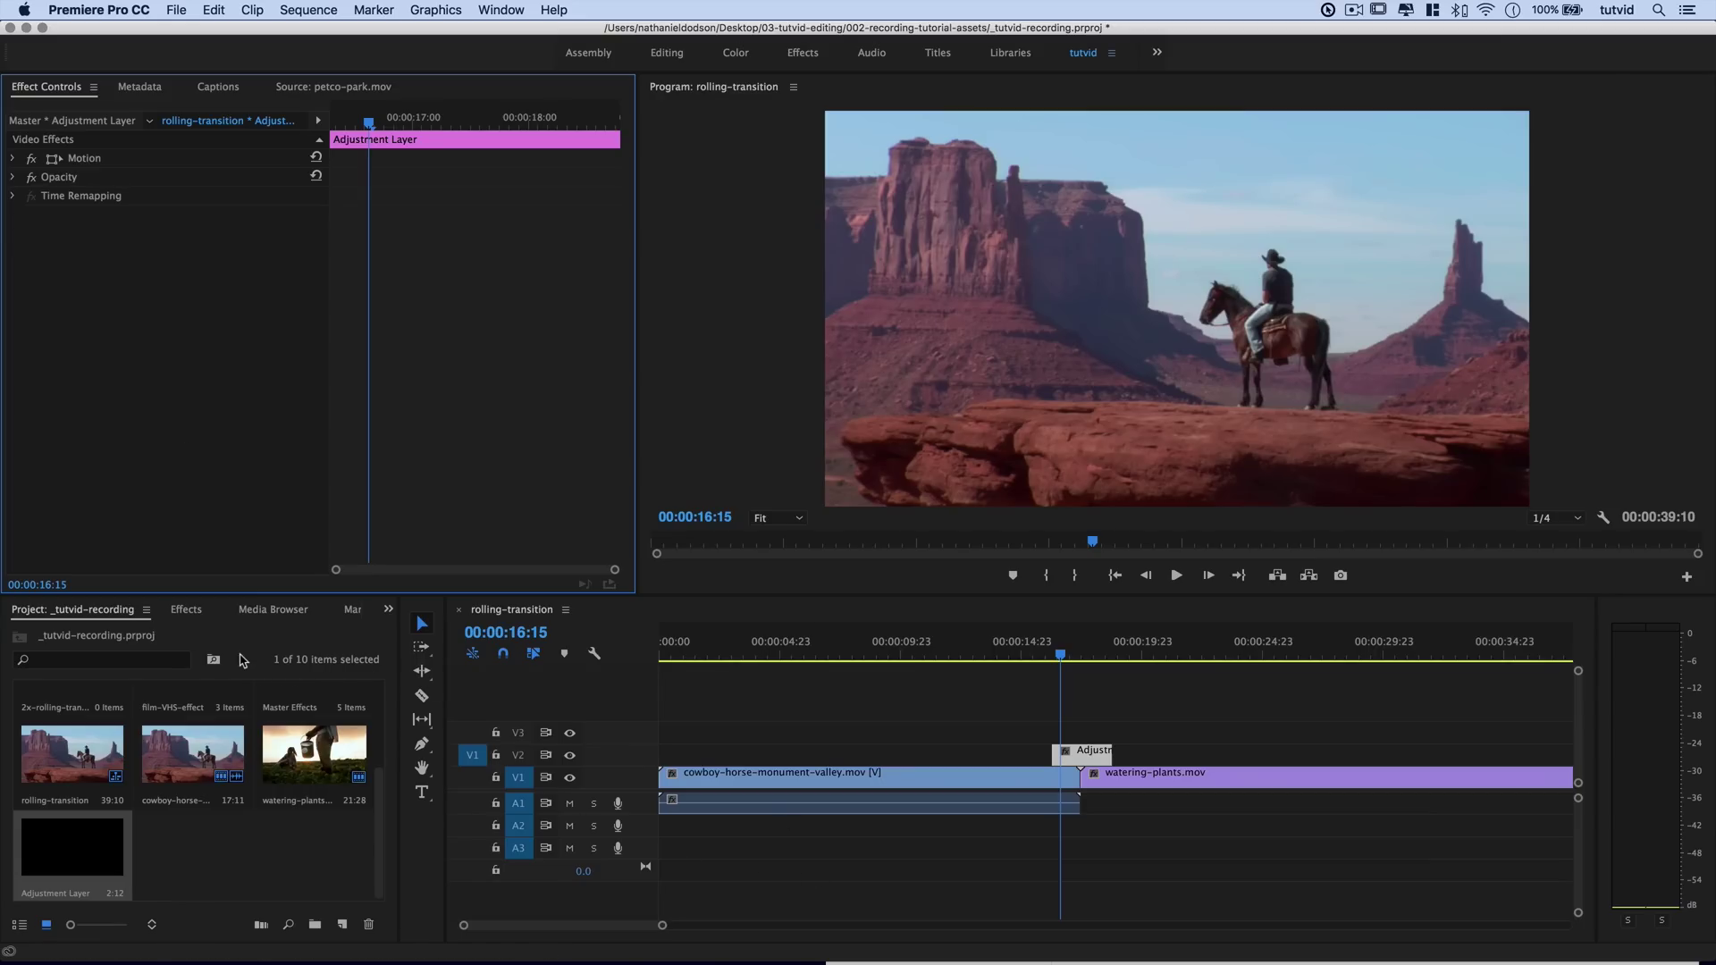
click(186, 611)
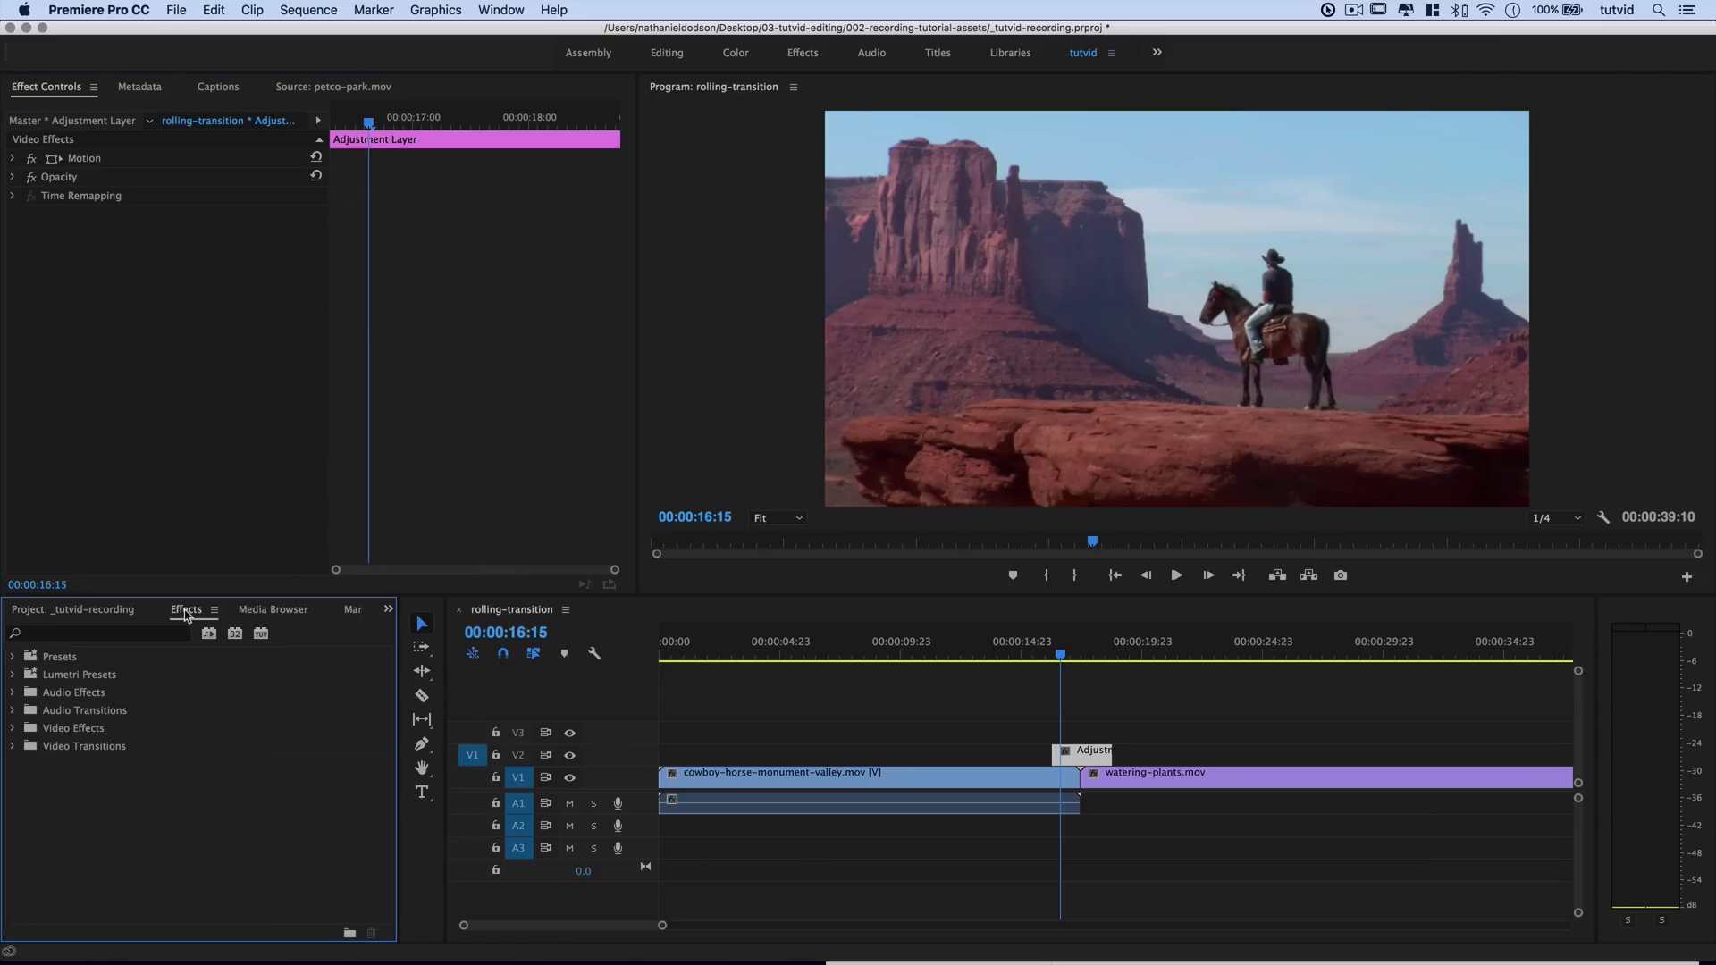
click(12, 729)
click(22, 801)
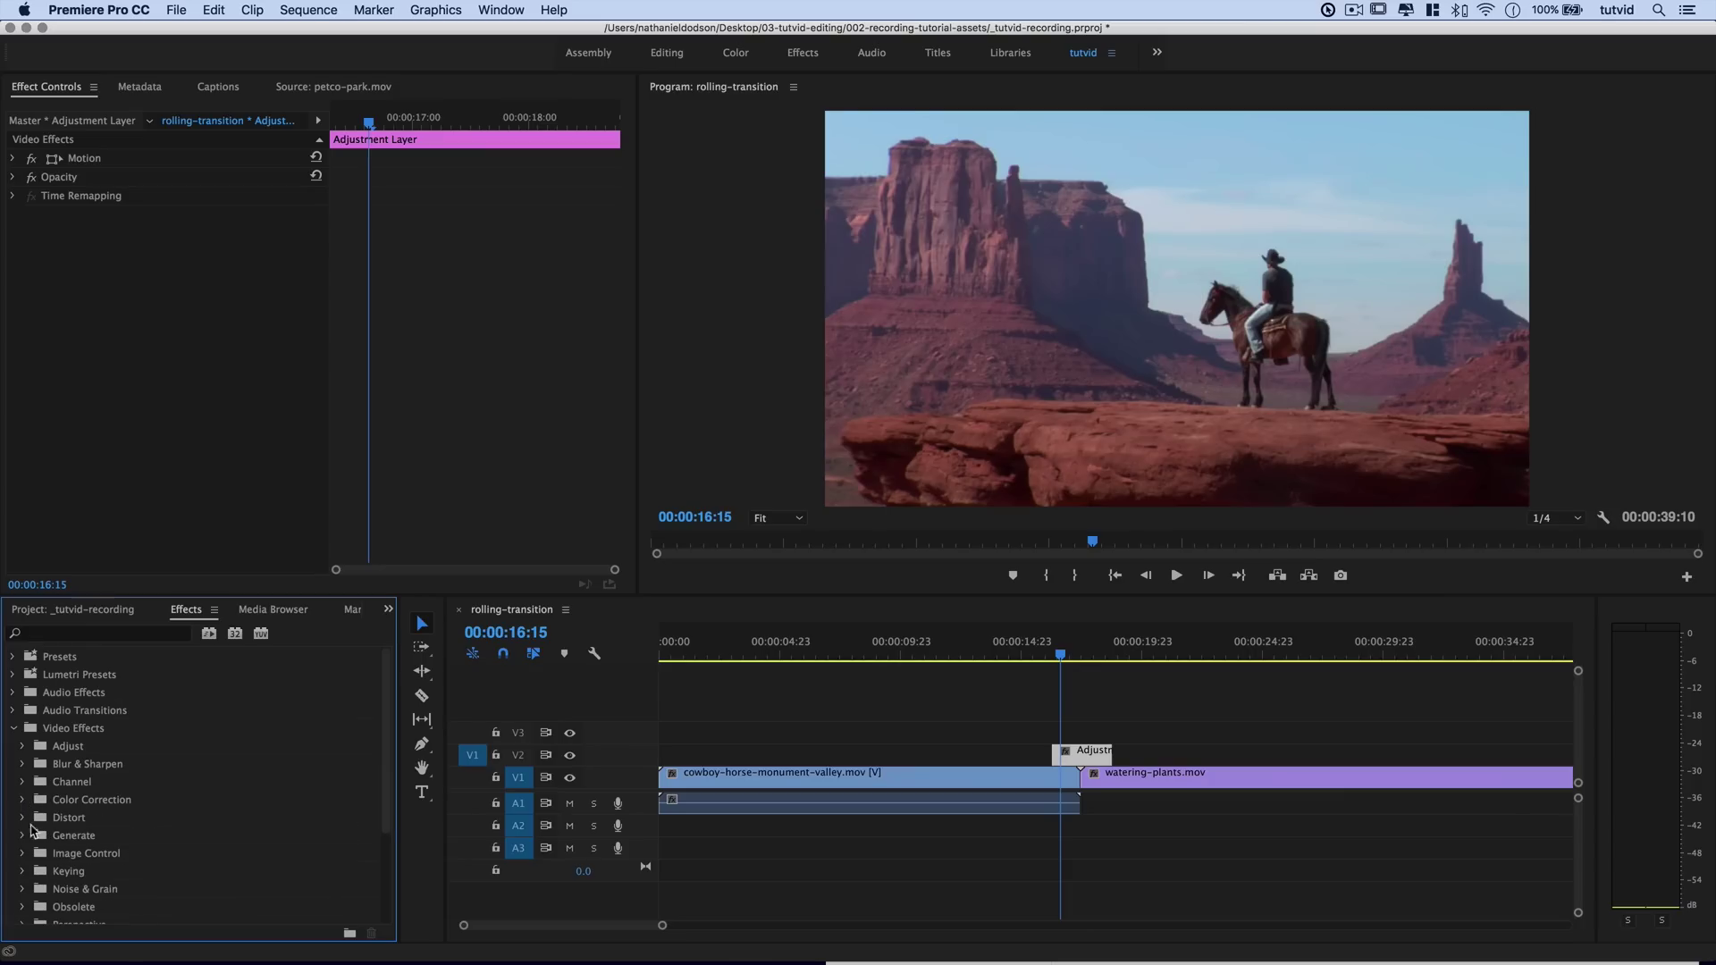
click(22, 819)
scroll(91, 856, down, 3)
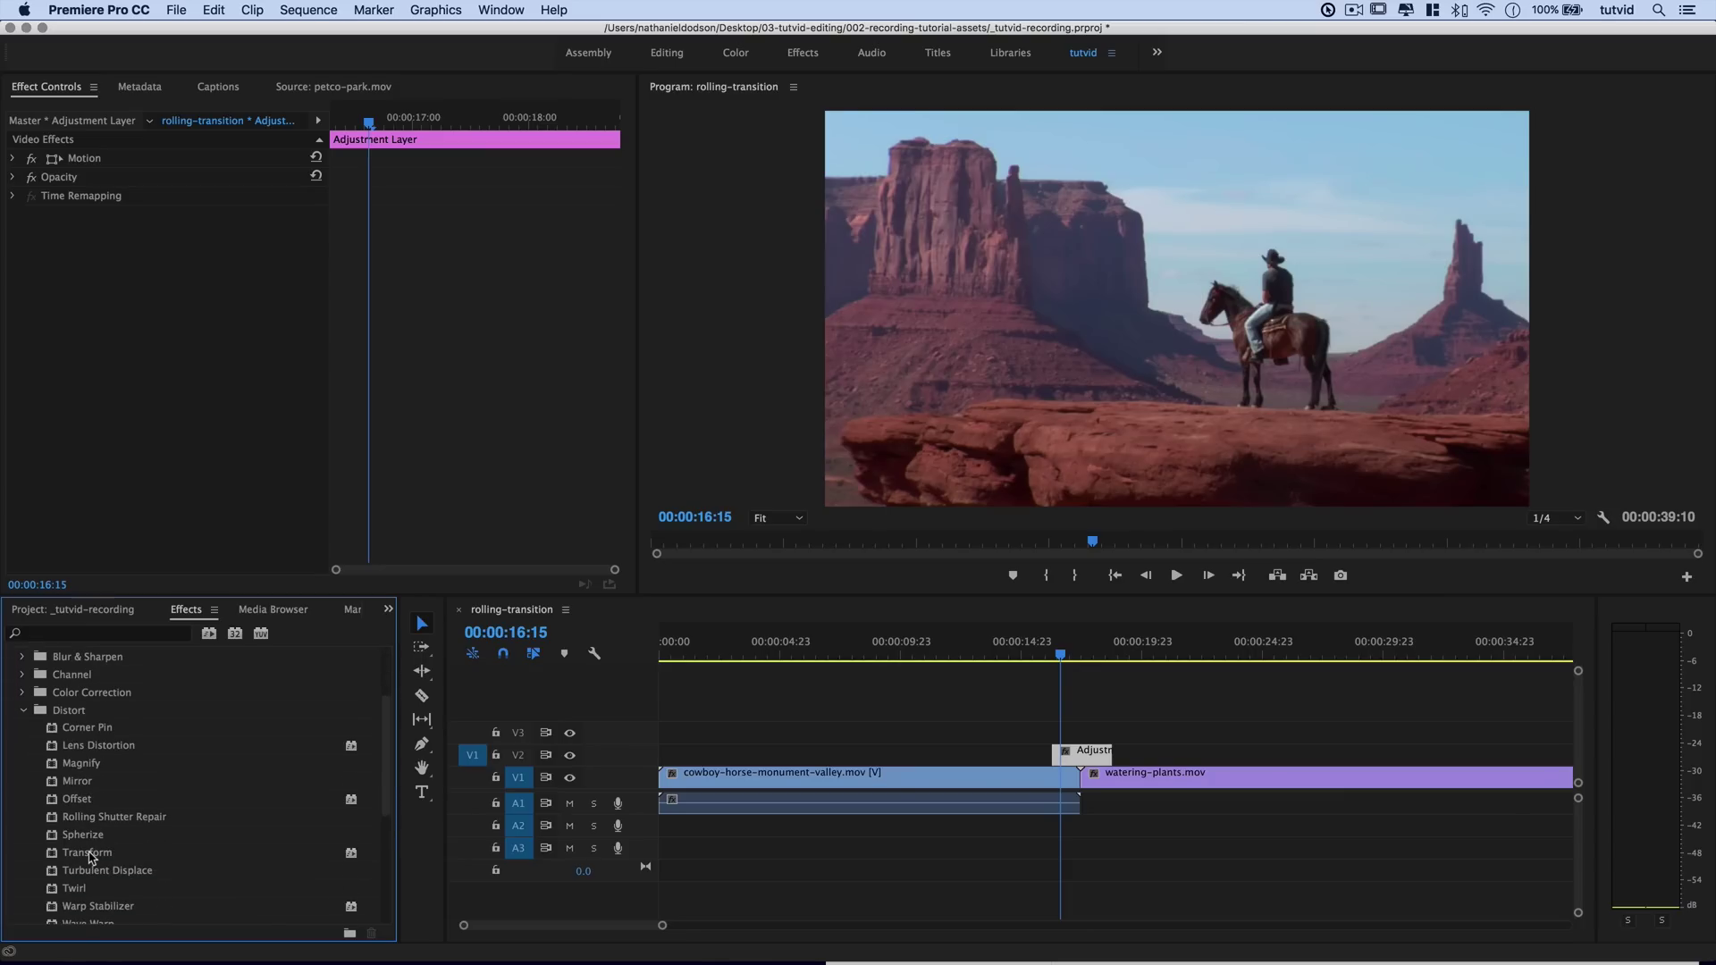
click(84, 801)
drag(185, 484, 118, 248)
drag(136, 382, 1080, 756)
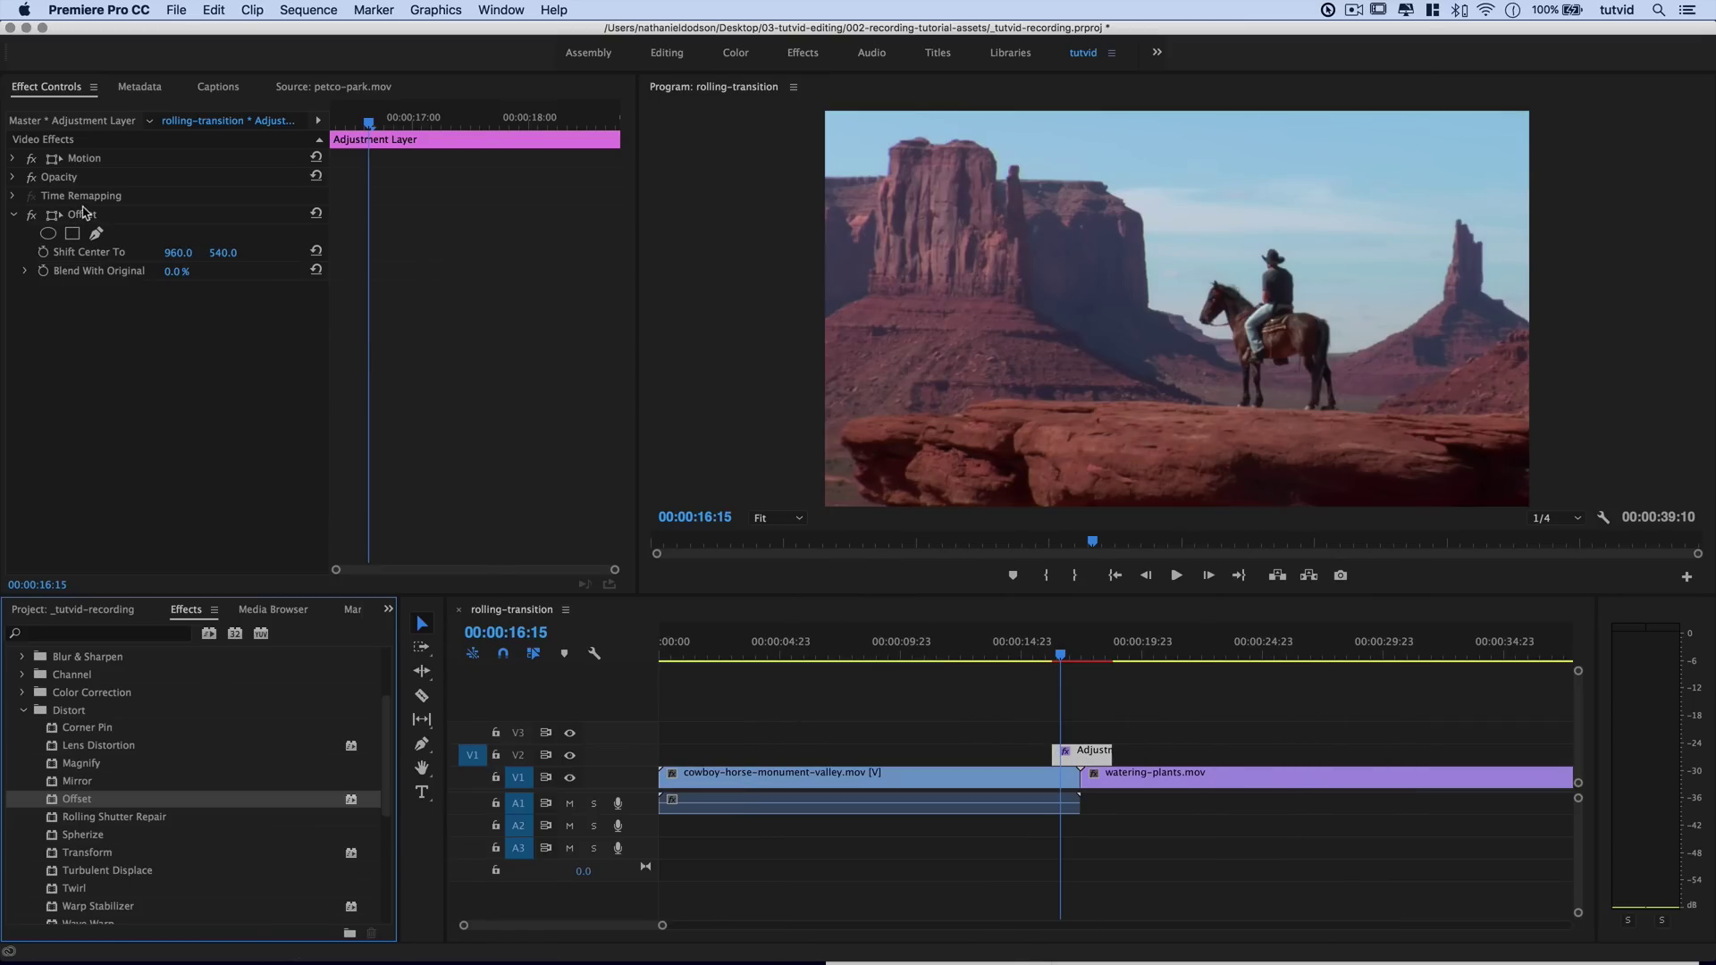
- Set the vertical Shift Center To value of the adjustment layer's Offset effect to 7024
drag(223, 259, 1076, 259)
click(212, 254)
text(7024)
key(Tab)
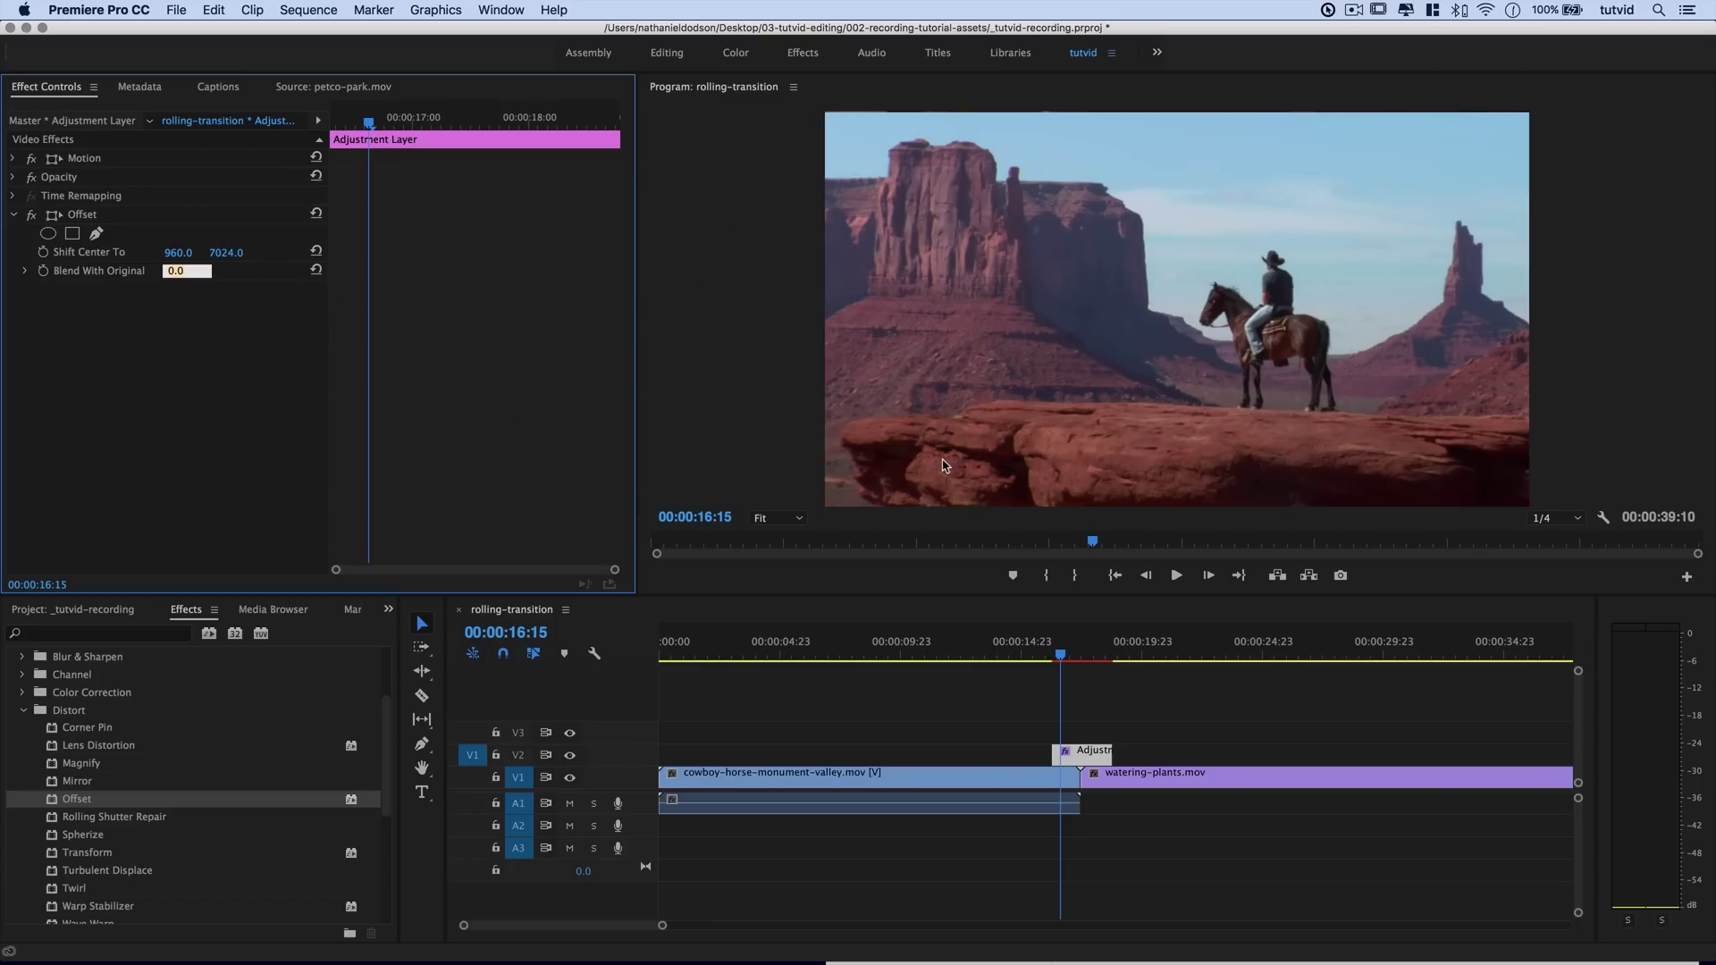
- Add a Shift Center To keyframe for the Offset effect at 00:00:18:15, near the end of the adjustment layer
drag(355, 129, 355, 126)
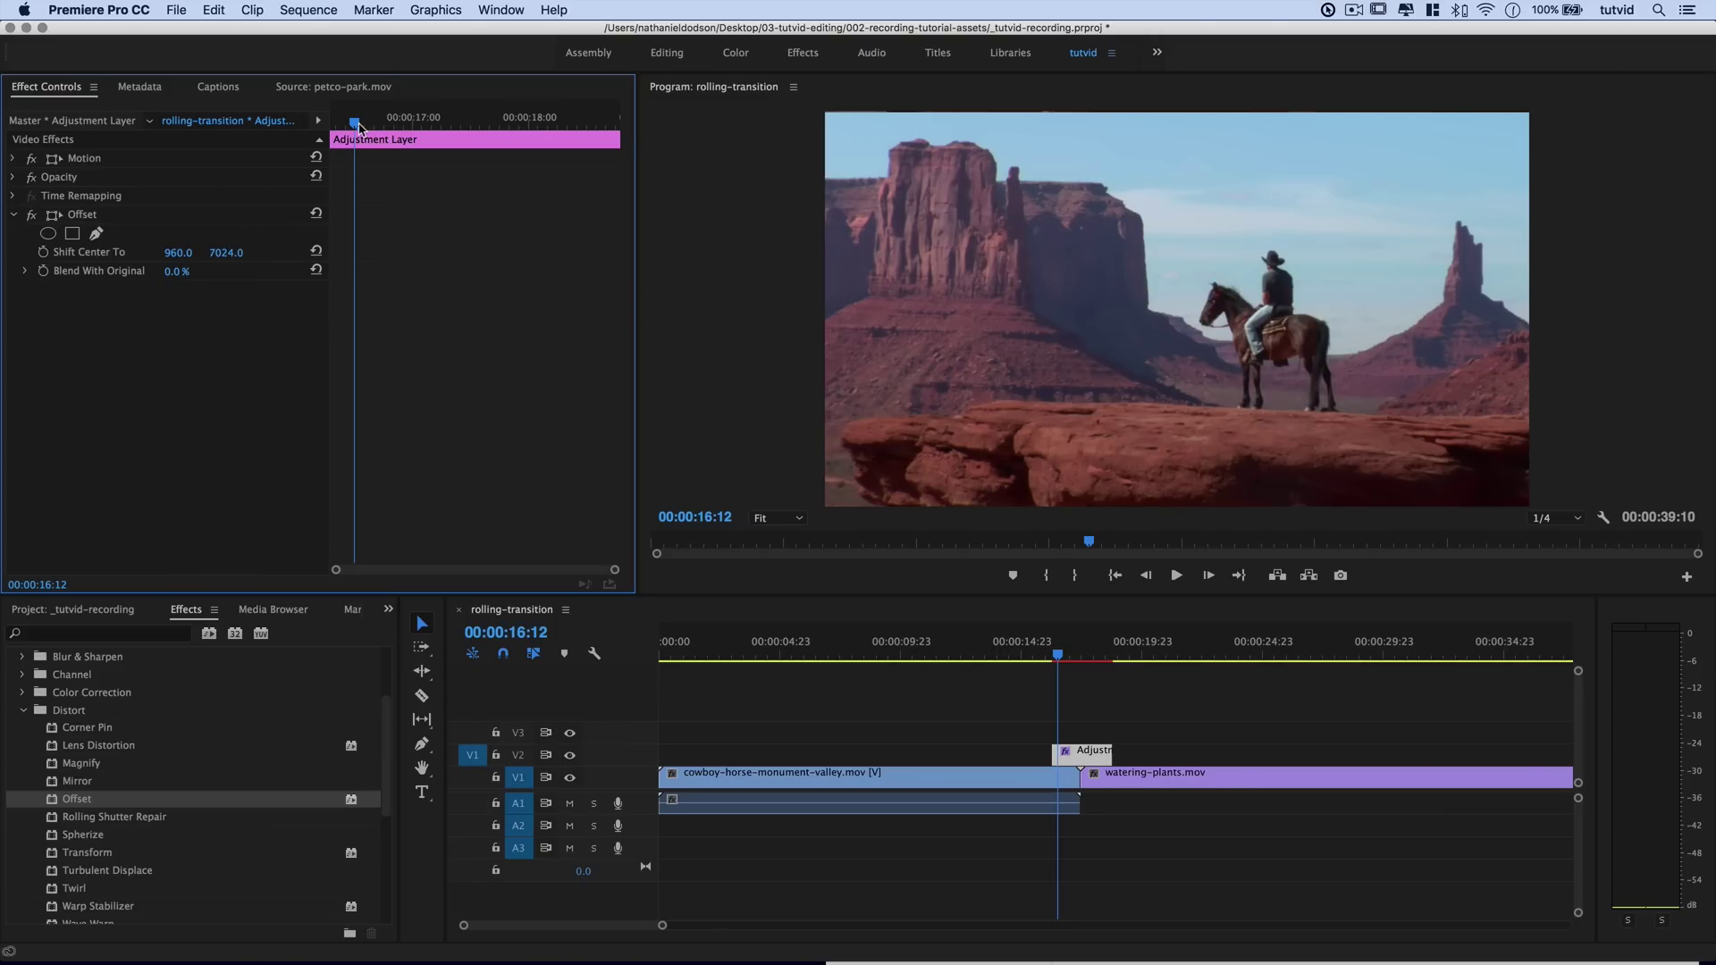
drag(359, 127, 437, 133)
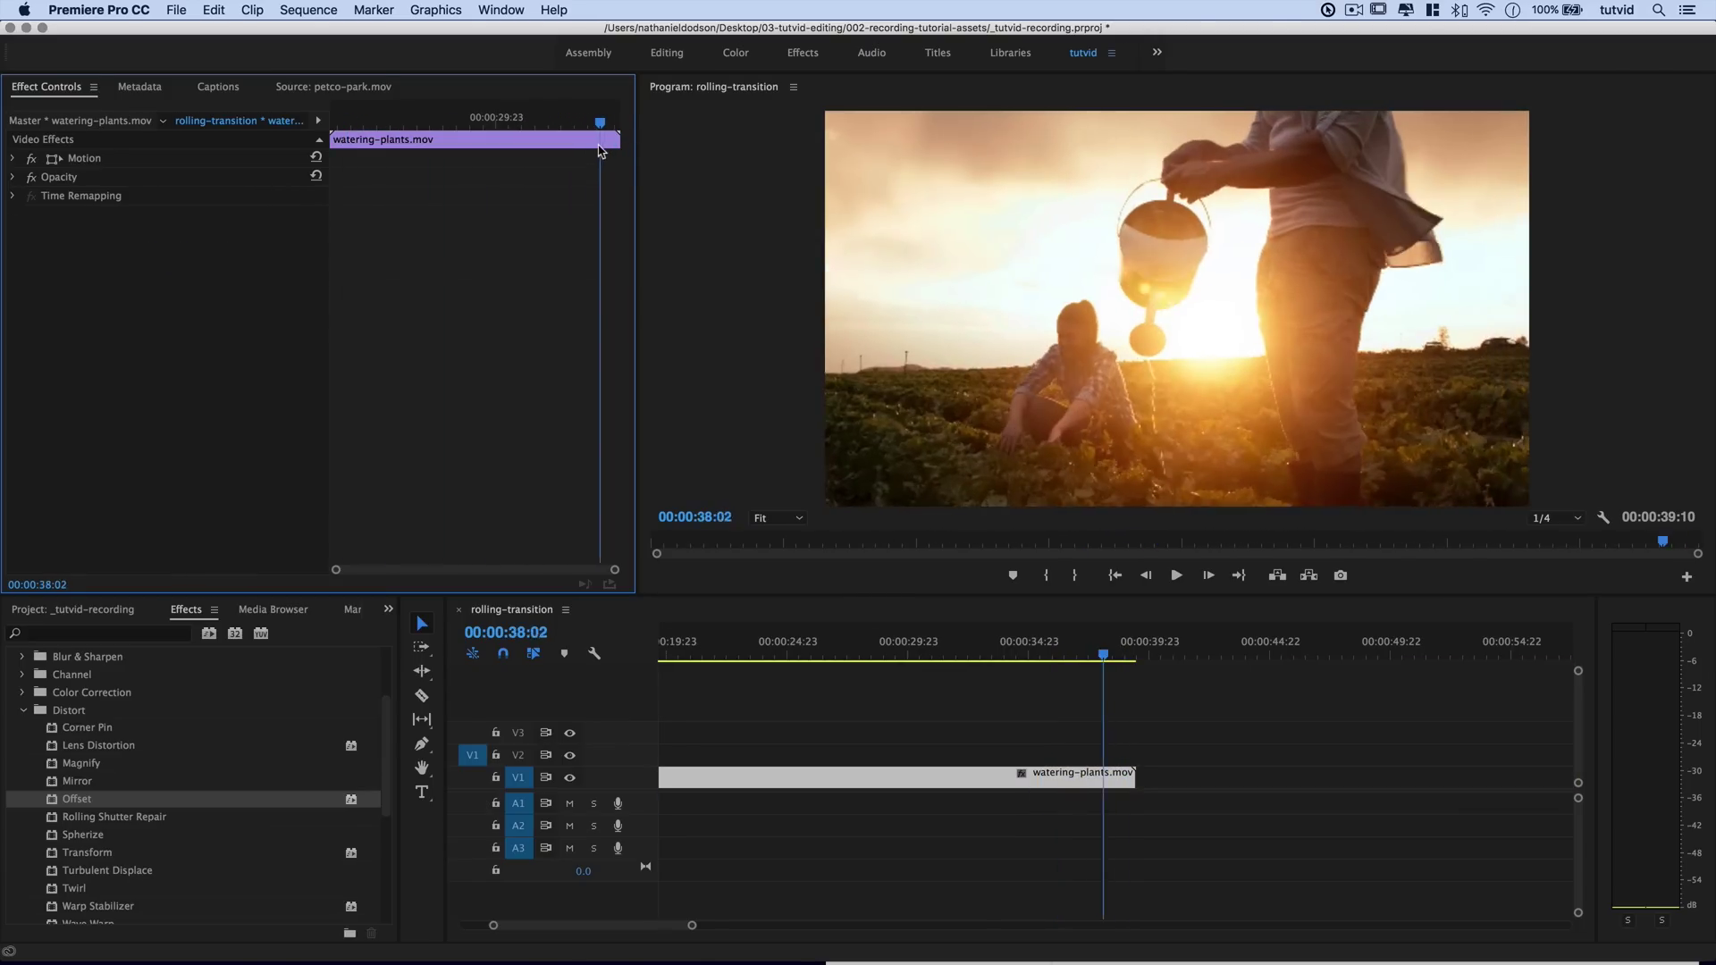
scroll(788, 764, left, 10)
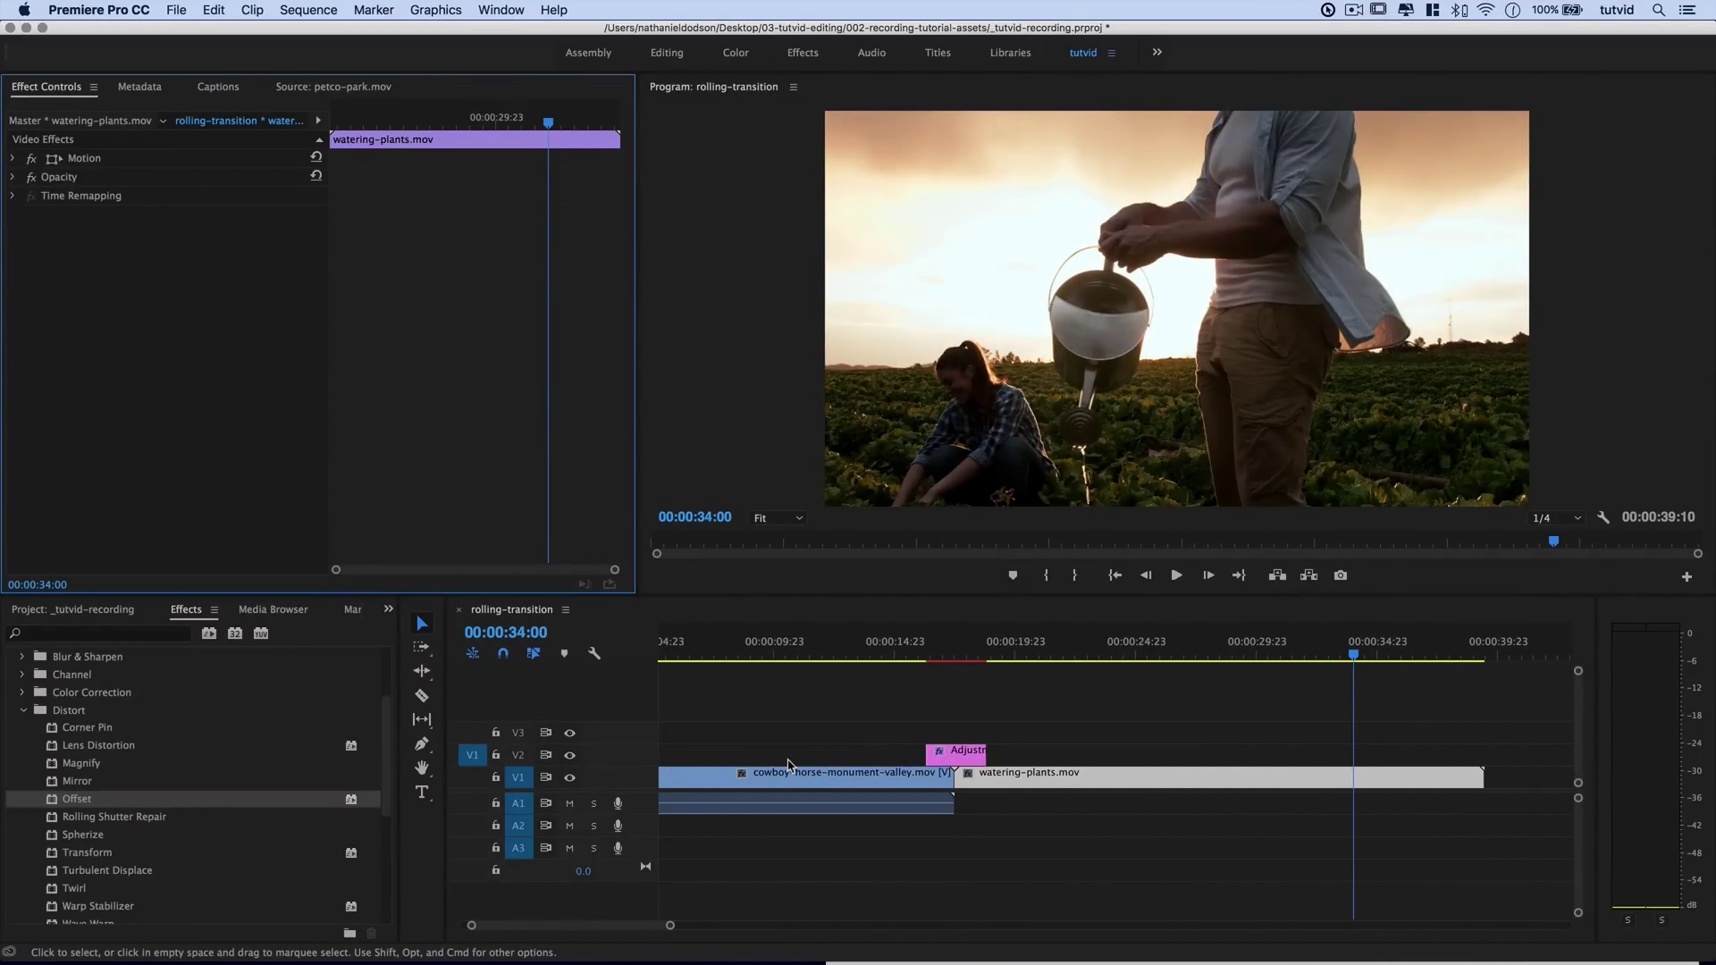
drag(978, 645, 1007, 645)
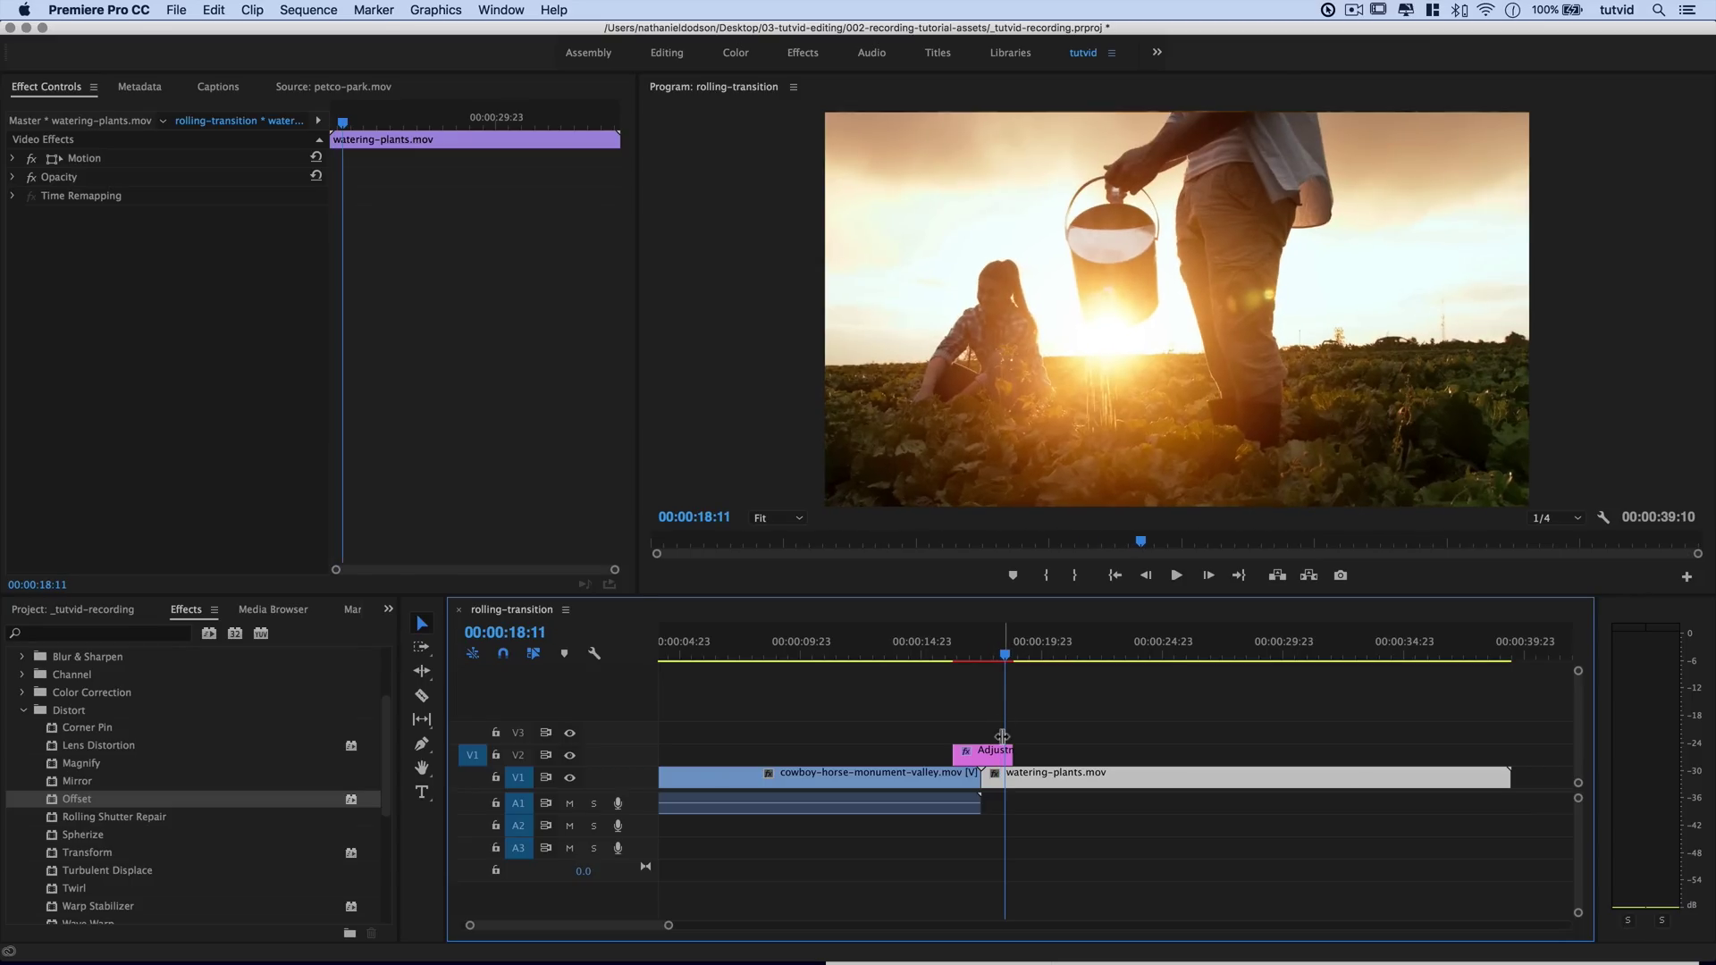
click(983, 752)
drag(581, 128, 600, 128)
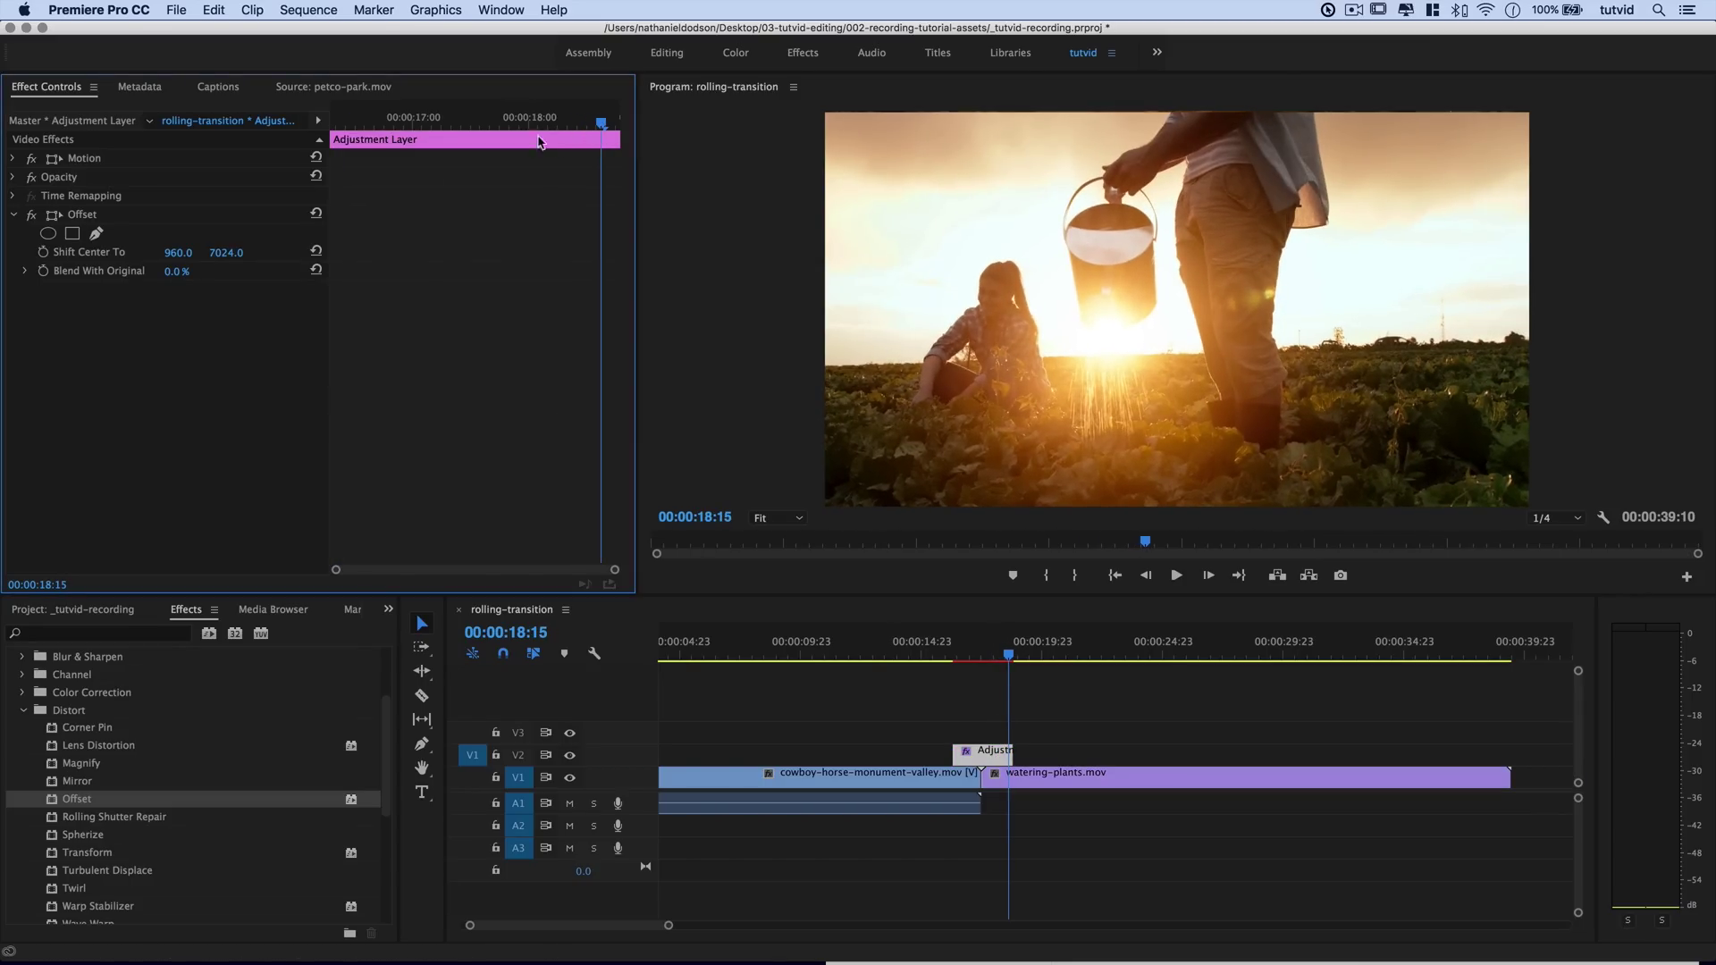
click(43, 253)
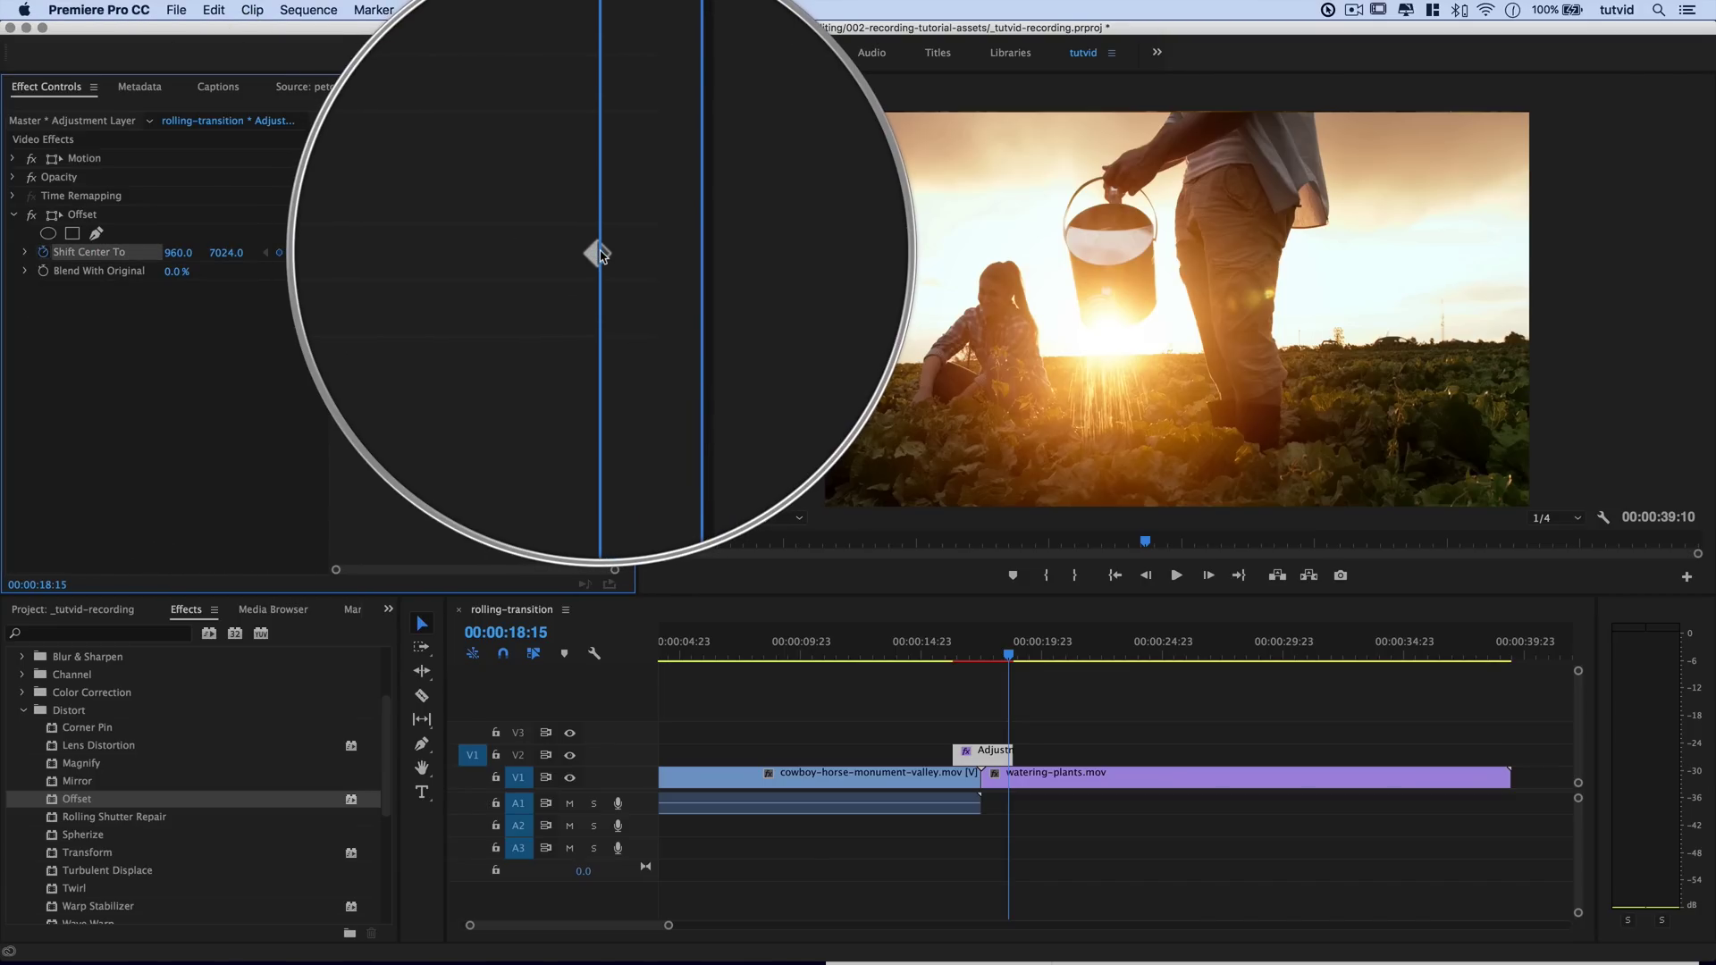
- Move the Shift Center To keyframe to the adjustment layer's end and add one with the default vertical value 540 at its start
drag(599, 253, 618, 257)
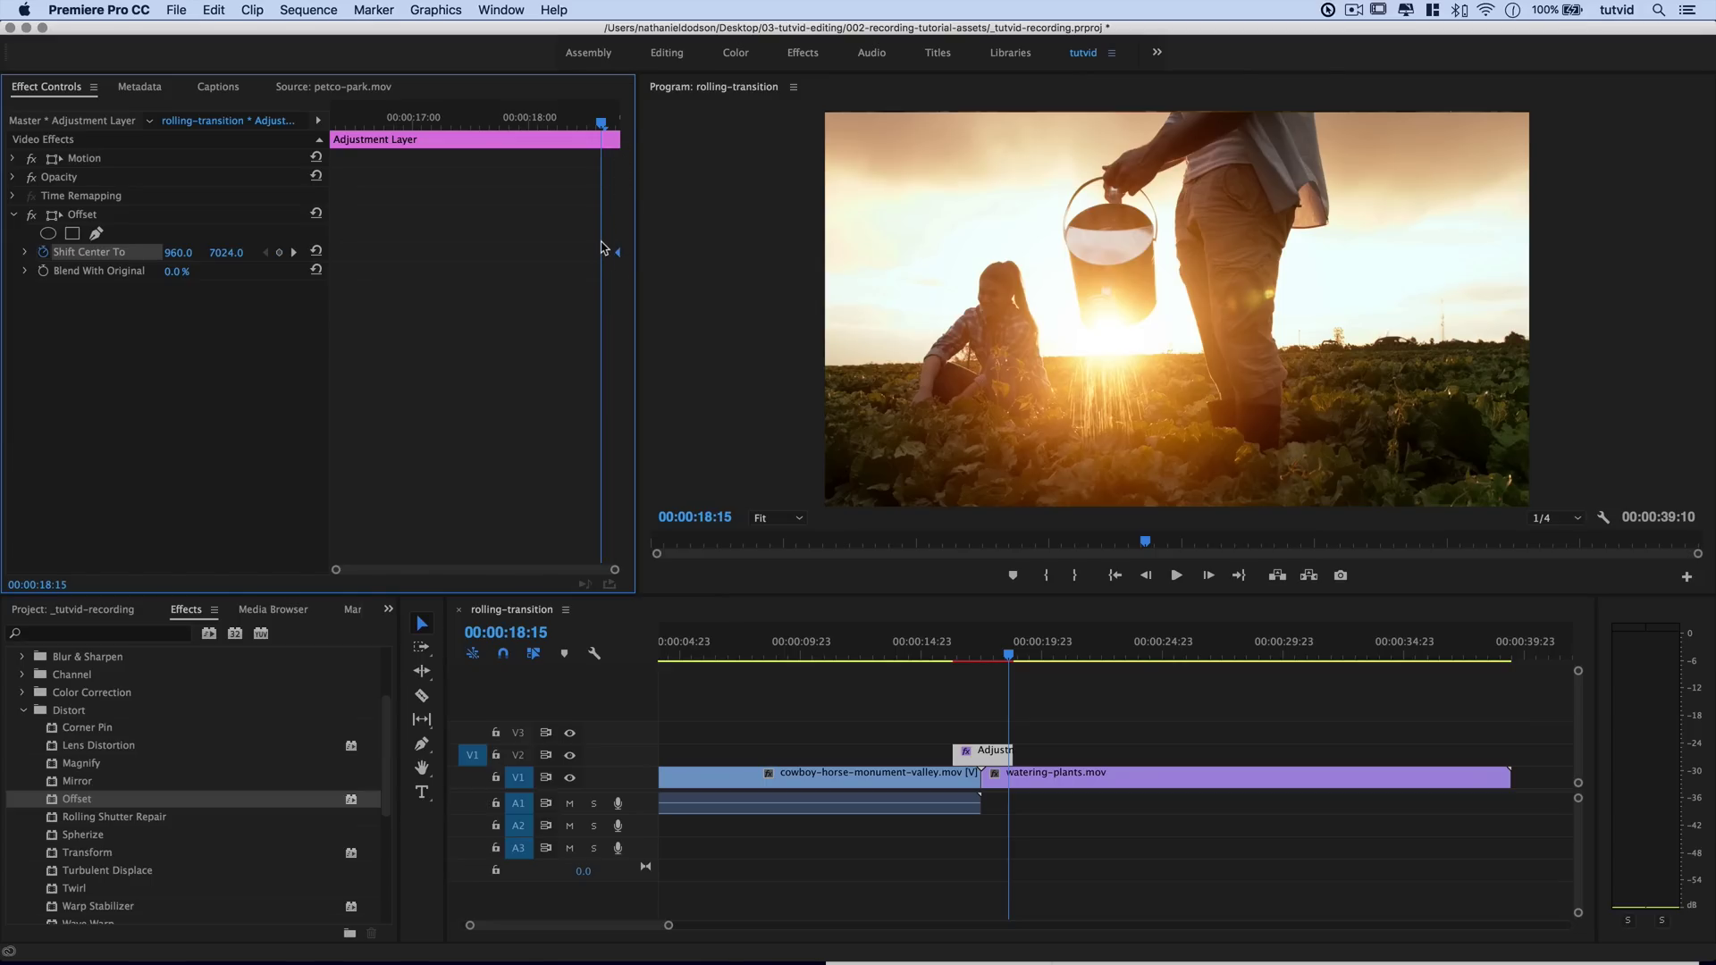
drag(420, 125, 344, 127)
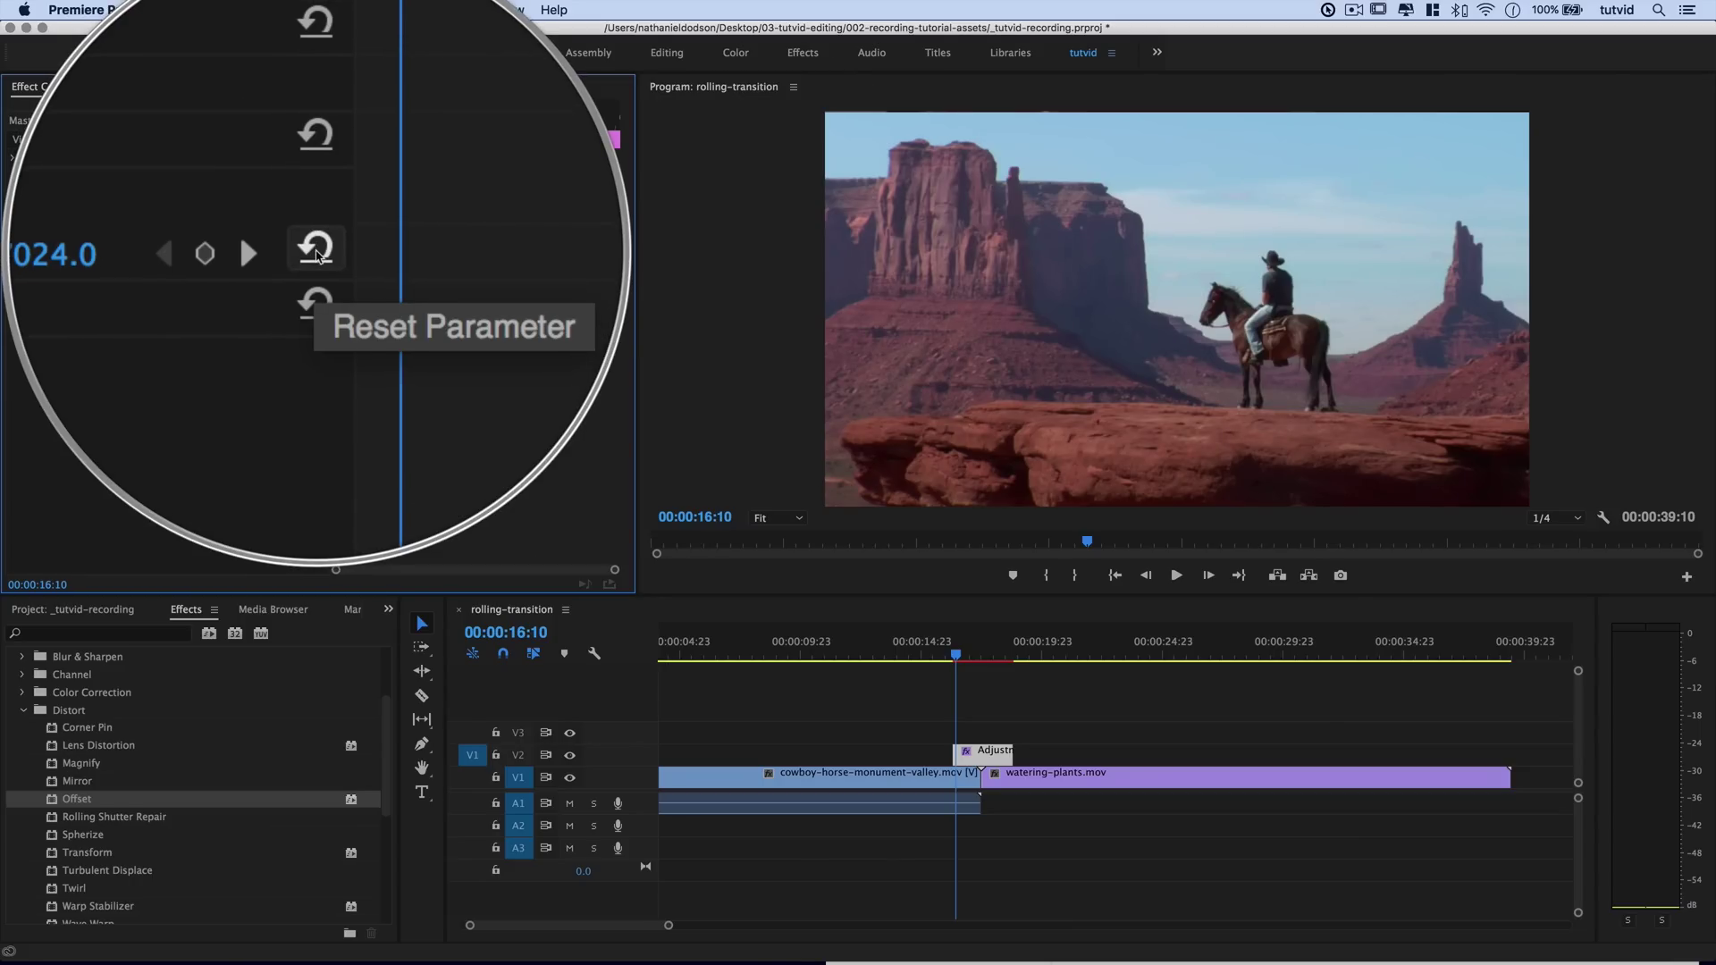
click(317, 252)
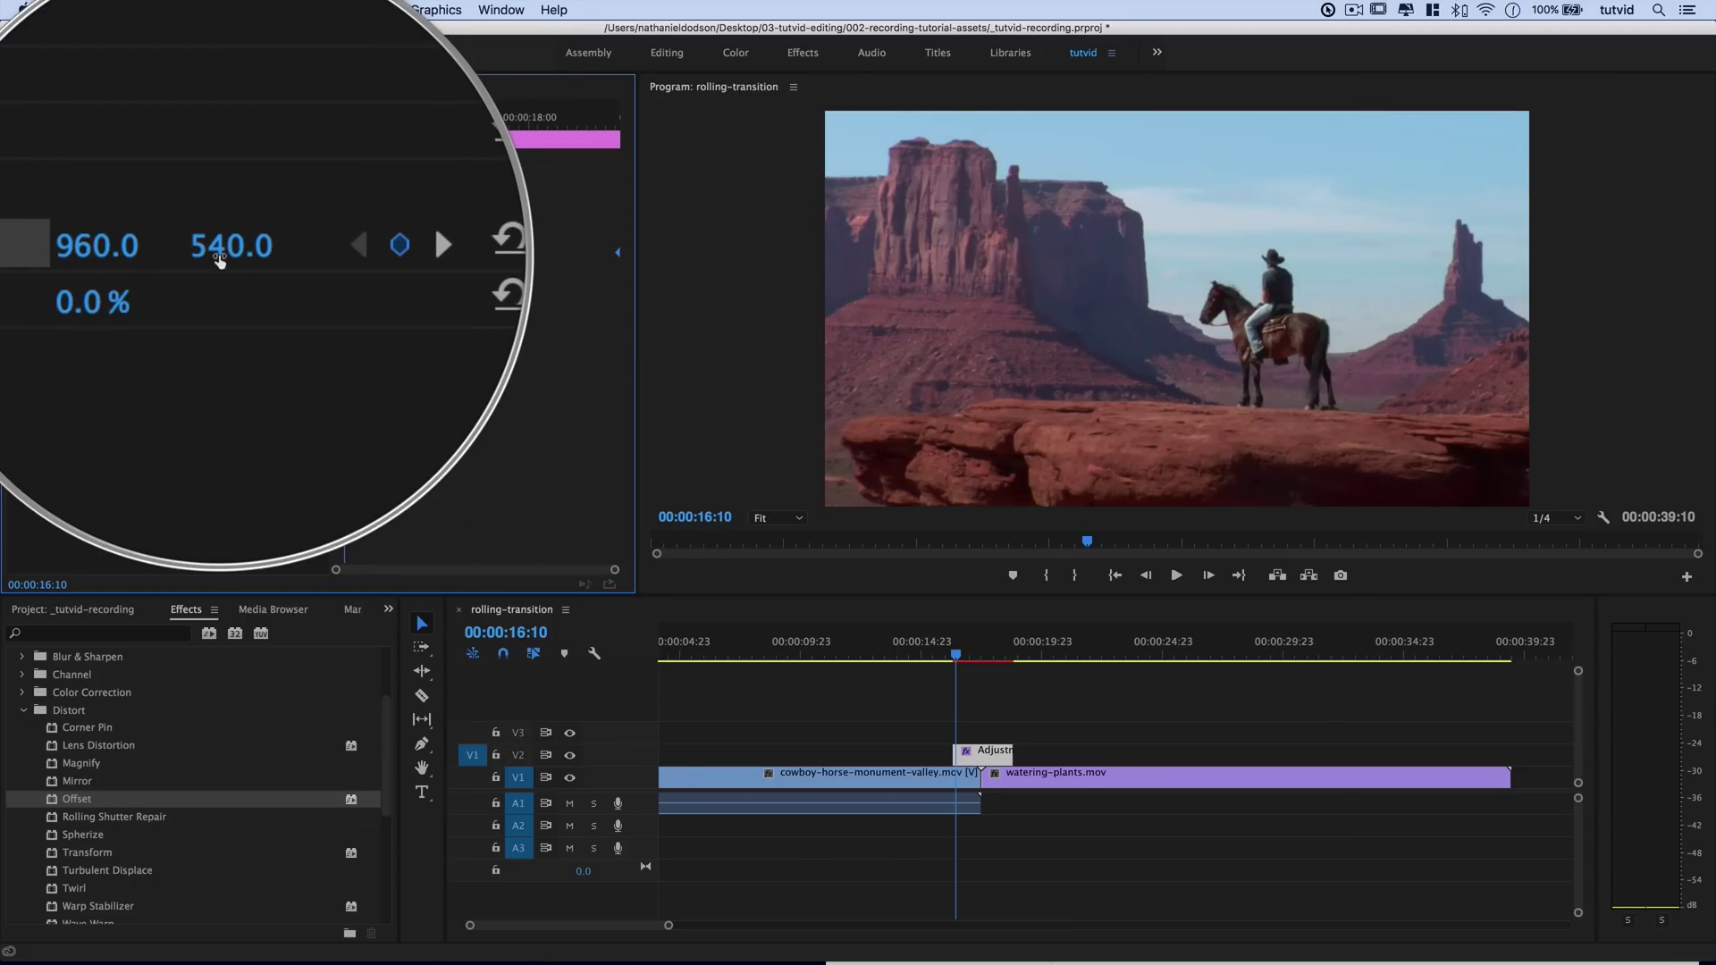
drag(219, 256, 333, 259)
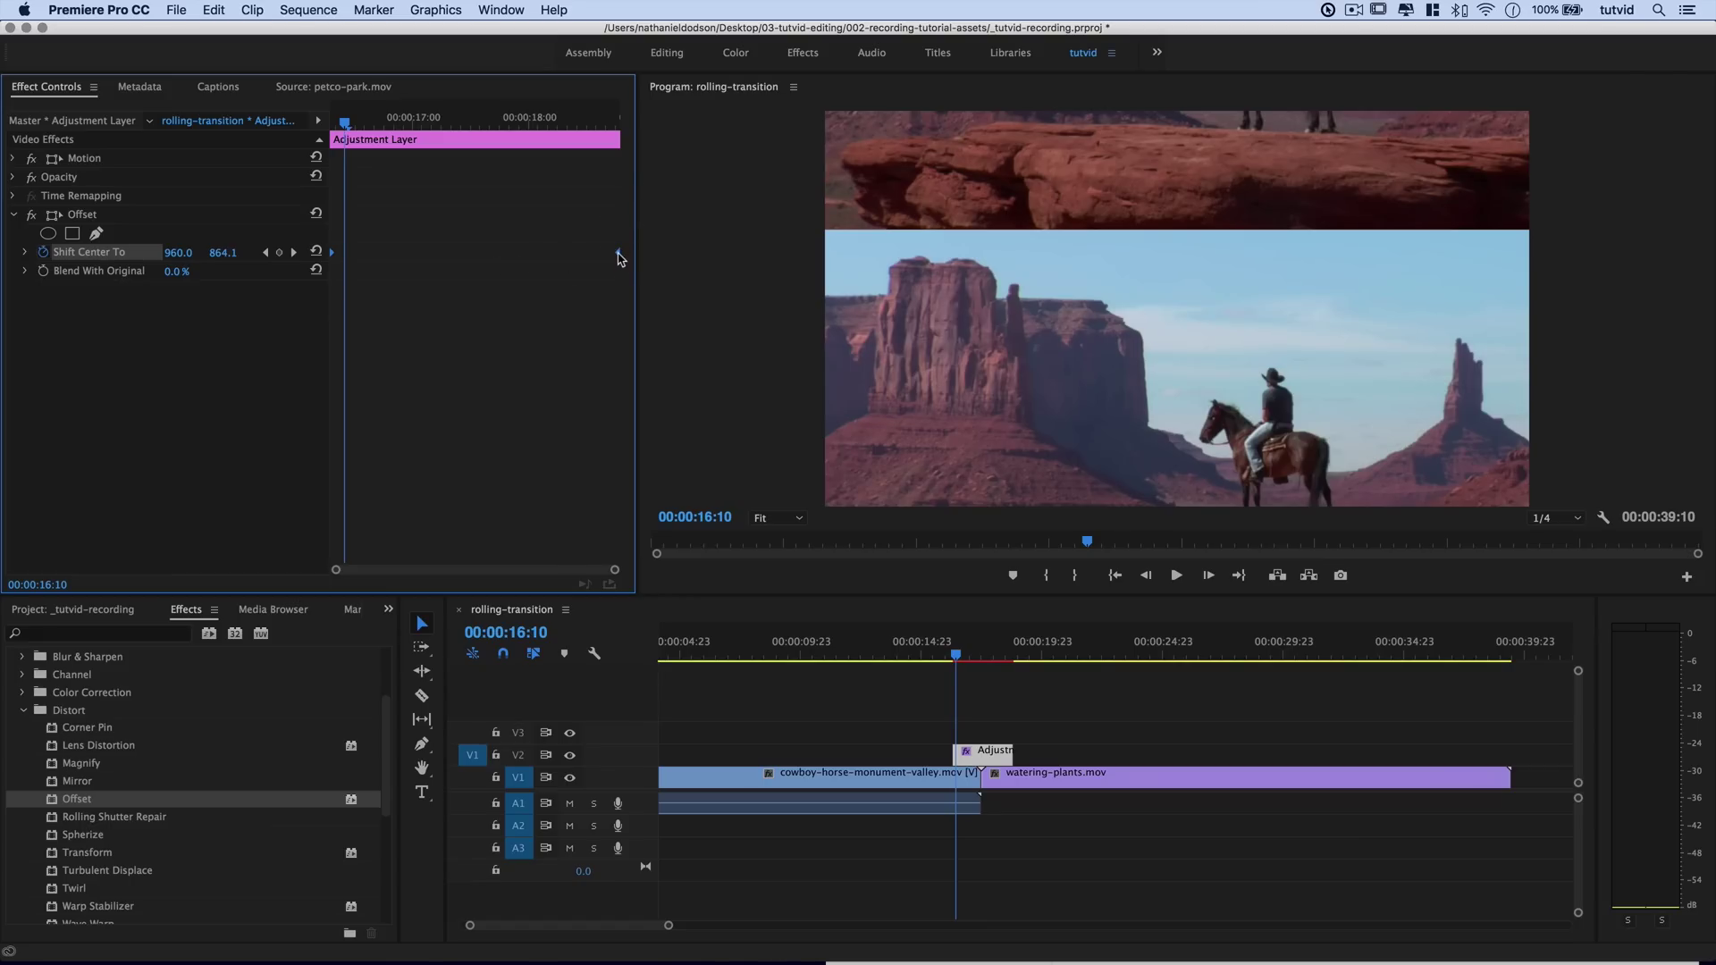
- Ease both Shift Center To keyframes through temporal interpolation and play back the transition between the two clips
right_click(619, 259)
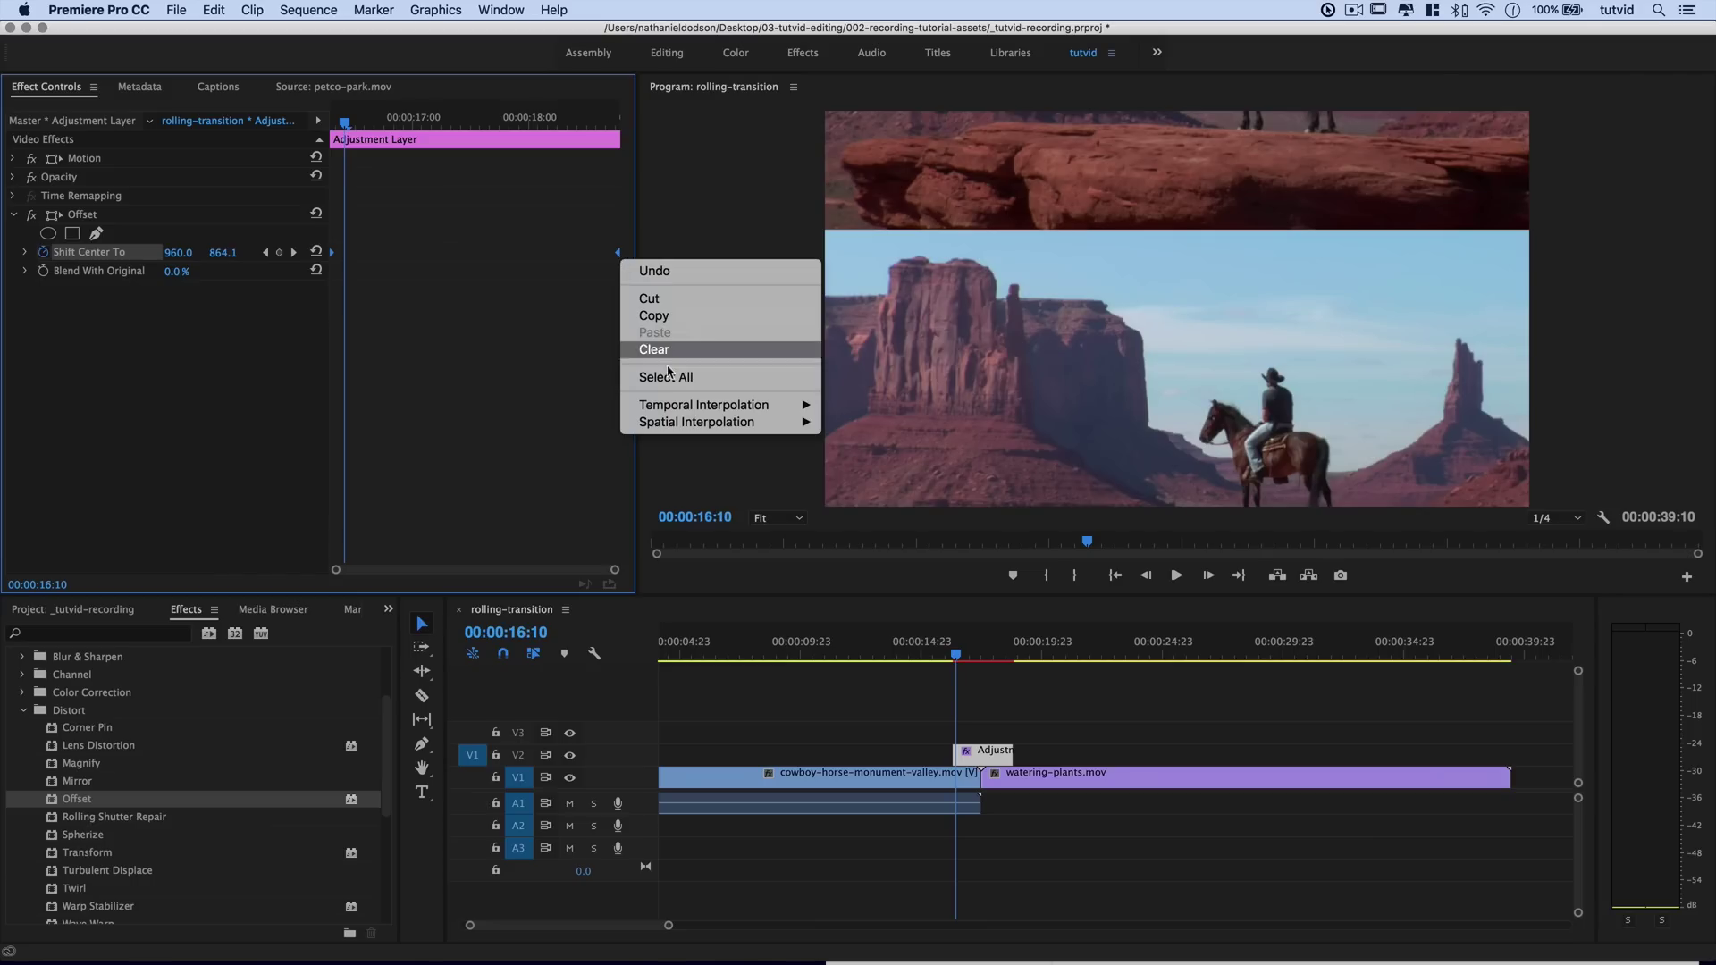
mouse_move(686, 410)
click(859, 501)
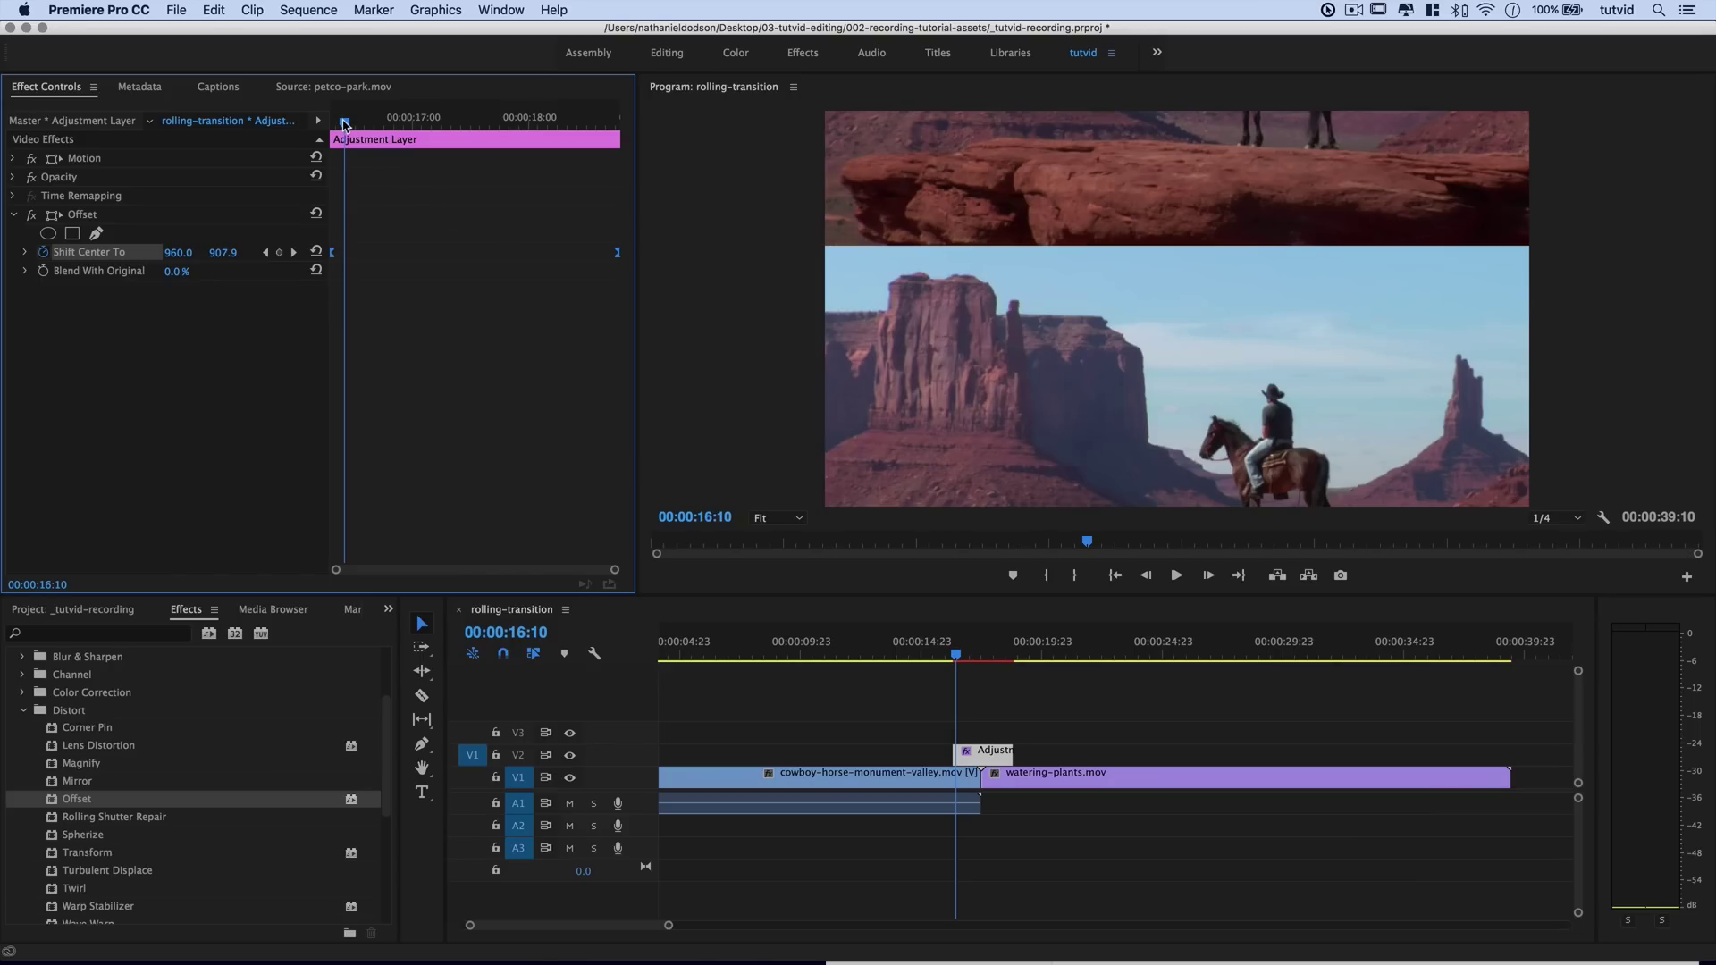
click(894, 776)
key(space)
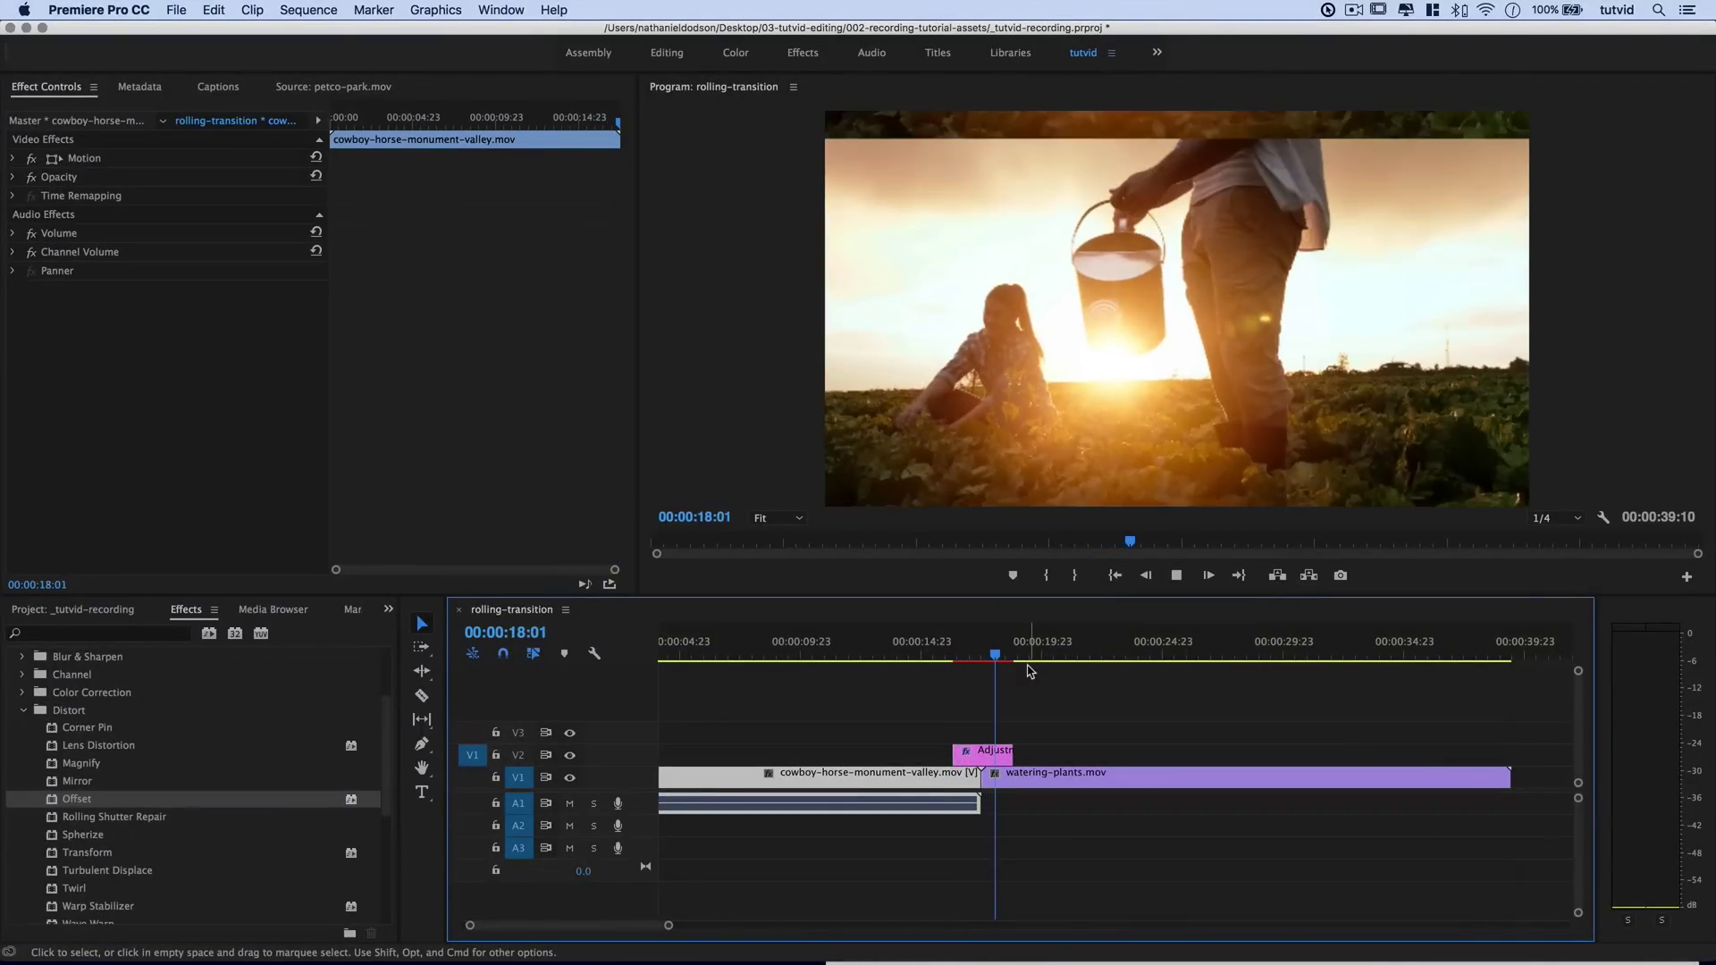
key(space)
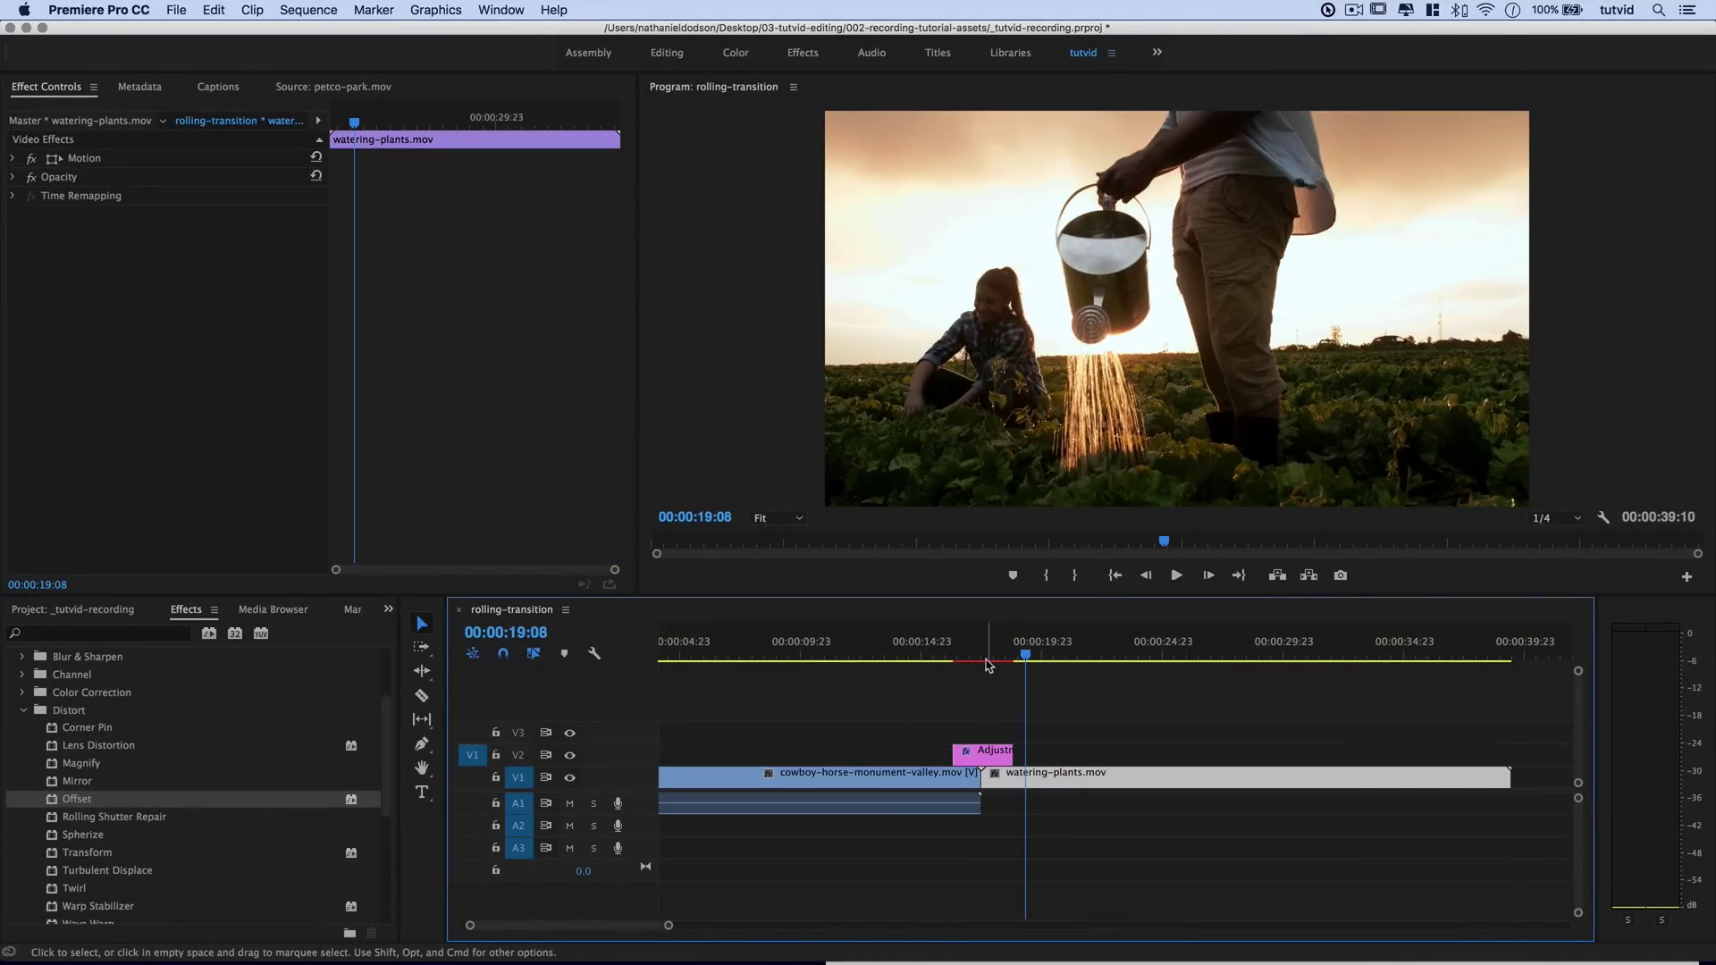
- Tighten the adjustment layer's Shift Center To keyframes to 00:00:16:21 and 00:00:18:00 and play back the faster transition
drag(987, 656, 966, 658)
click(983, 753)
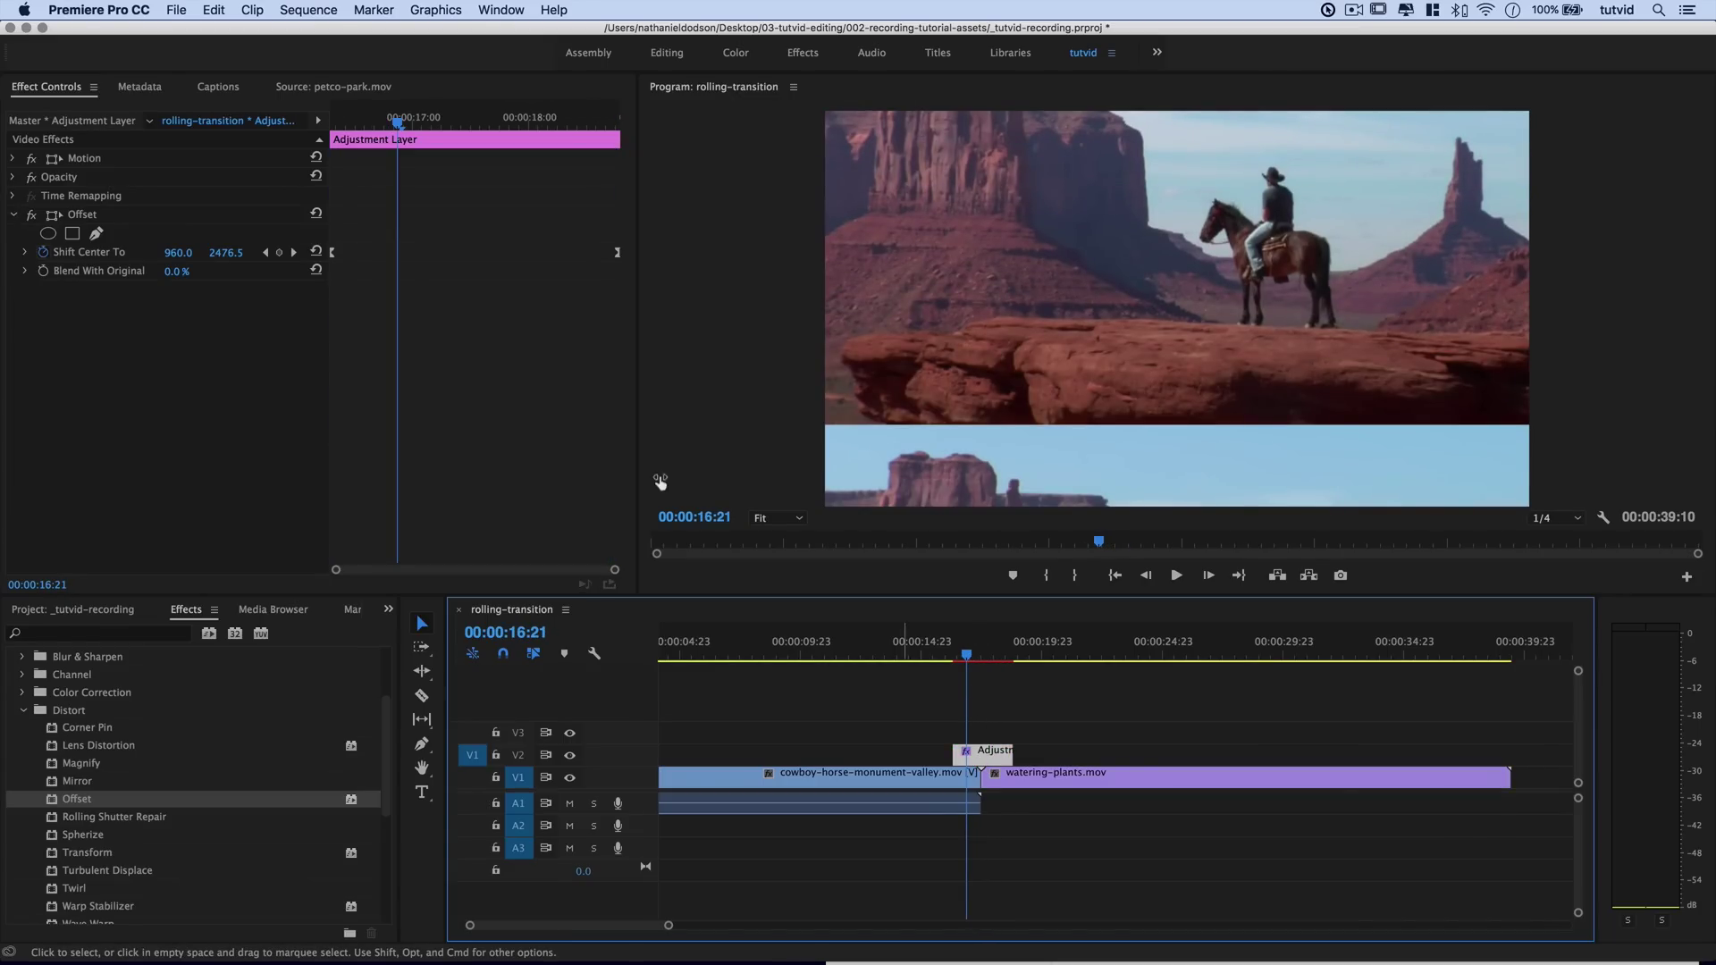
drag(335, 259, 386, 259)
drag(617, 256, 533, 258)
drag(388, 259, 399, 255)
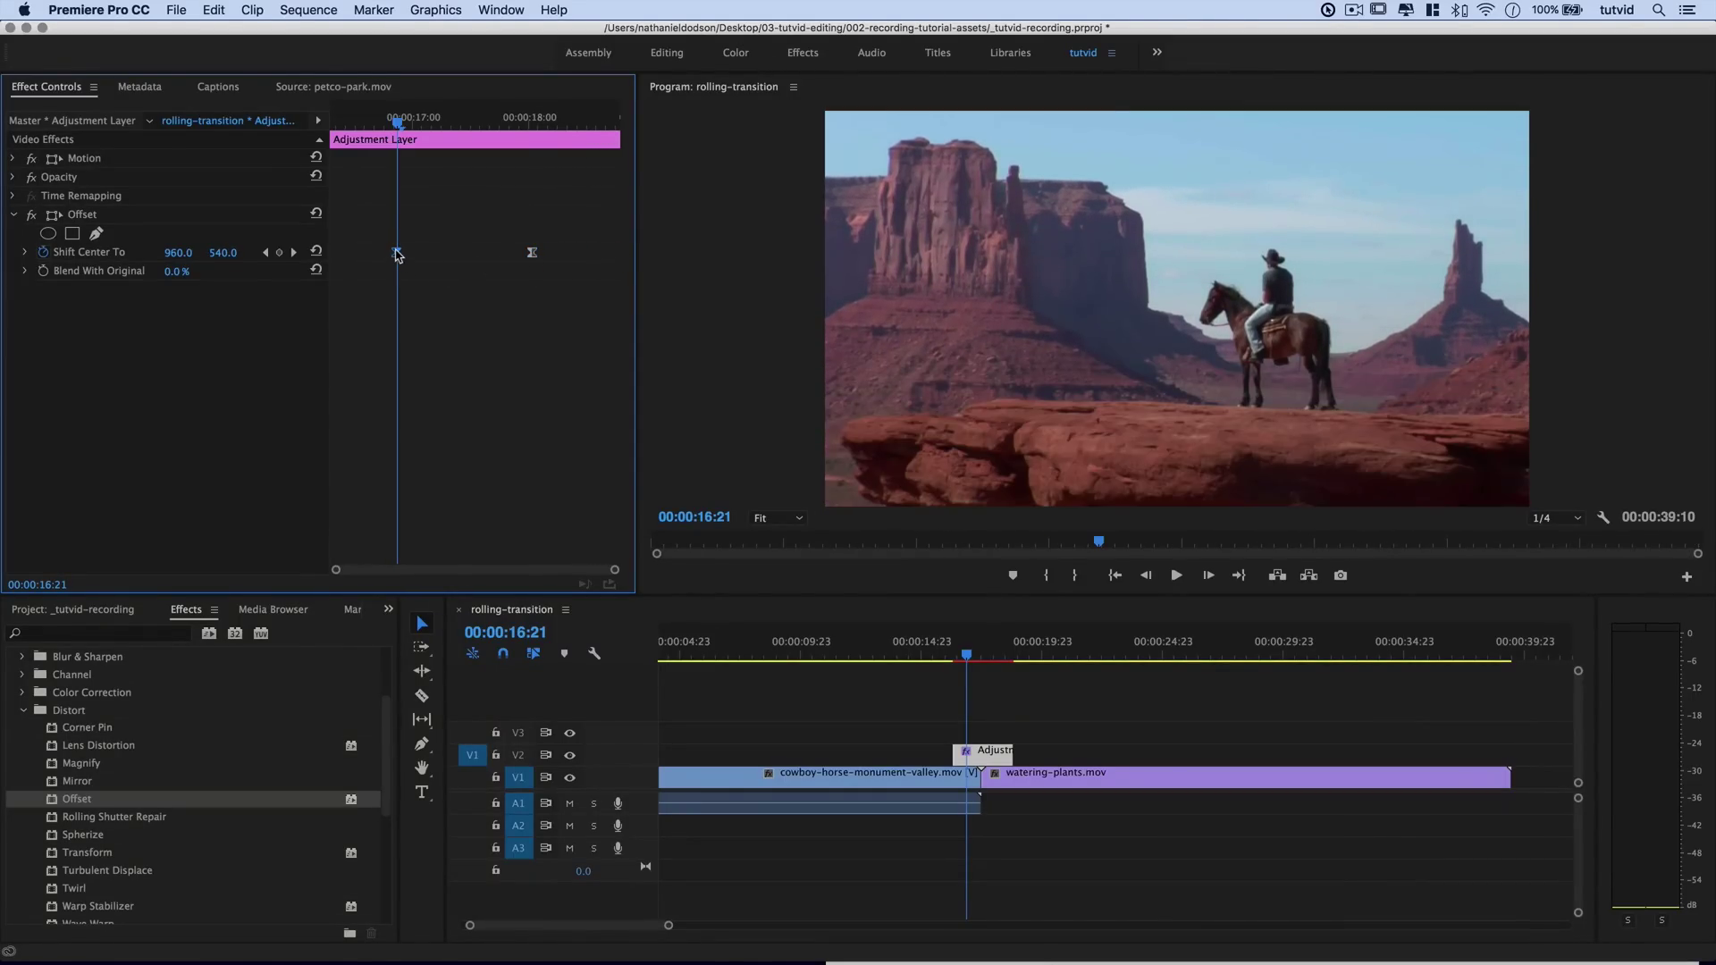
click(934, 645)
key(space)
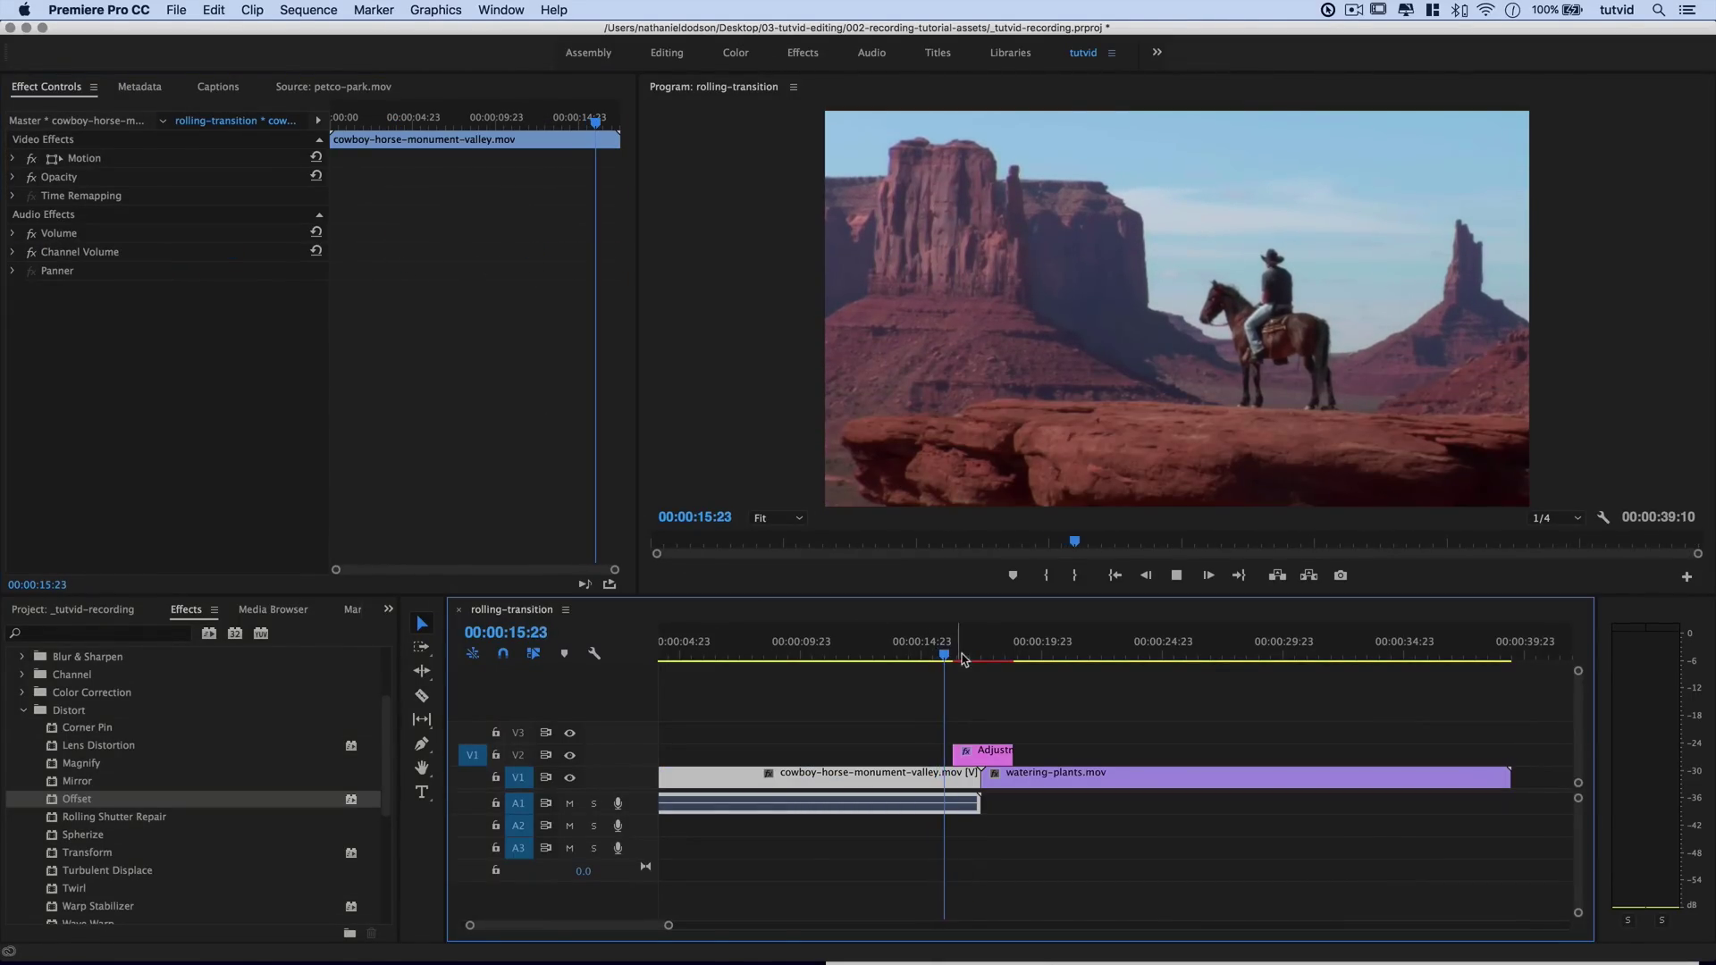
key(space)
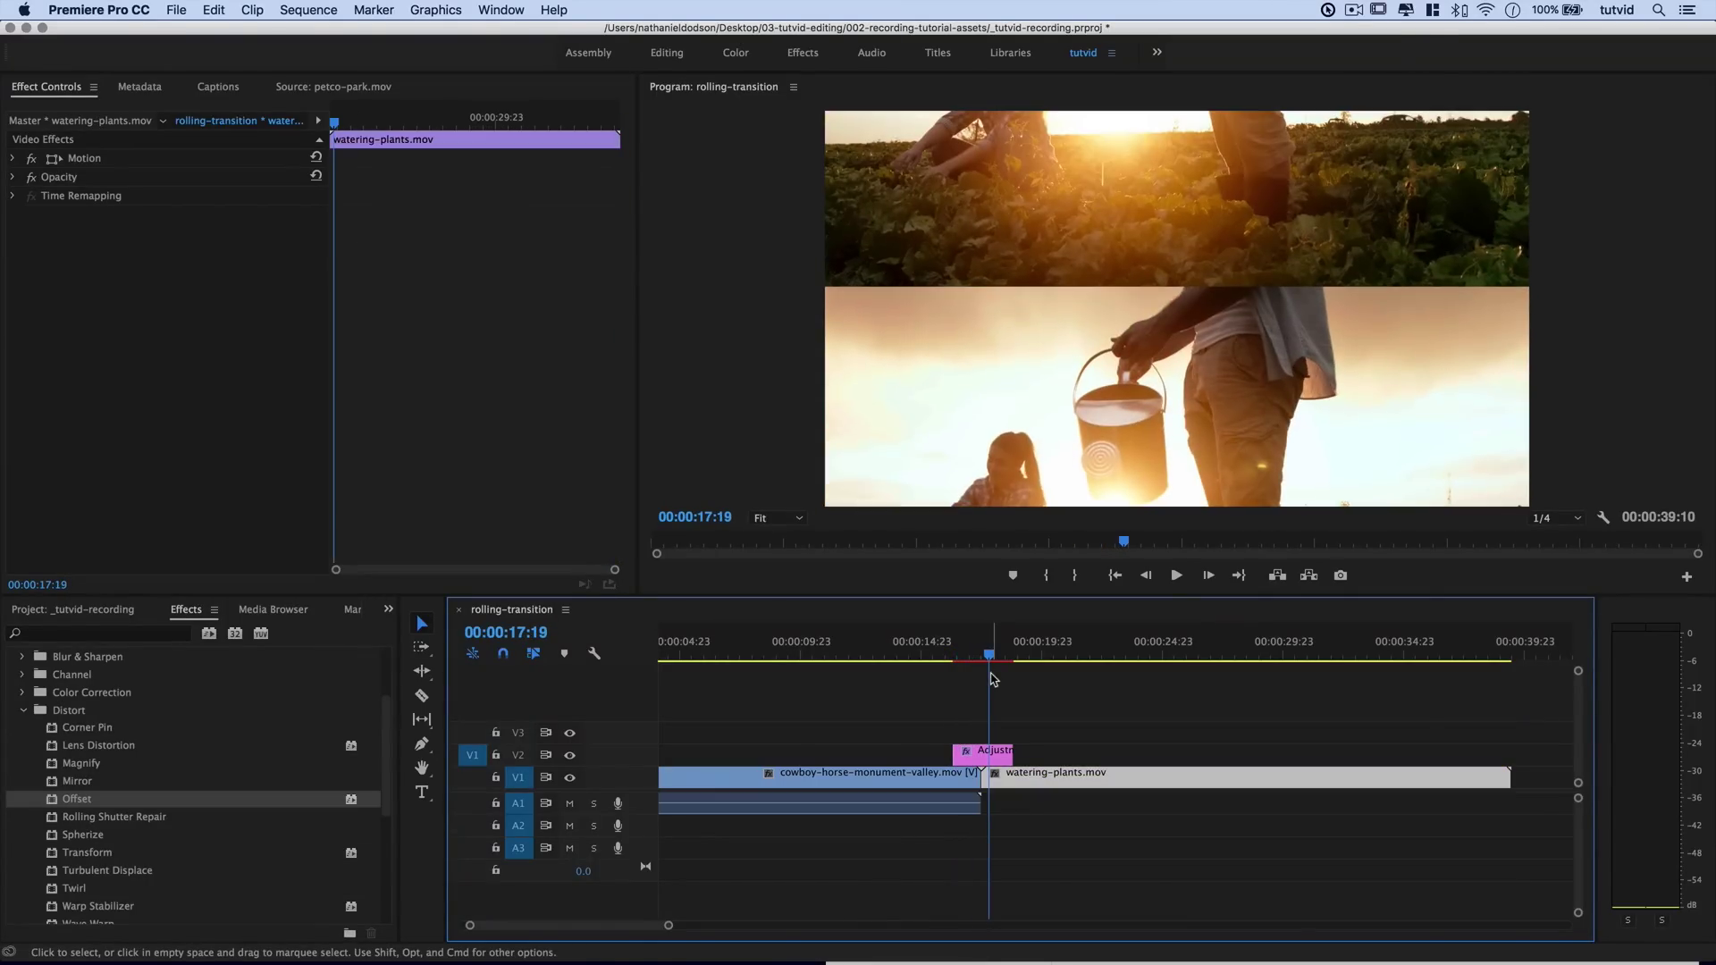
key(space)
key(space)
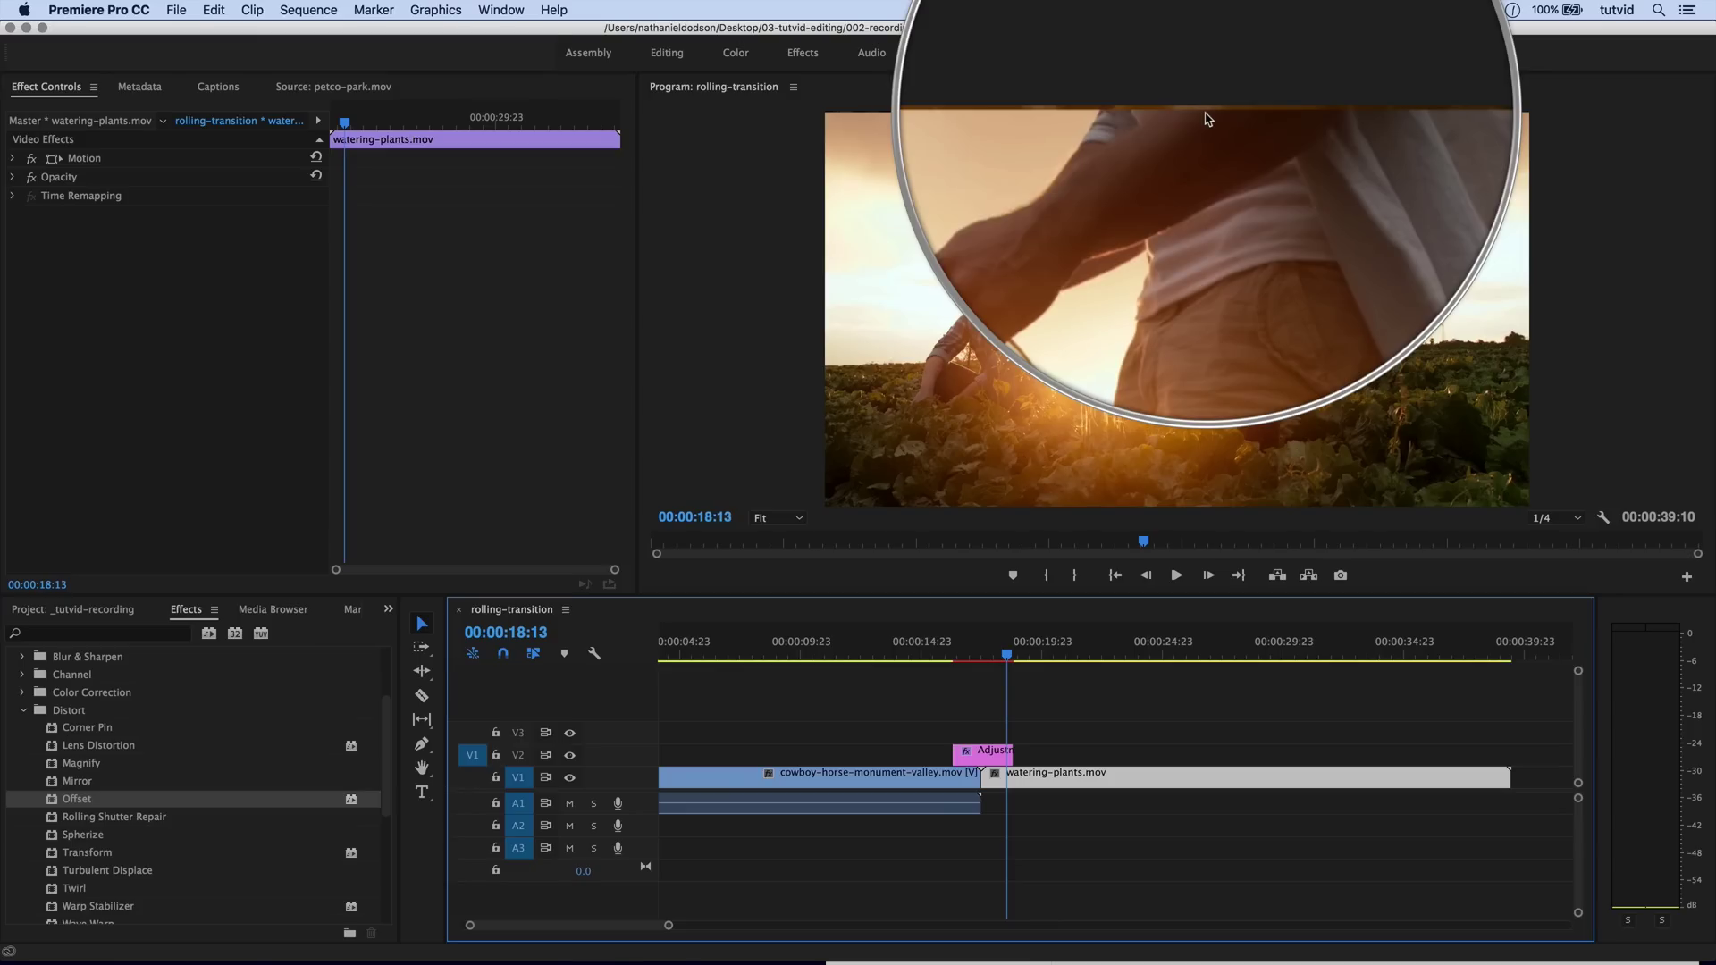
- Set the vertical Shift Center To value of the adjustment layer's last keyframe to 7022 and play back the transition
click(983, 752)
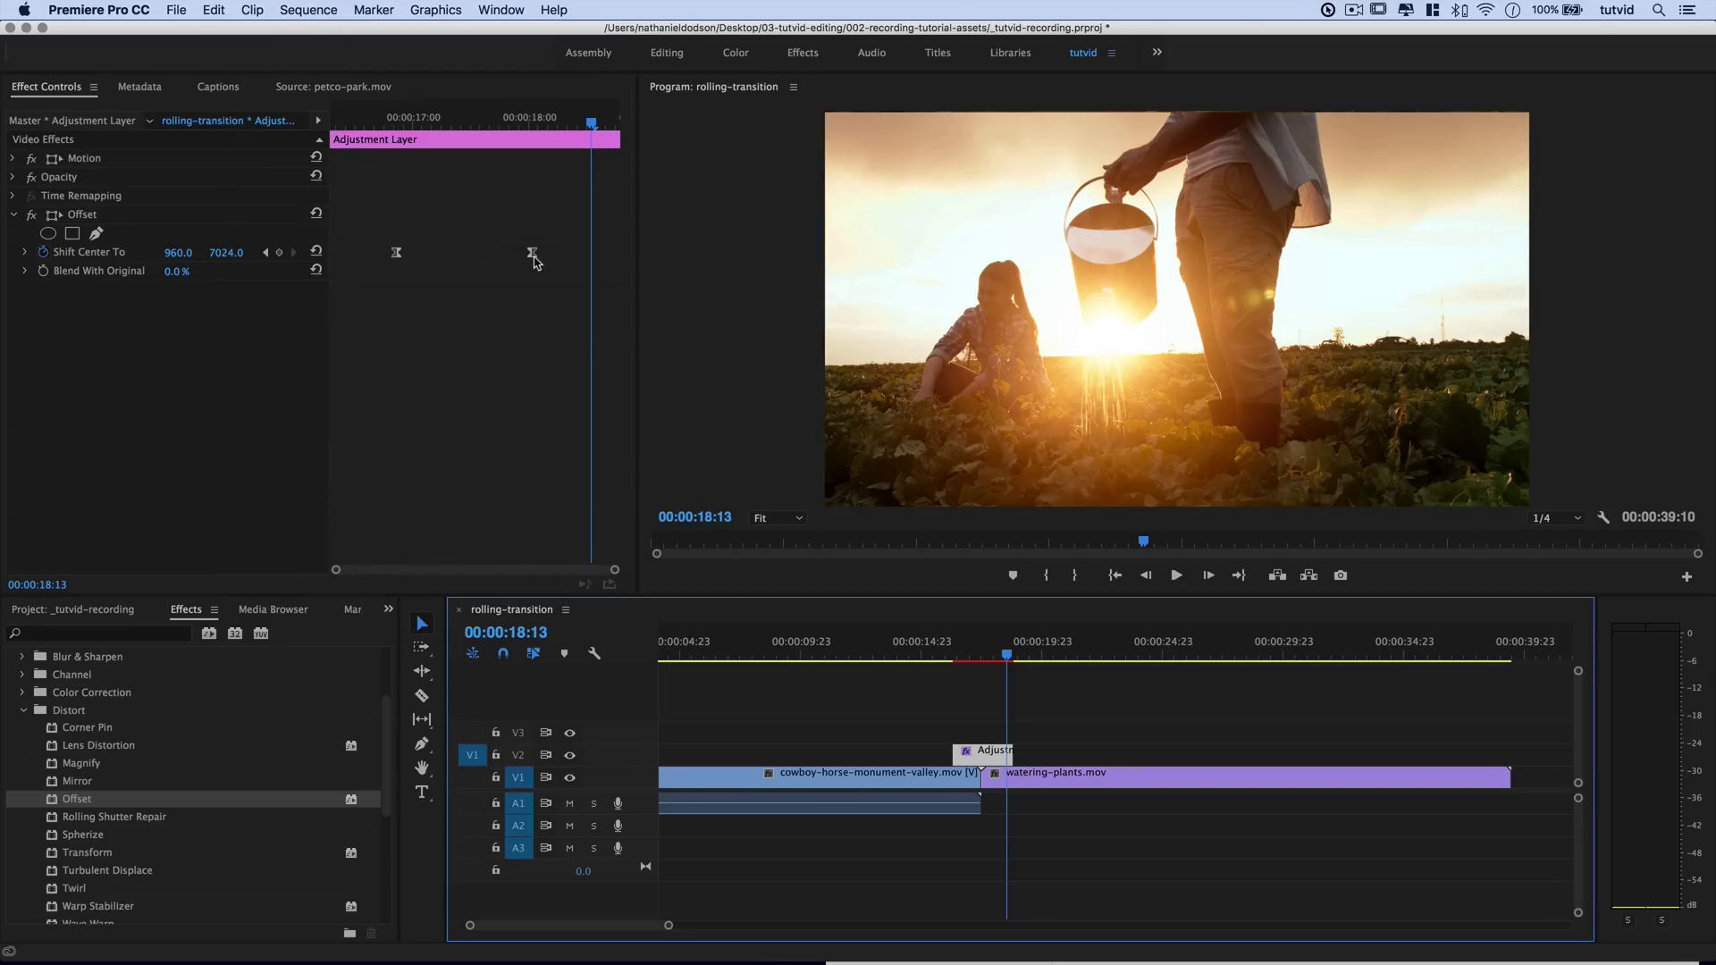
click(266, 252)
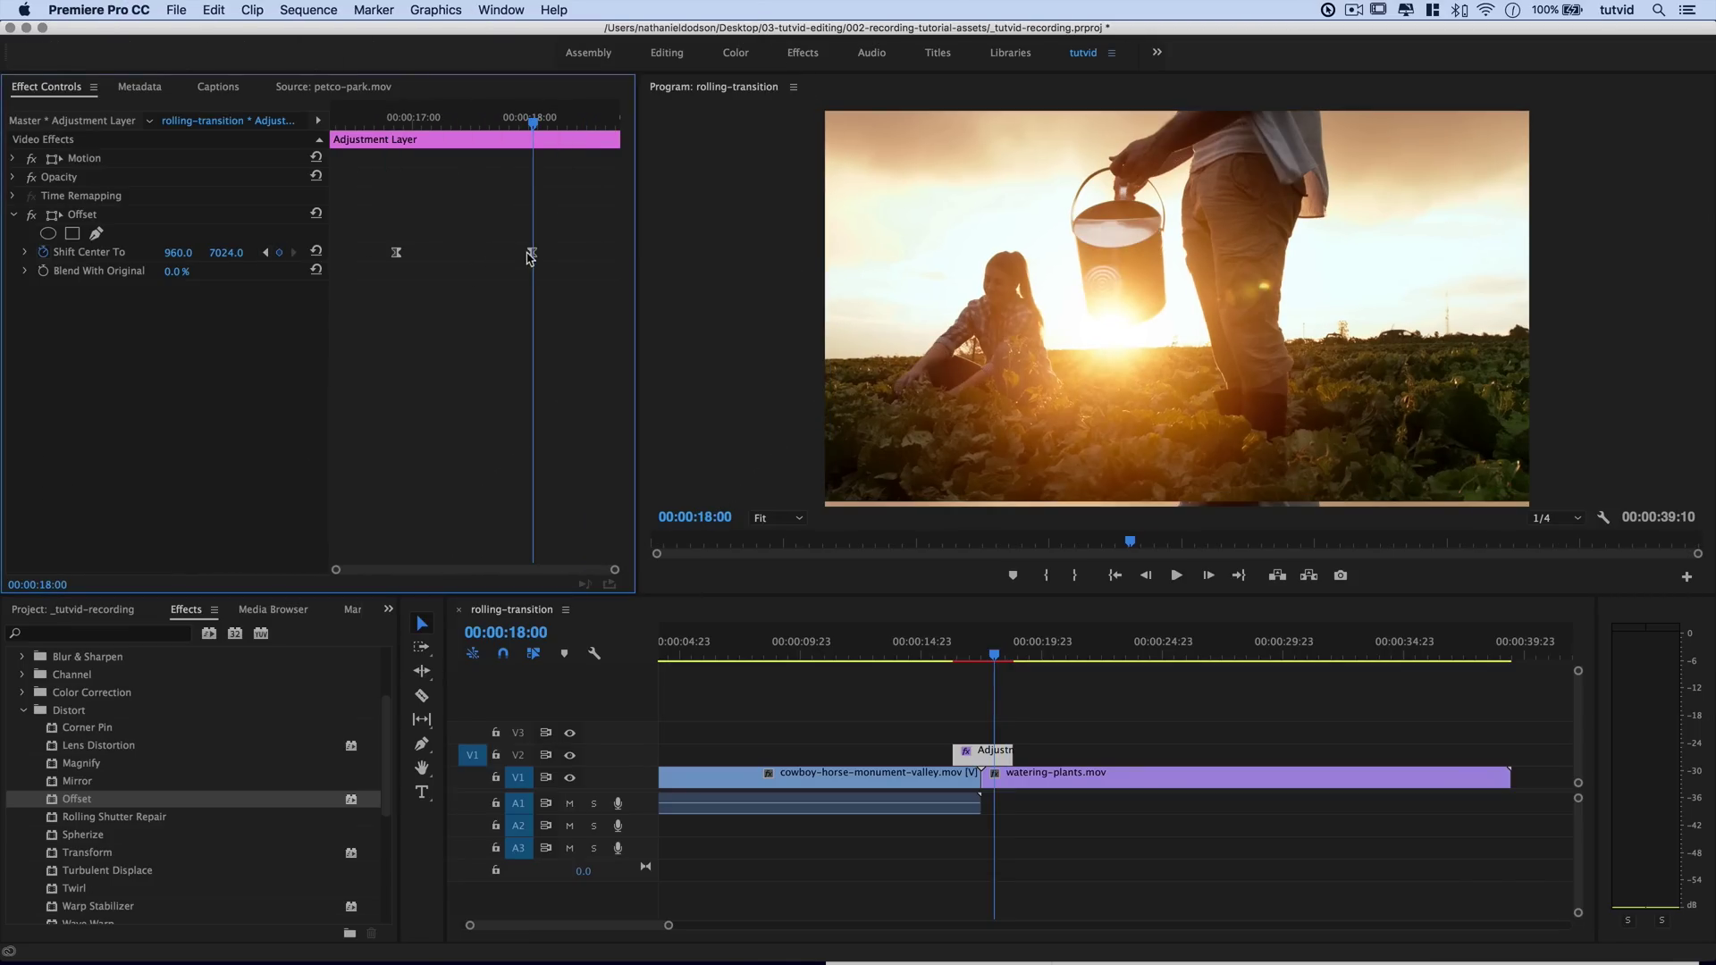
click(217, 253)
text(7022)
key(Tab)
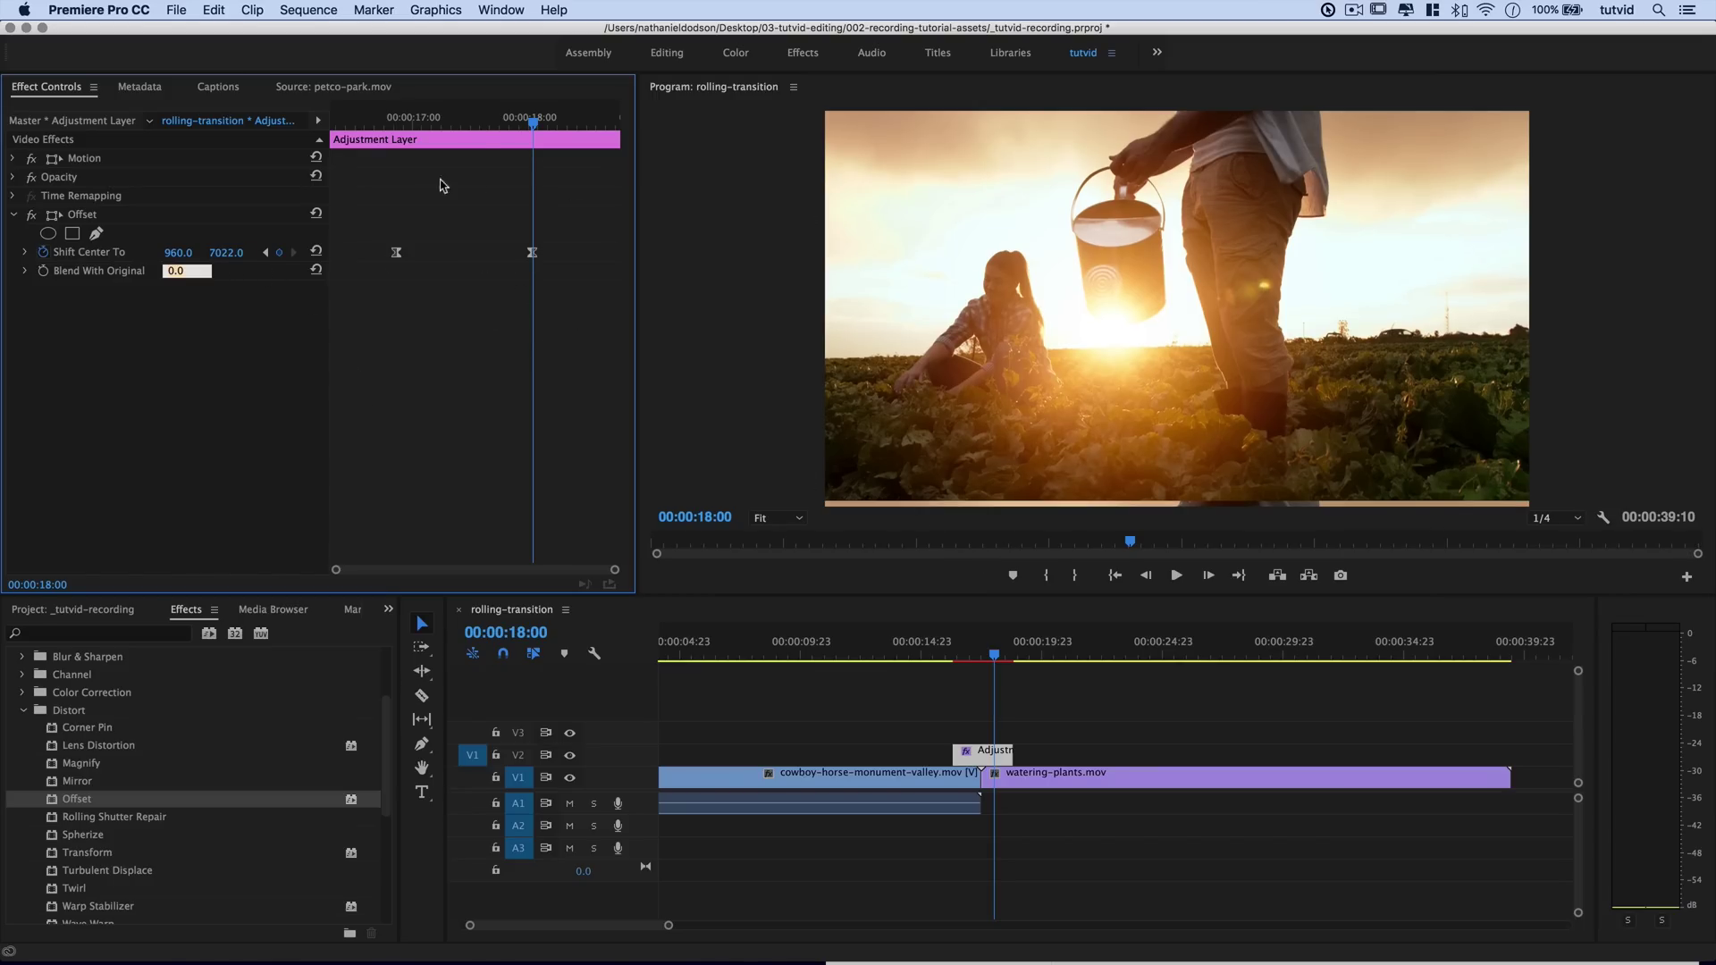
drag(498, 128, 382, 125)
key(space)
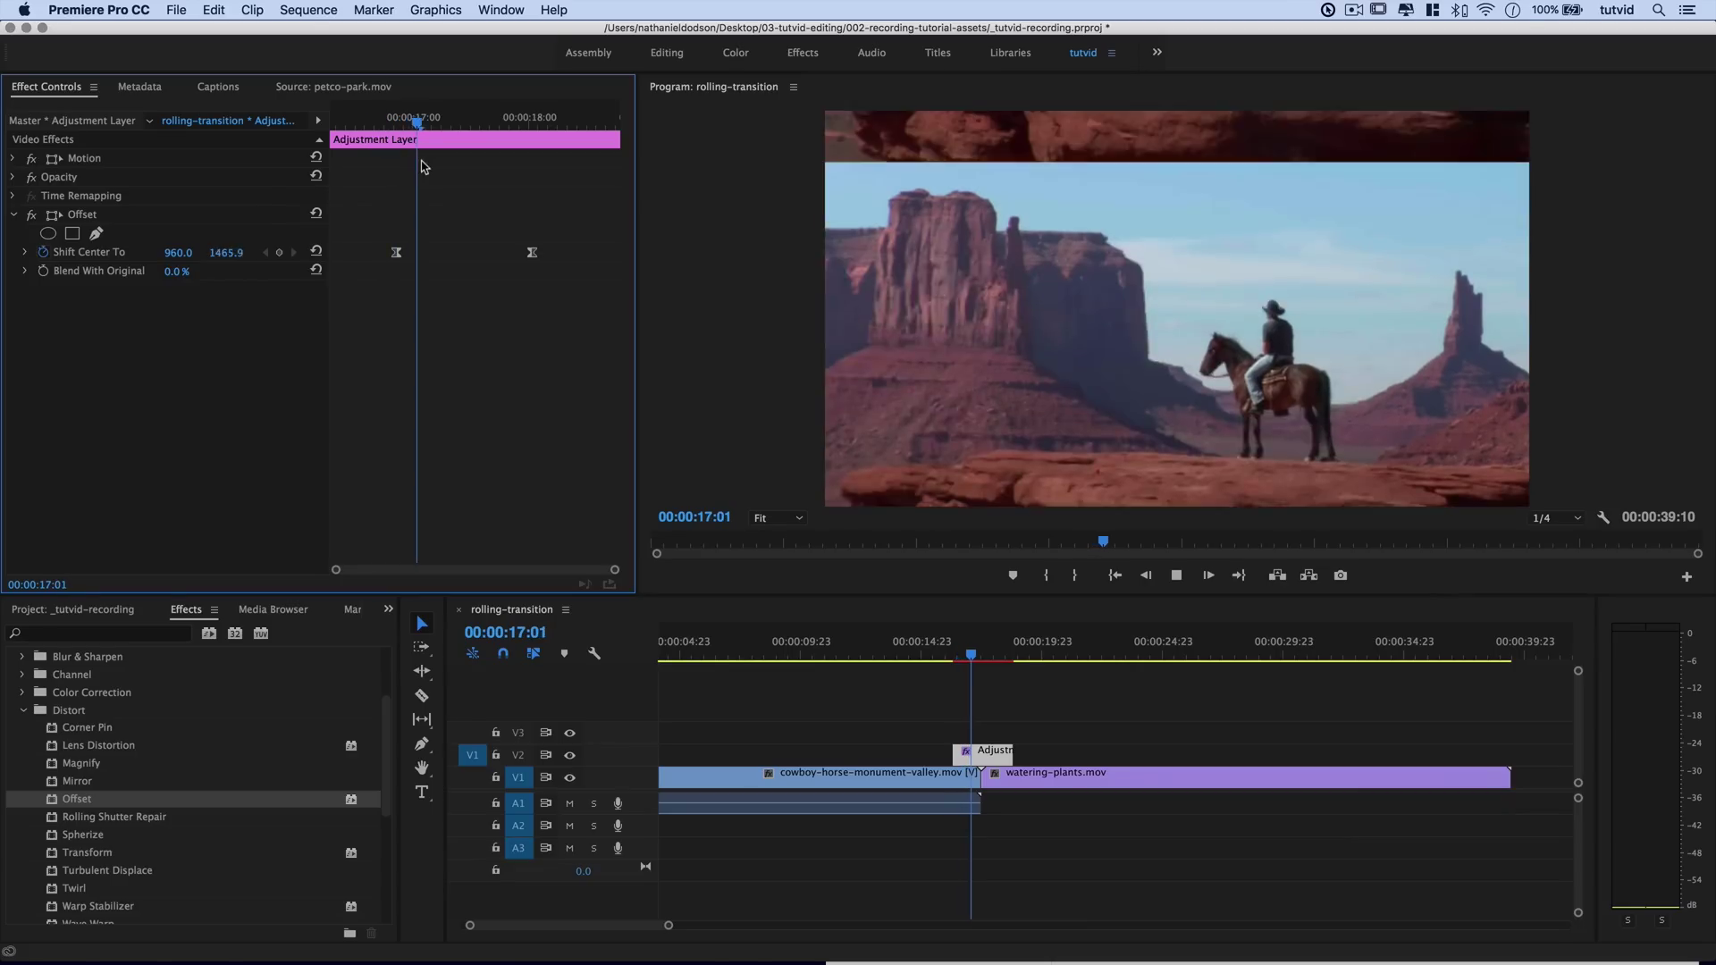
key(space)
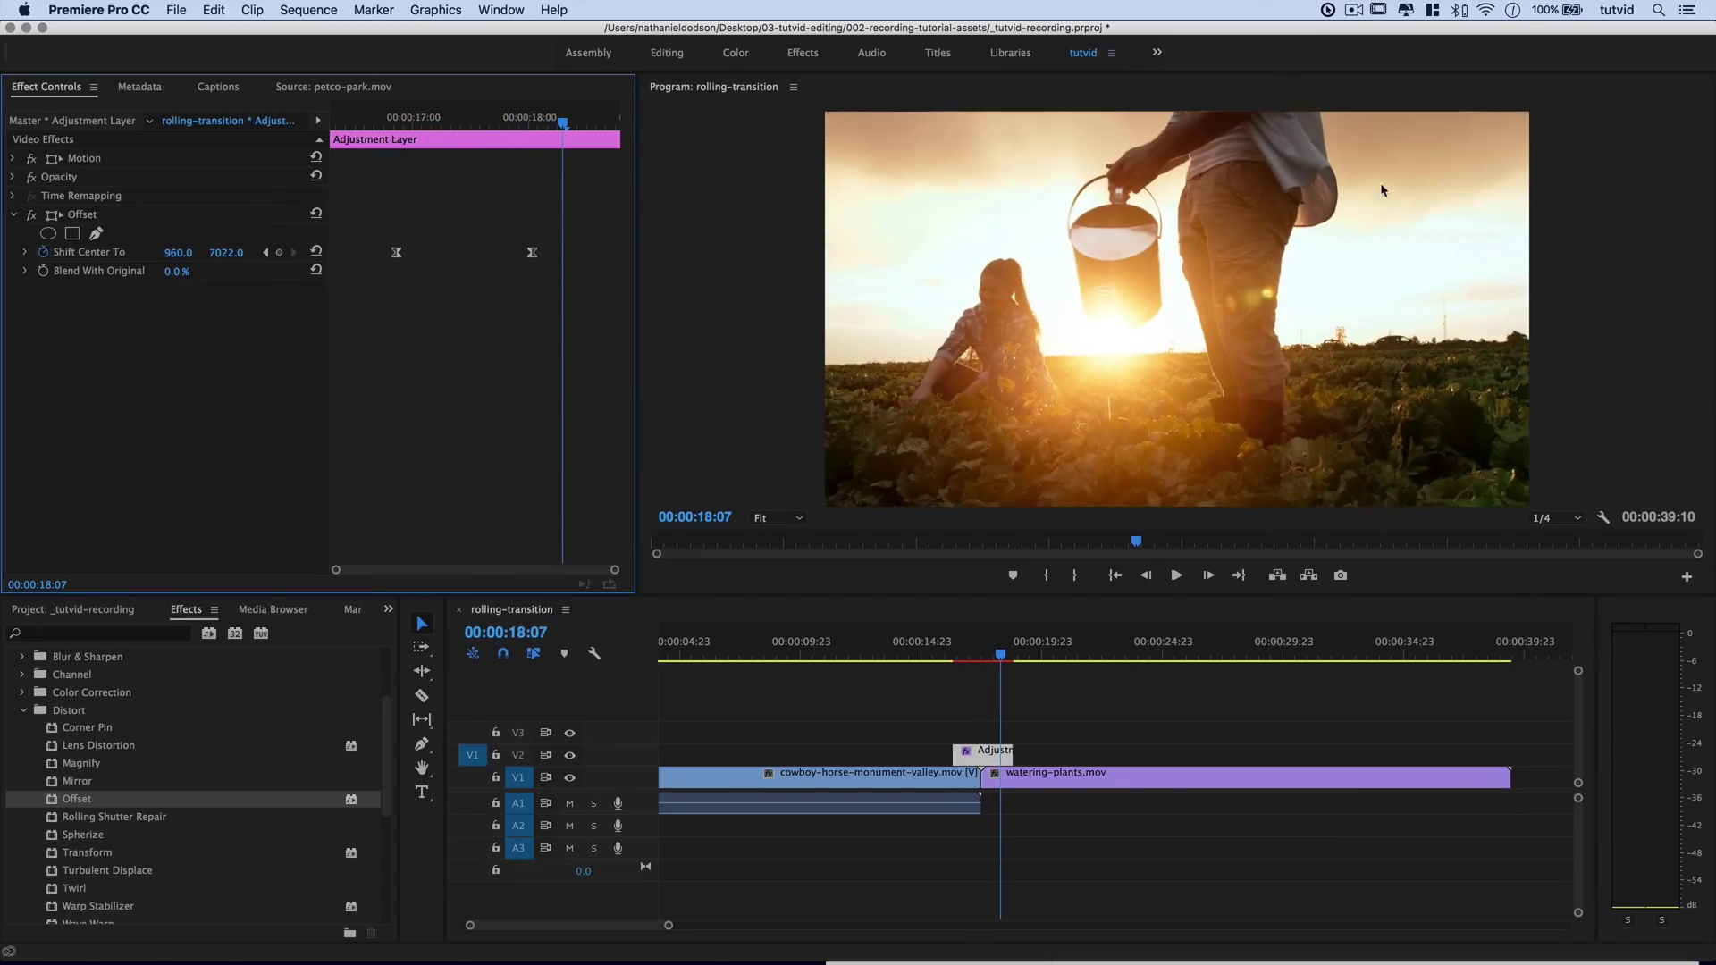
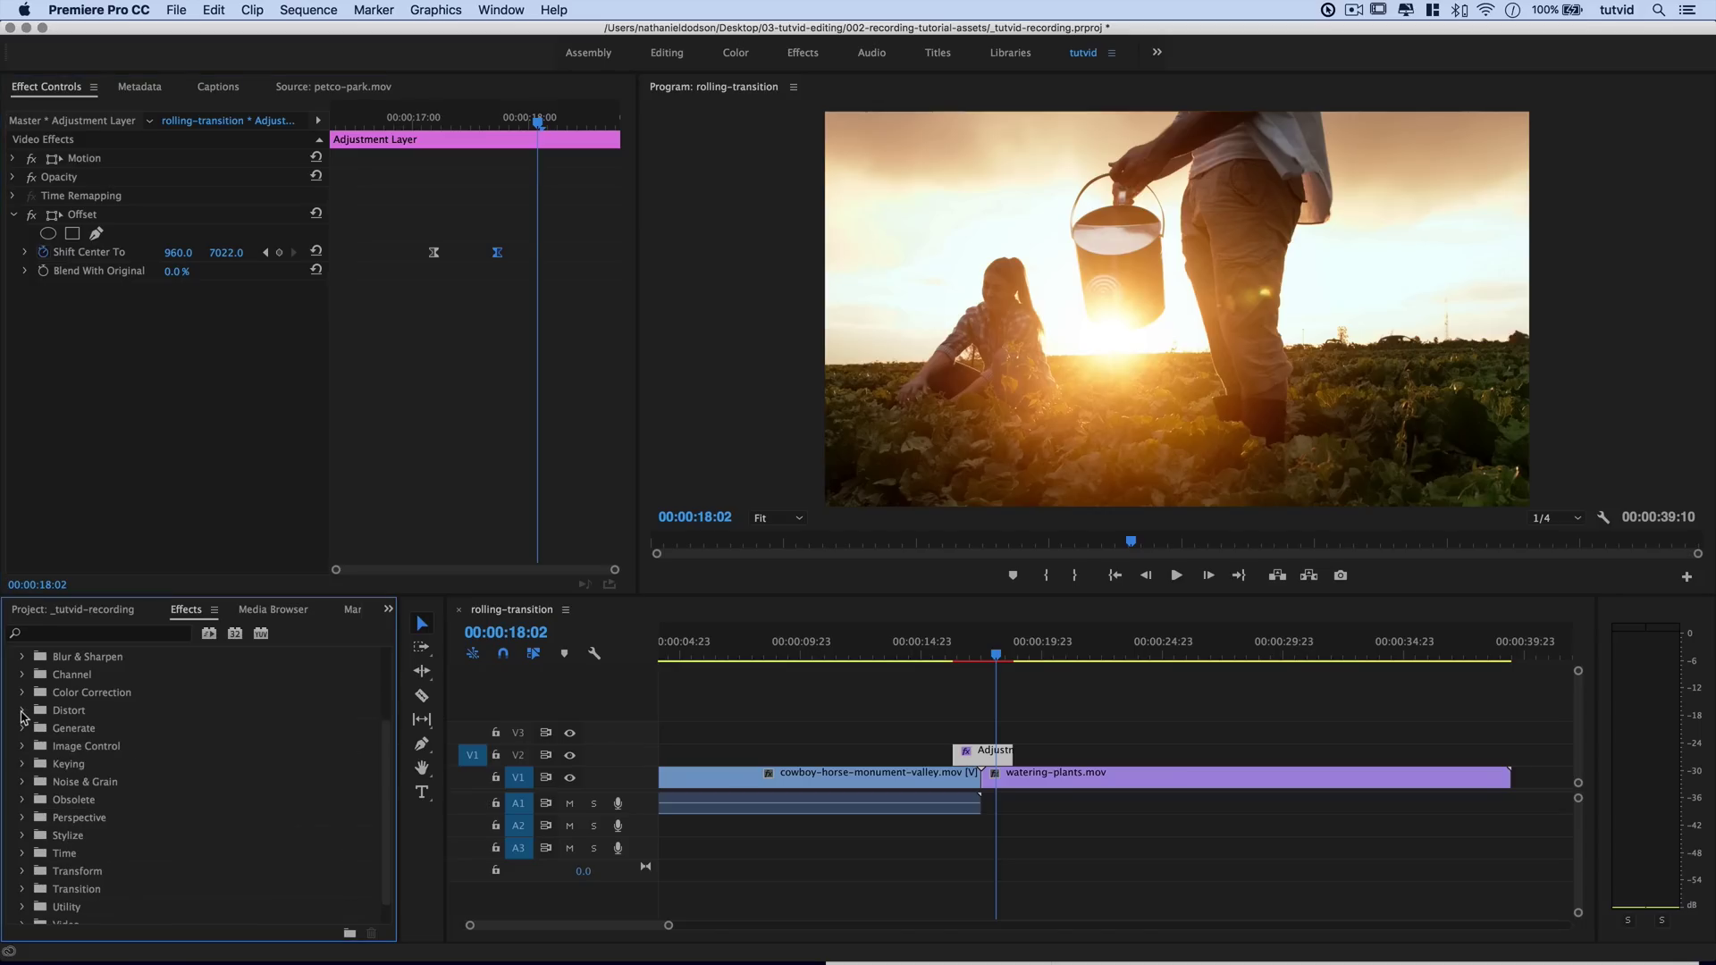
- Apply the Directional Blur effect from the Blur & Sharpen video effects to the adjustment layer
scroll(56, 721, up, 1)
click(24, 675)
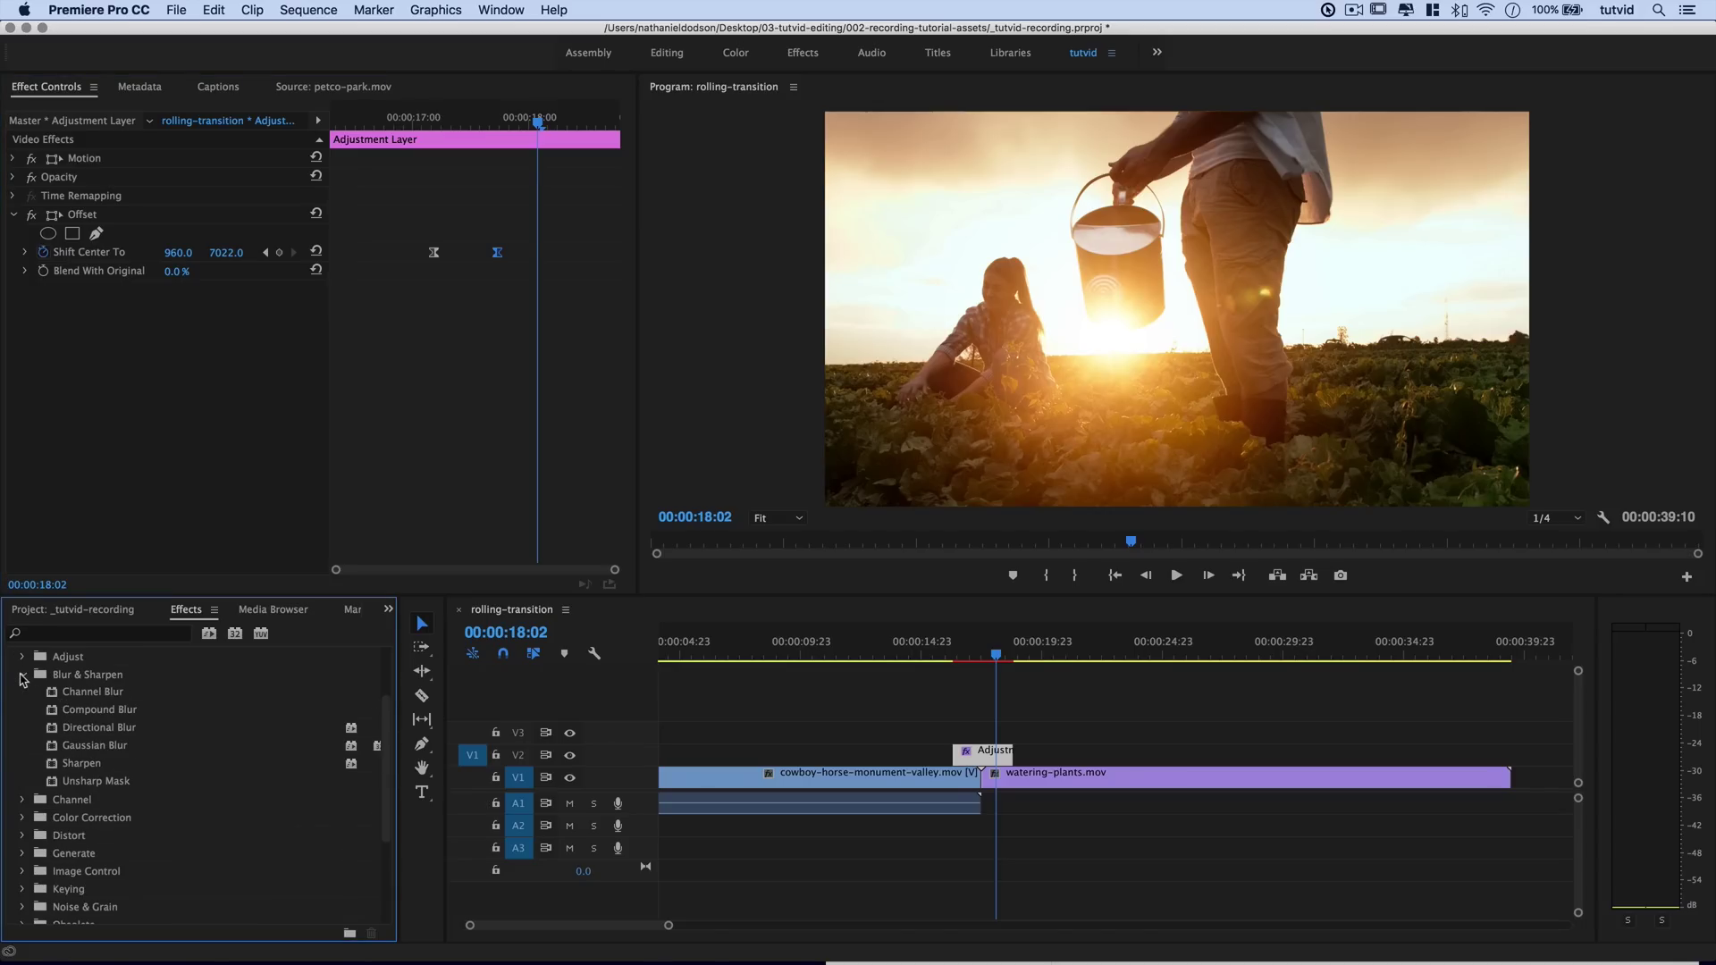
drag(119, 731, 974, 755)
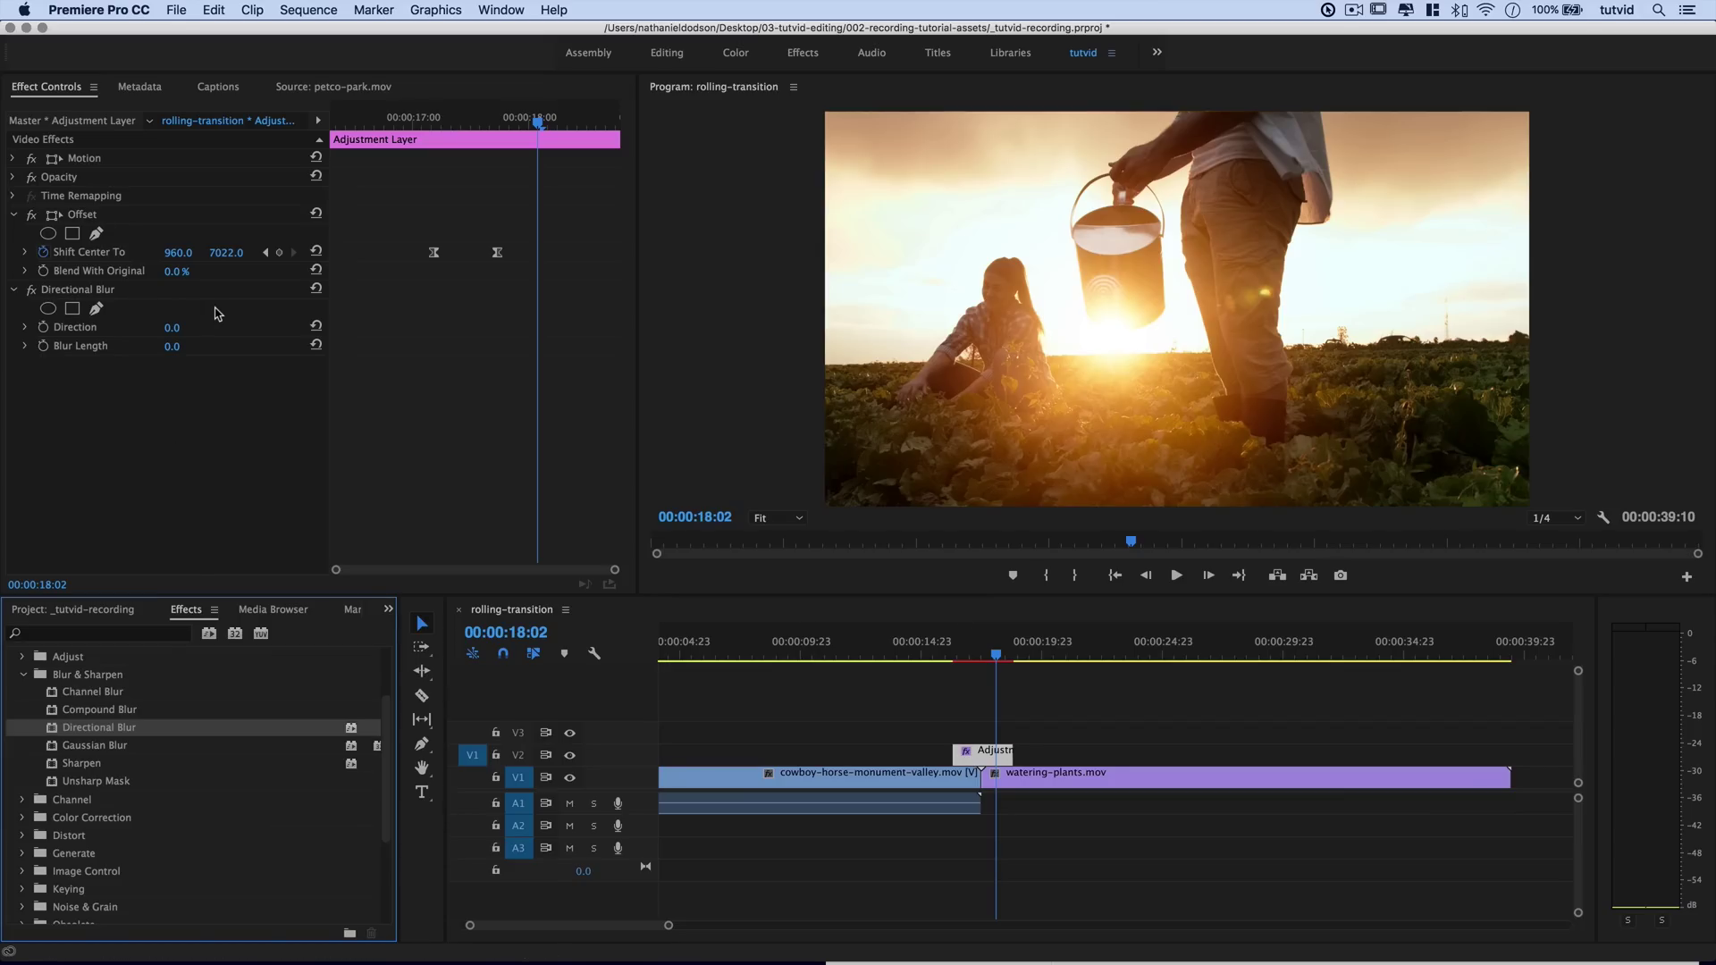
- Set the Directional Blur's Blur Length to 200 and play back the blurred transition
click(171, 348)
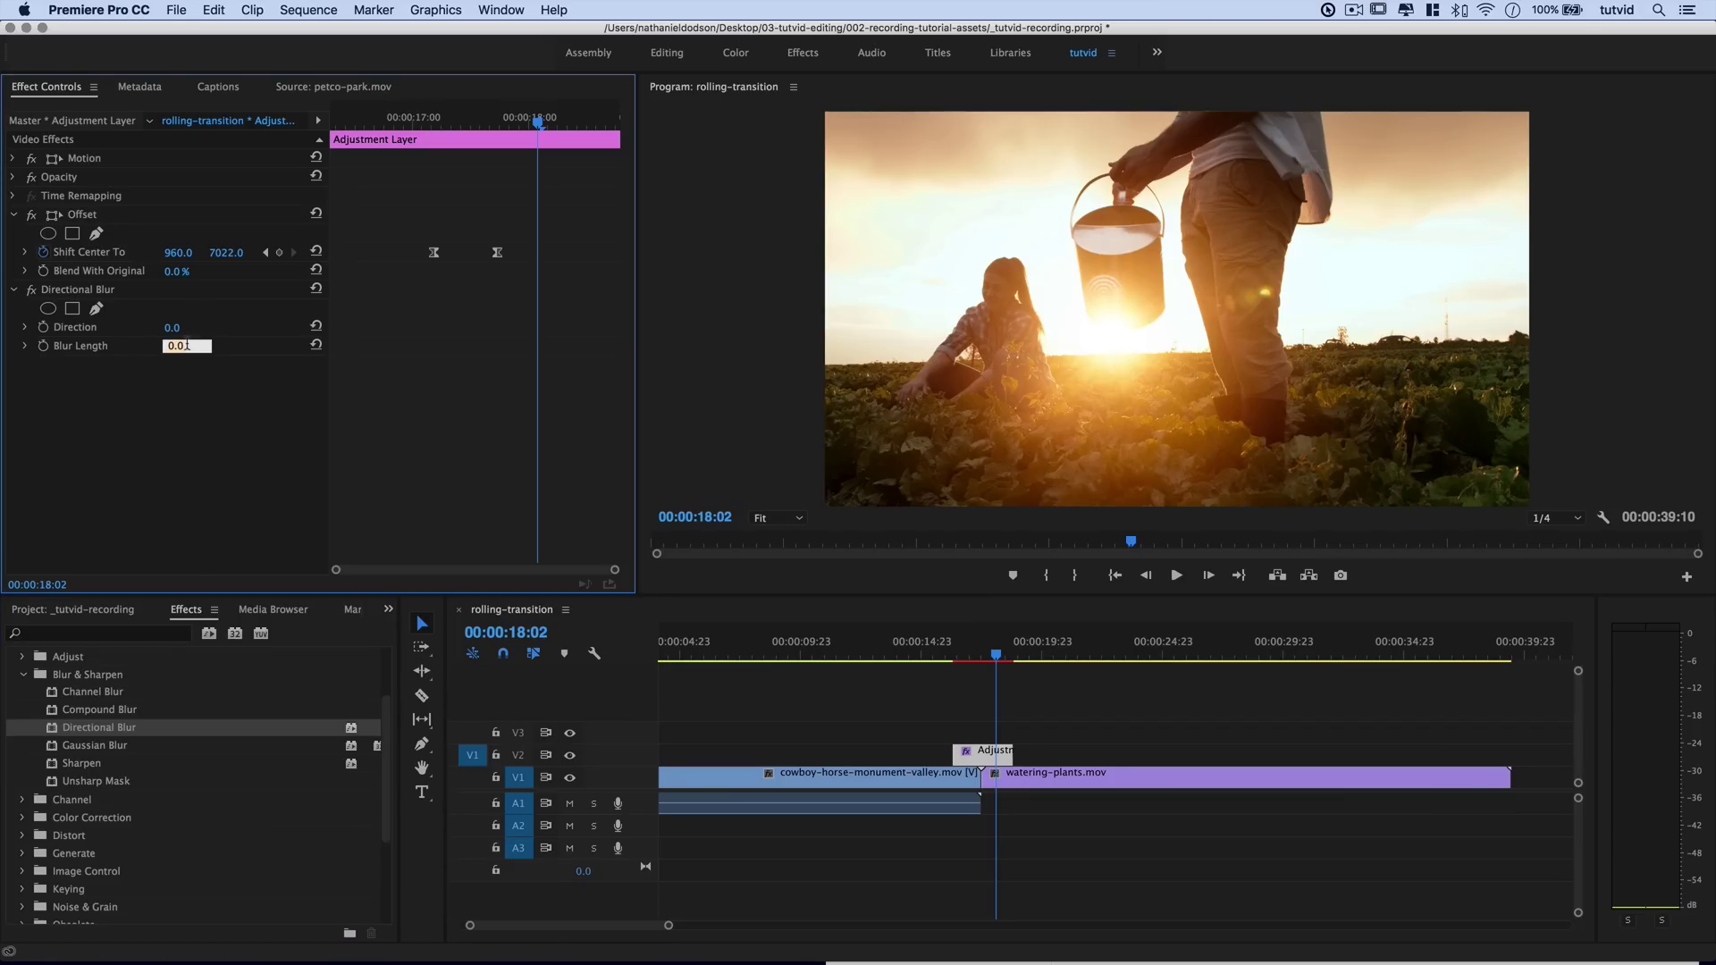
text(200)
key(Tab)
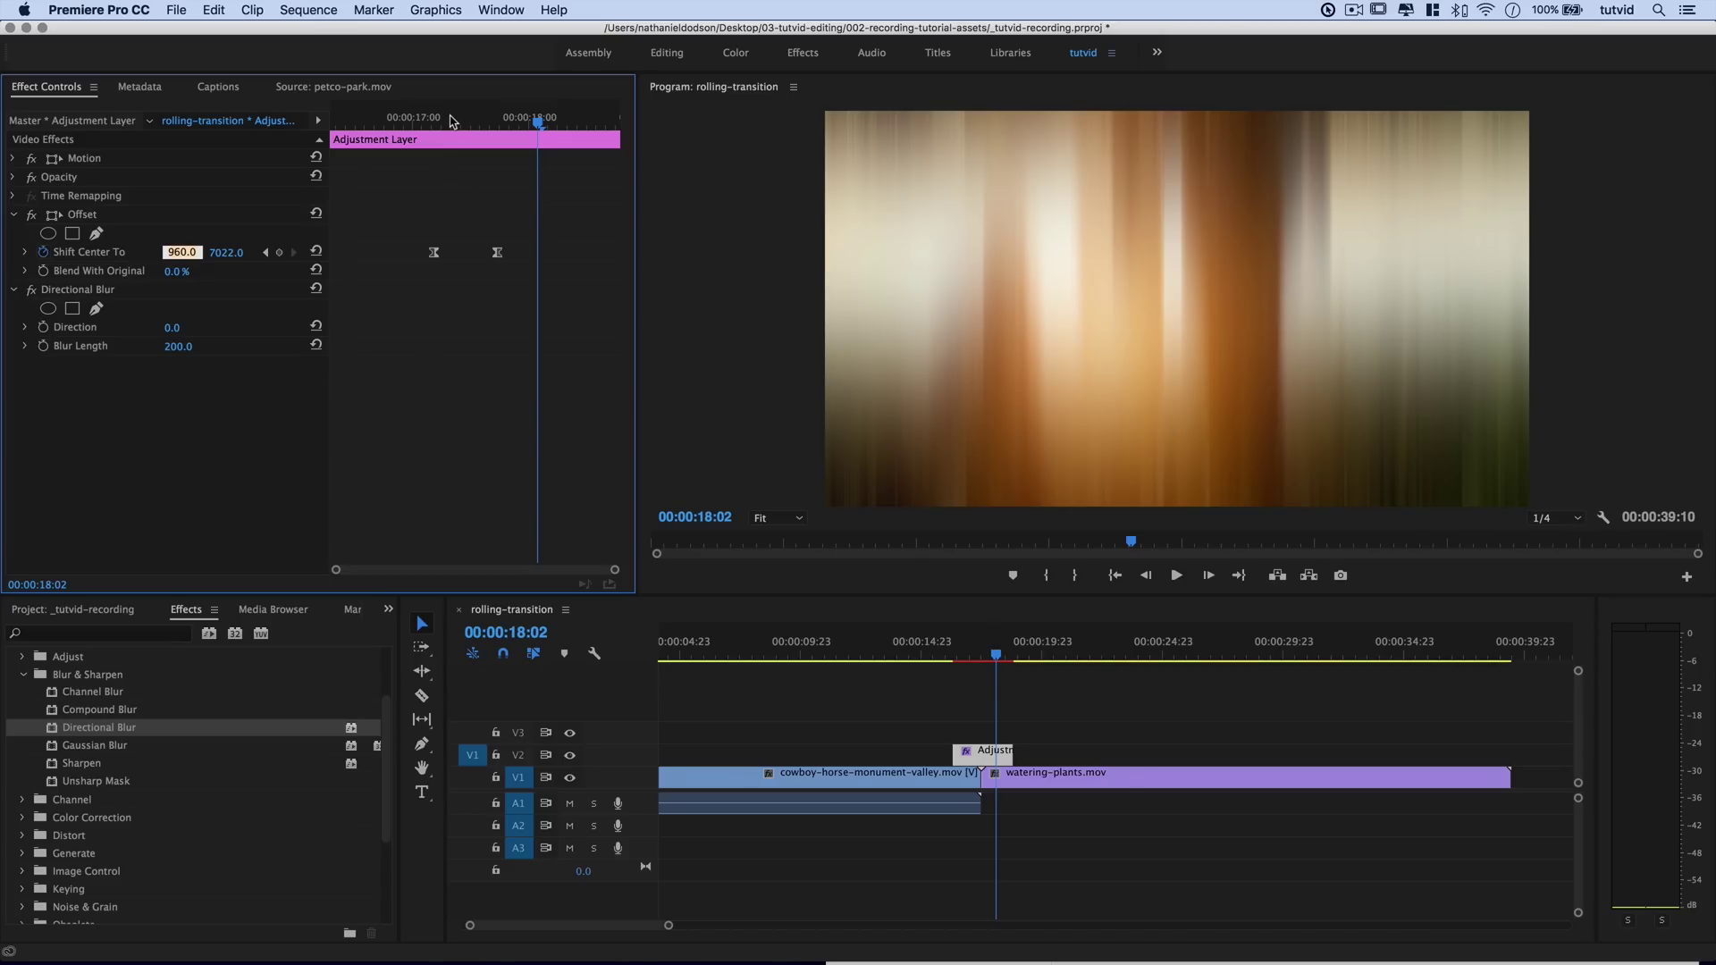
mouse_move(453, 122)
mouse_down()
mouse_move(384, 121)
mouse_move(521, 121)
mouse_move(431, 122)
mouse_up()
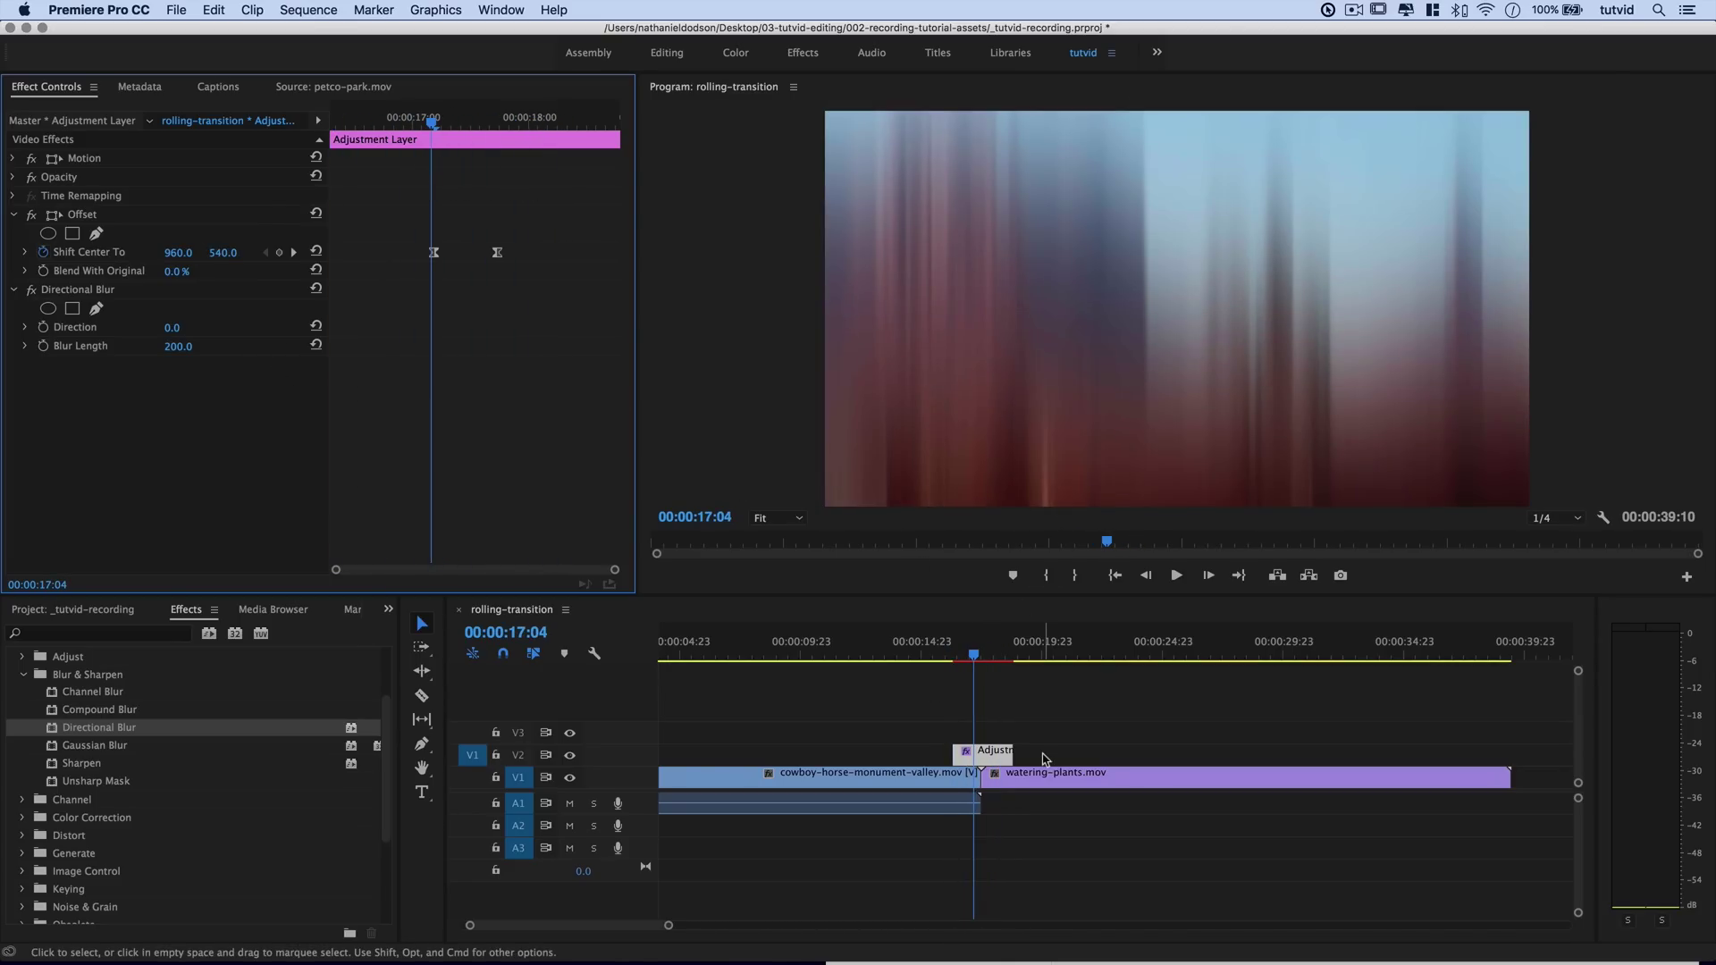
click(931, 645)
key(space)
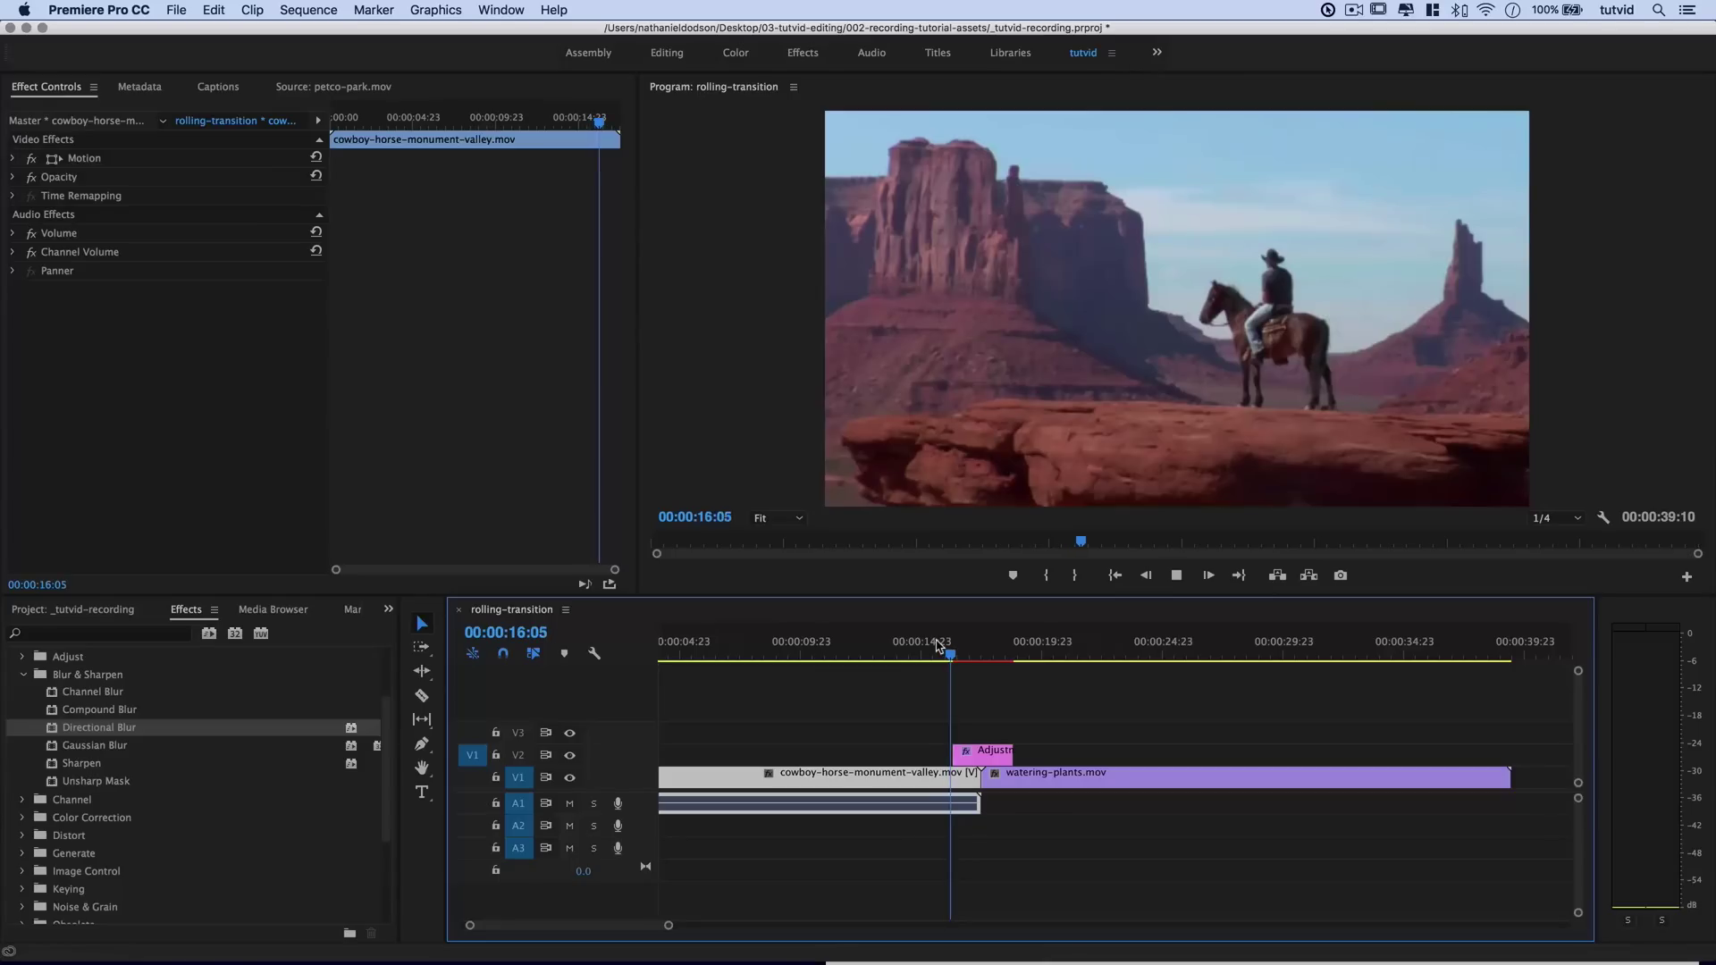
key(space)
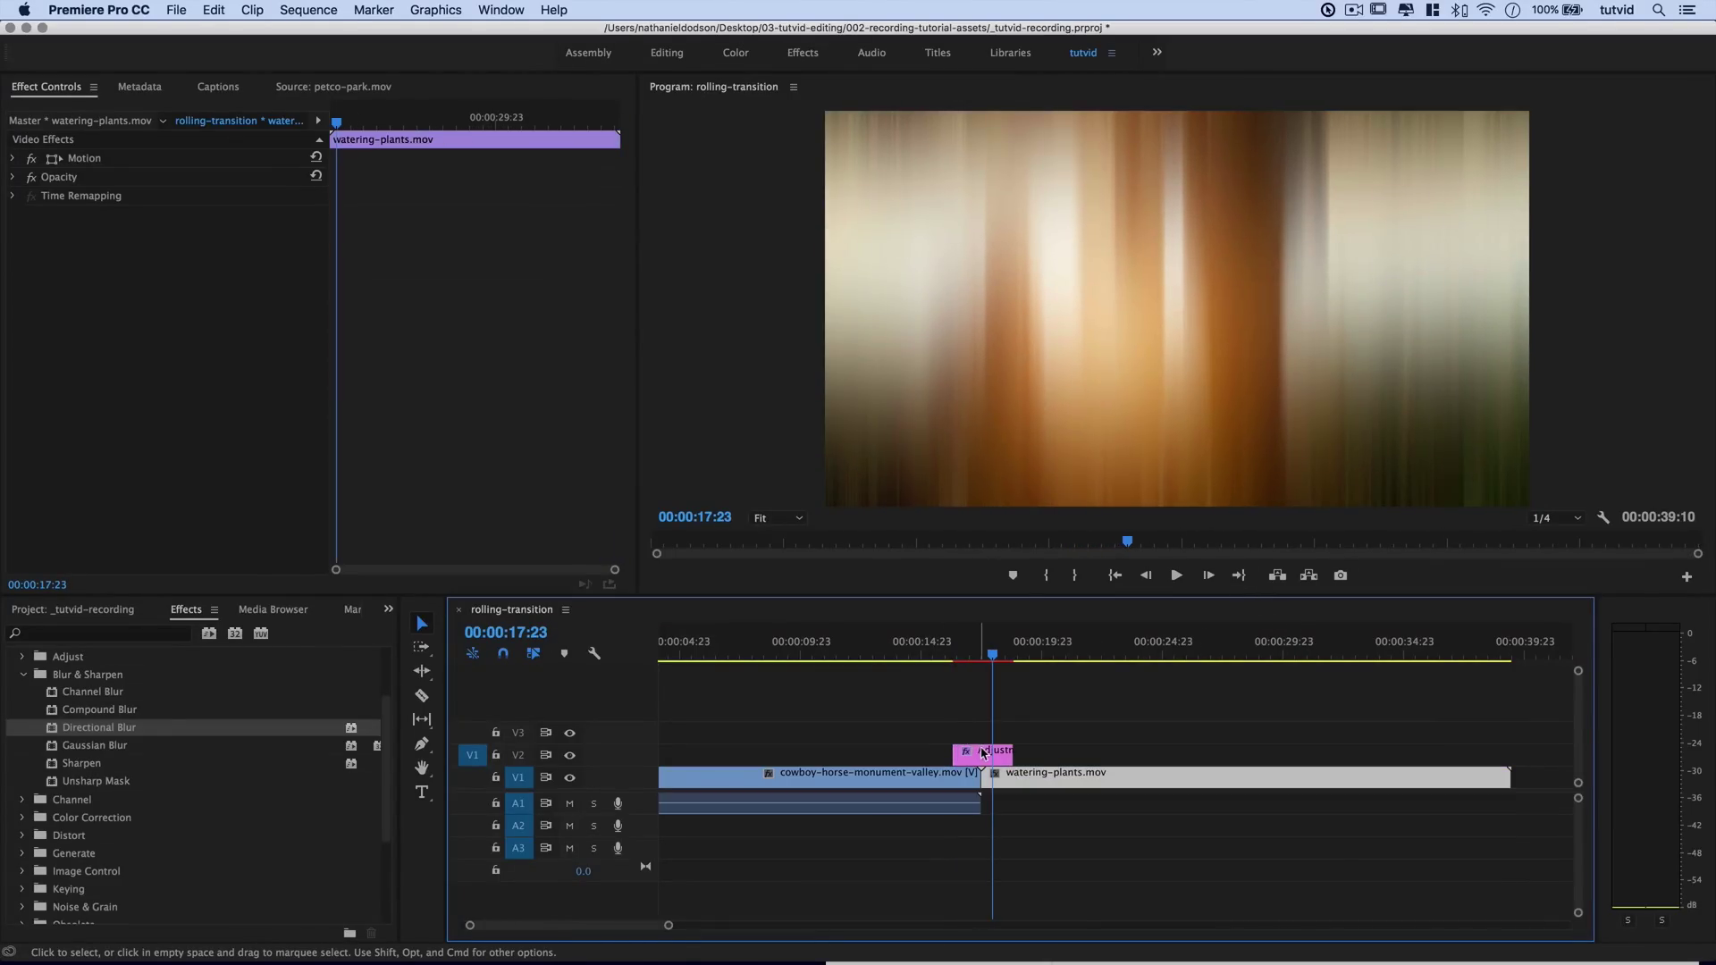
- Start animating the adjustment layer's Blur Length with a keyframe of 200 at 00:00:17:13, between the two Offset keyframes
click(981, 753)
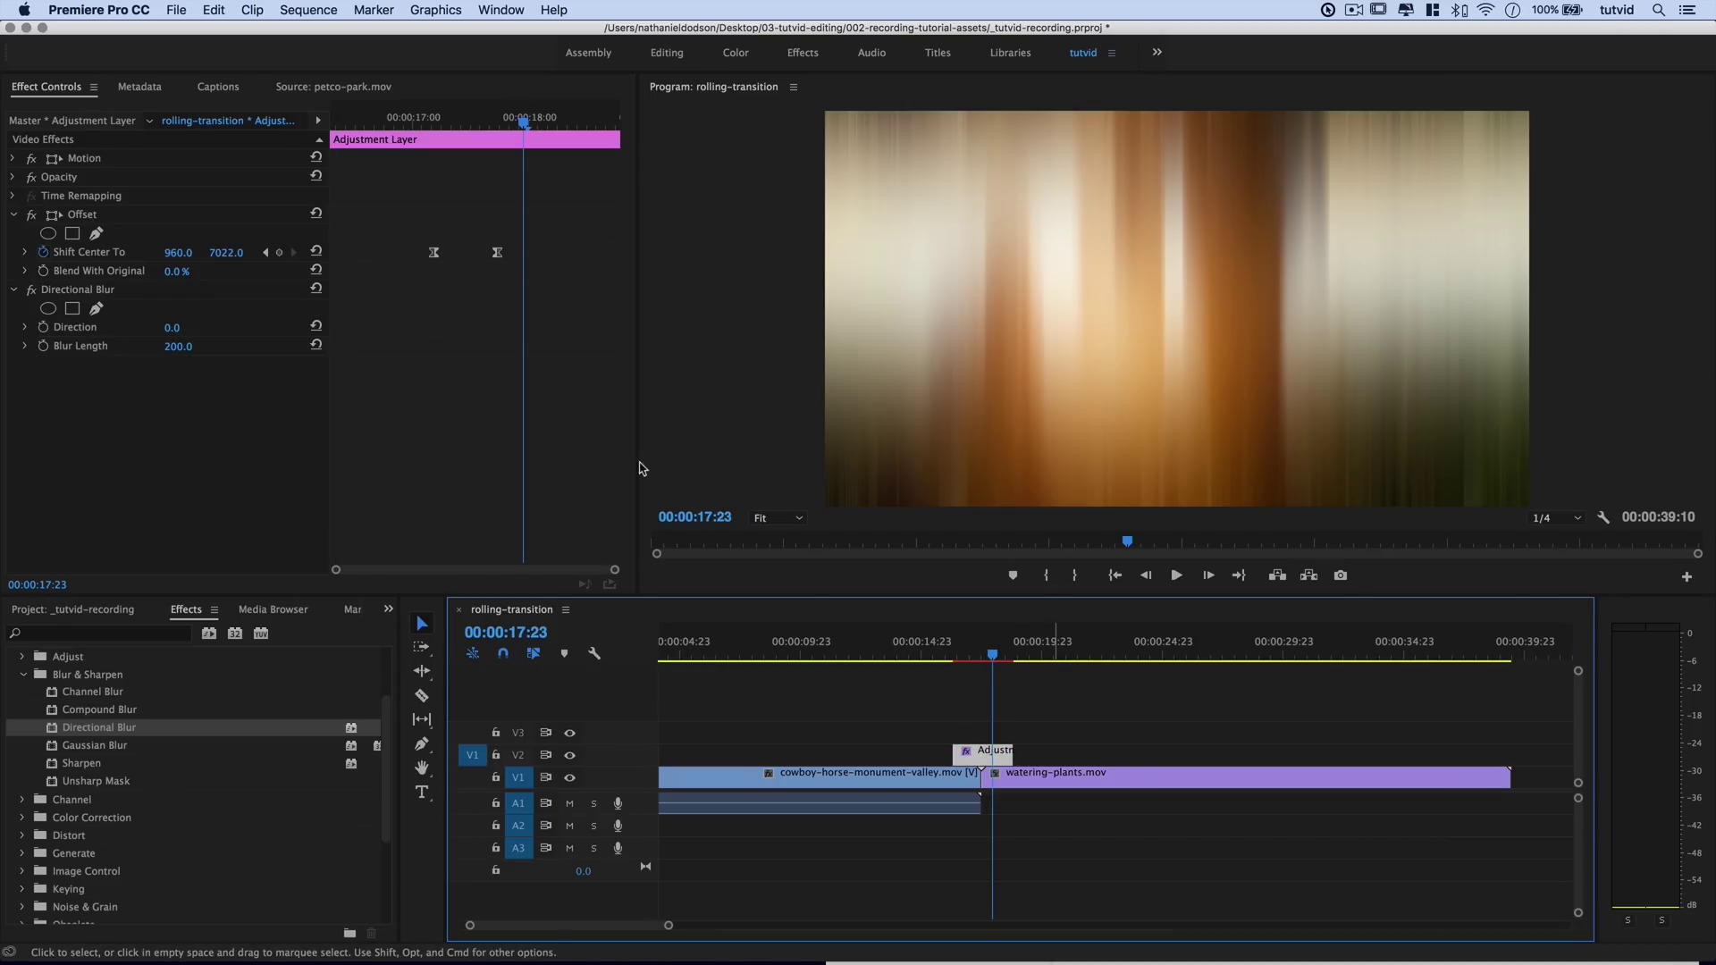
drag(455, 126, 473, 123)
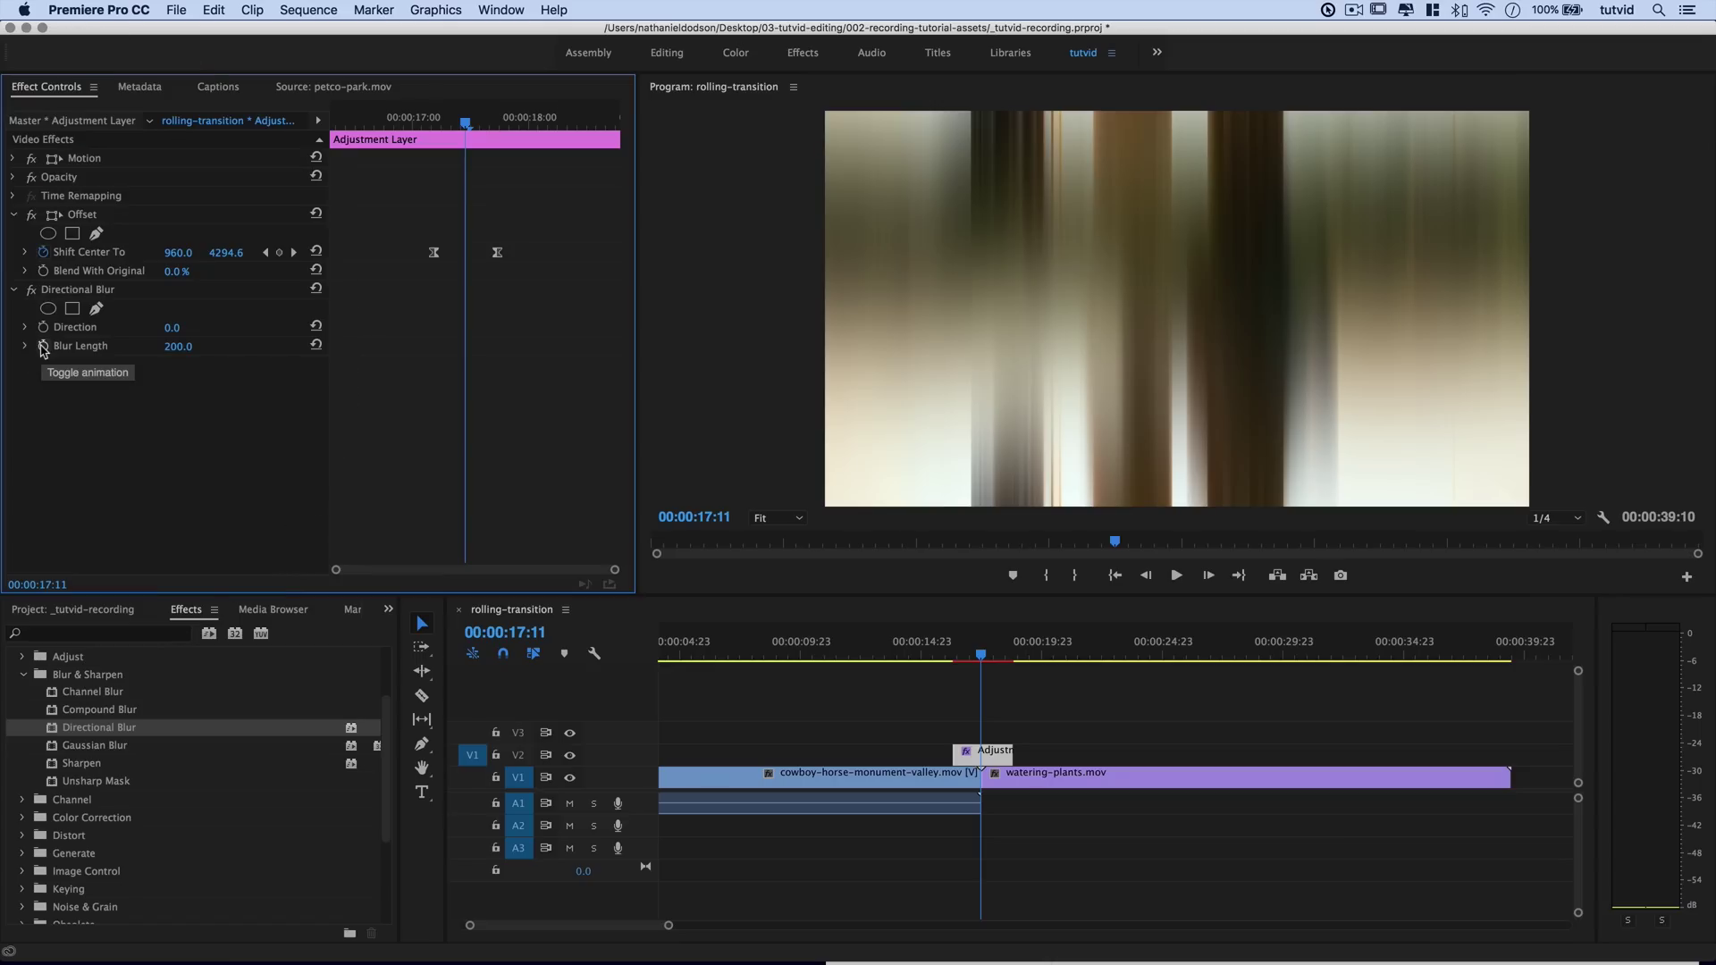
click(43, 346)
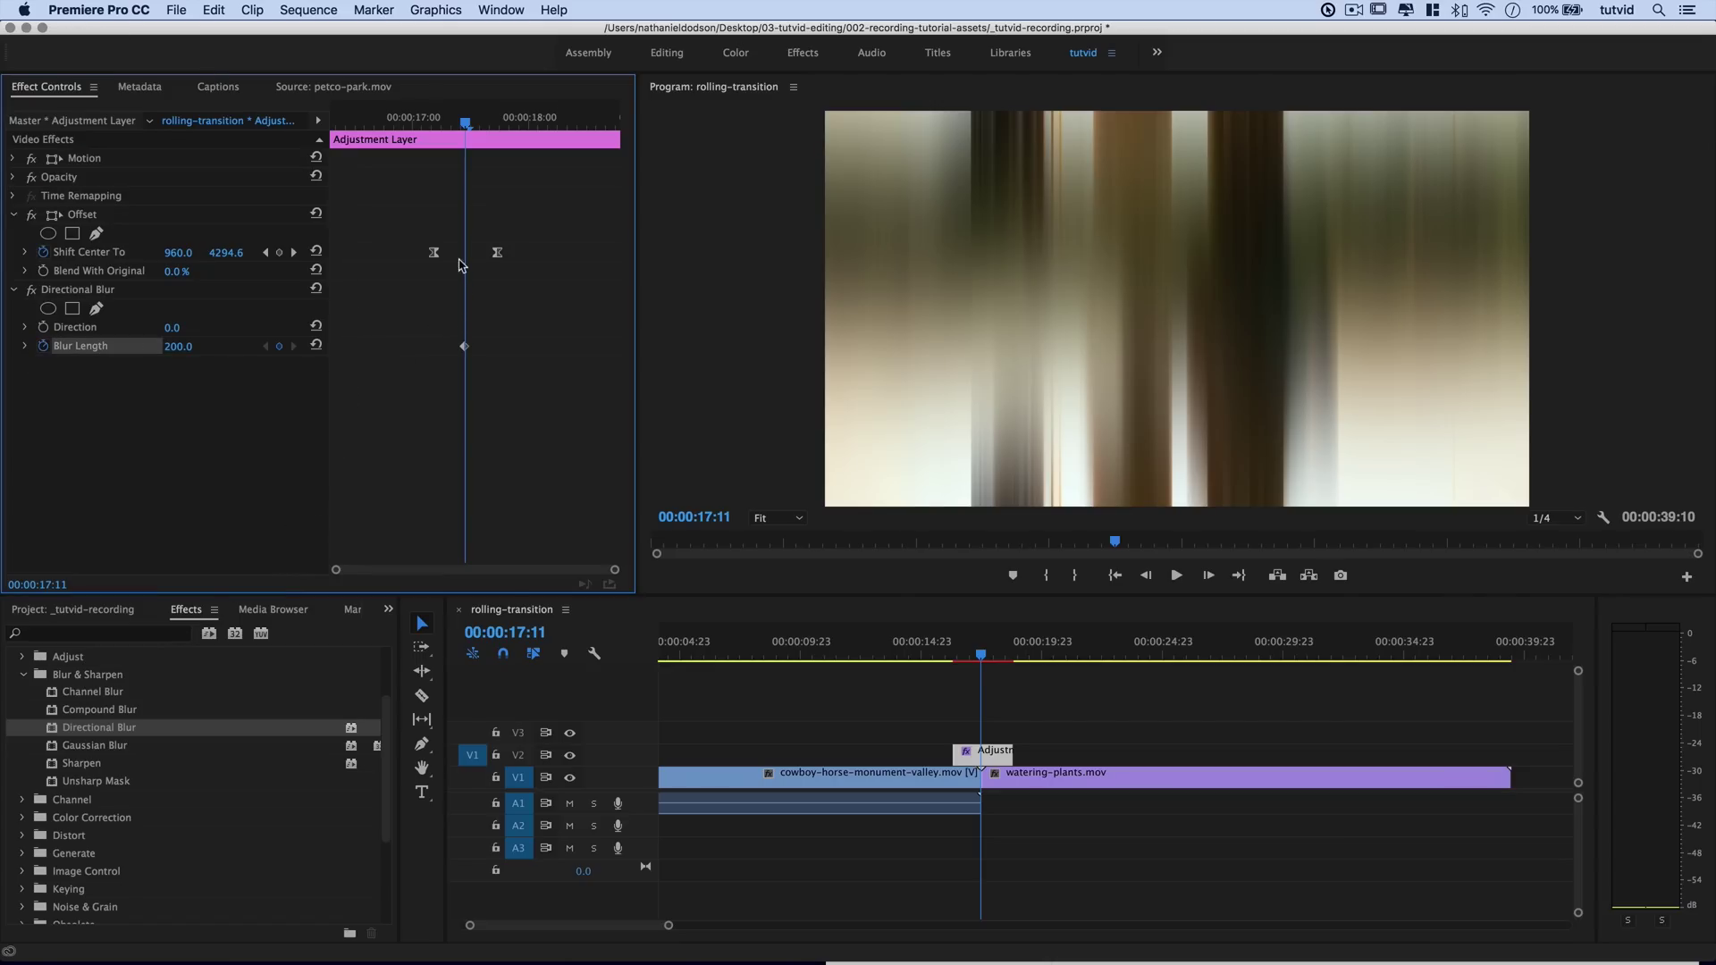
click(466, 353)
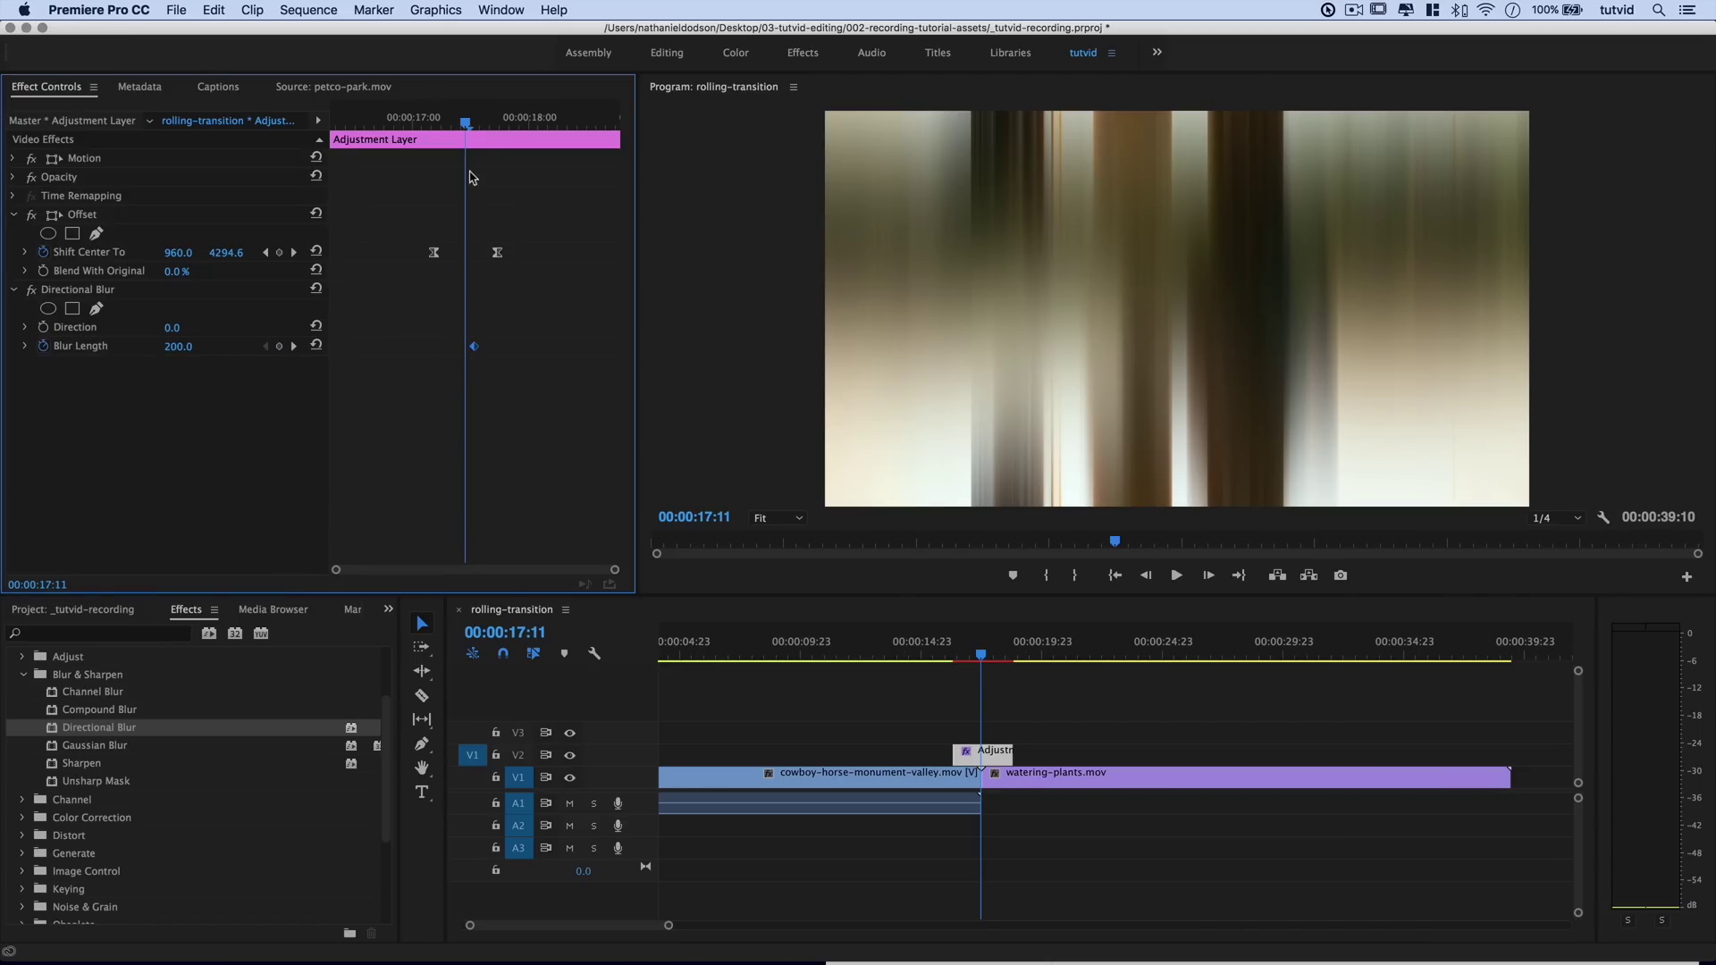
drag(463, 122, 475, 122)
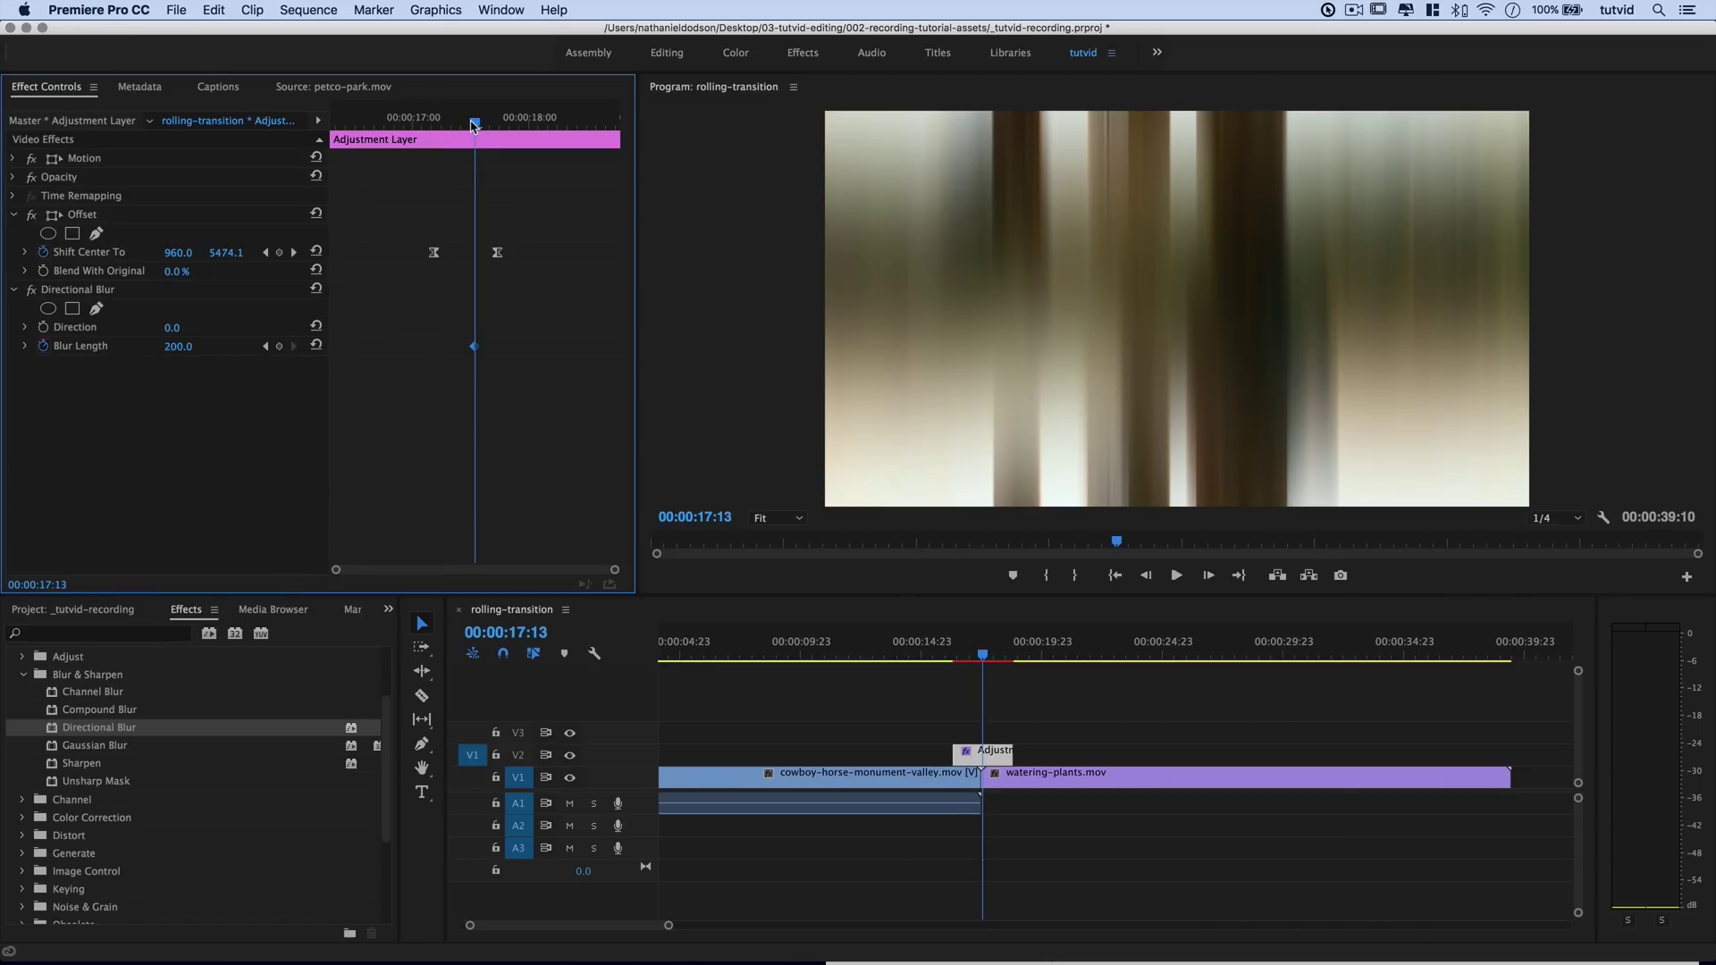
- Add a Blur Length keyframe reset to 0 at the last Shift Center To keyframe, 00:00:17:17
click(293, 252)
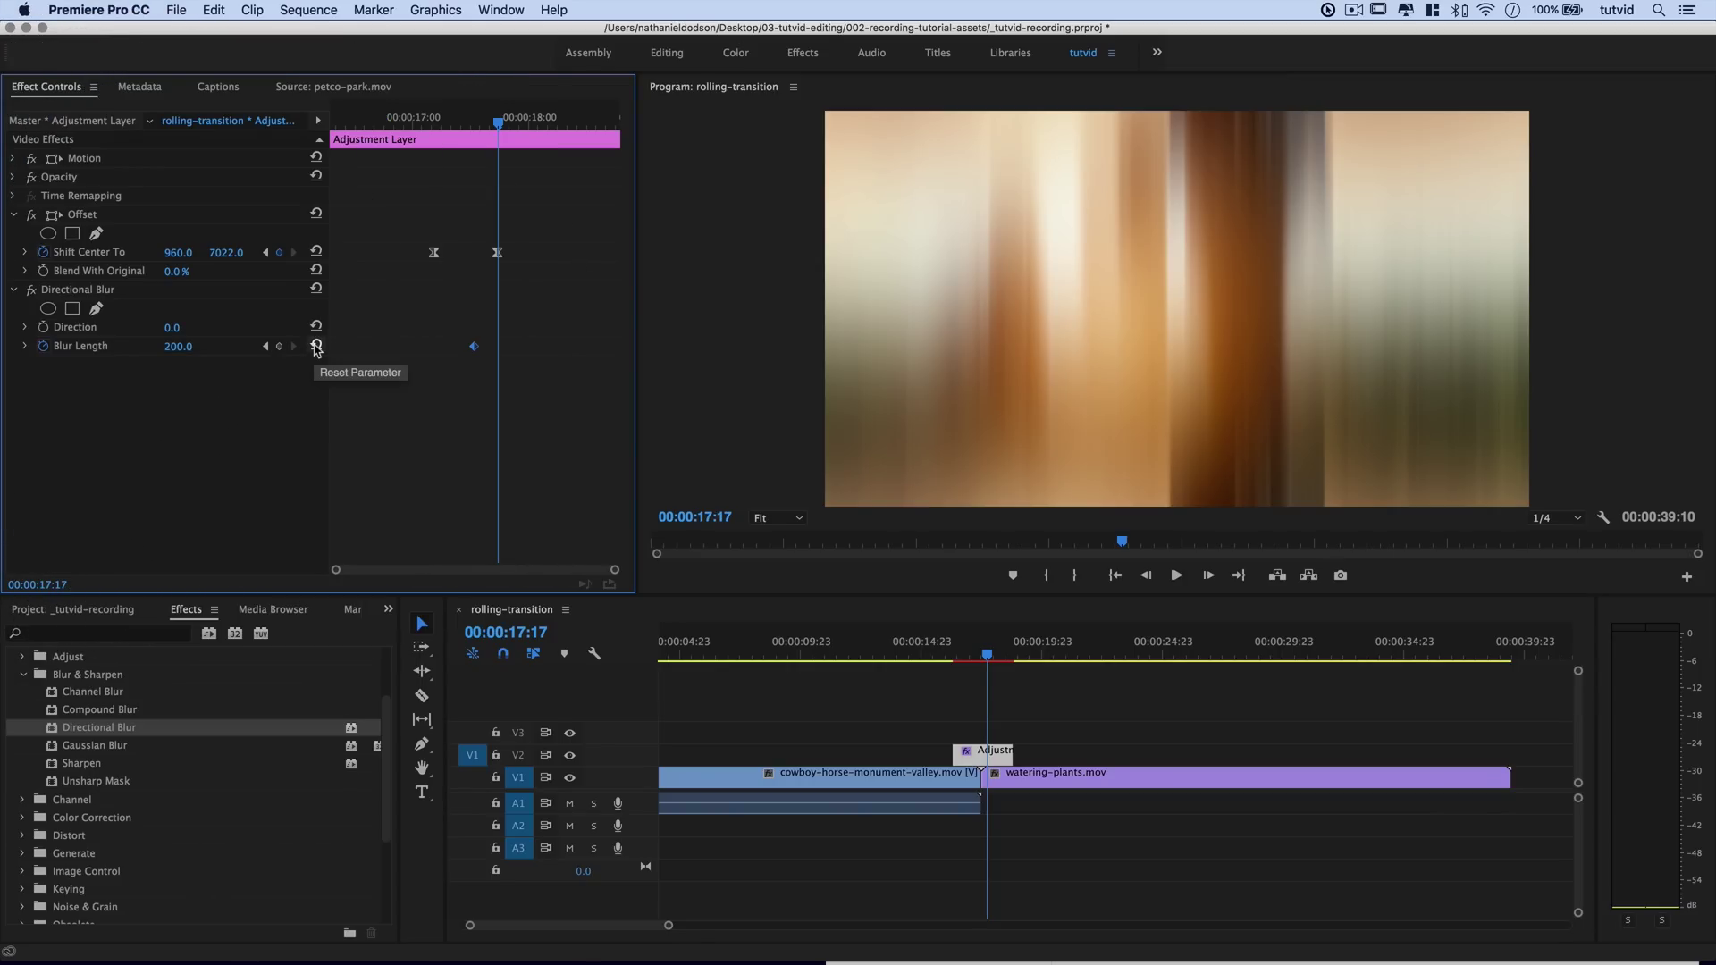
click(316, 345)
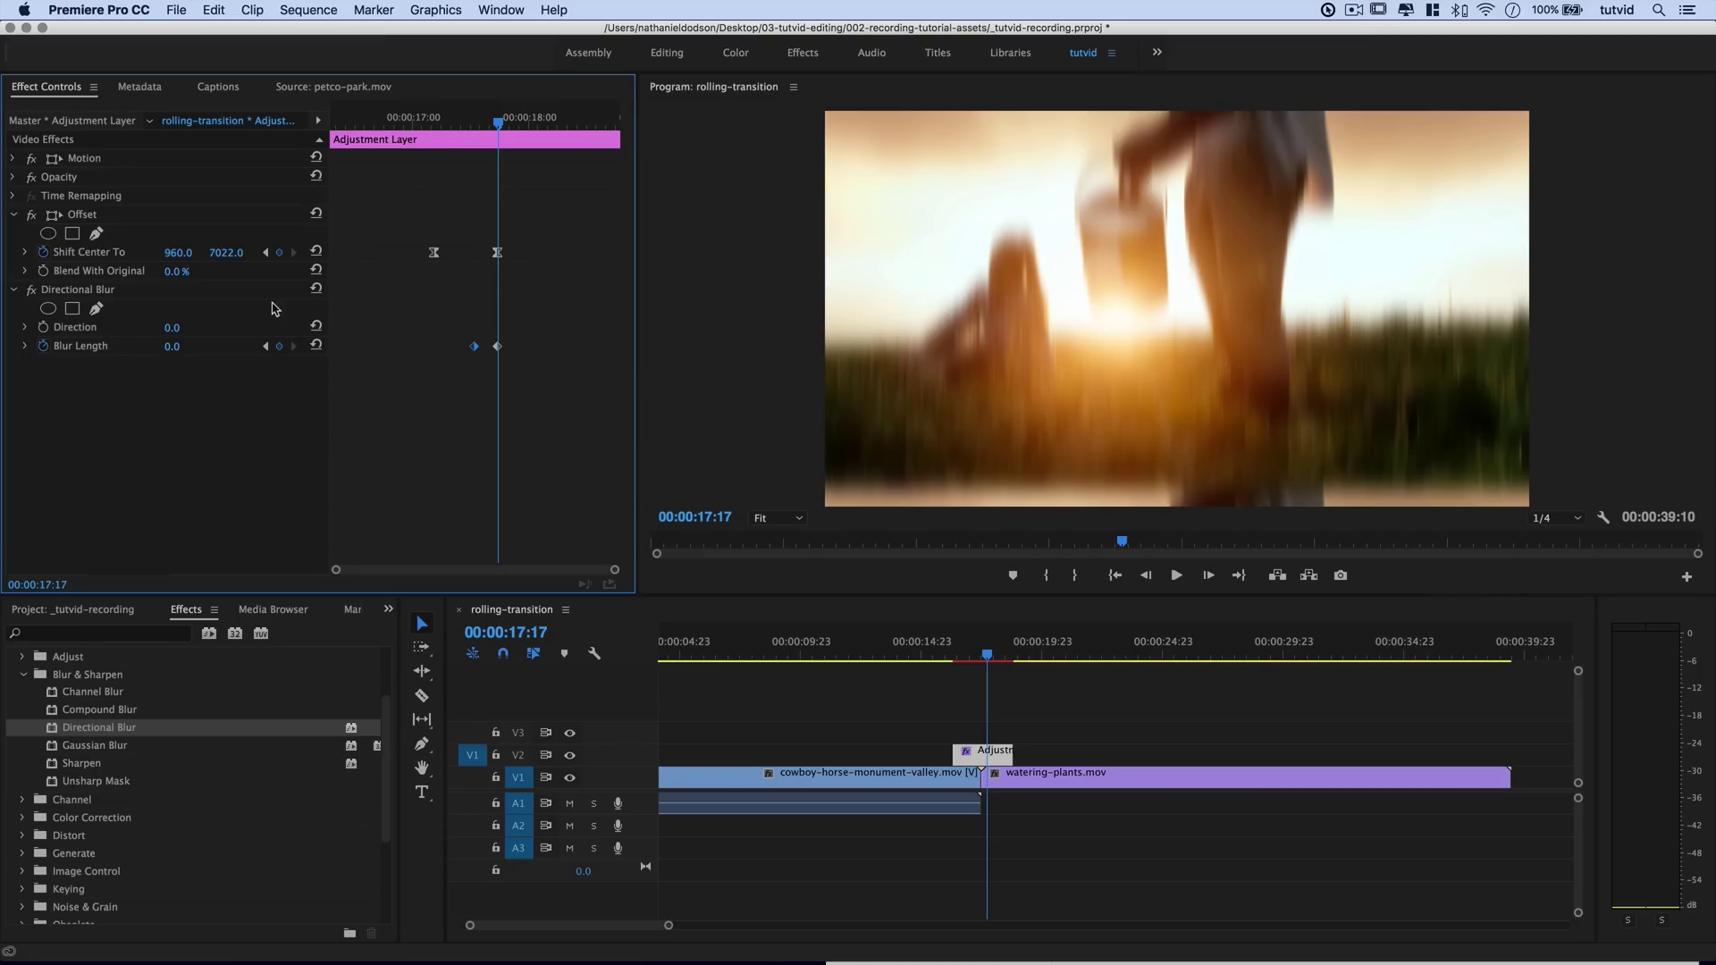
click(278, 253)
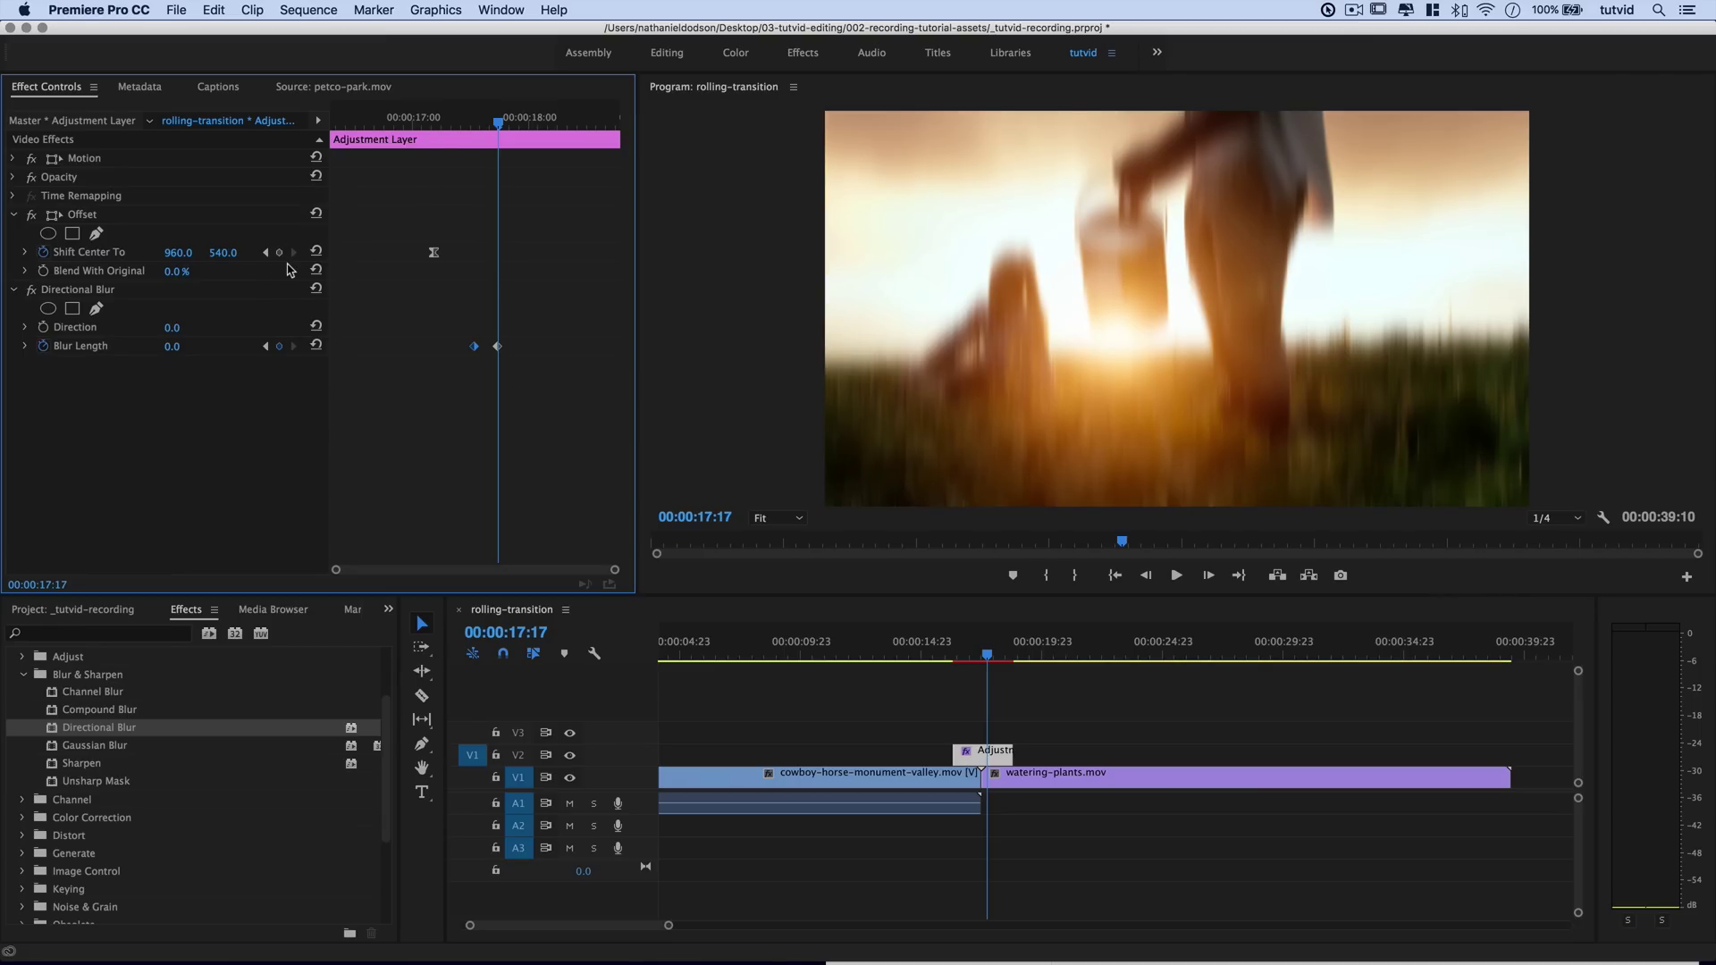
click(278, 253)
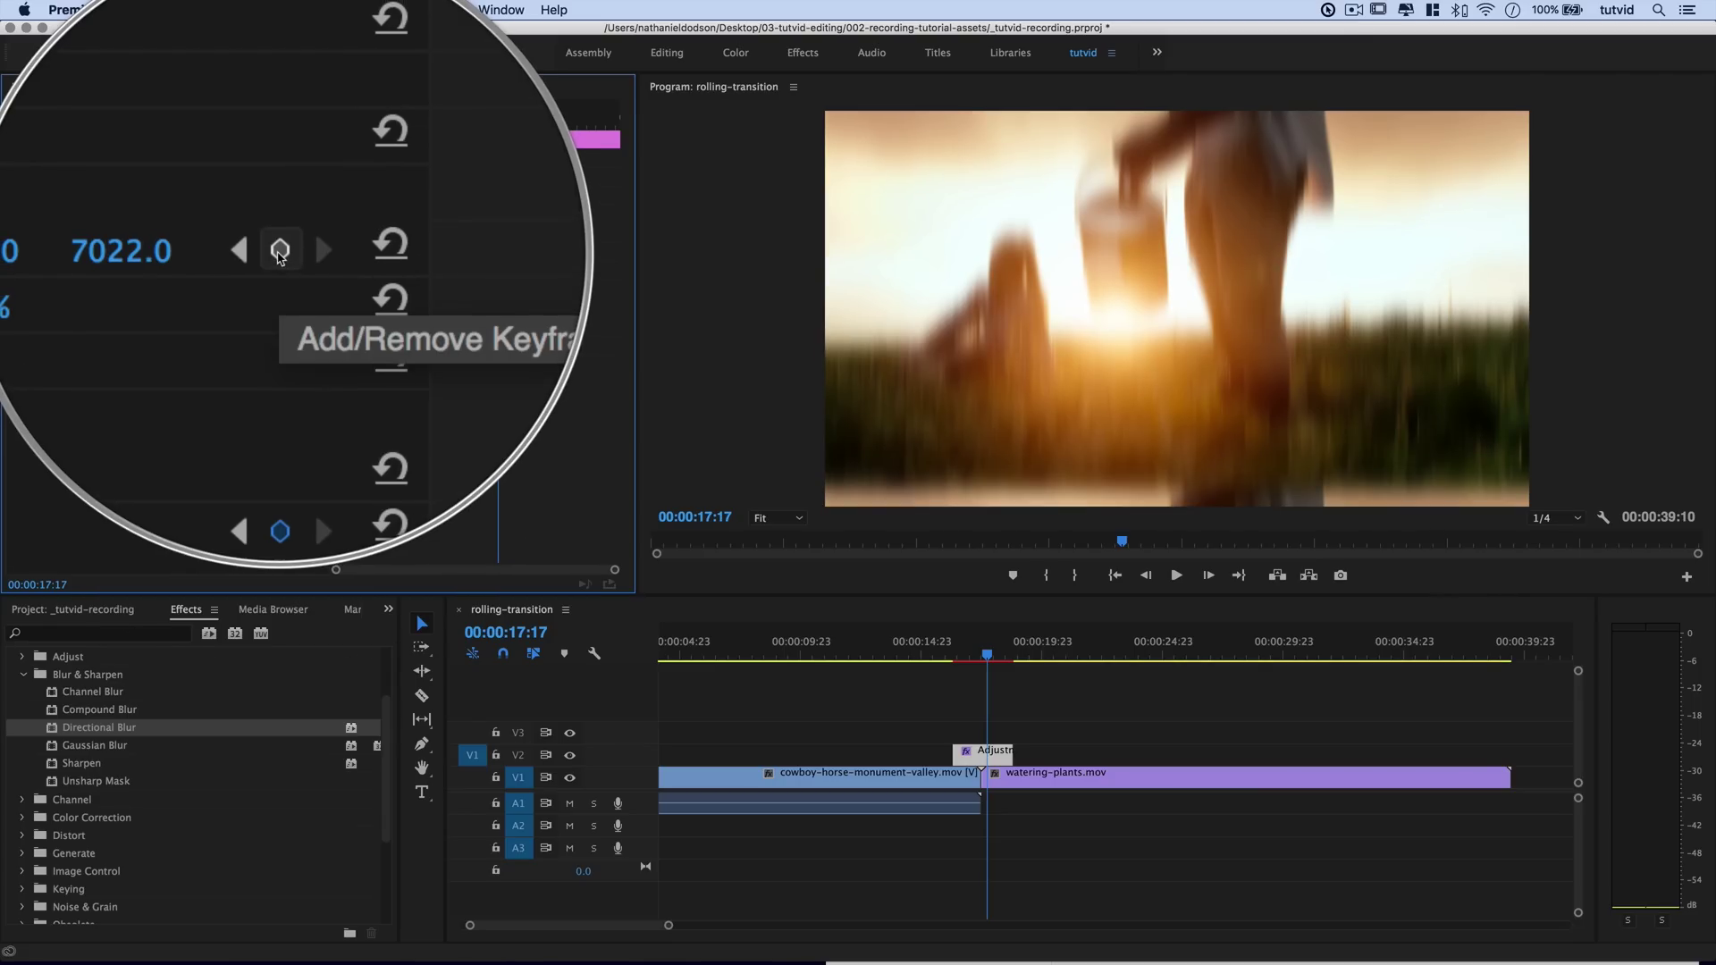
- Add a Blur Length keyframe reset to 0 at the first Shift Center To keyframe, 00:00:17:04, and play back the transition
click(266, 254)
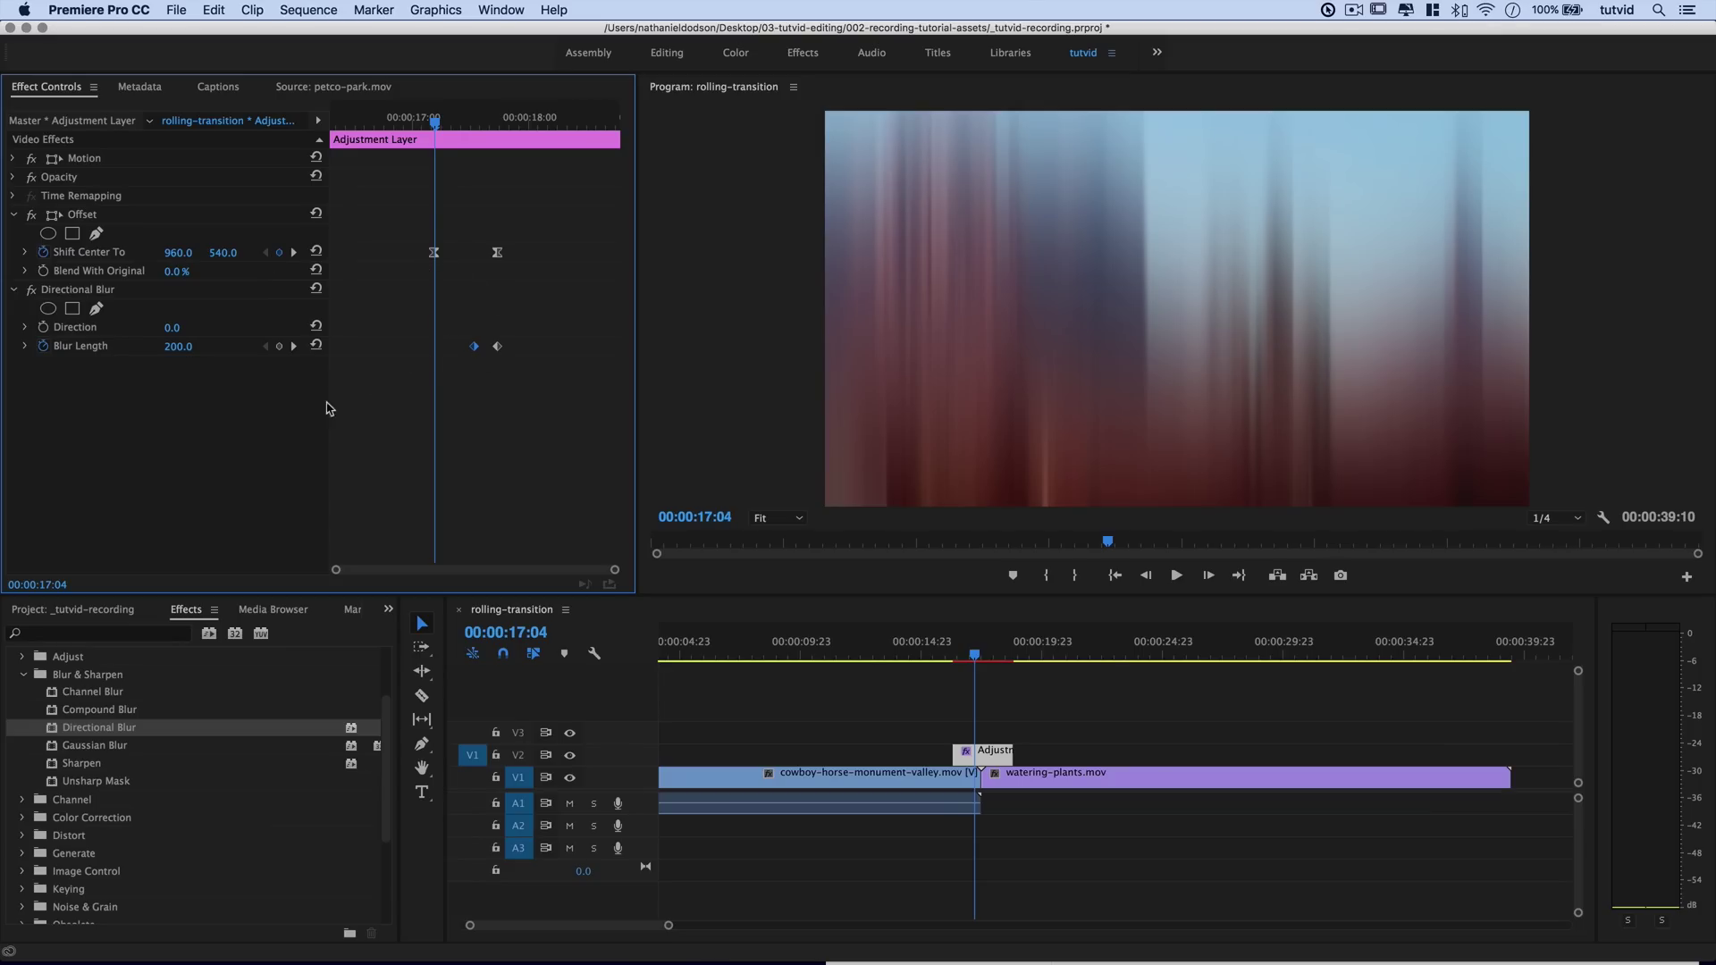
click(316, 346)
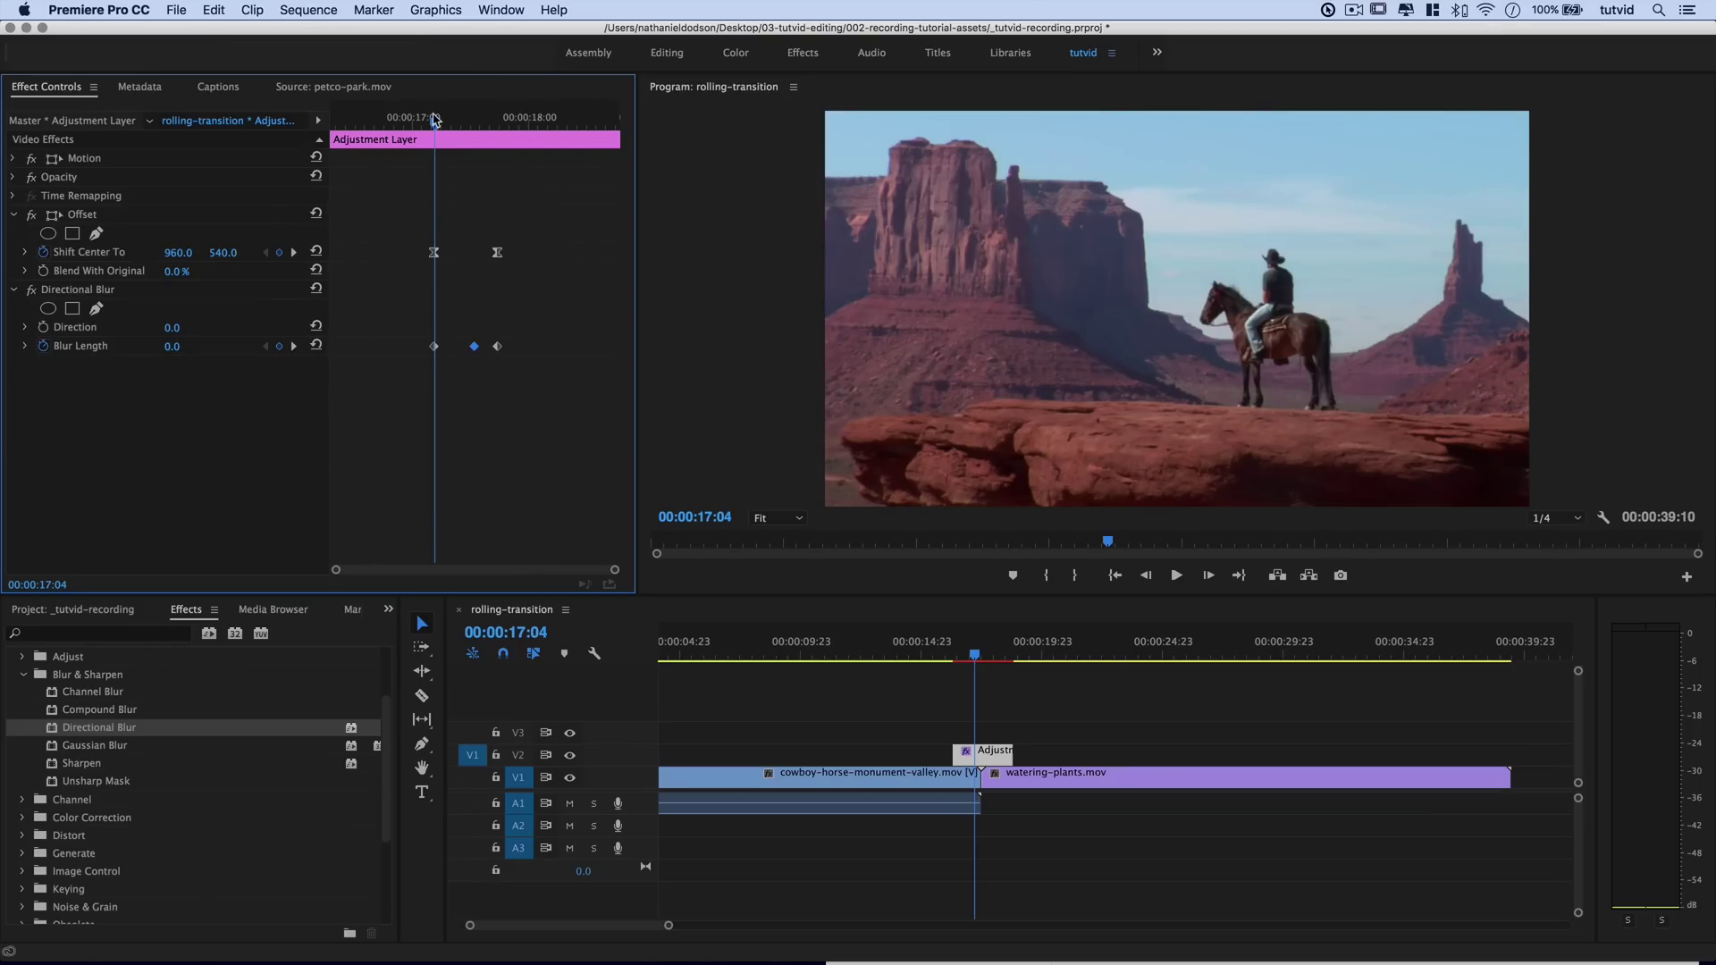
drag(434, 121, 390, 170)
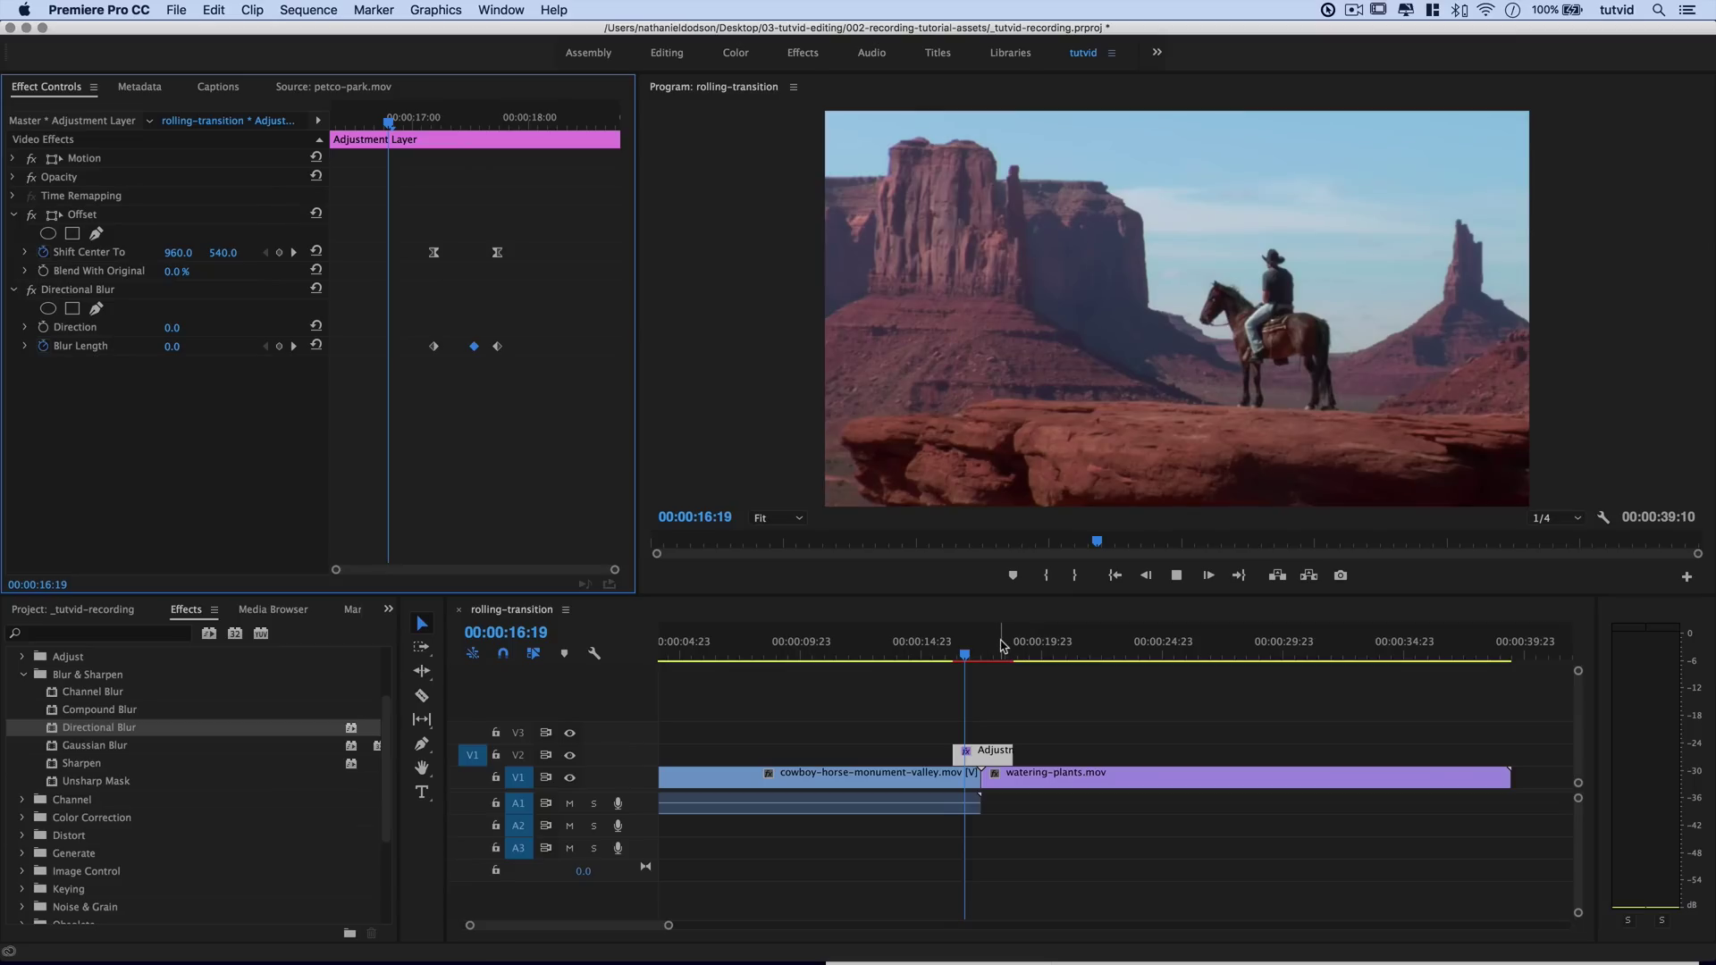
key(space)
key(space)
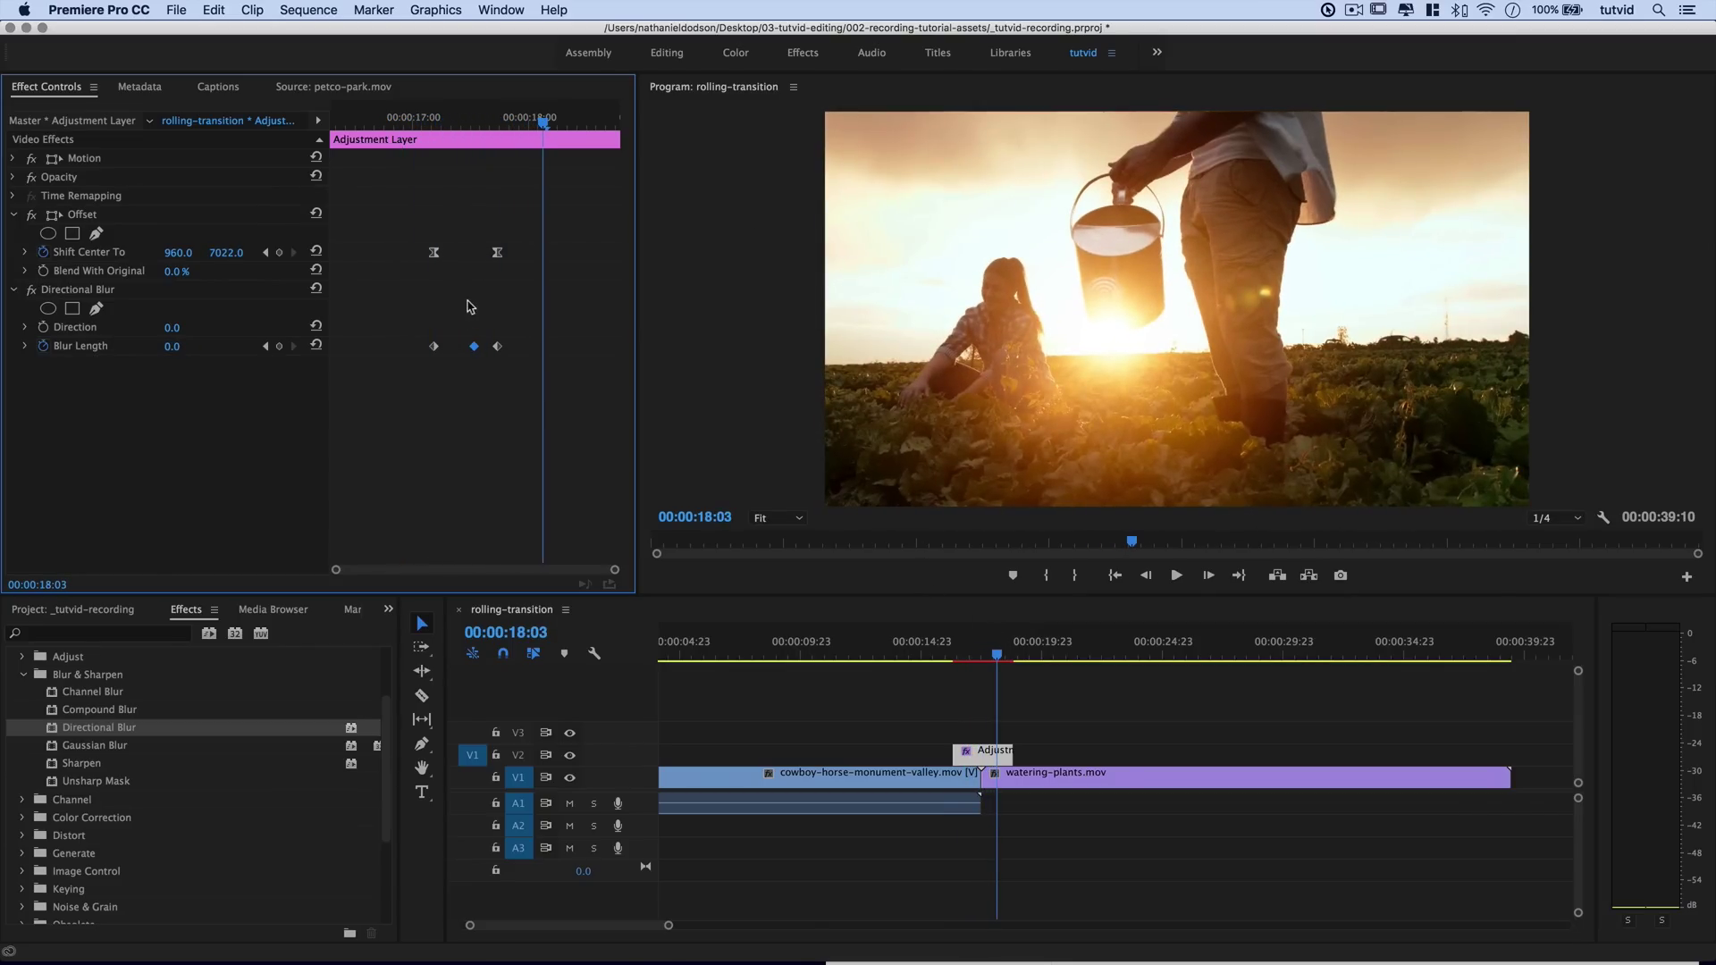
- Spread the outer Shift Center To and Blur Length keyframe pairs apart to 00:00:16:23 and 00:00:17:22 and play back the transition
drag(407, 242, 450, 355)
drag(409, 214, 450, 355)
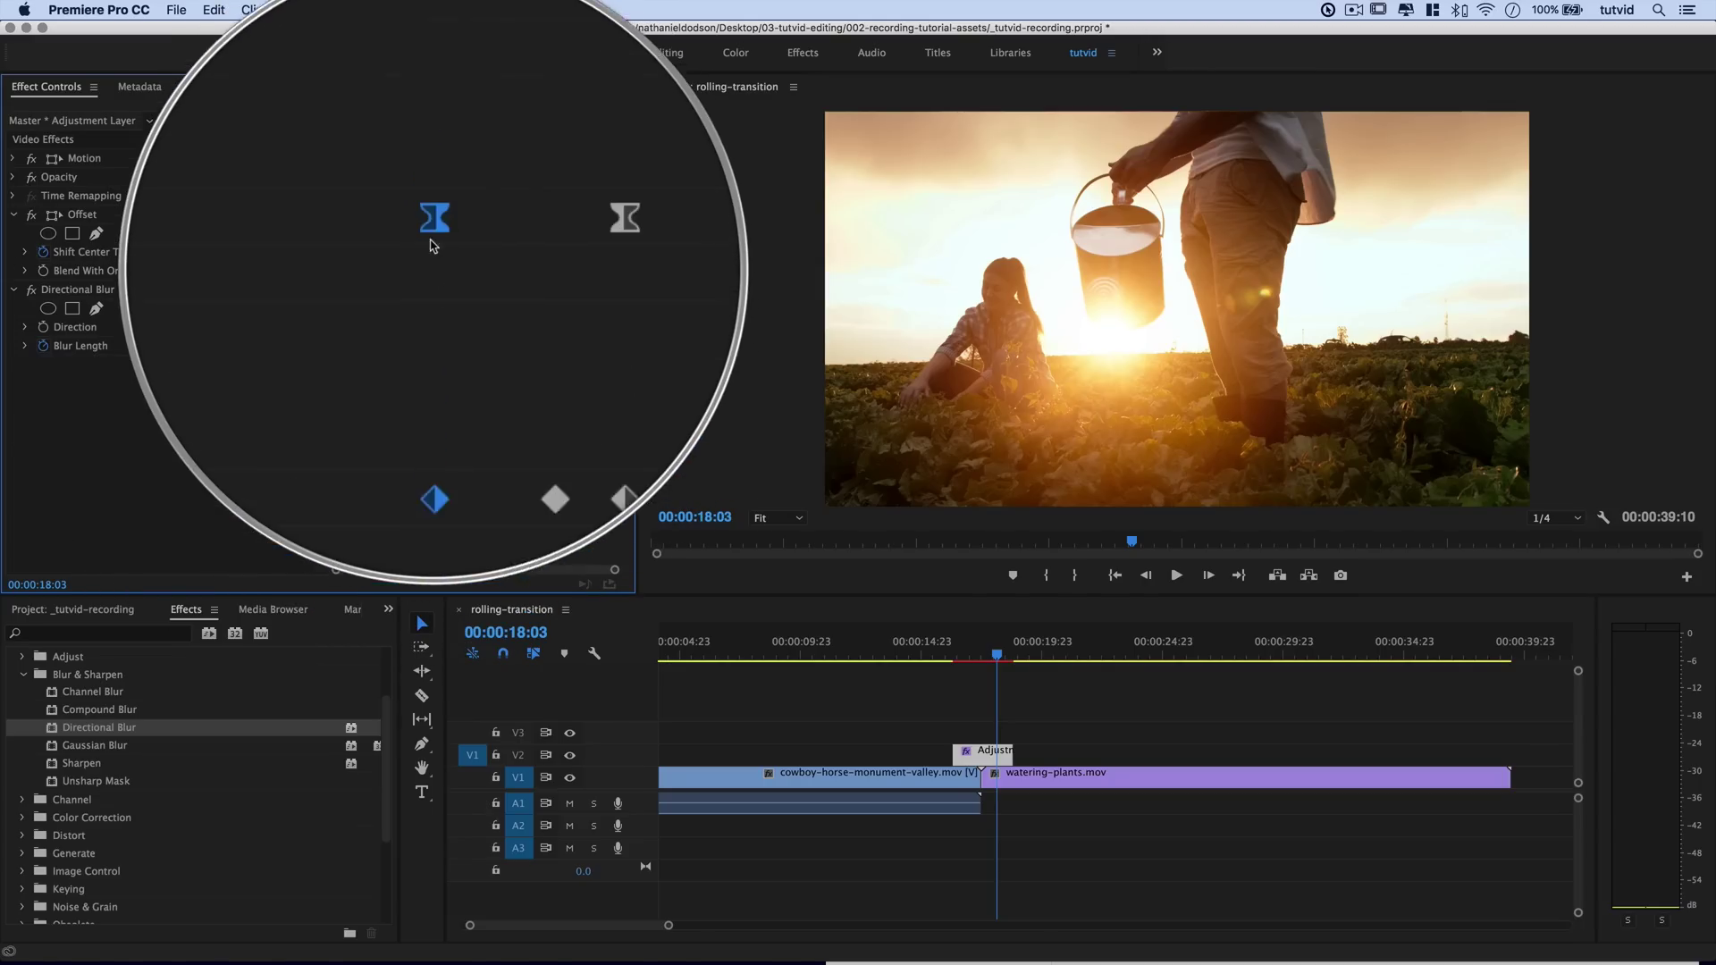
drag(433, 253, 547, 377)
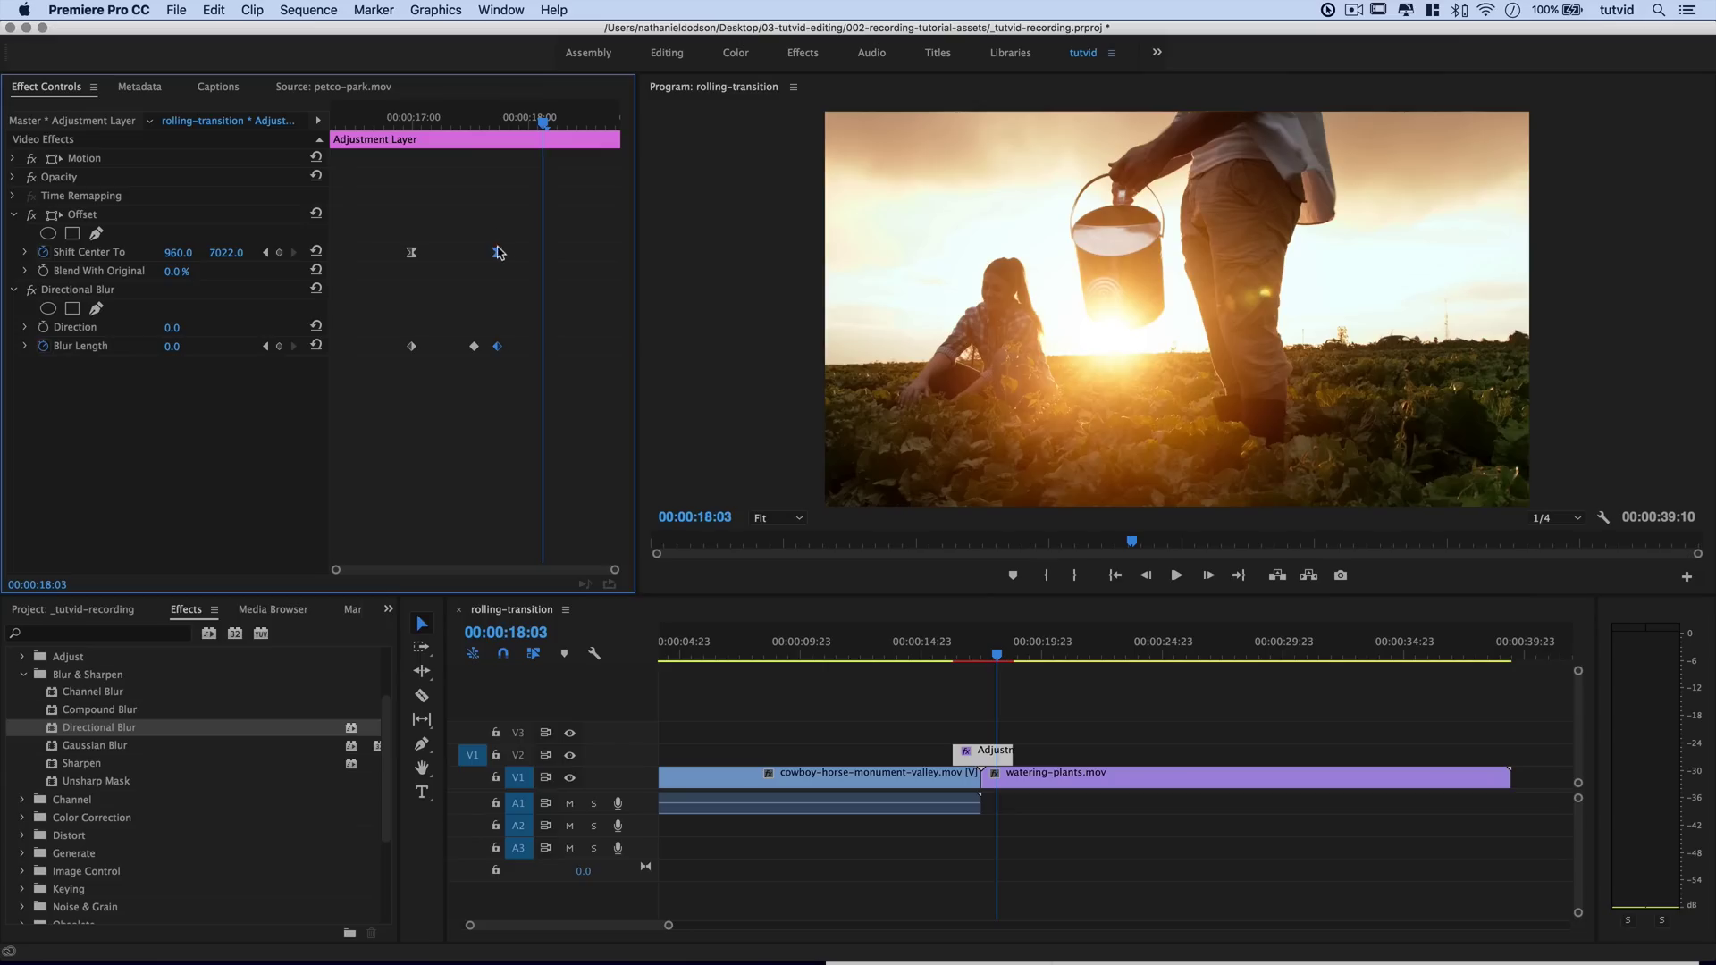
drag(499, 253, 521, 255)
click(394, 122)
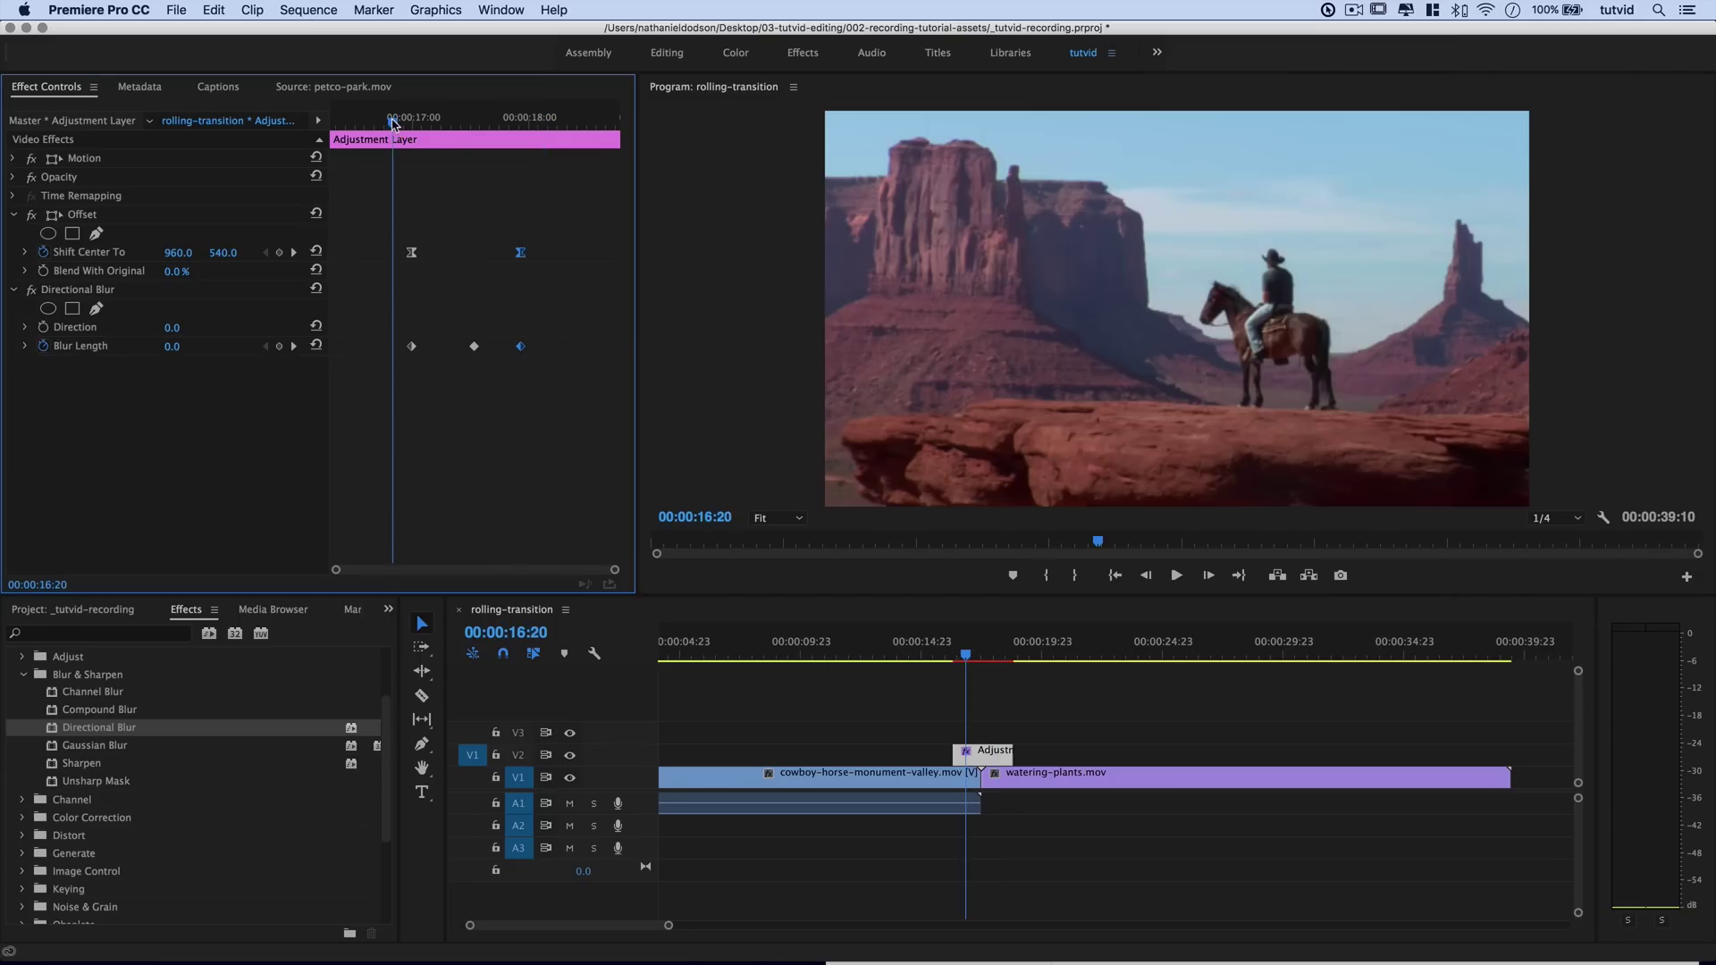
key(space)
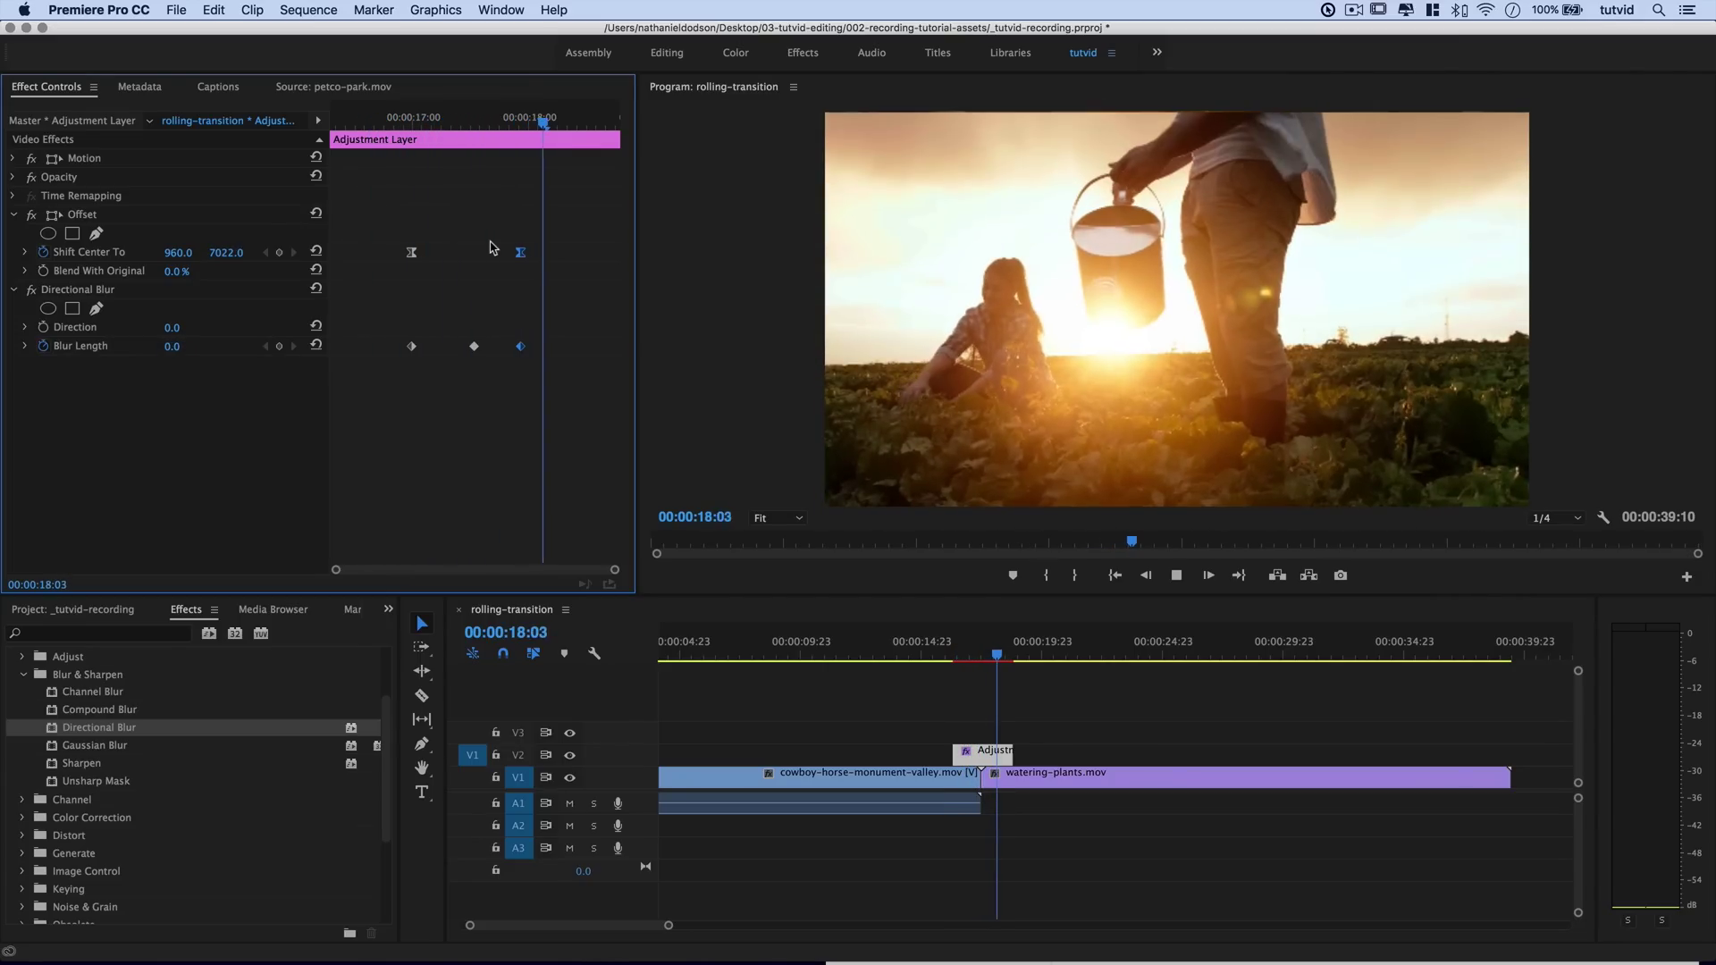
key(space)
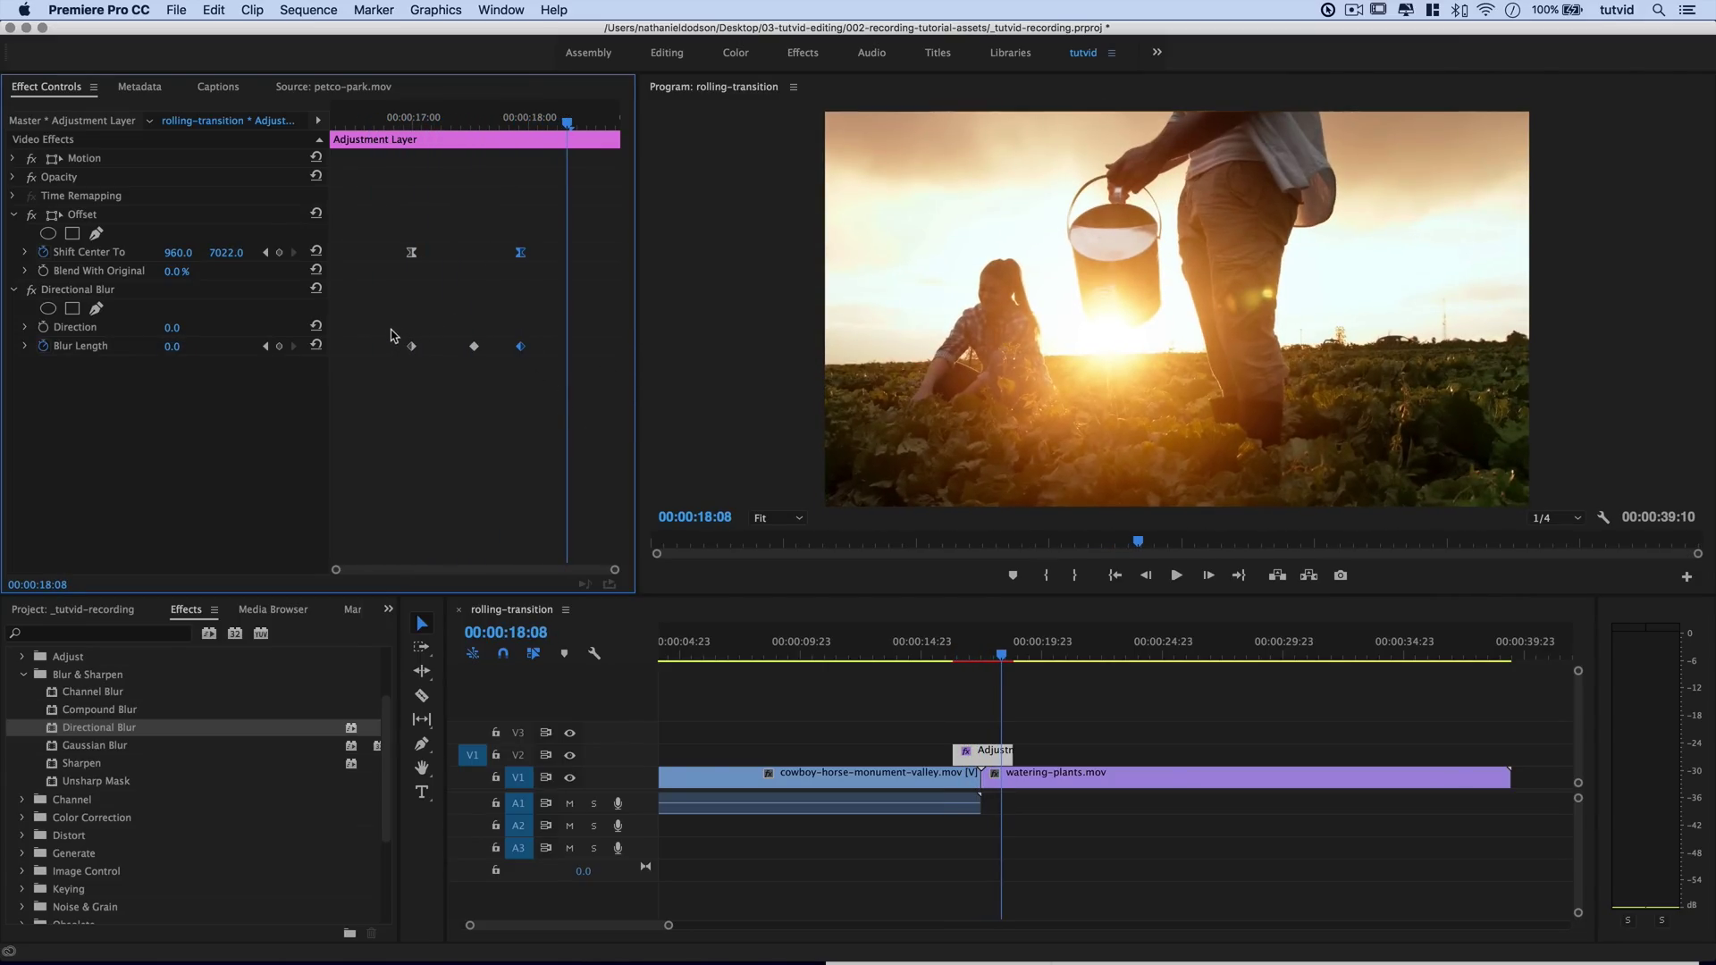
- Apply Ease In to all three Blur Length keyframes and play back the transition
drag(387, 323, 548, 370)
right_click(521, 351)
click(581, 598)
drag(379, 146, 357, 146)
key(space)
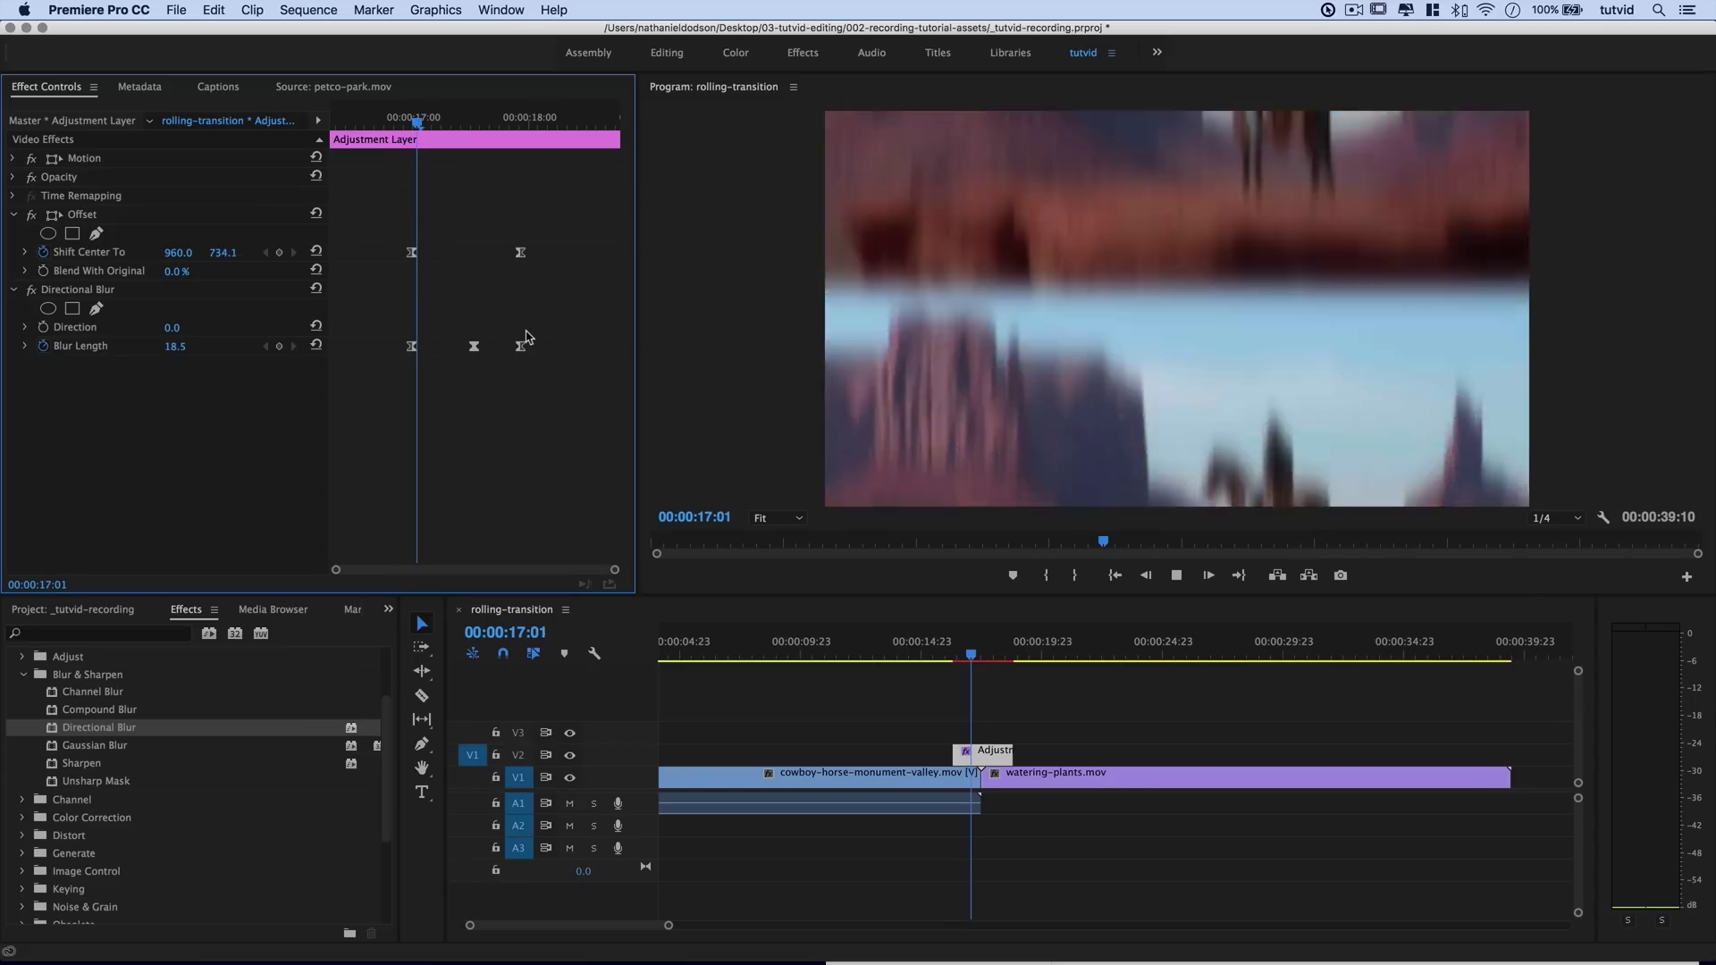
key(space)
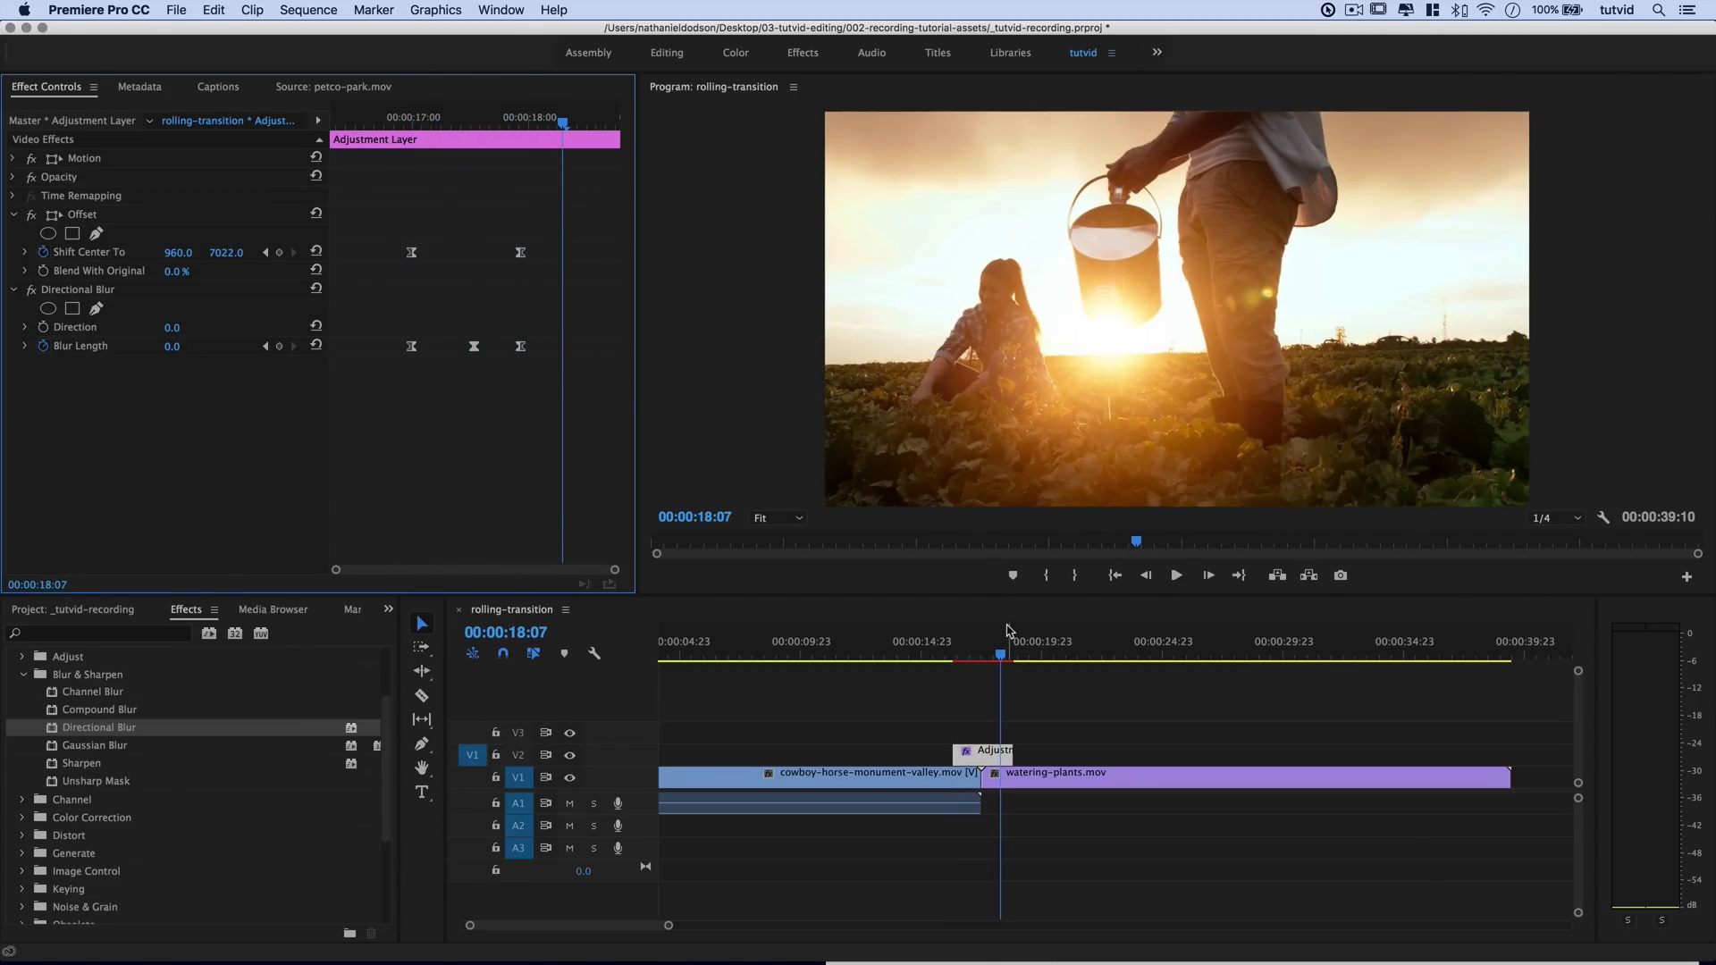
- Apply the Noise Alpha effect from the Noise & Grain video effects to the adjustment layer
click(965, 651)
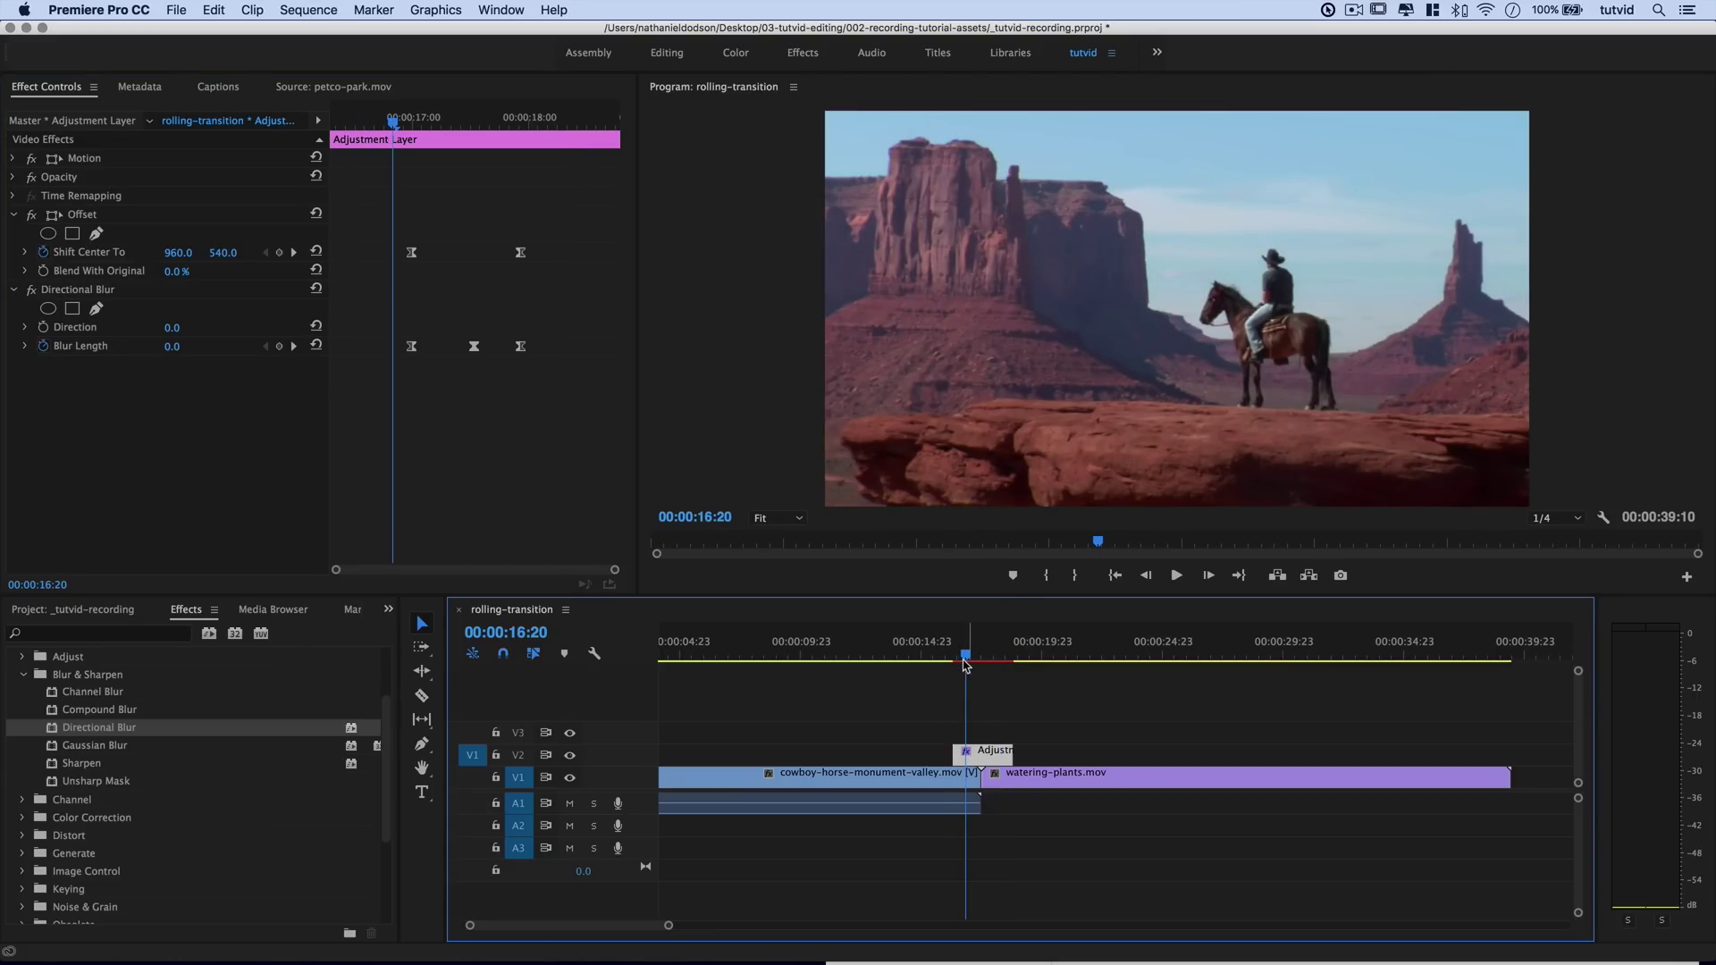
drag(965, 659, 980, 659)
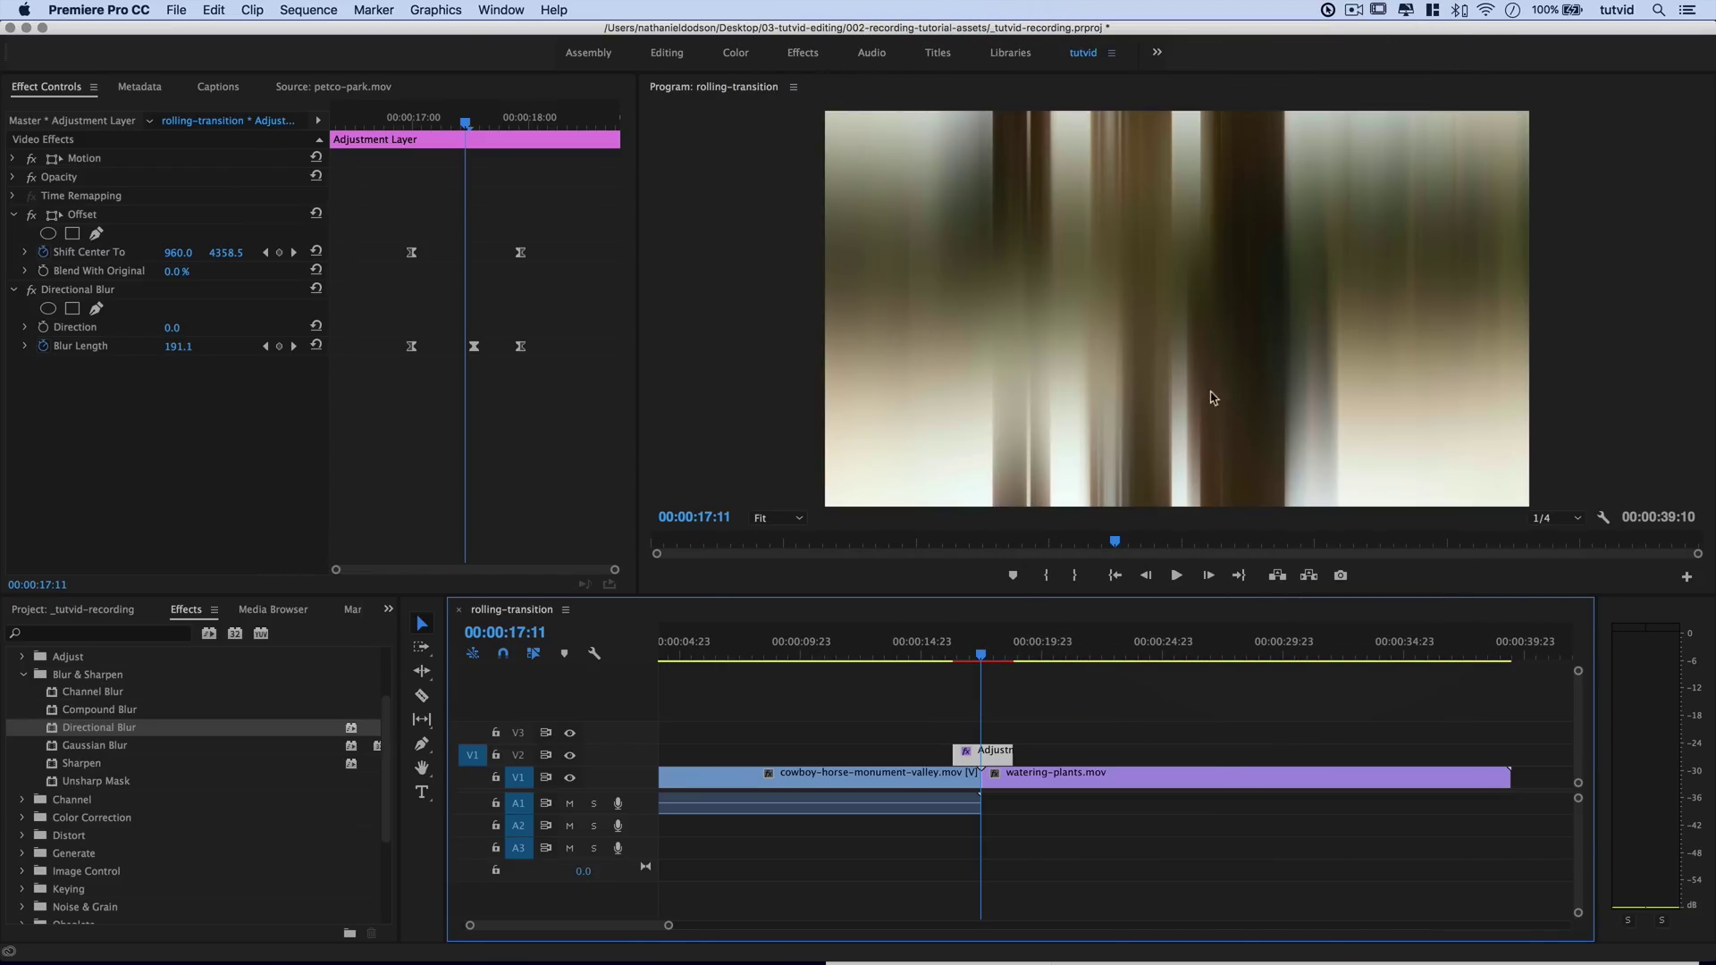
click(13, 291)
click(24, 675)
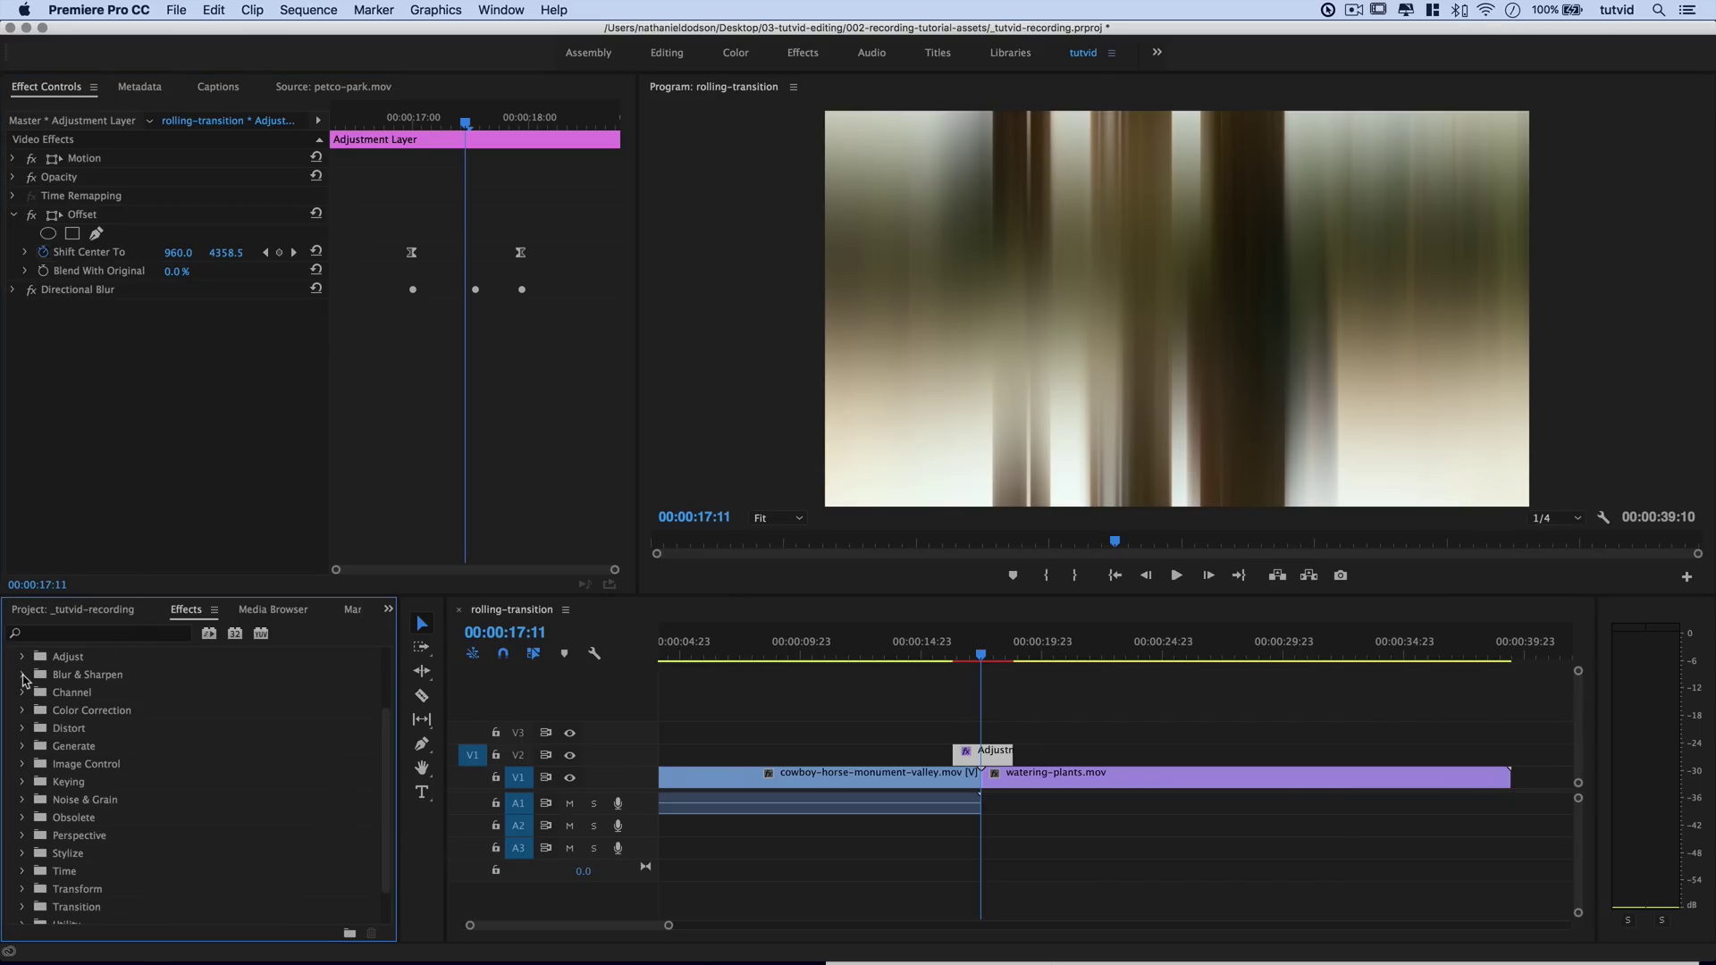
click(24, 800)
scroll(127, 855, down, 1)
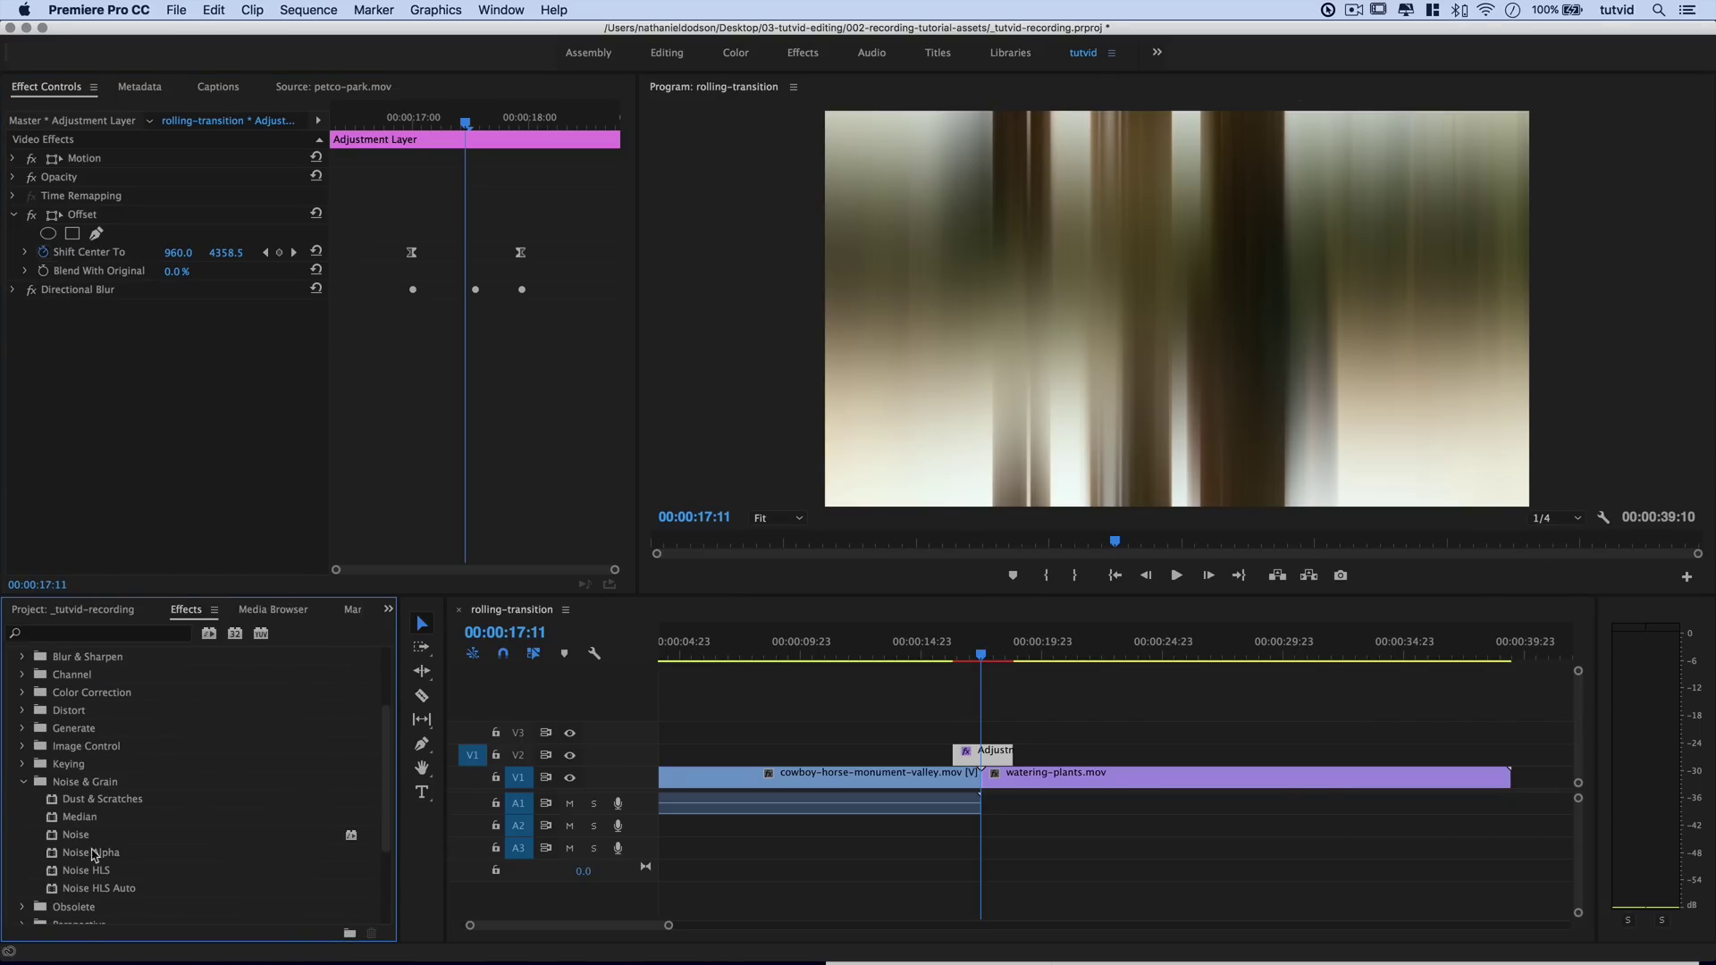
drag(92, 853, 114, 397)
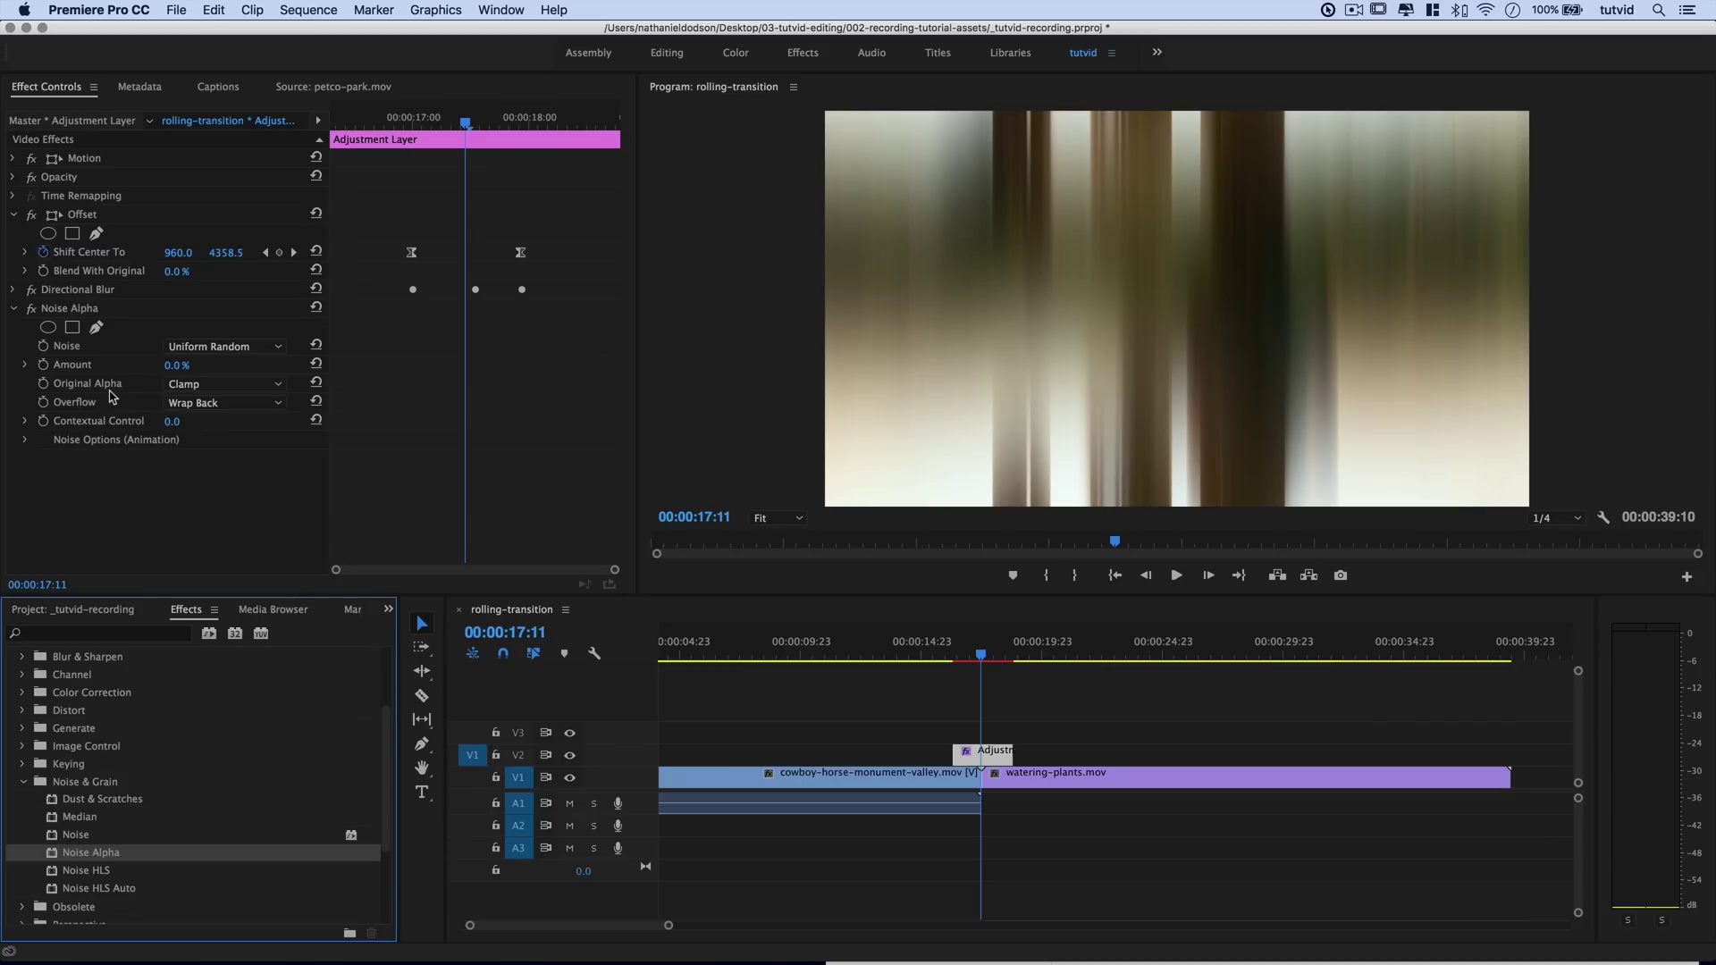
- Set Noise Alpha's Amount to 5% and its Noise type to Uniform Animation, and scrub through the transition
click(176, 365)
text(5)
key(Return)
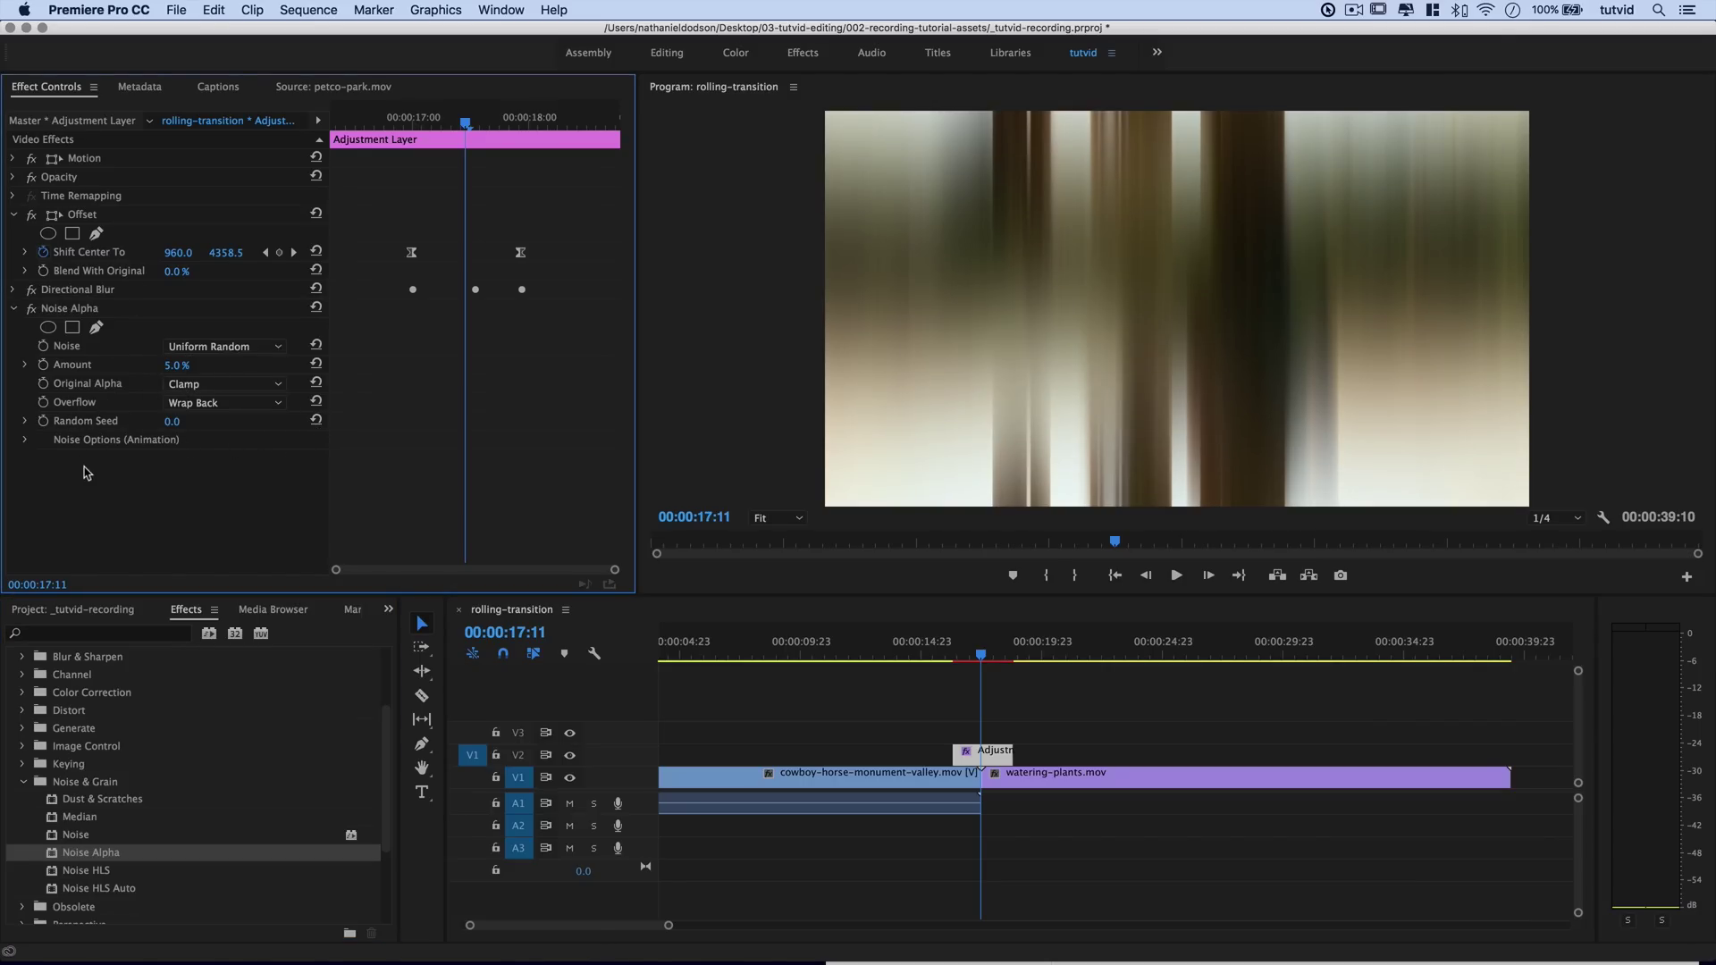
click(24, 440)
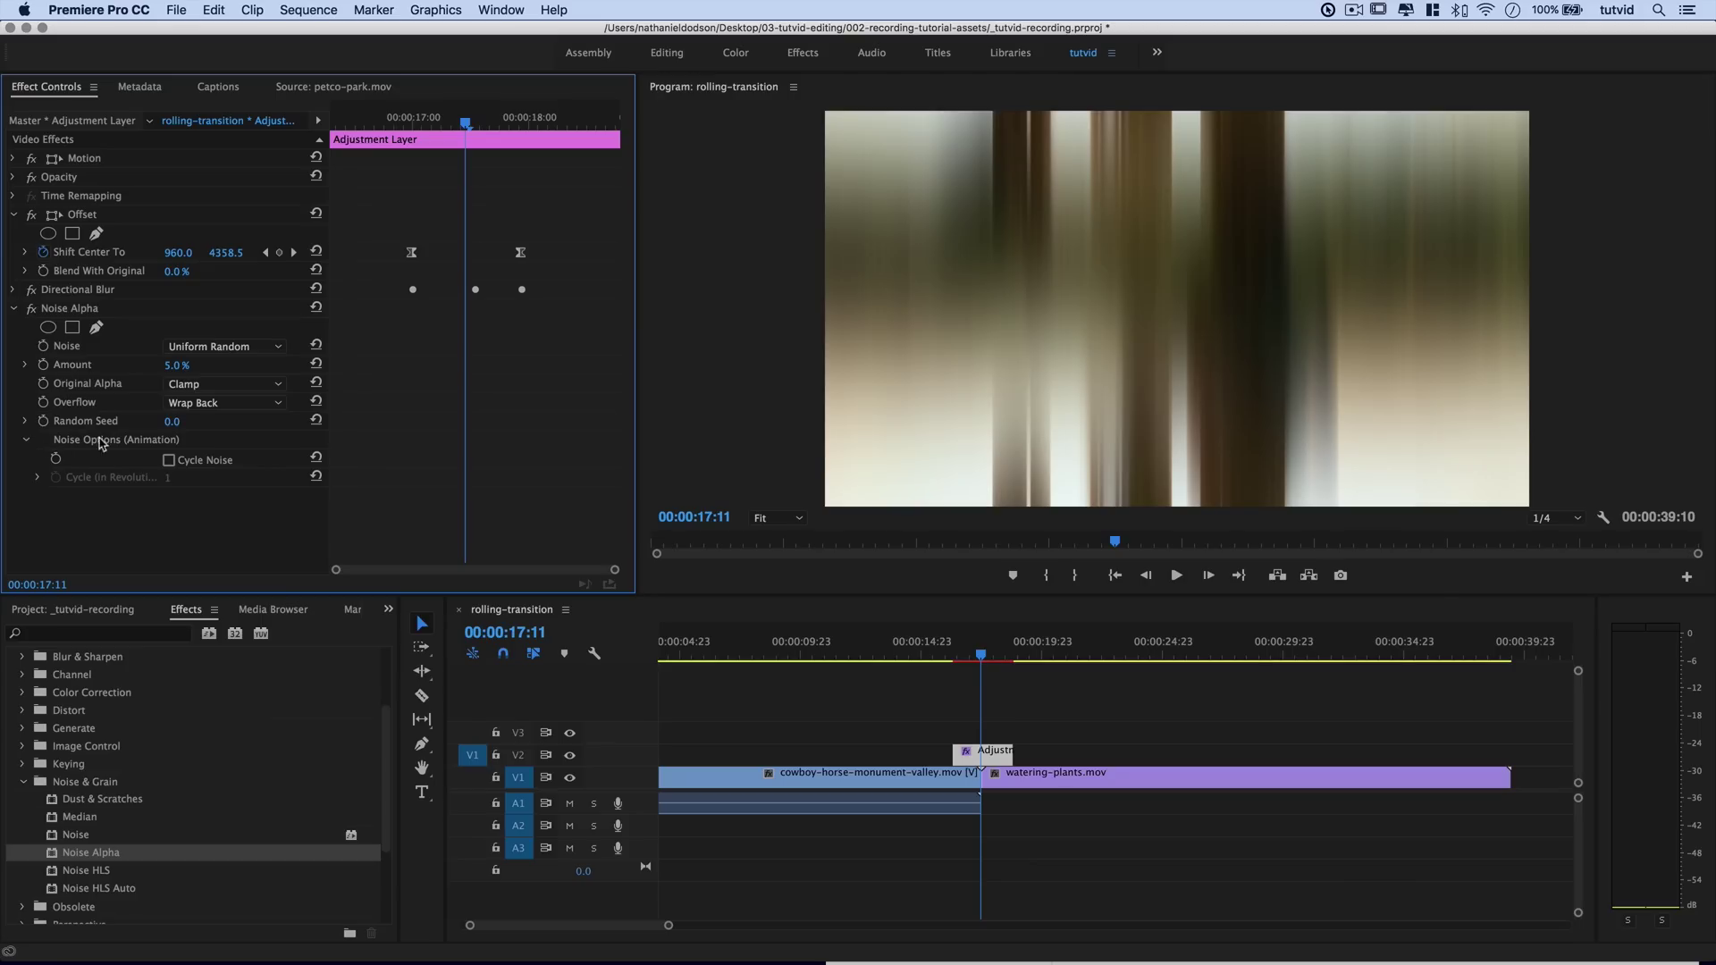
click(28, 441)
click(253, 347)
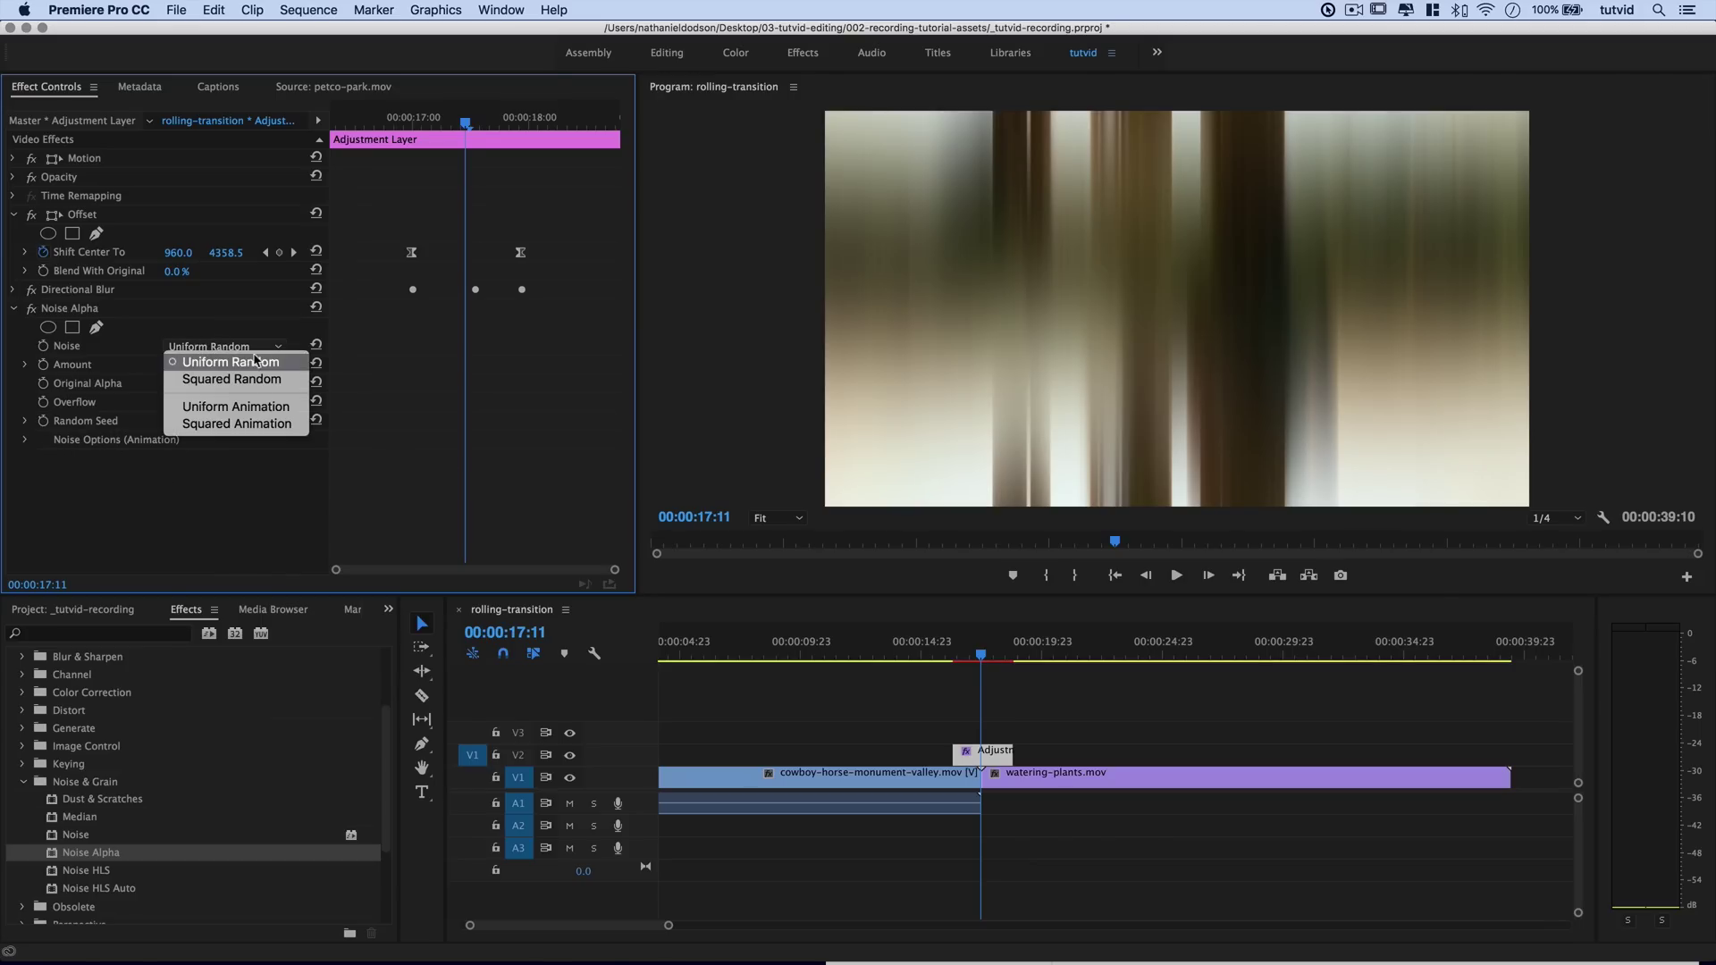
click(252, 407)
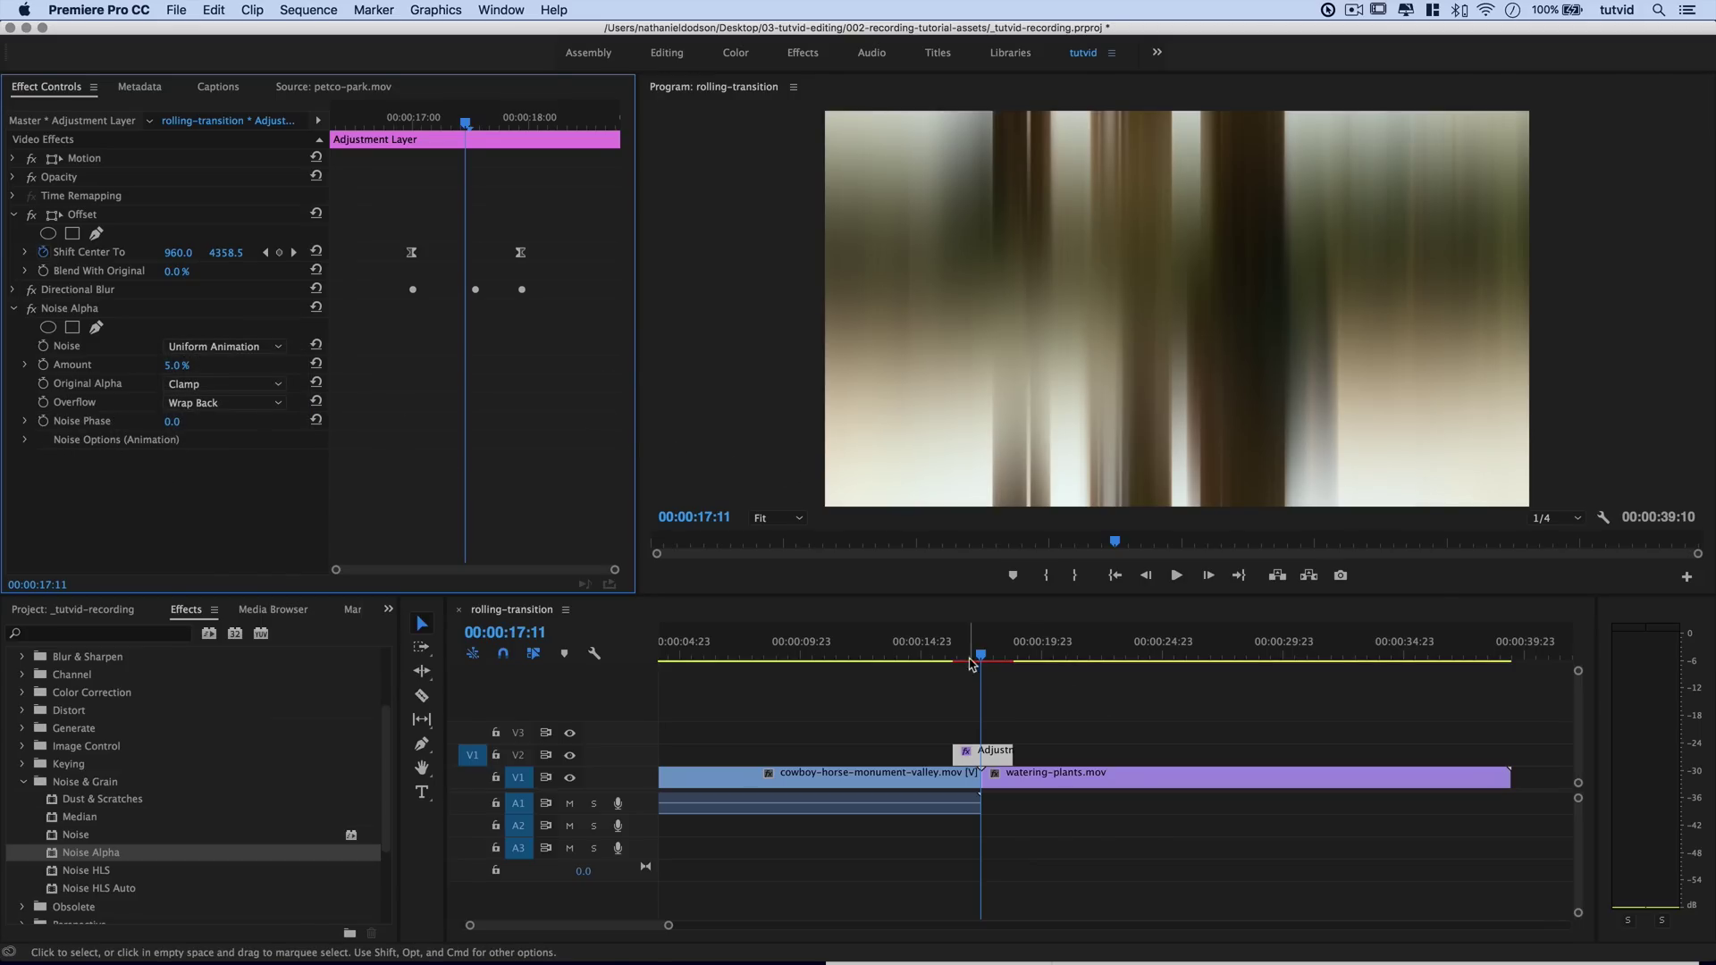
mouse_move(973, 663)
mouse_down()
mouse_move(957, 659)
mouse_move(999, 659)
mouse_up()
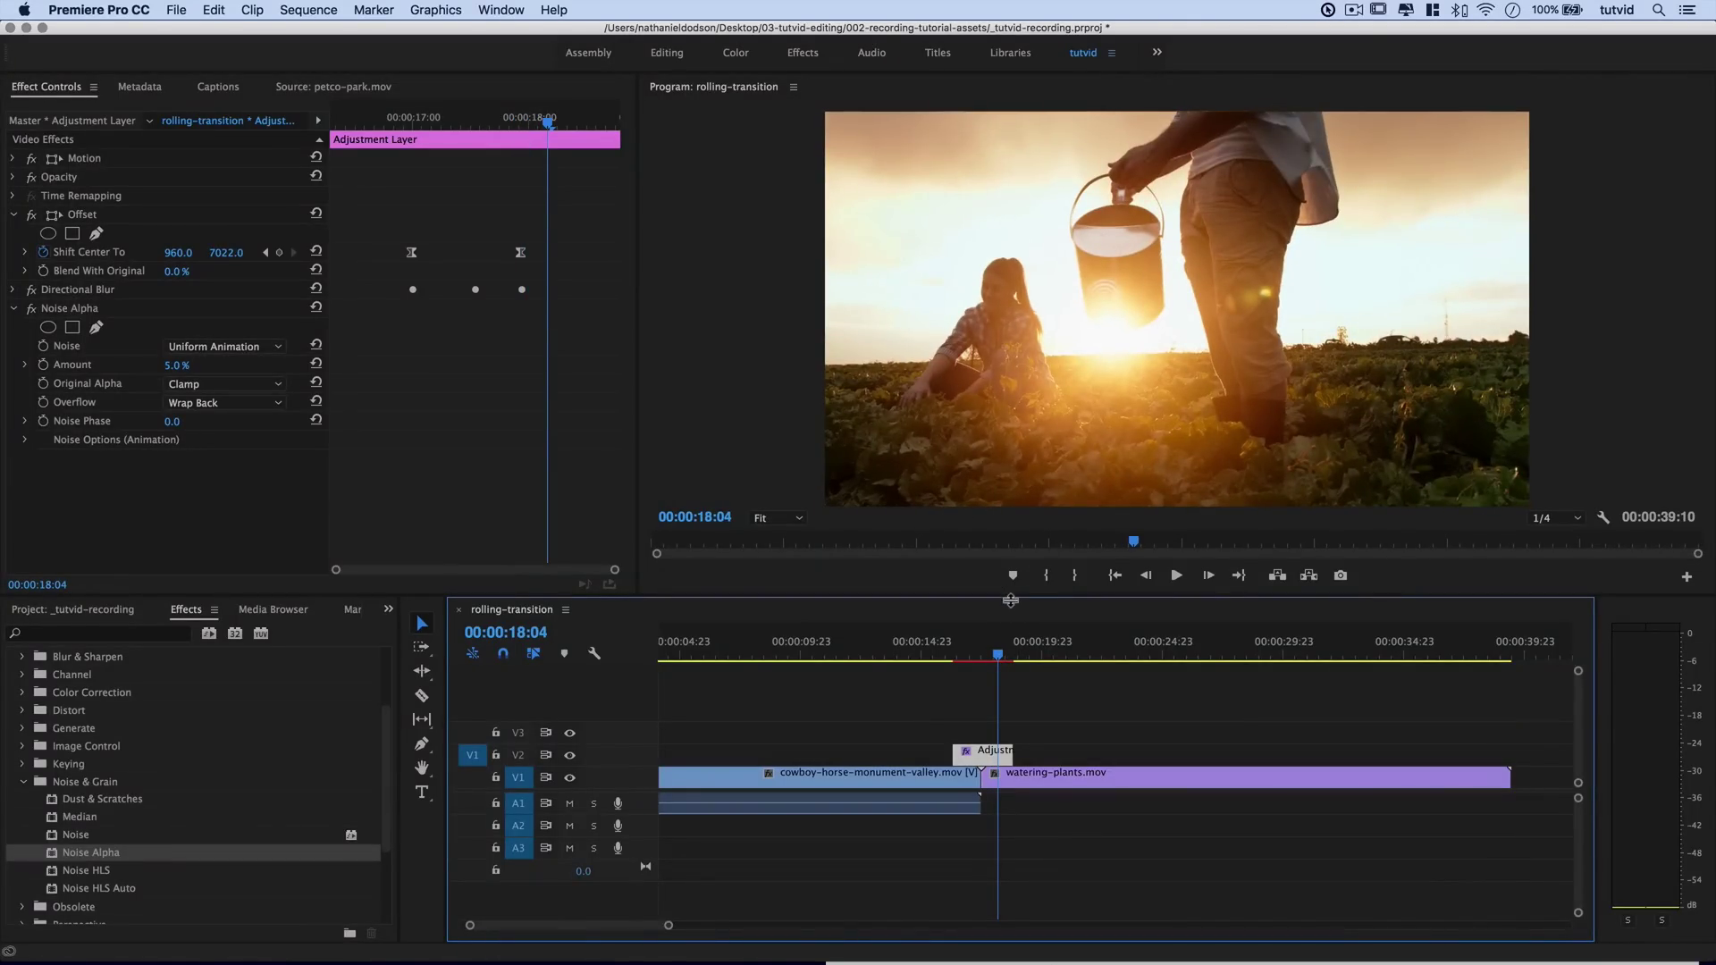
click(956, 655)
drag(956, 652, 967, 657)
- Start animating Noise Alpha's Amount with a 5% keyframe at the middle Blur Length keyframe, 00:00:17:12
click(993, 755)
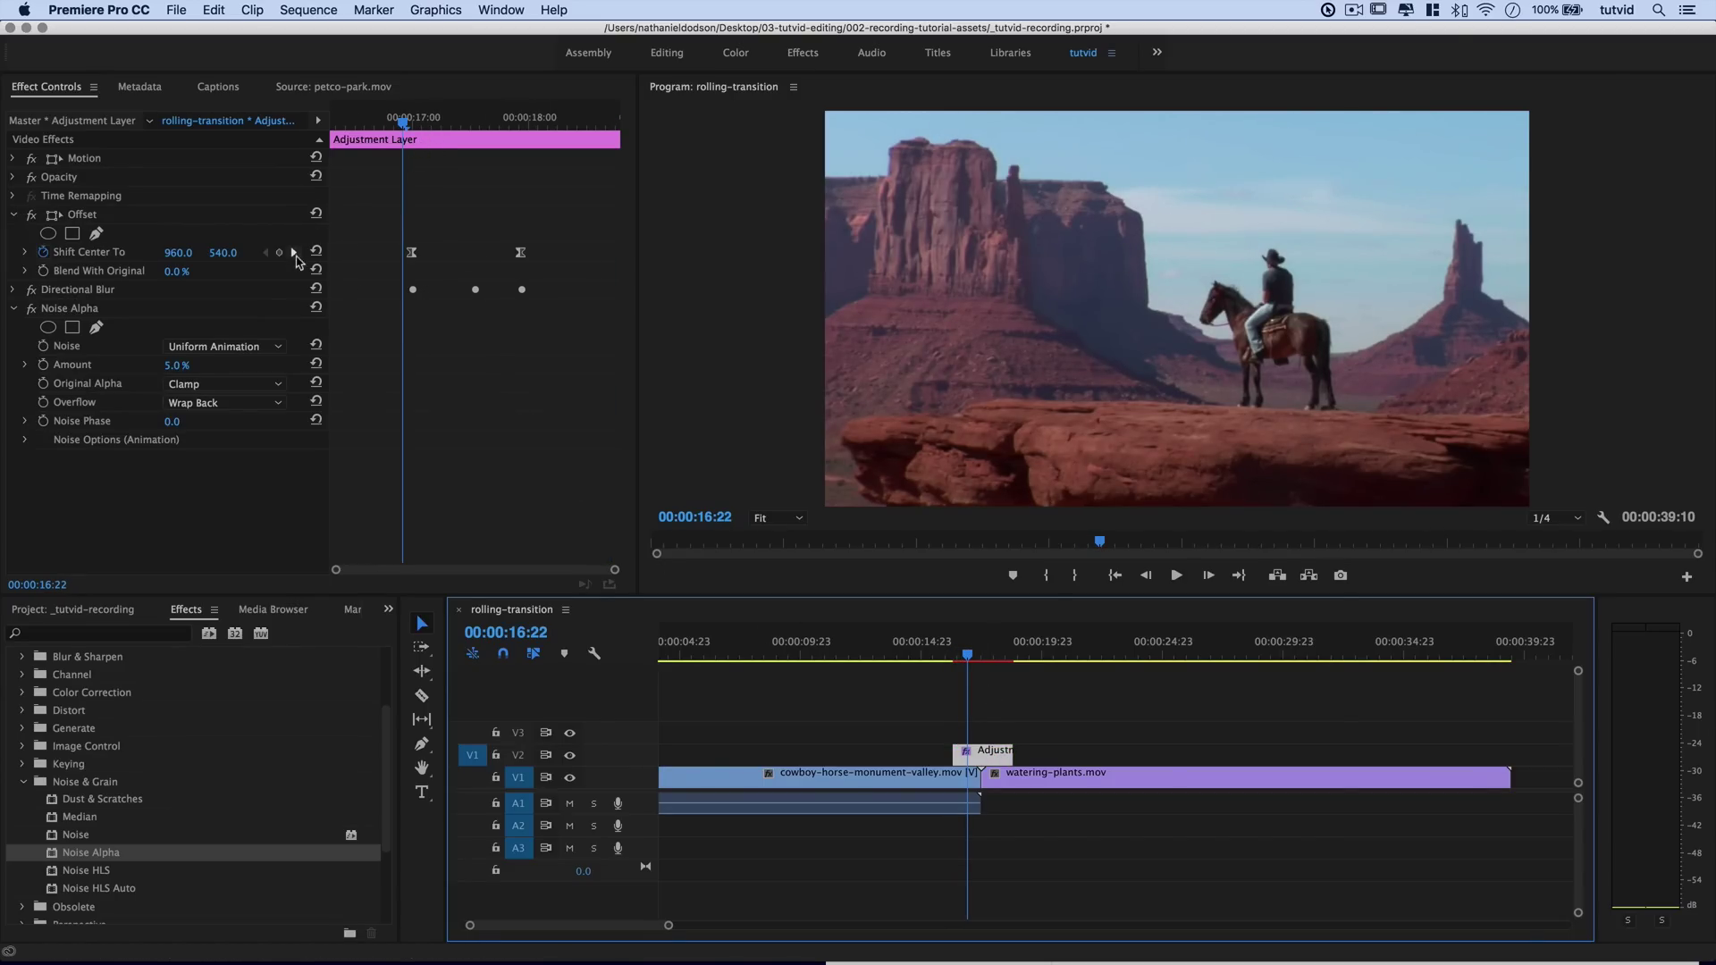
click(13, 289)
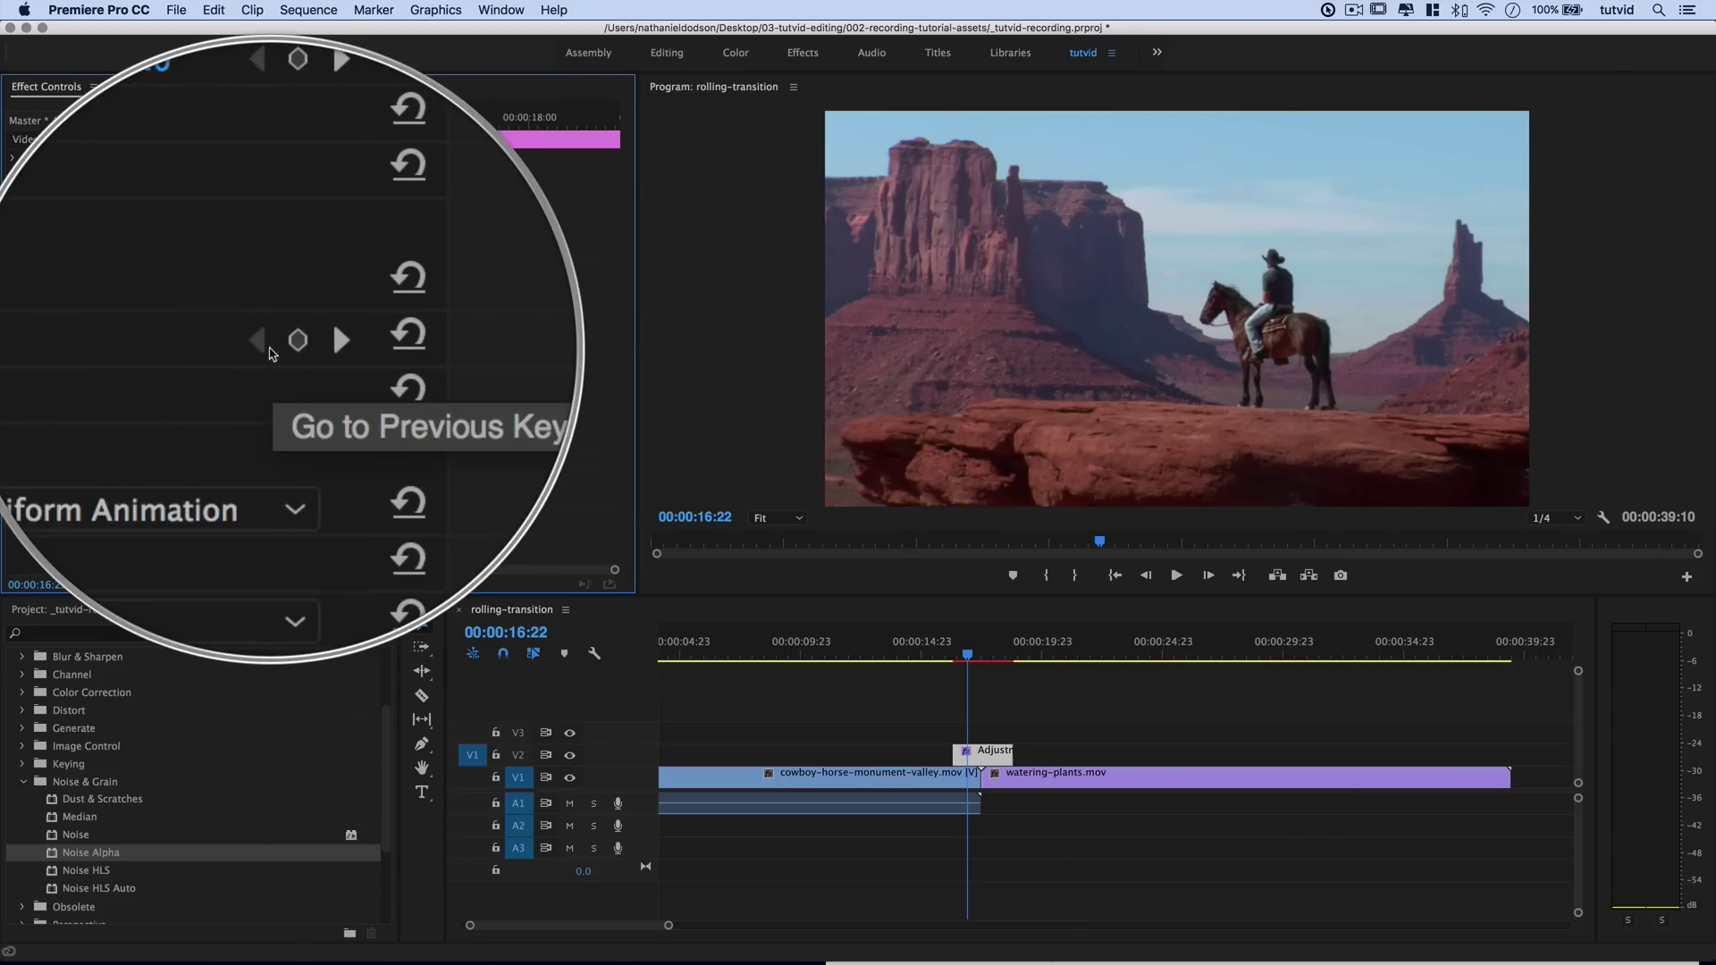
click(294, 349)
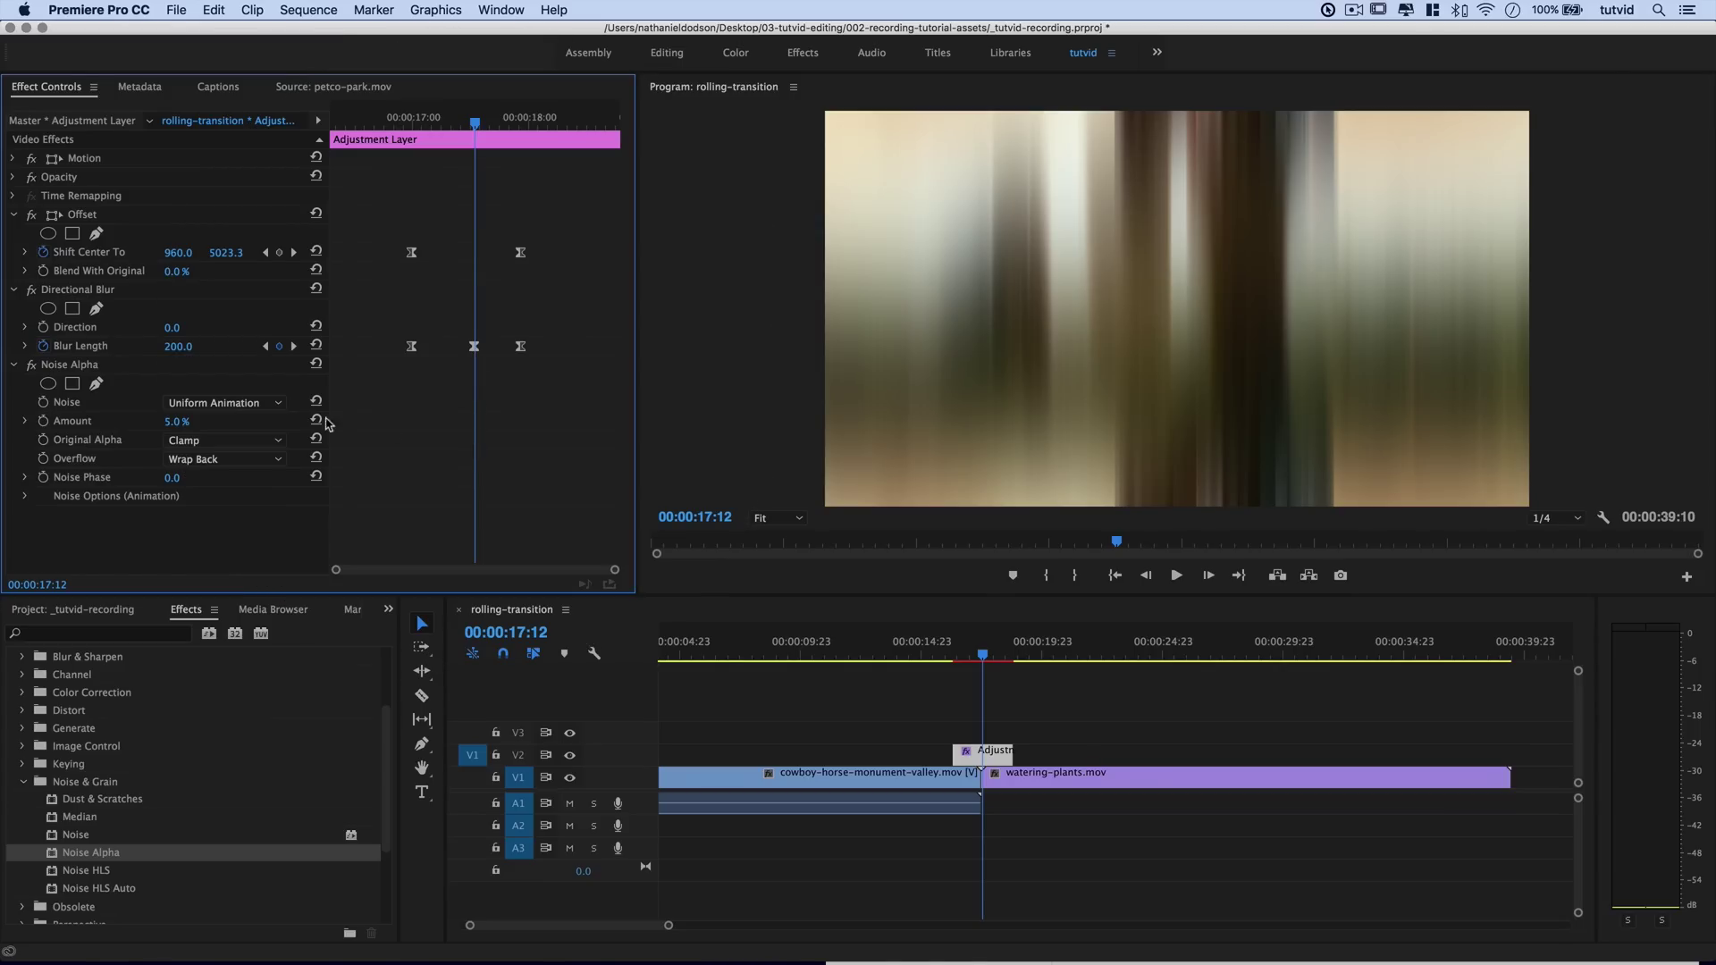
click(43, 422)
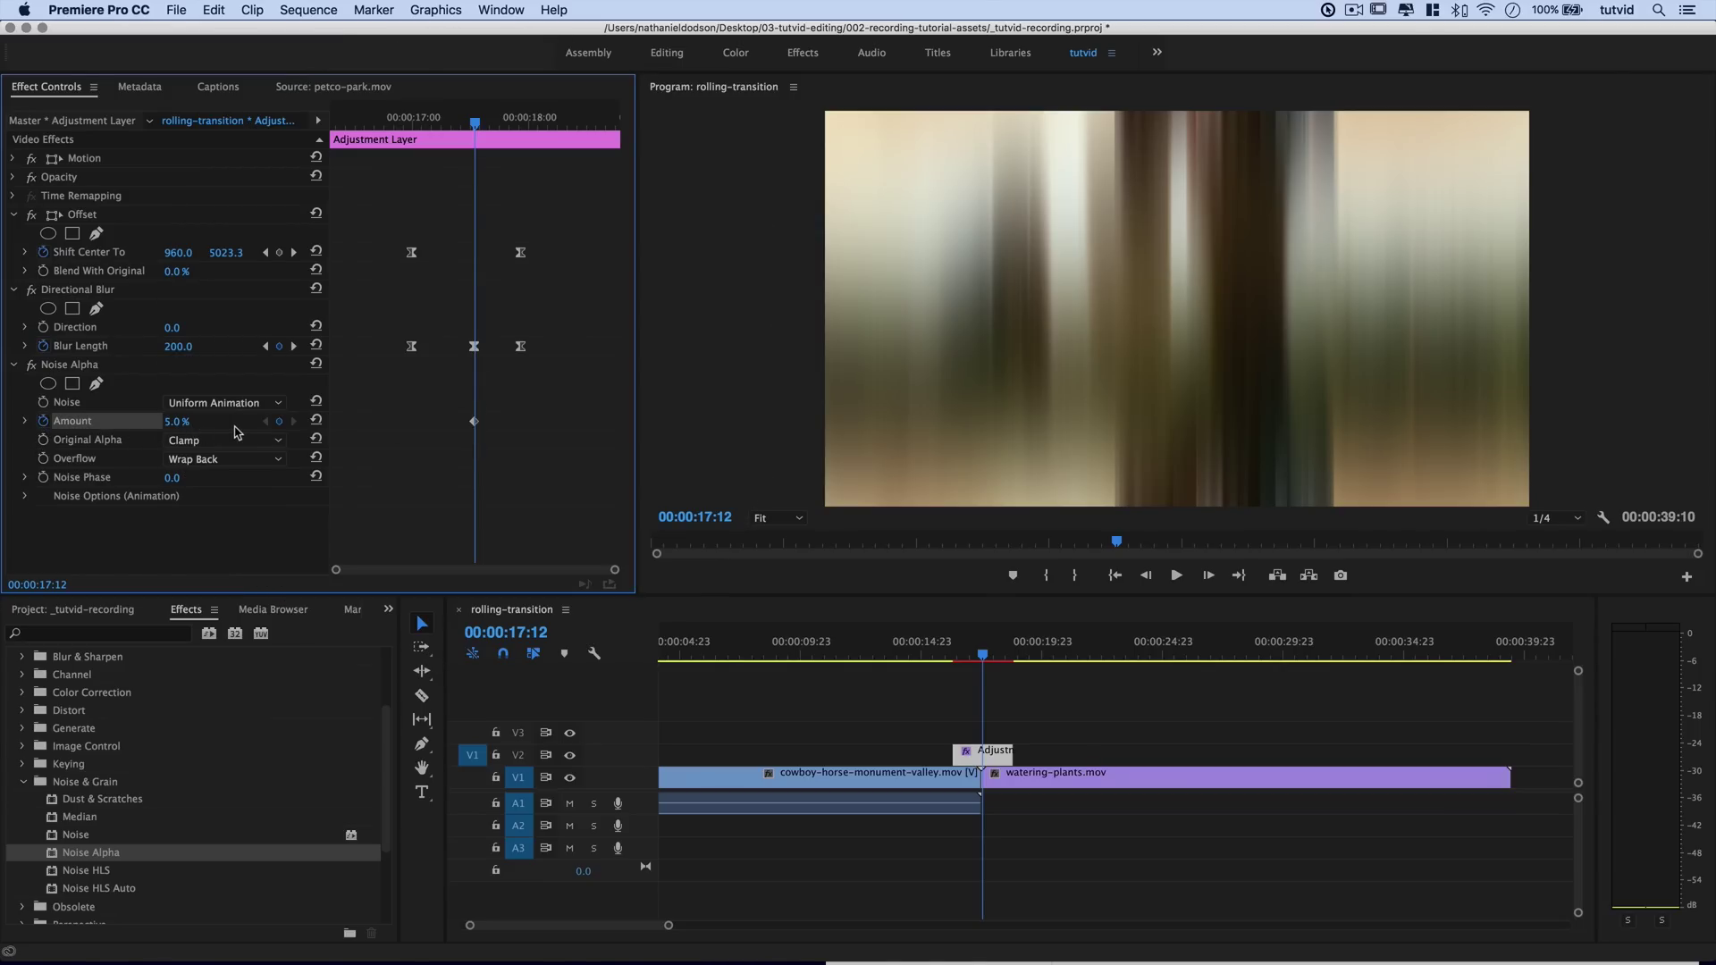
- Add Noise Alpha Amount keyframes reset to 0% at the last and first Blur Length keyframes, 00:00:17:22 and 00:00:16:23
click(294, 346)
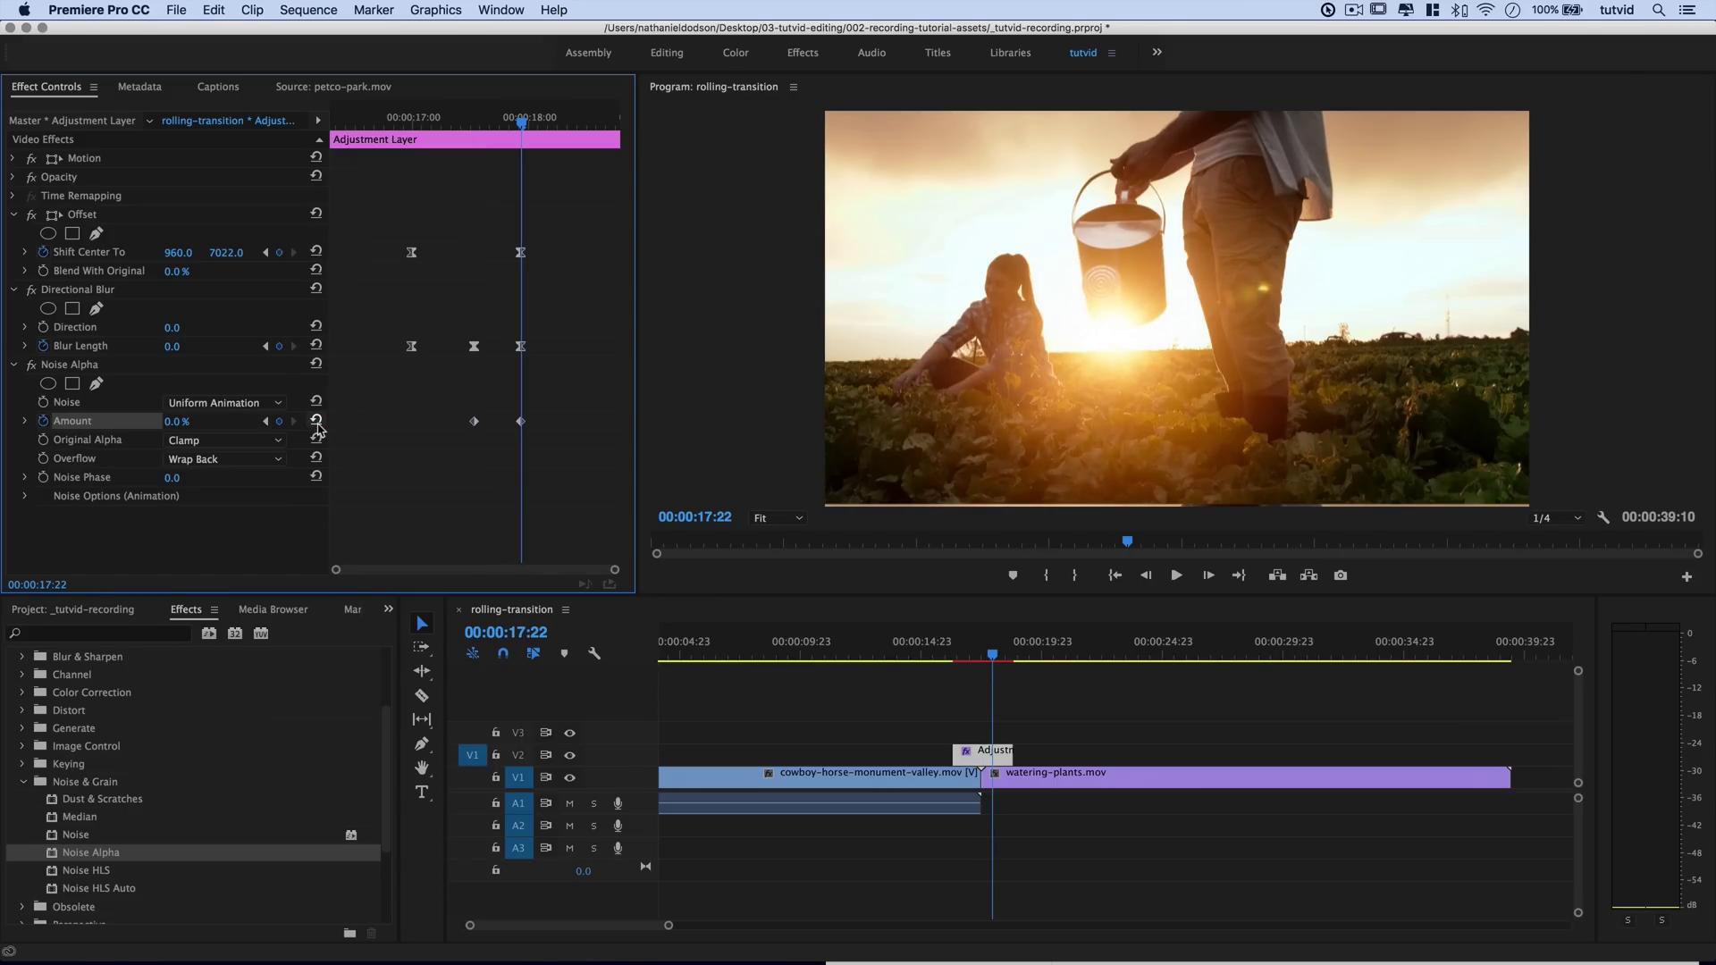
click(265, 346)
click(266, 345)
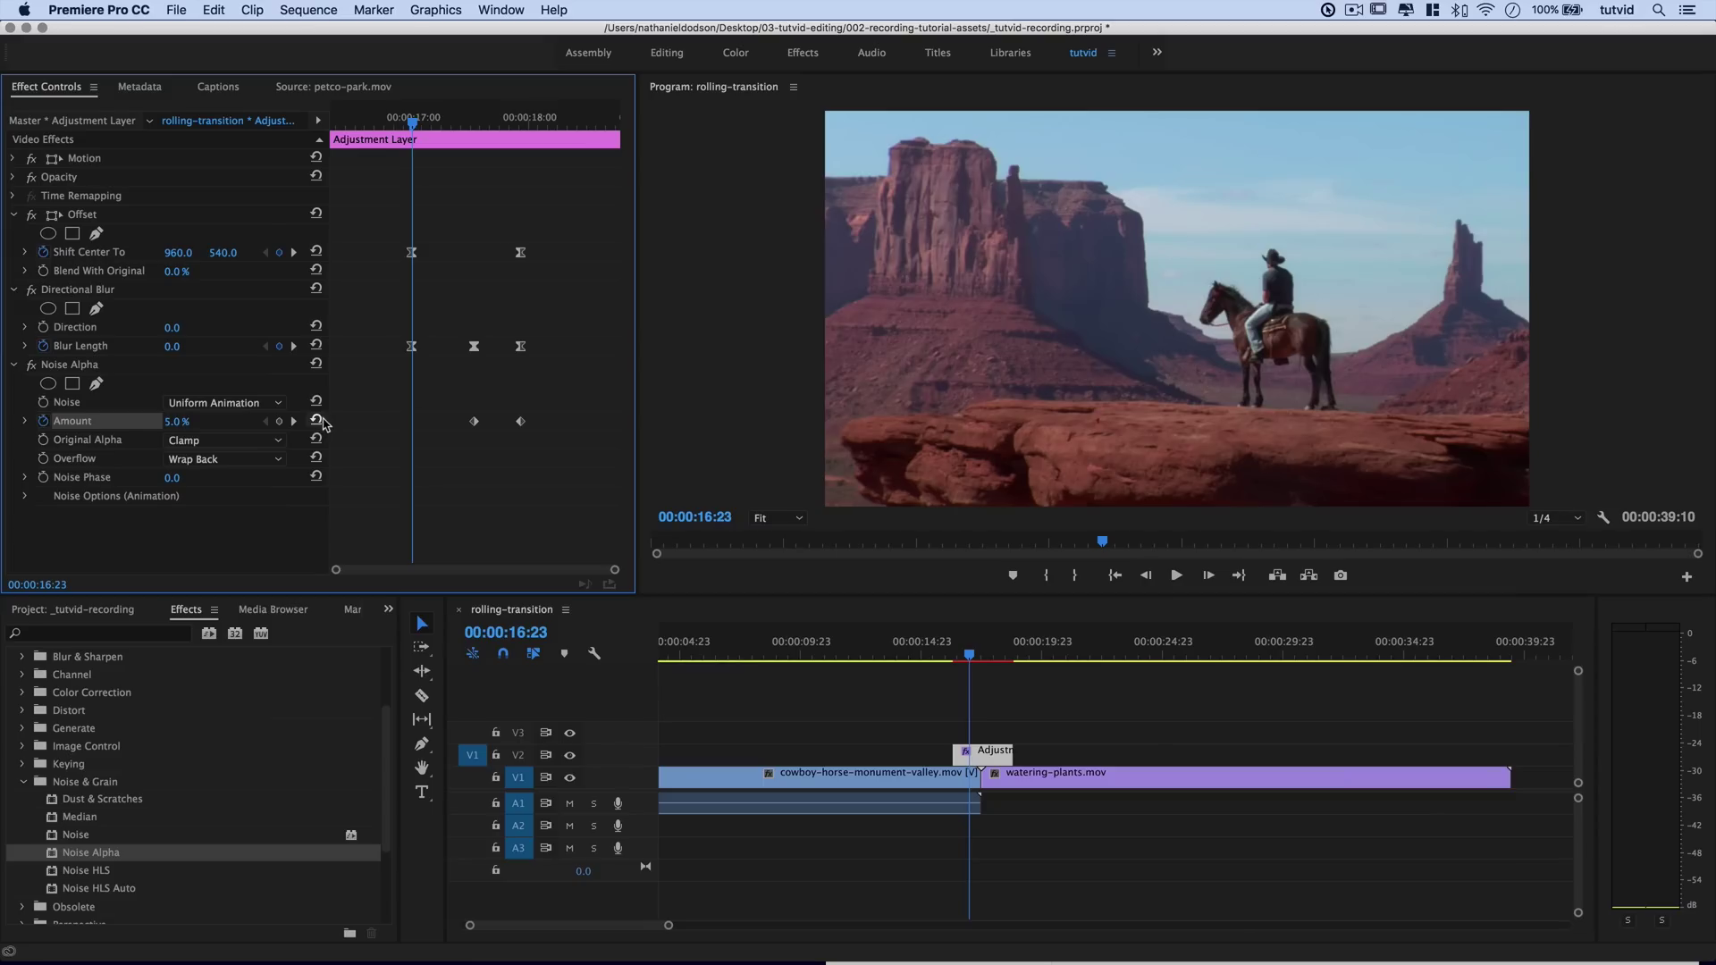
- Apply Ease In to the three Noise Alpha Amount keyframes and preview the finished transition
drag(389, 389, 550, 426)
right_click(473, 426)
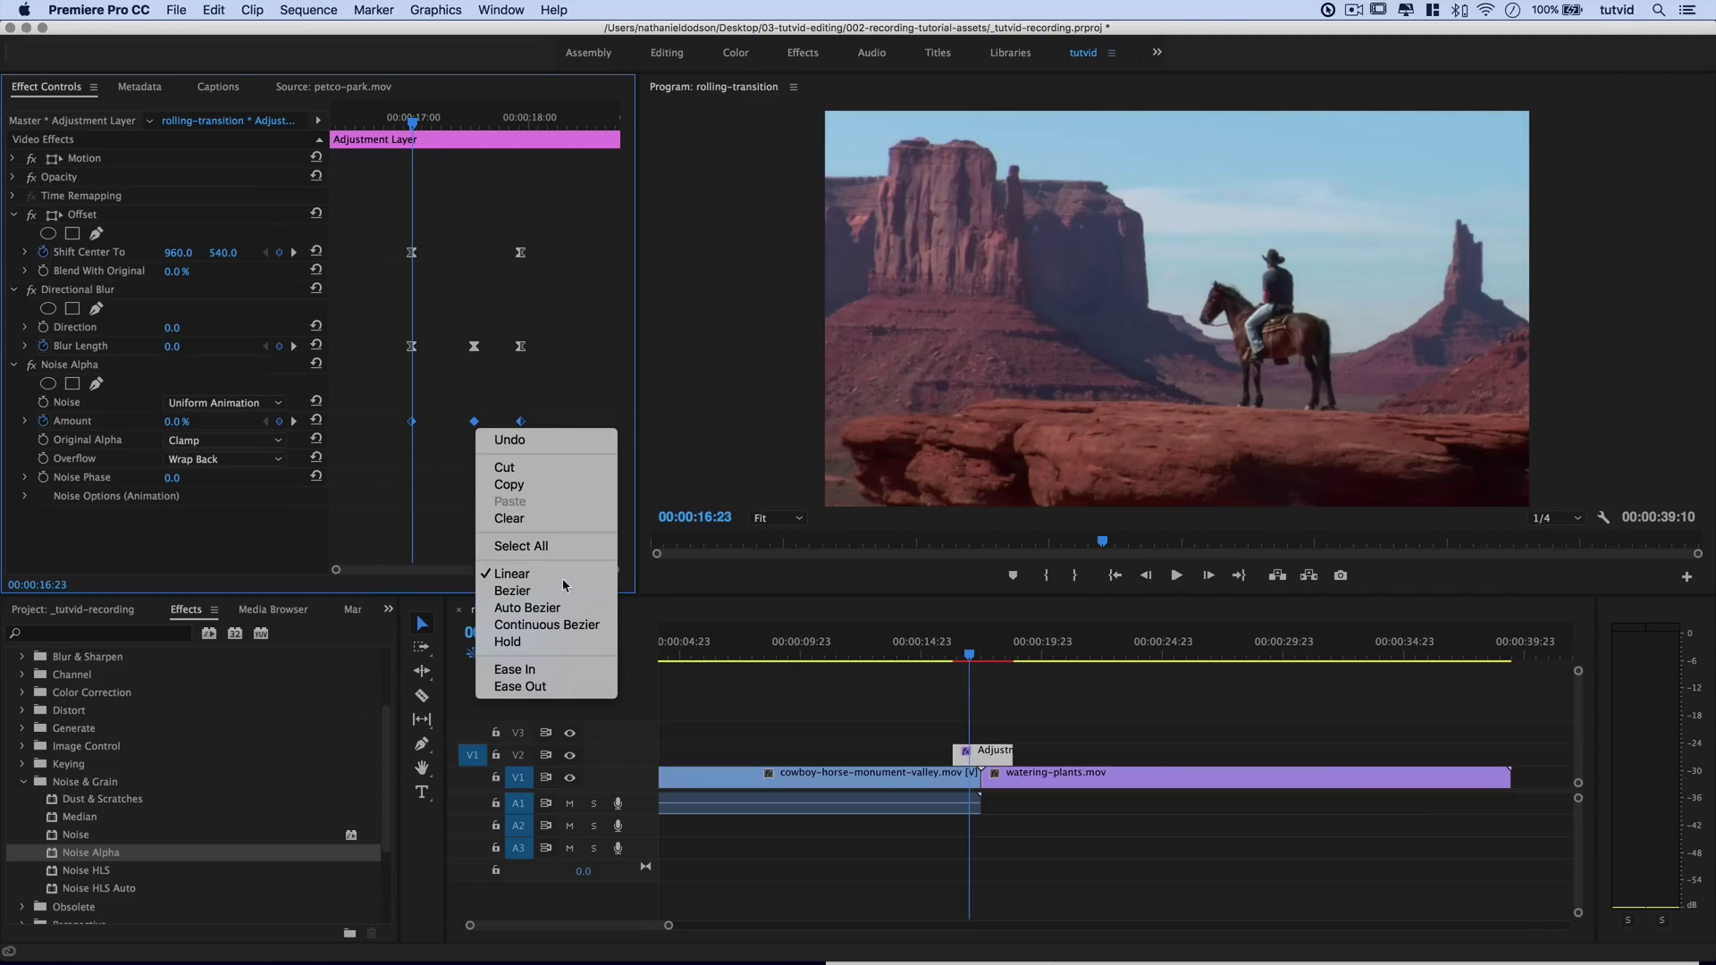
click(539, 666)
click(459, 464)
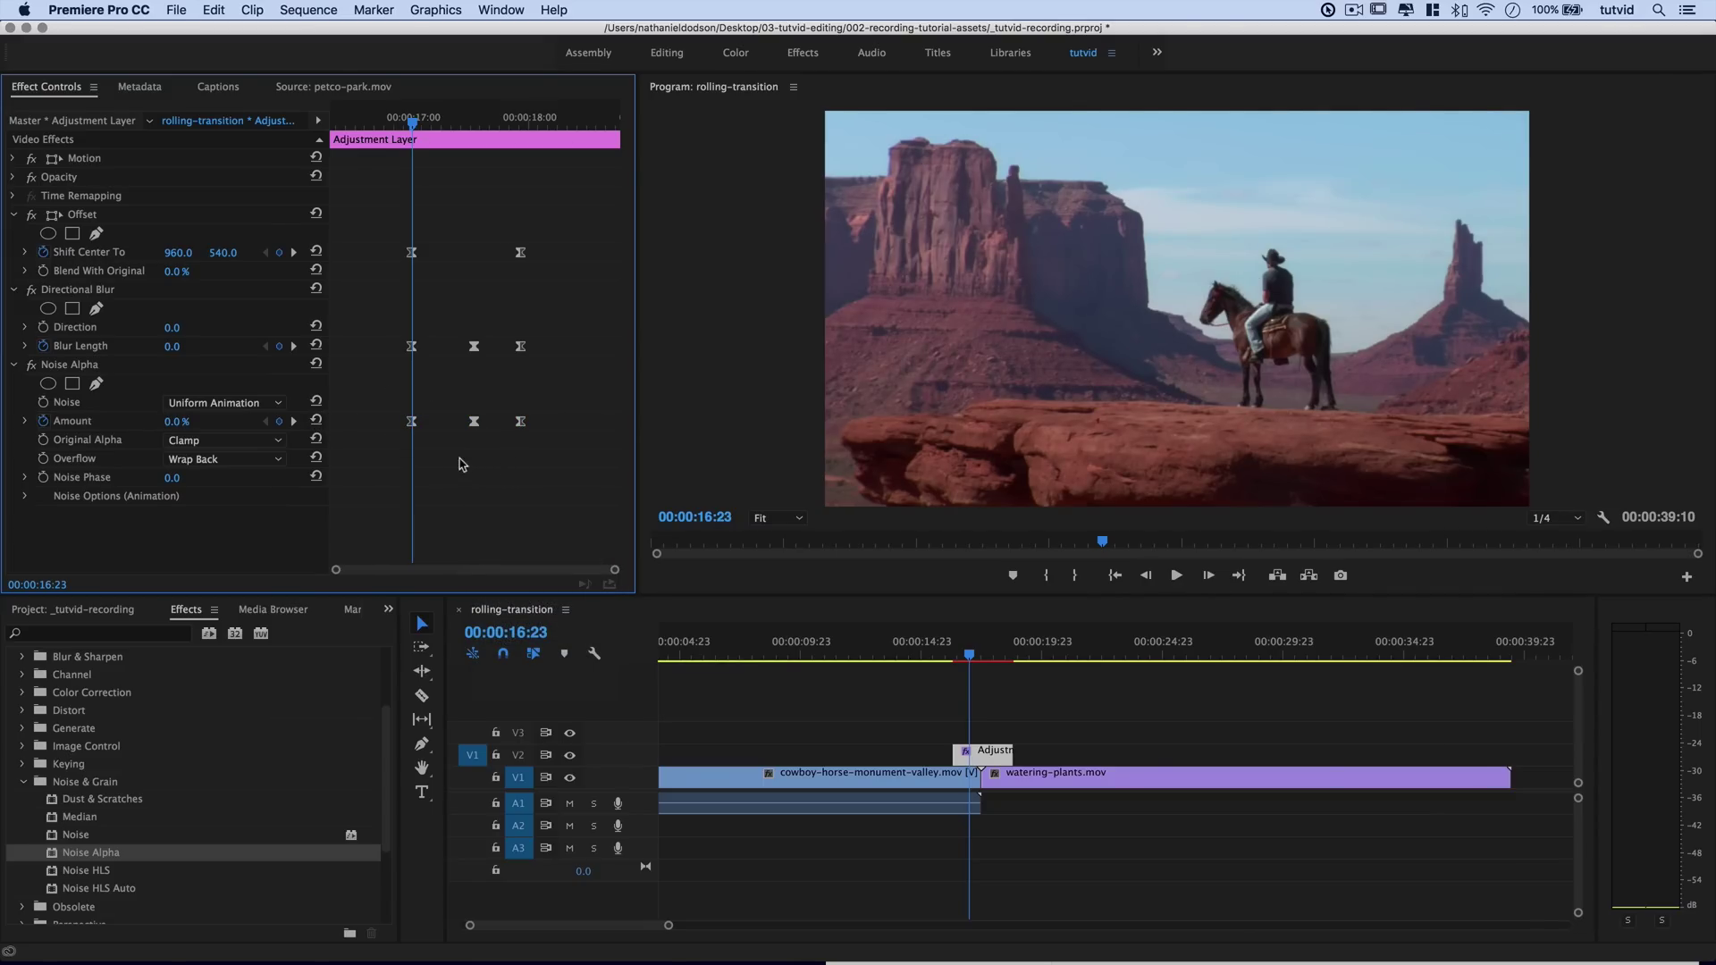
drag(394, 122, 379, 122)
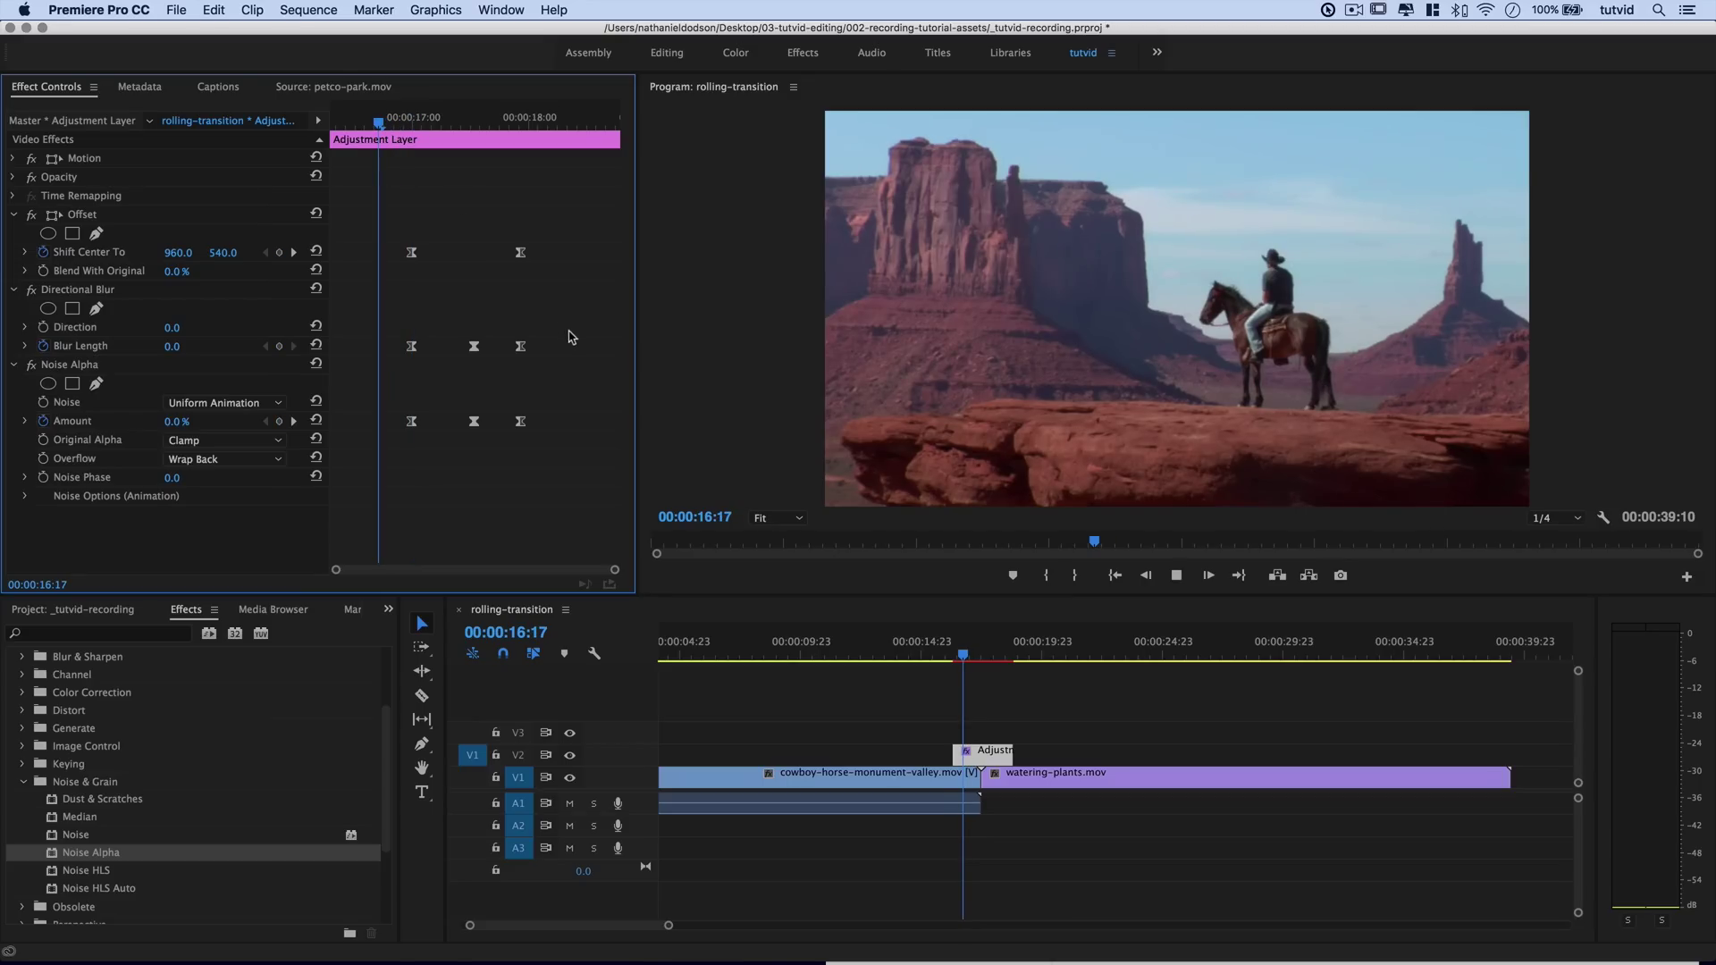
key(space)
key(space)
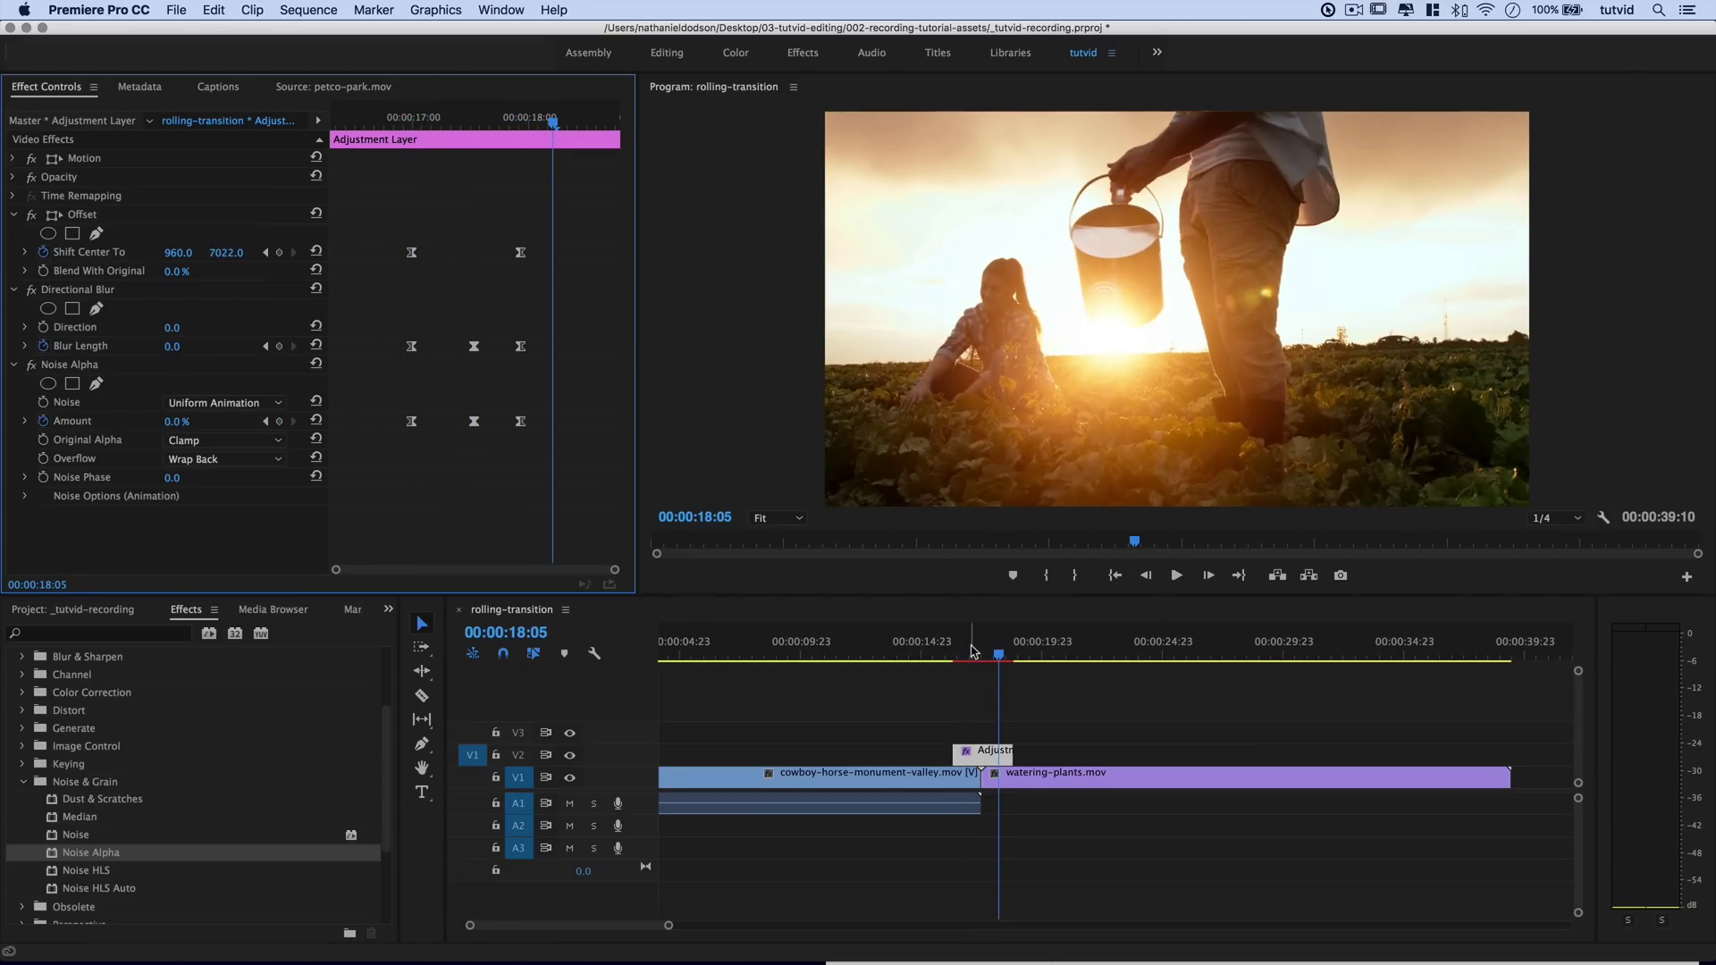
mouse_move(980, 643)
mouse_down()
mouse_move(957, 643)
mouse_move(991, 643)
mouse_up()
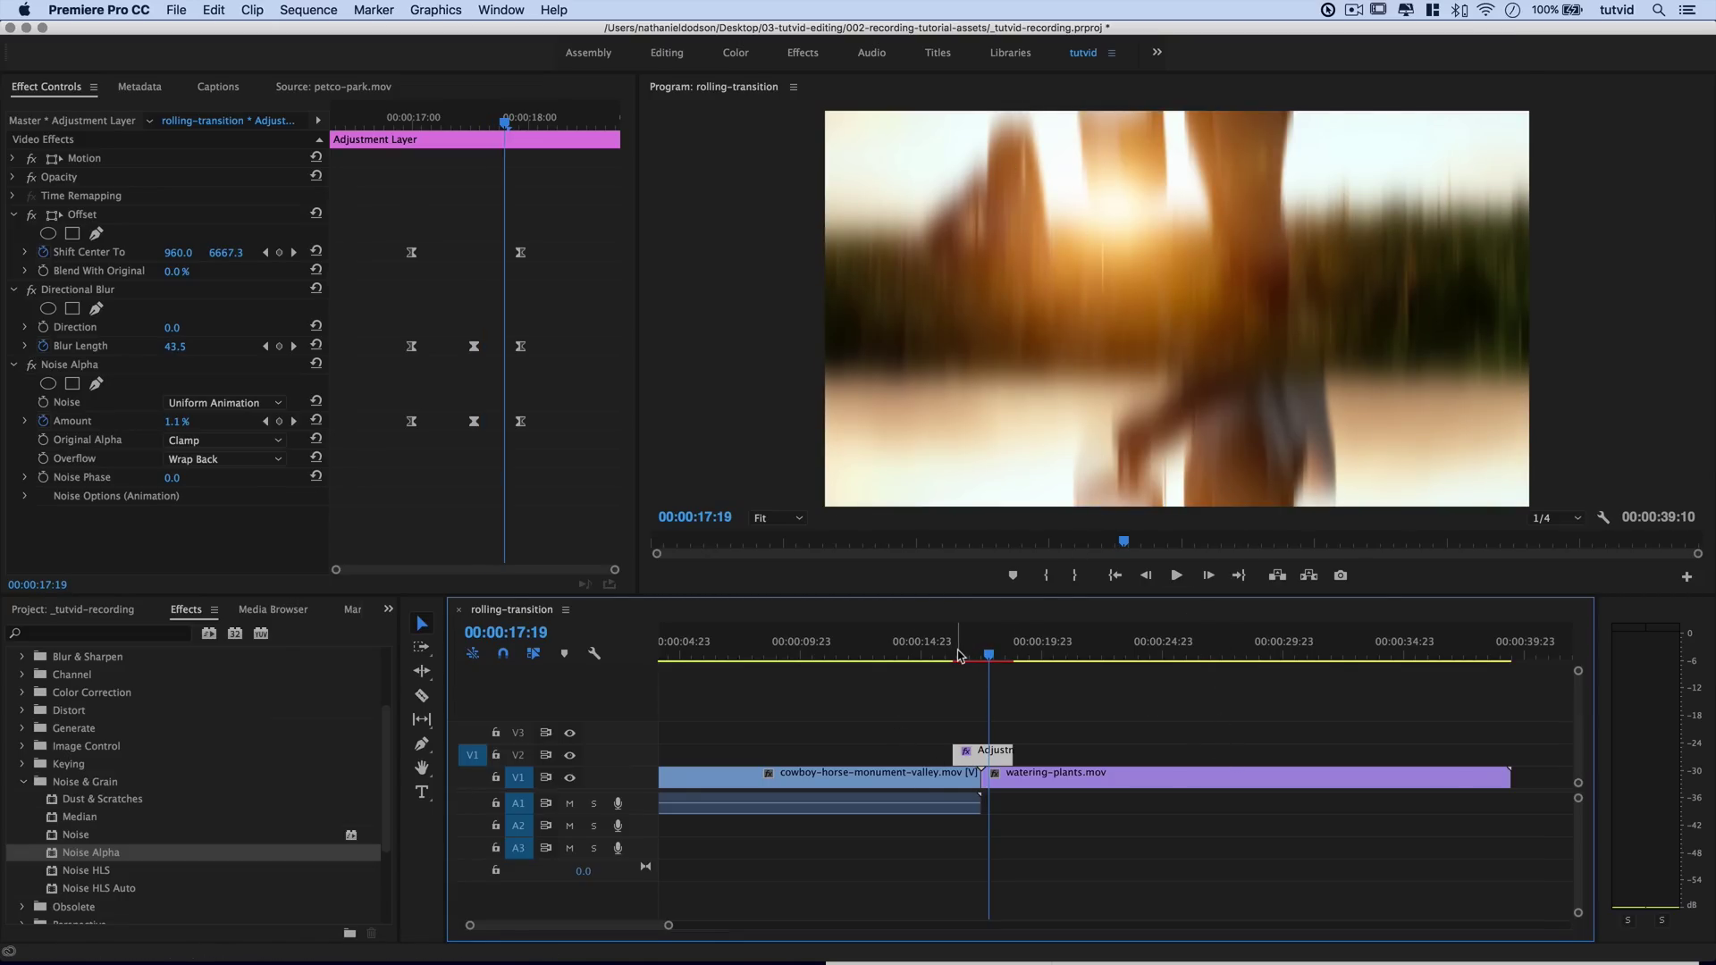
- Collapse the adjustment layer's Noise Alpha, Directional Blur and Offset effect settings
click(13, 366)
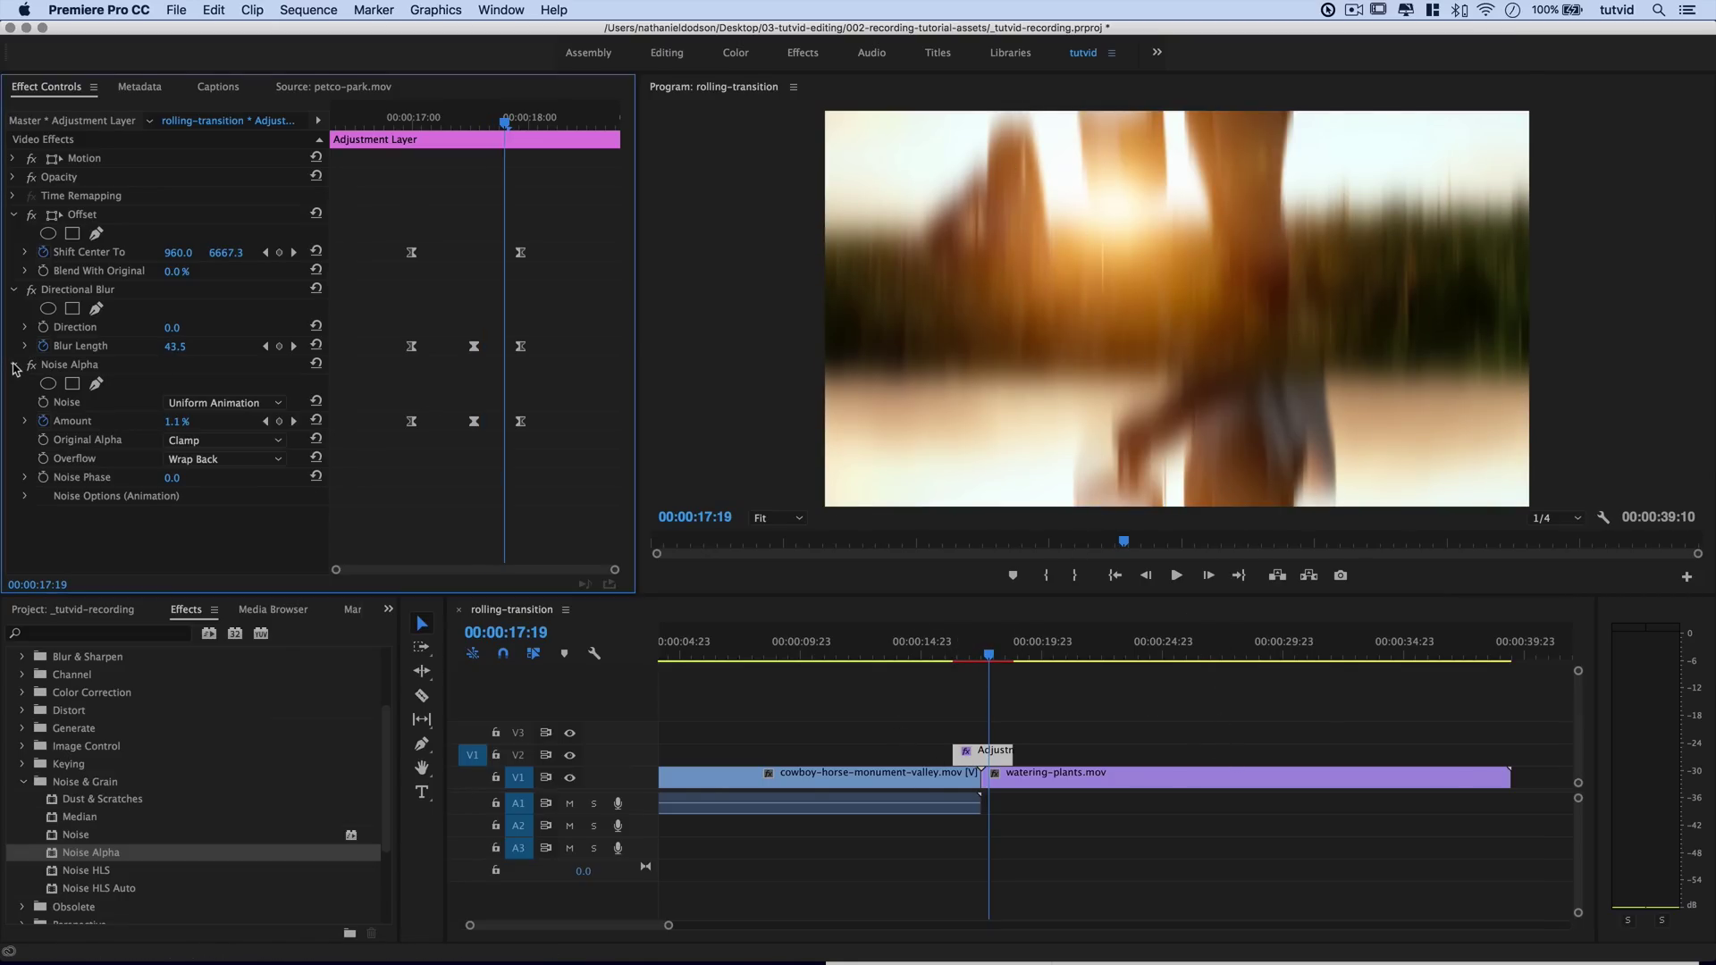
click(14, 291)
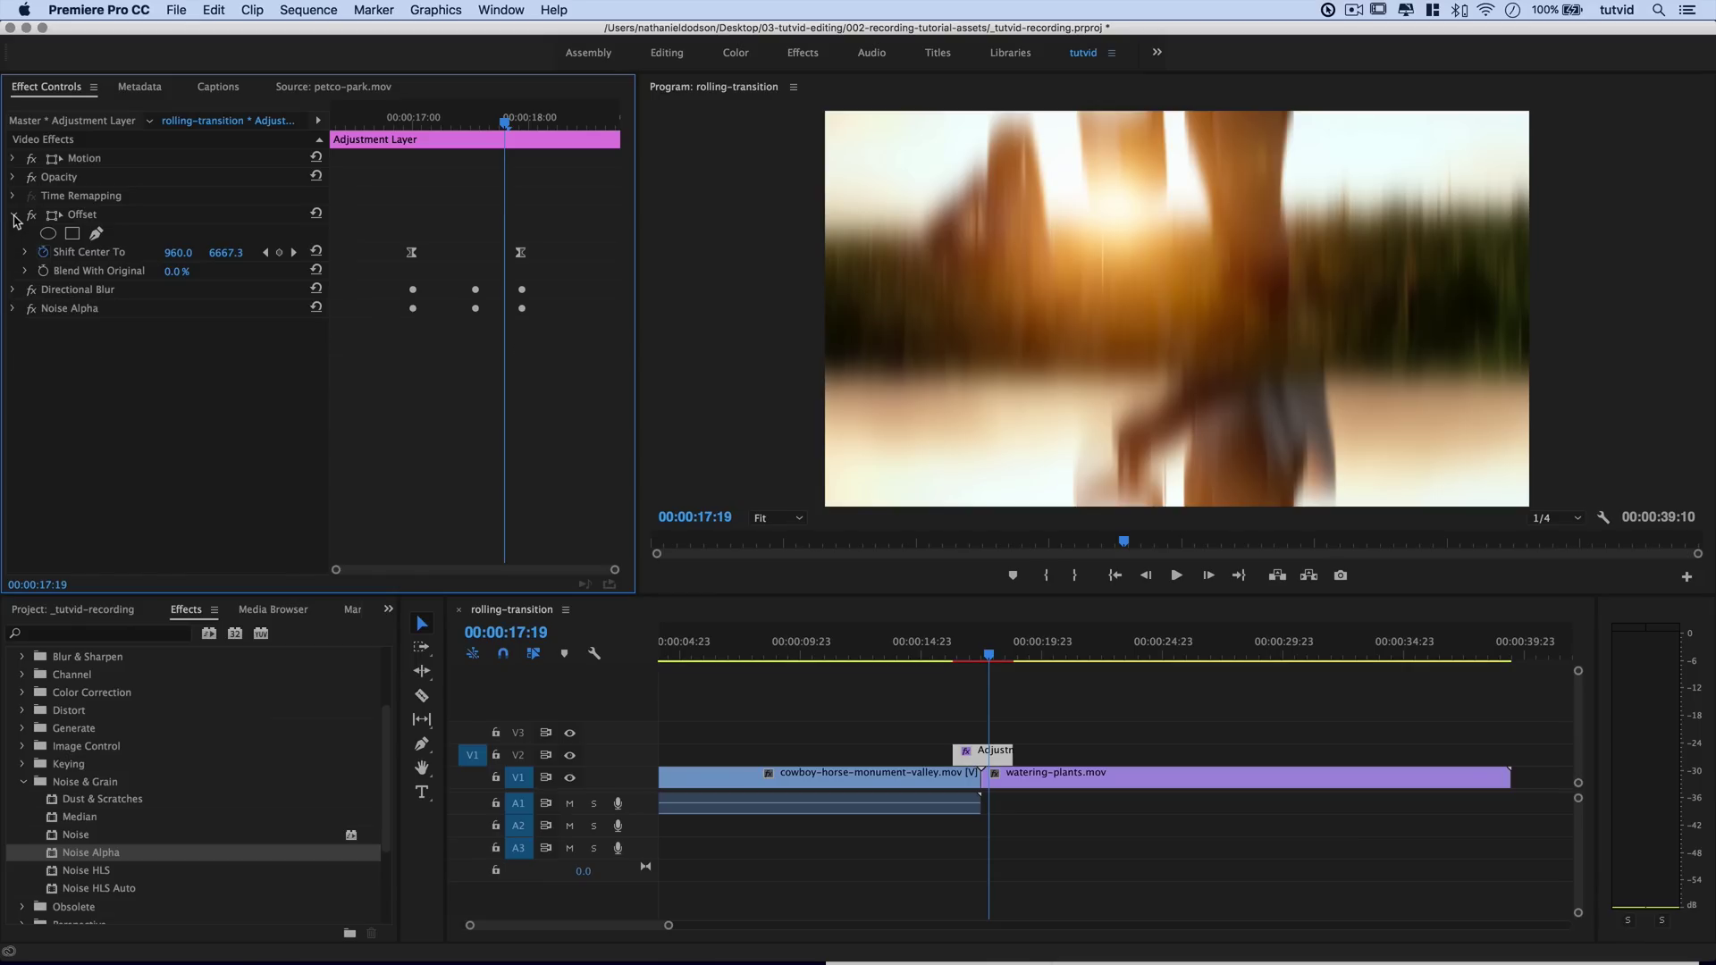
click(14, 215)
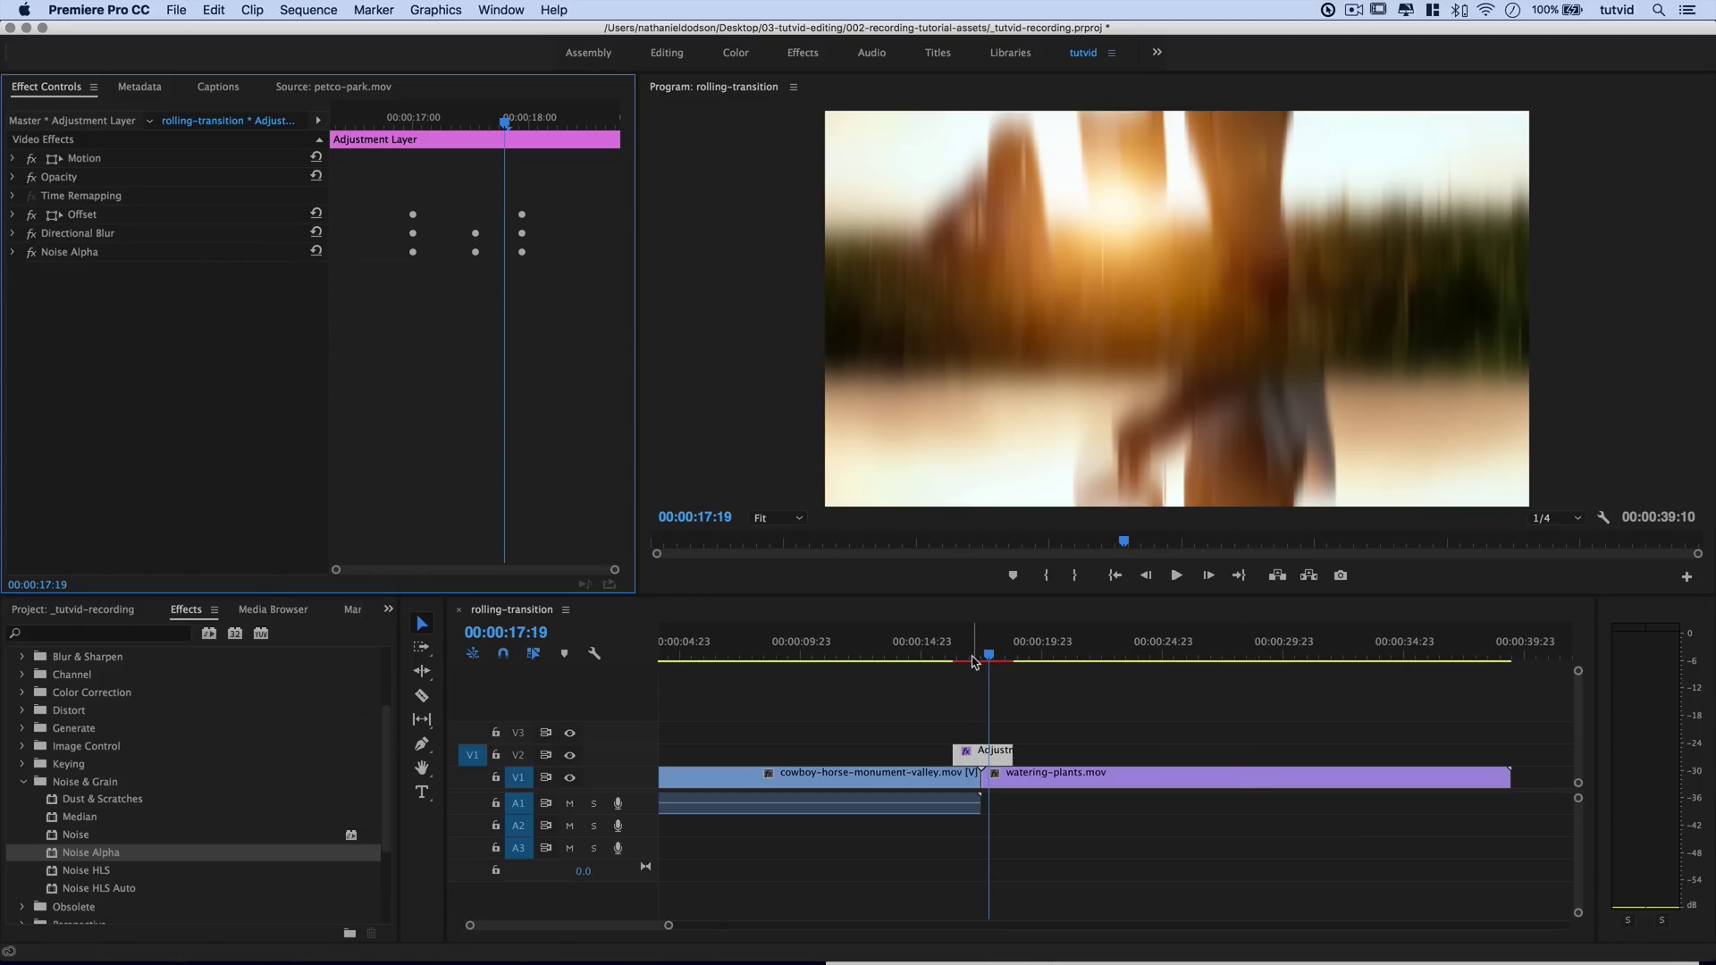
- Create a black color matte at 1920 × 1080, 23.976 fps, and name it mask-animator
click(105, 610)
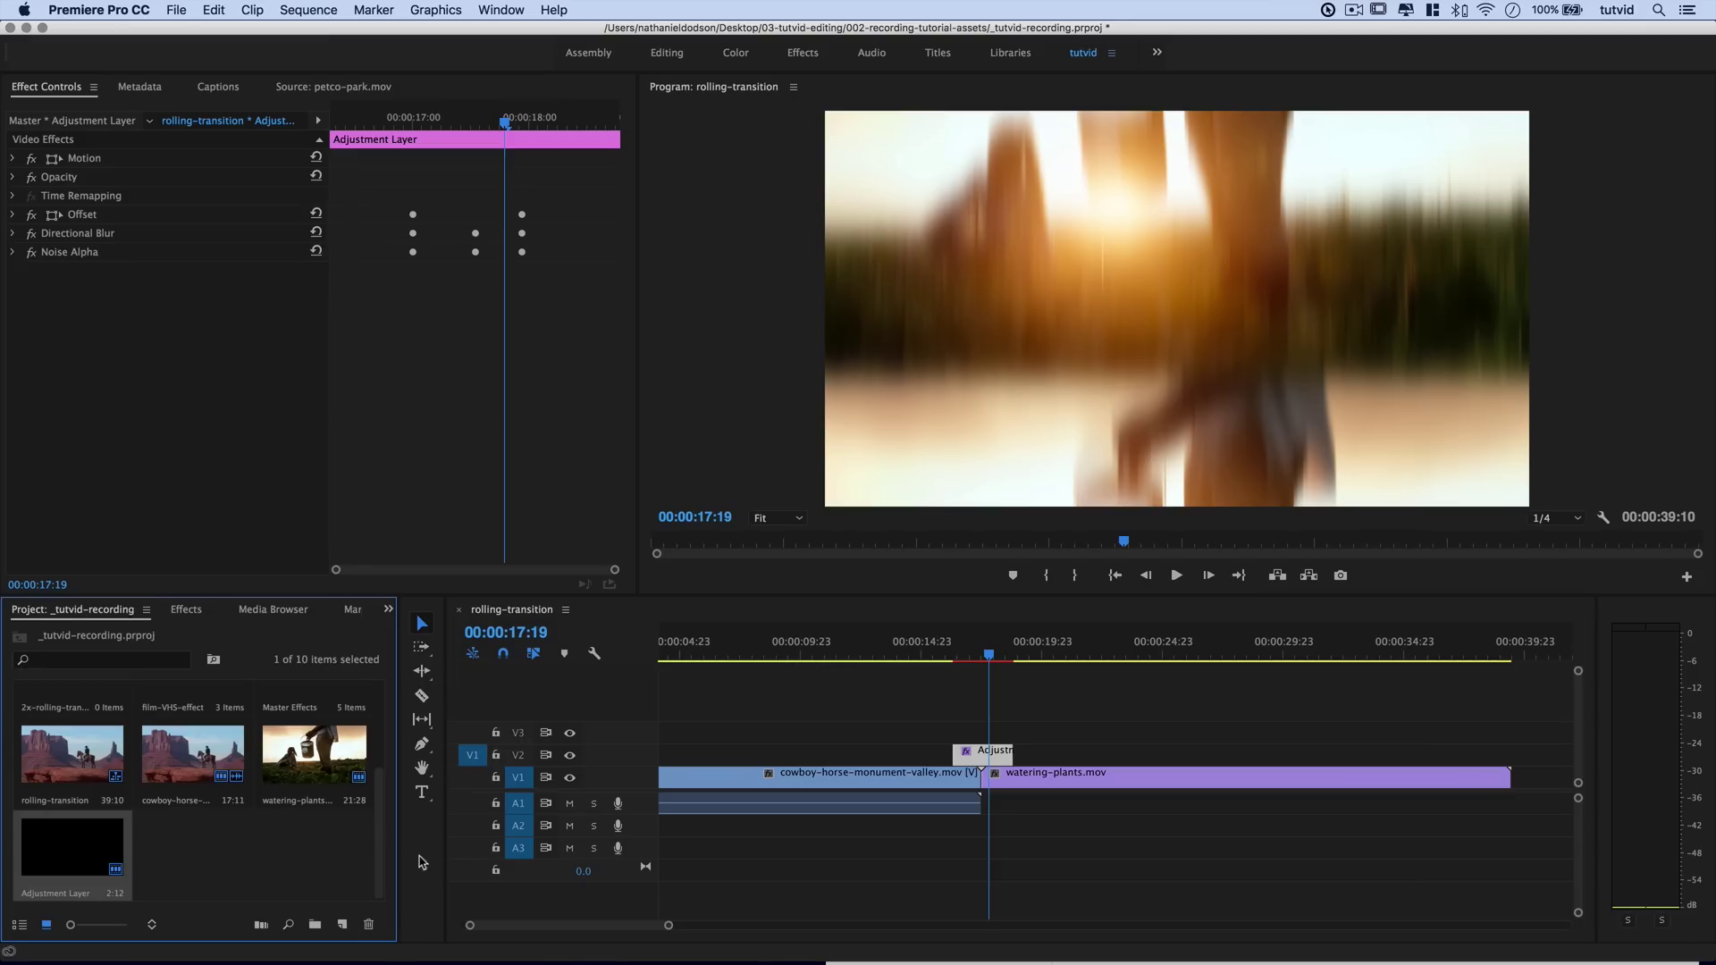
click(342, 924)
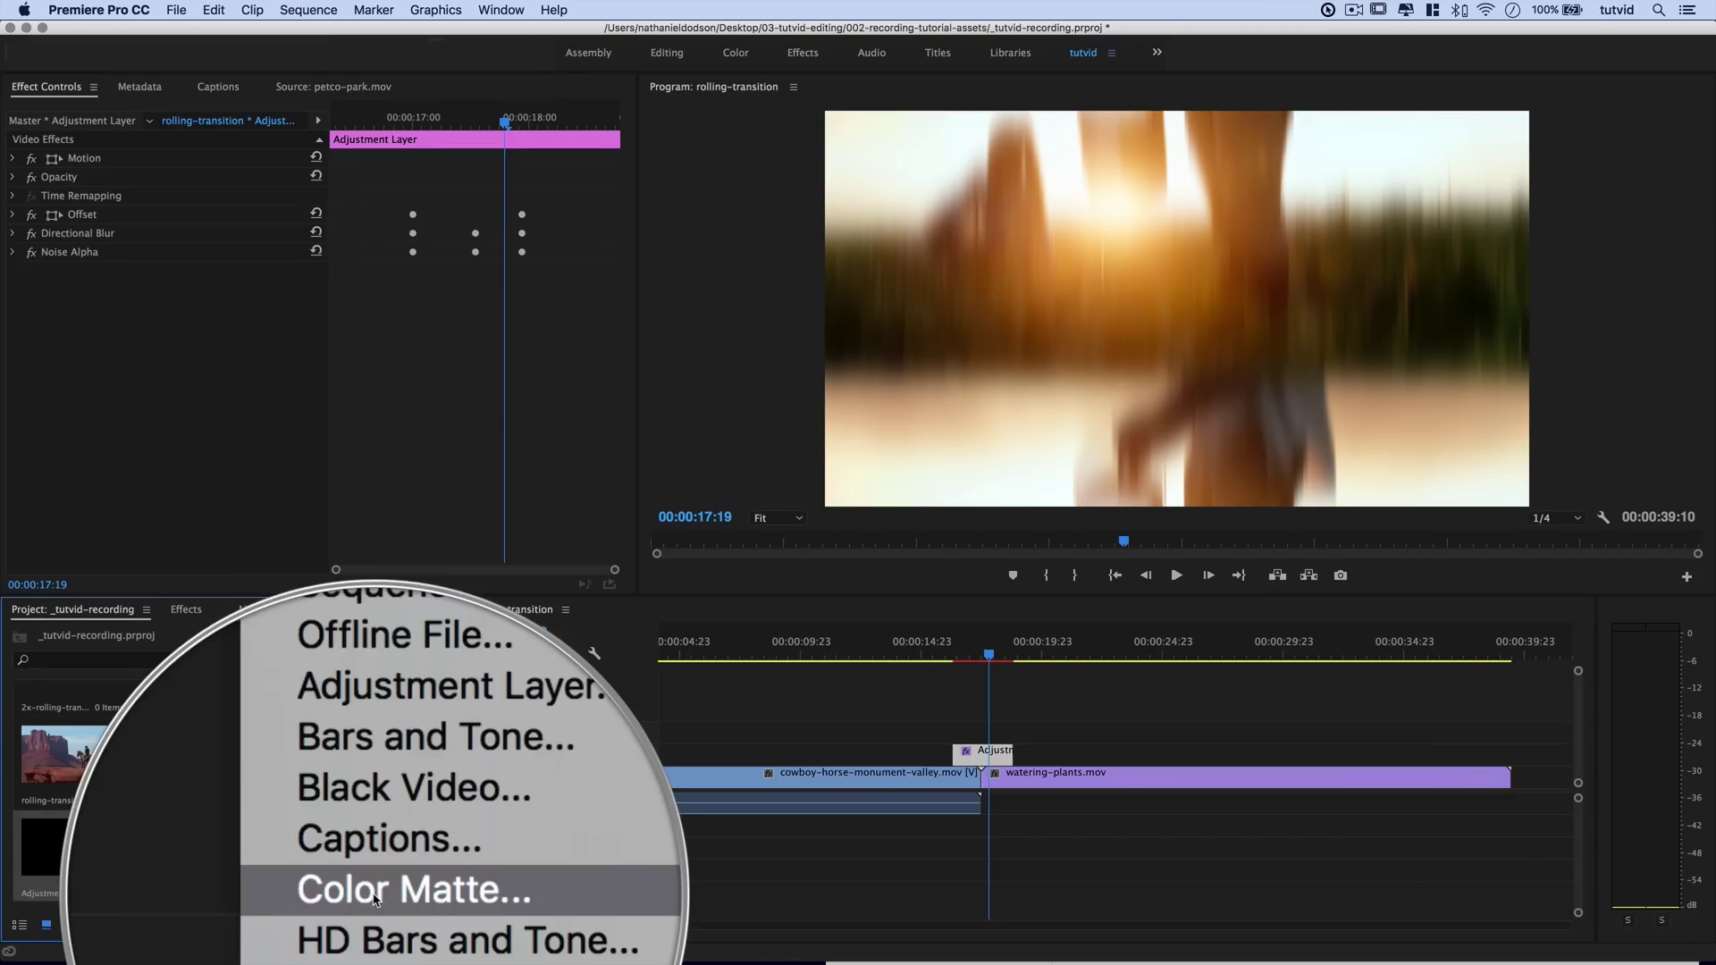
click(375, 893)
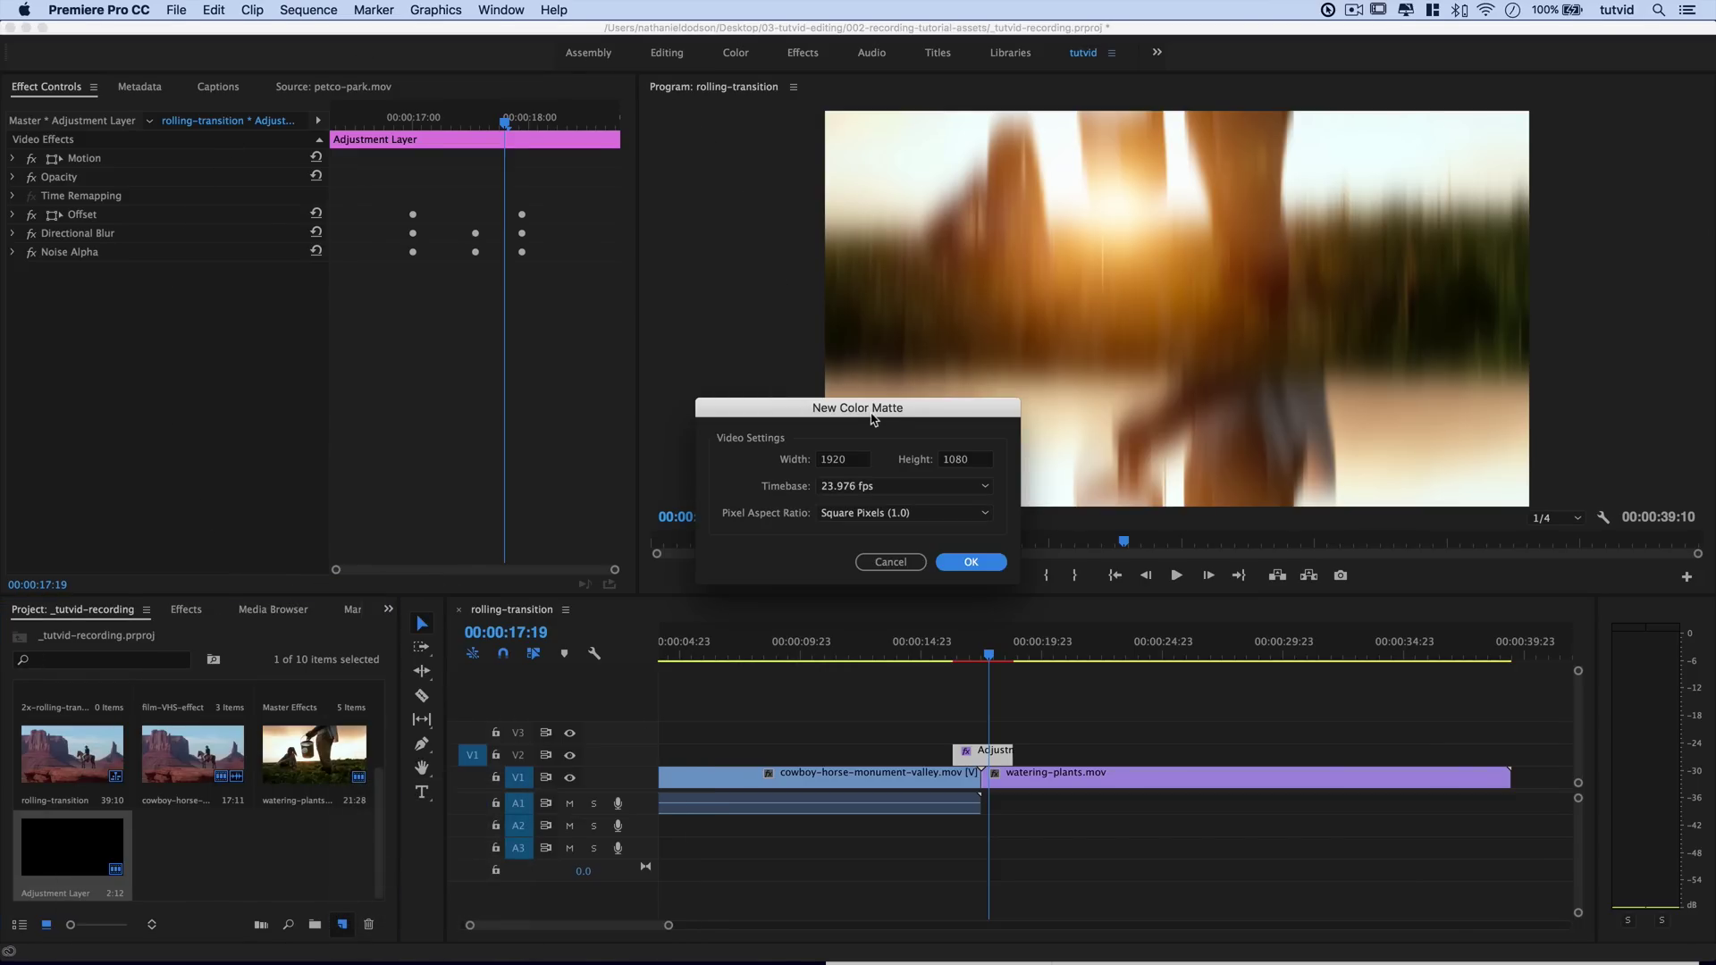
drag(872, 418, 806, 402)
click(902, 546)
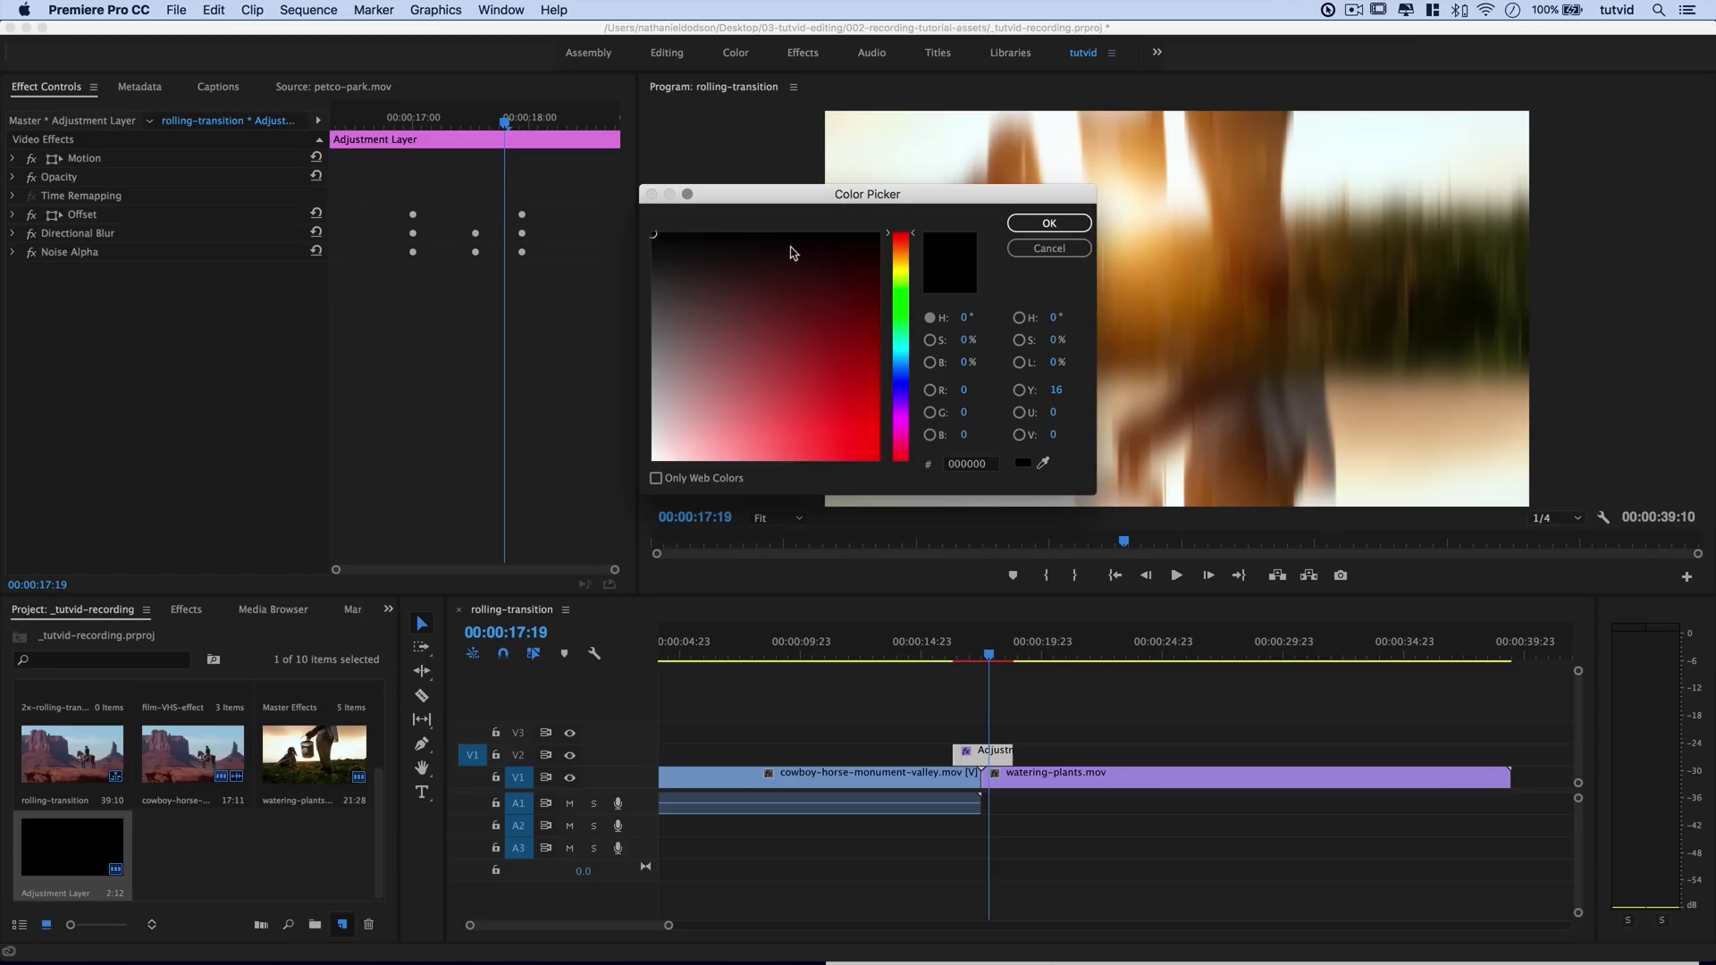
click(1050, 225)
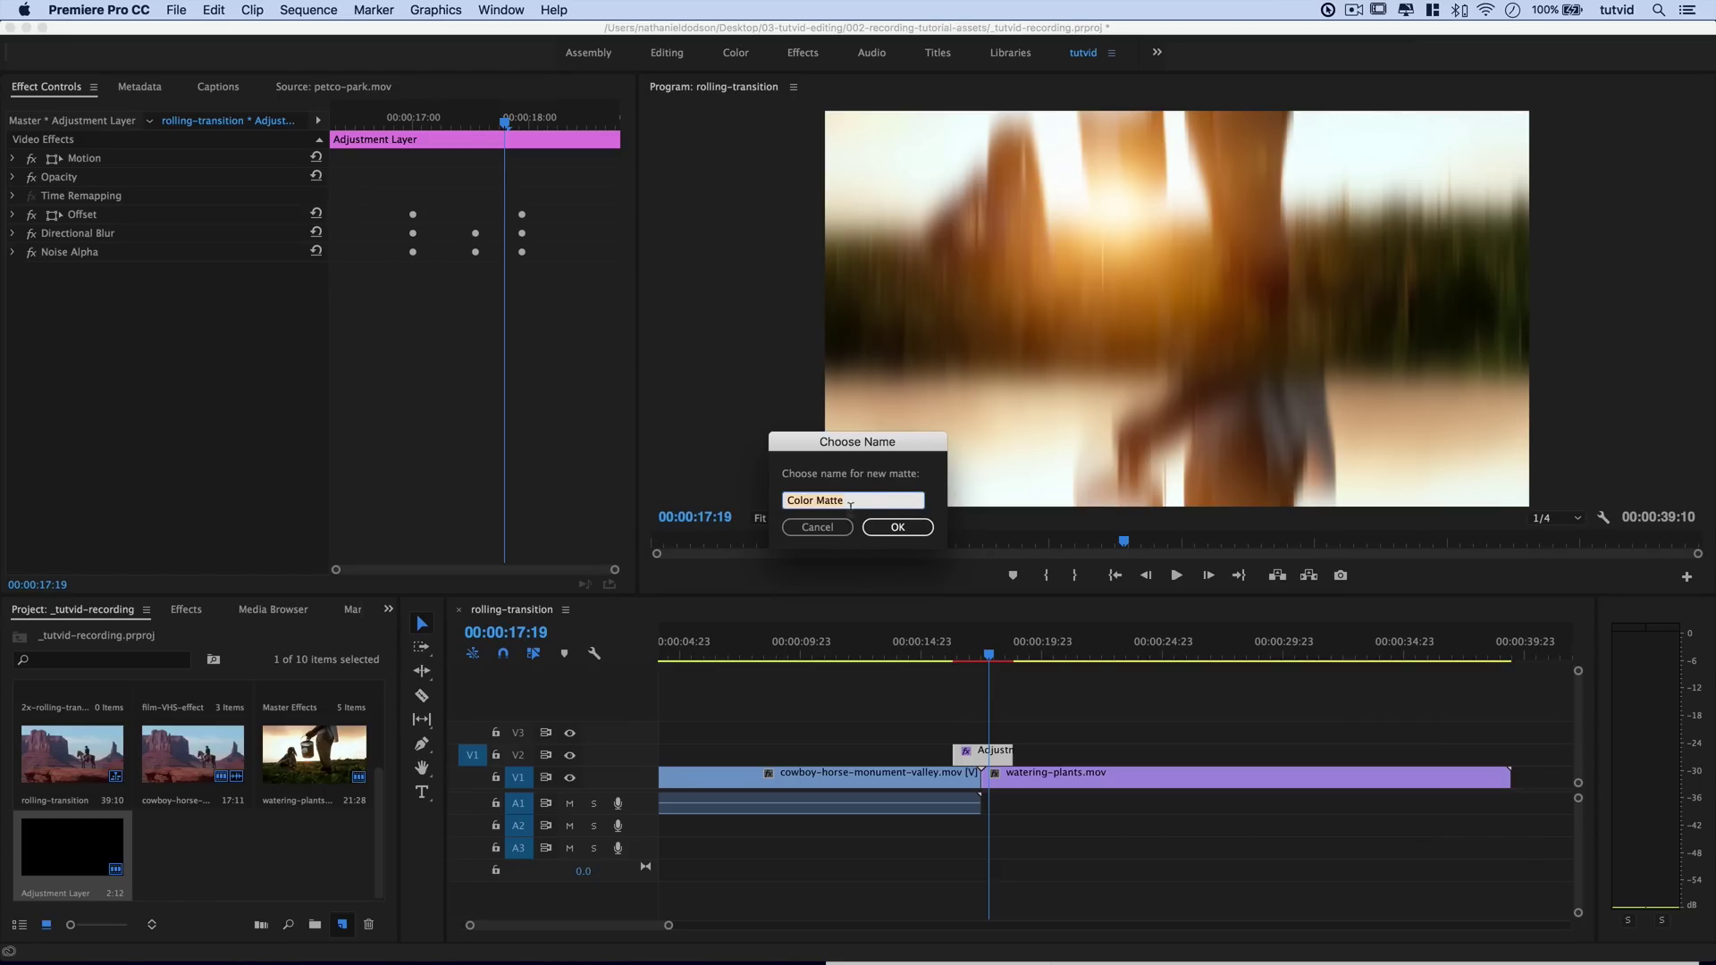
text(mask-animator)
key(Return)
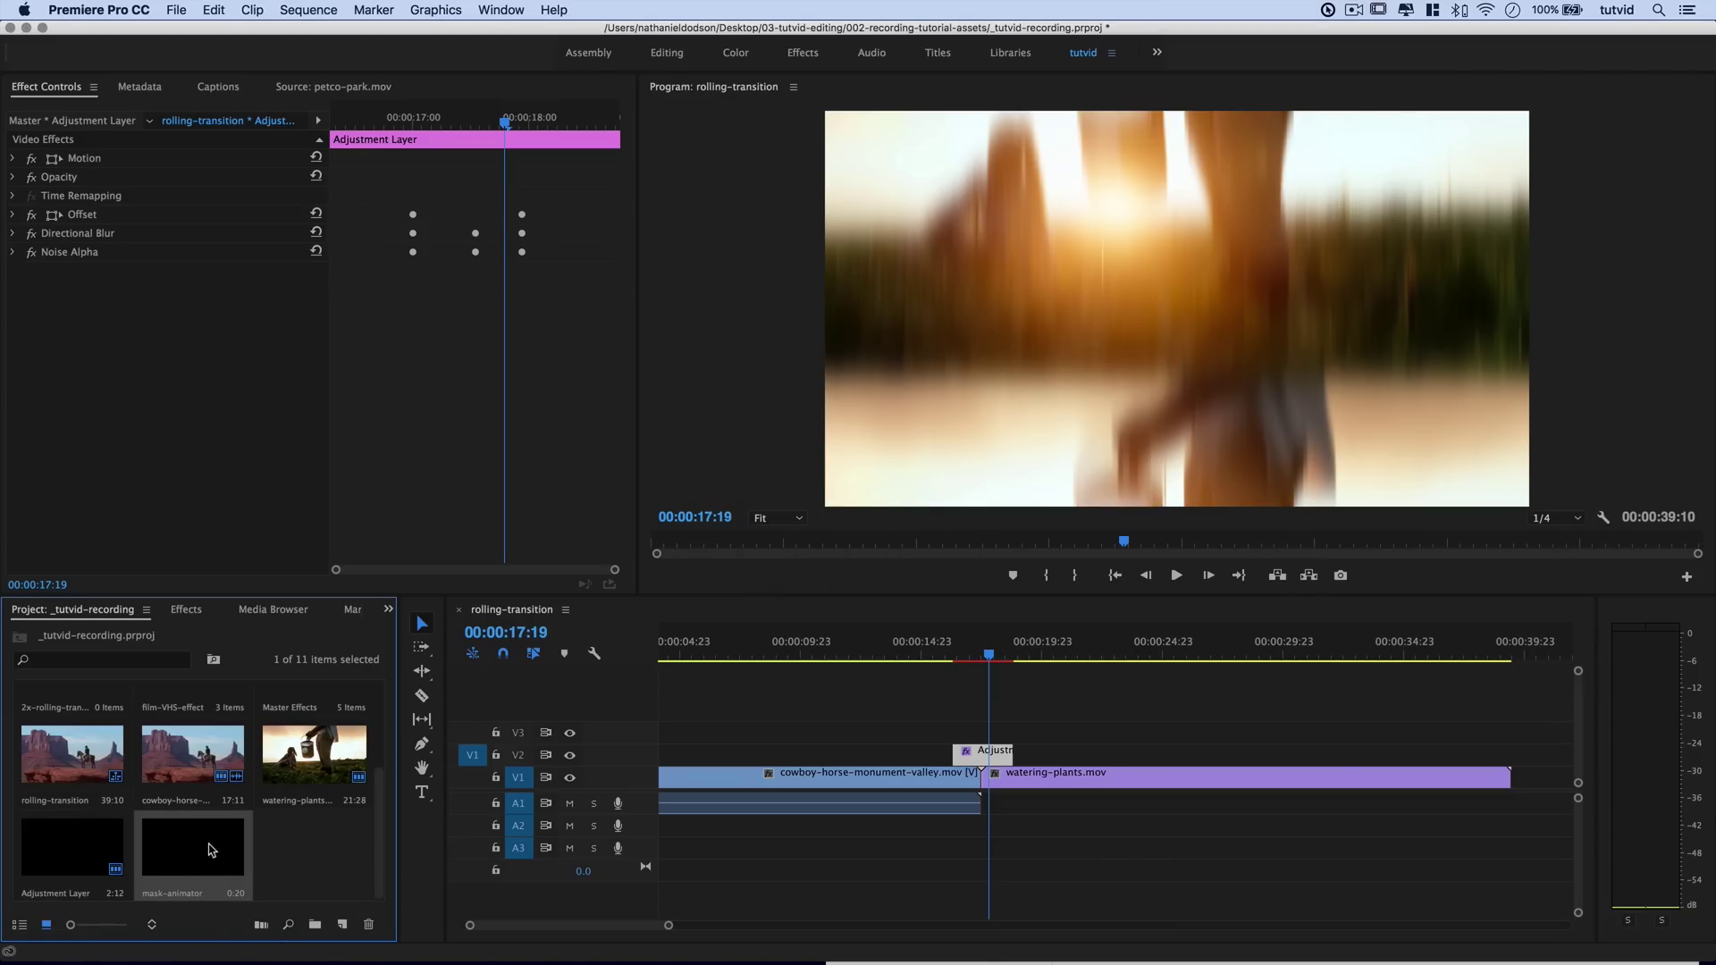
- Place the mask-animator matte on V2 above the watering-plants clip around 00:00:24:01 and select it
scroll(1295, 712, right, 3)
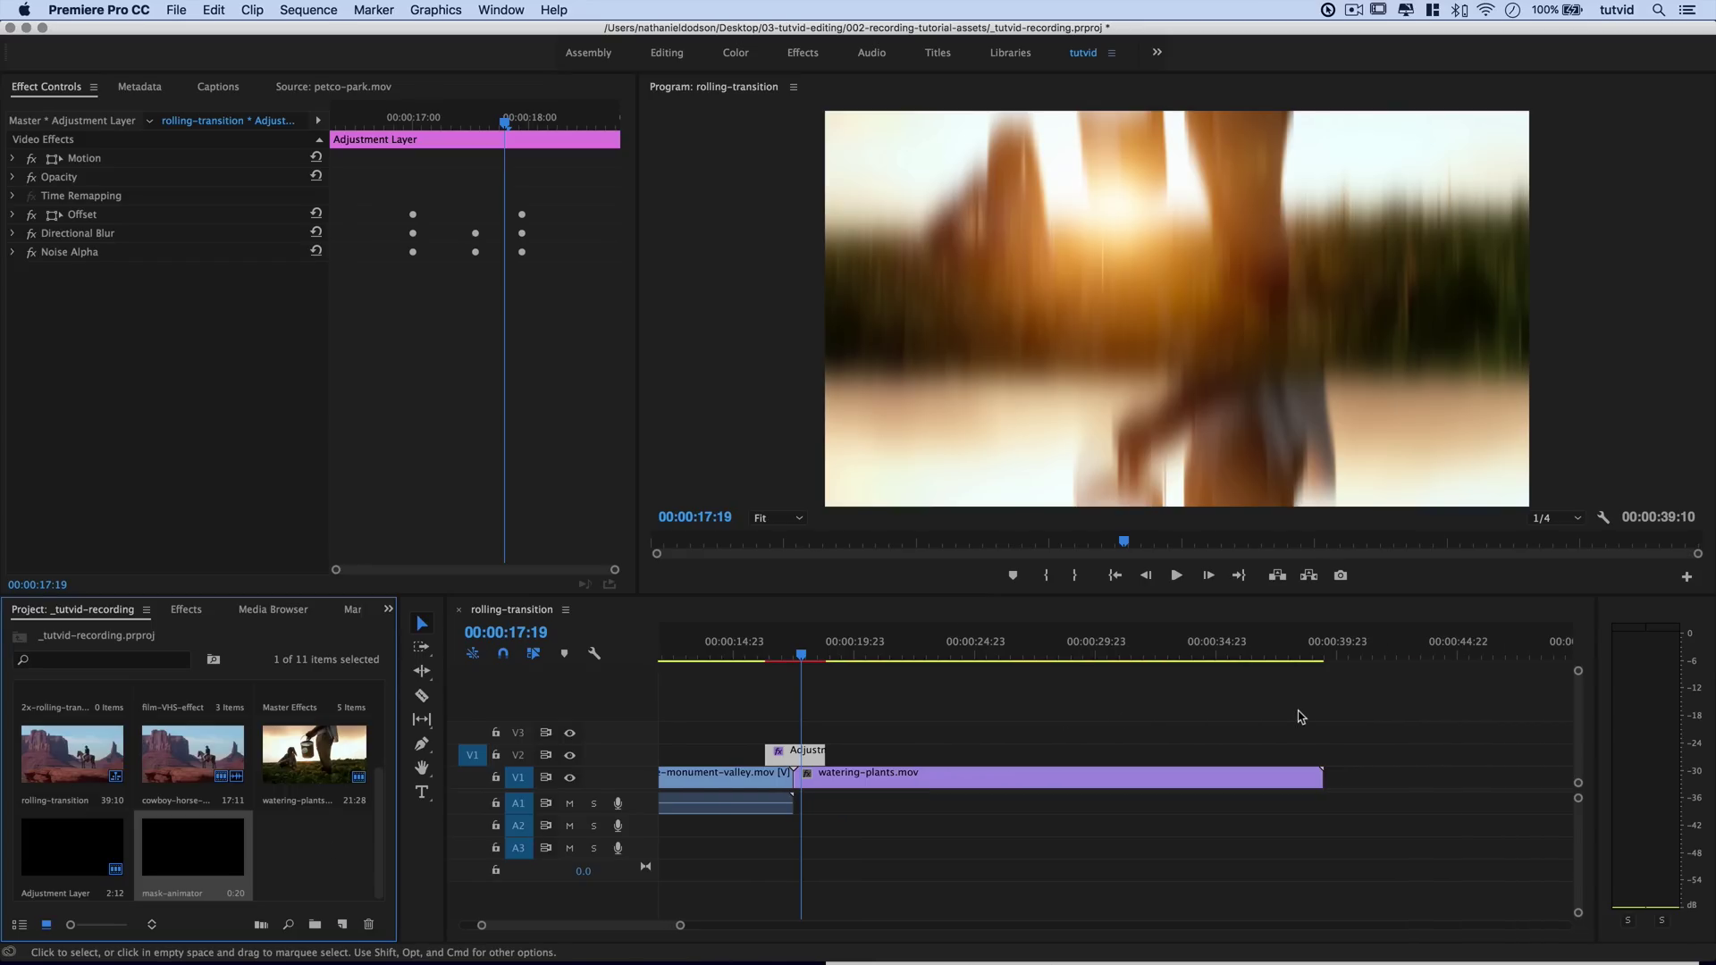
drag(182, 863, 951, 755)
drag(950, 658, 953, 657)
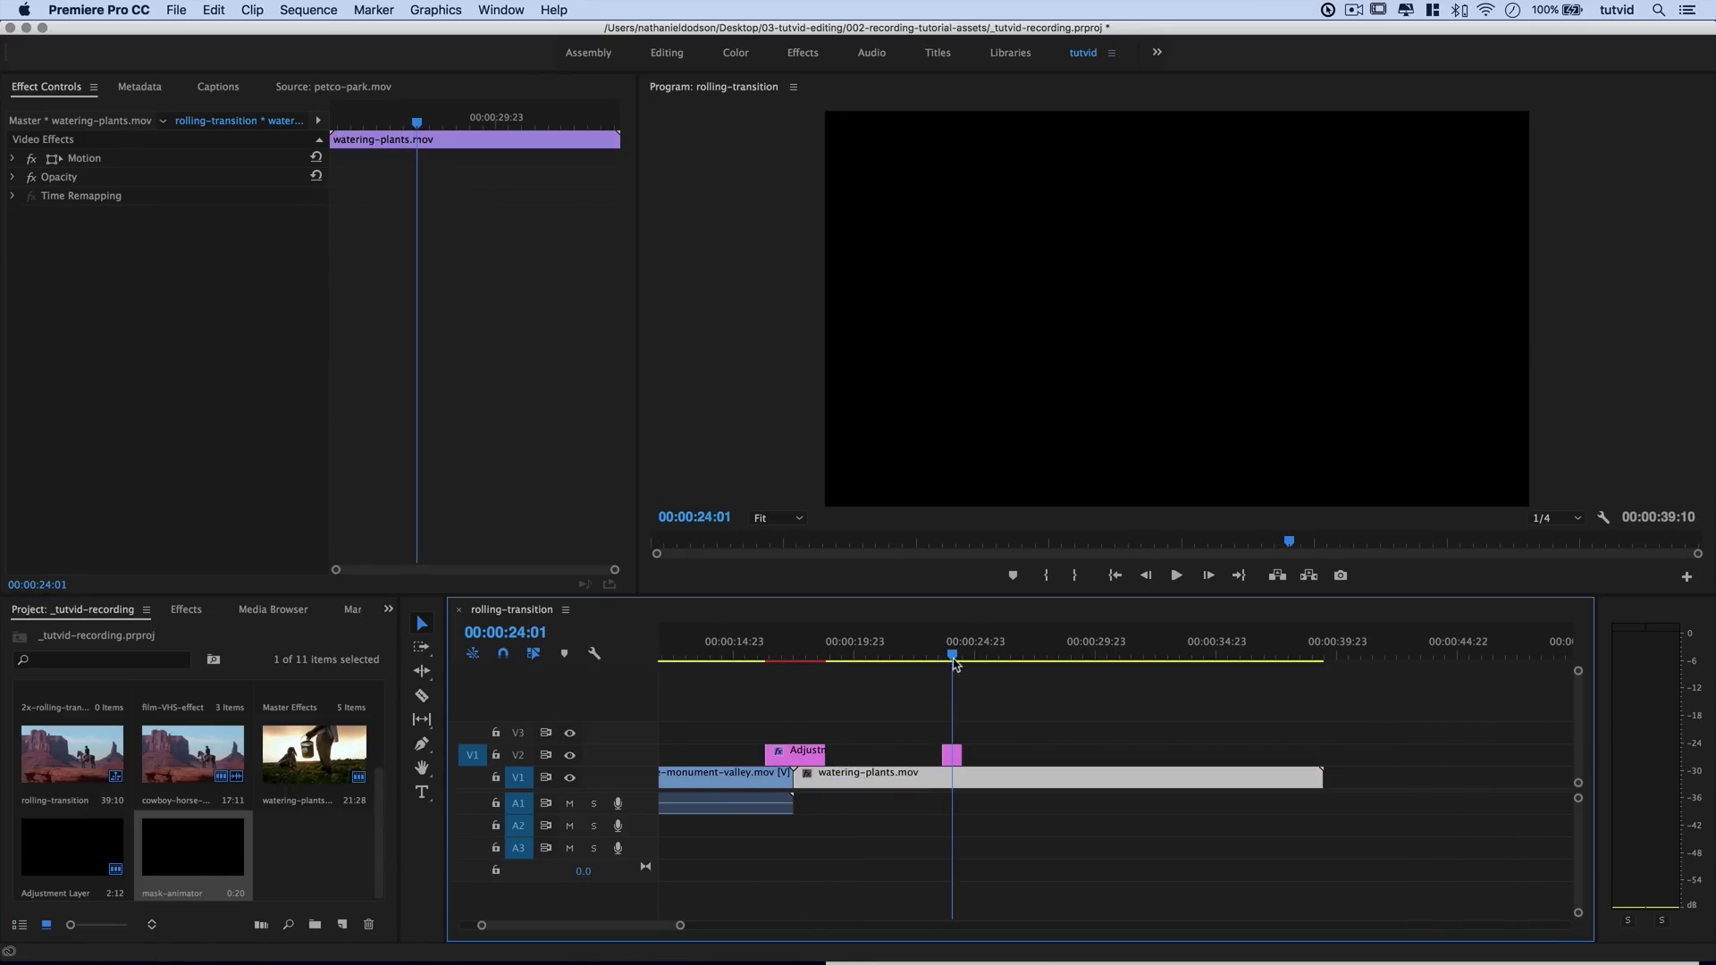
click(952, 755)
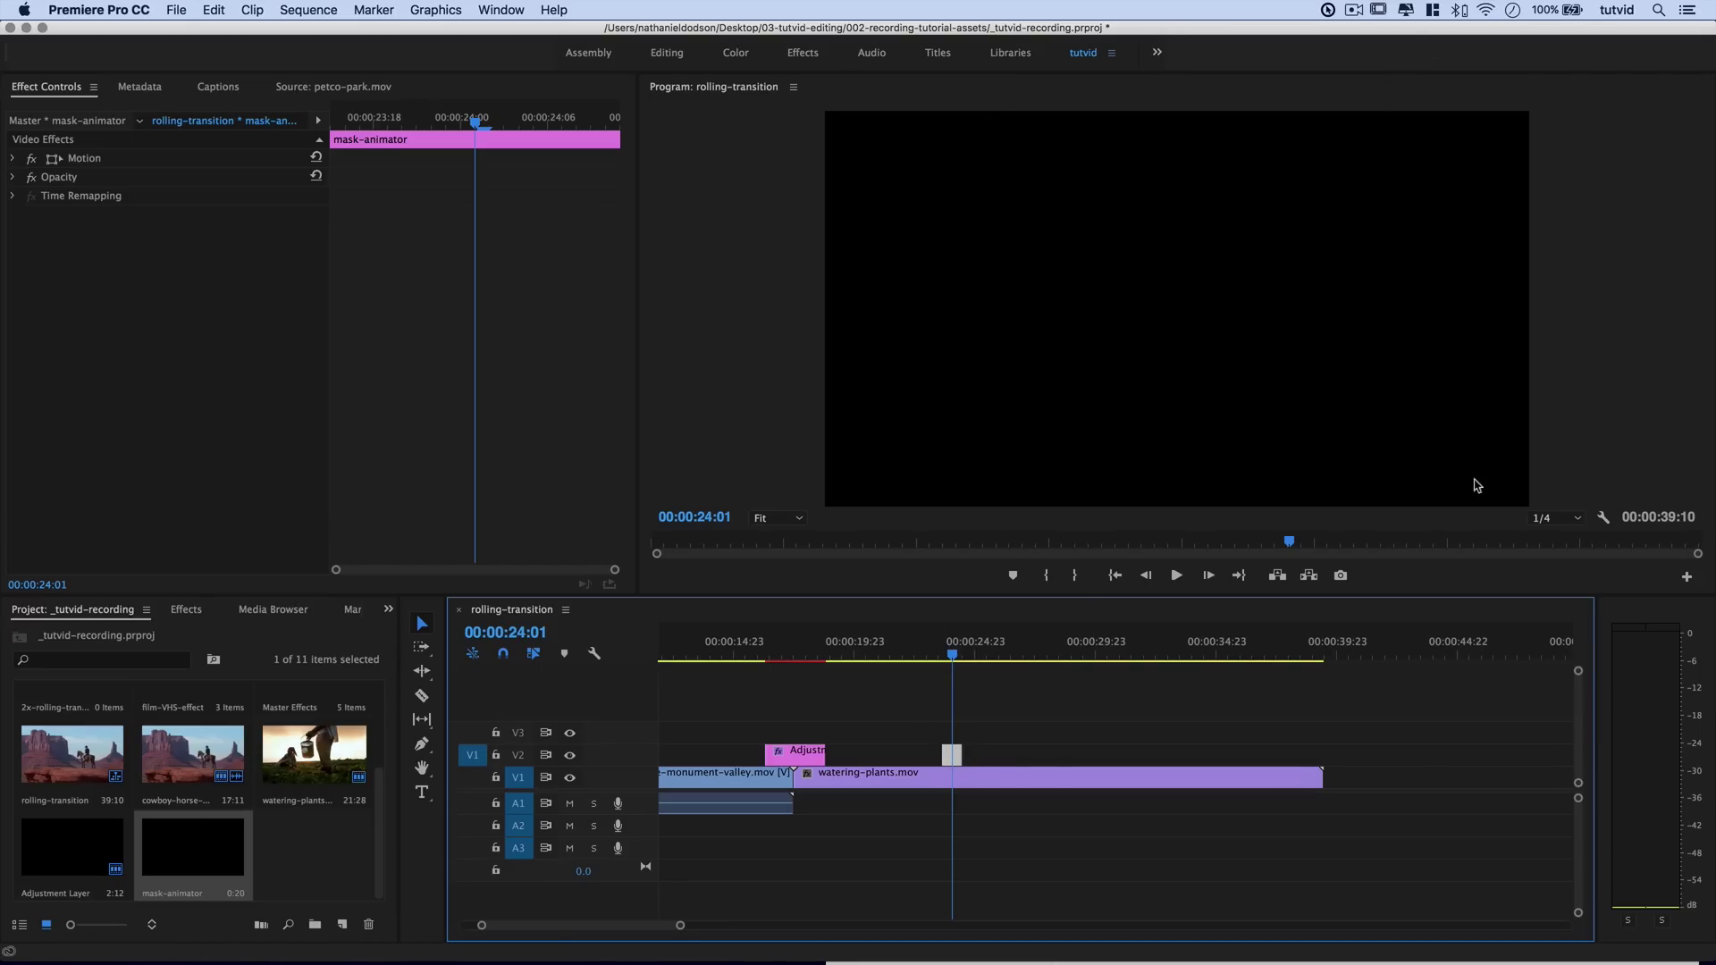
click(951, 755)
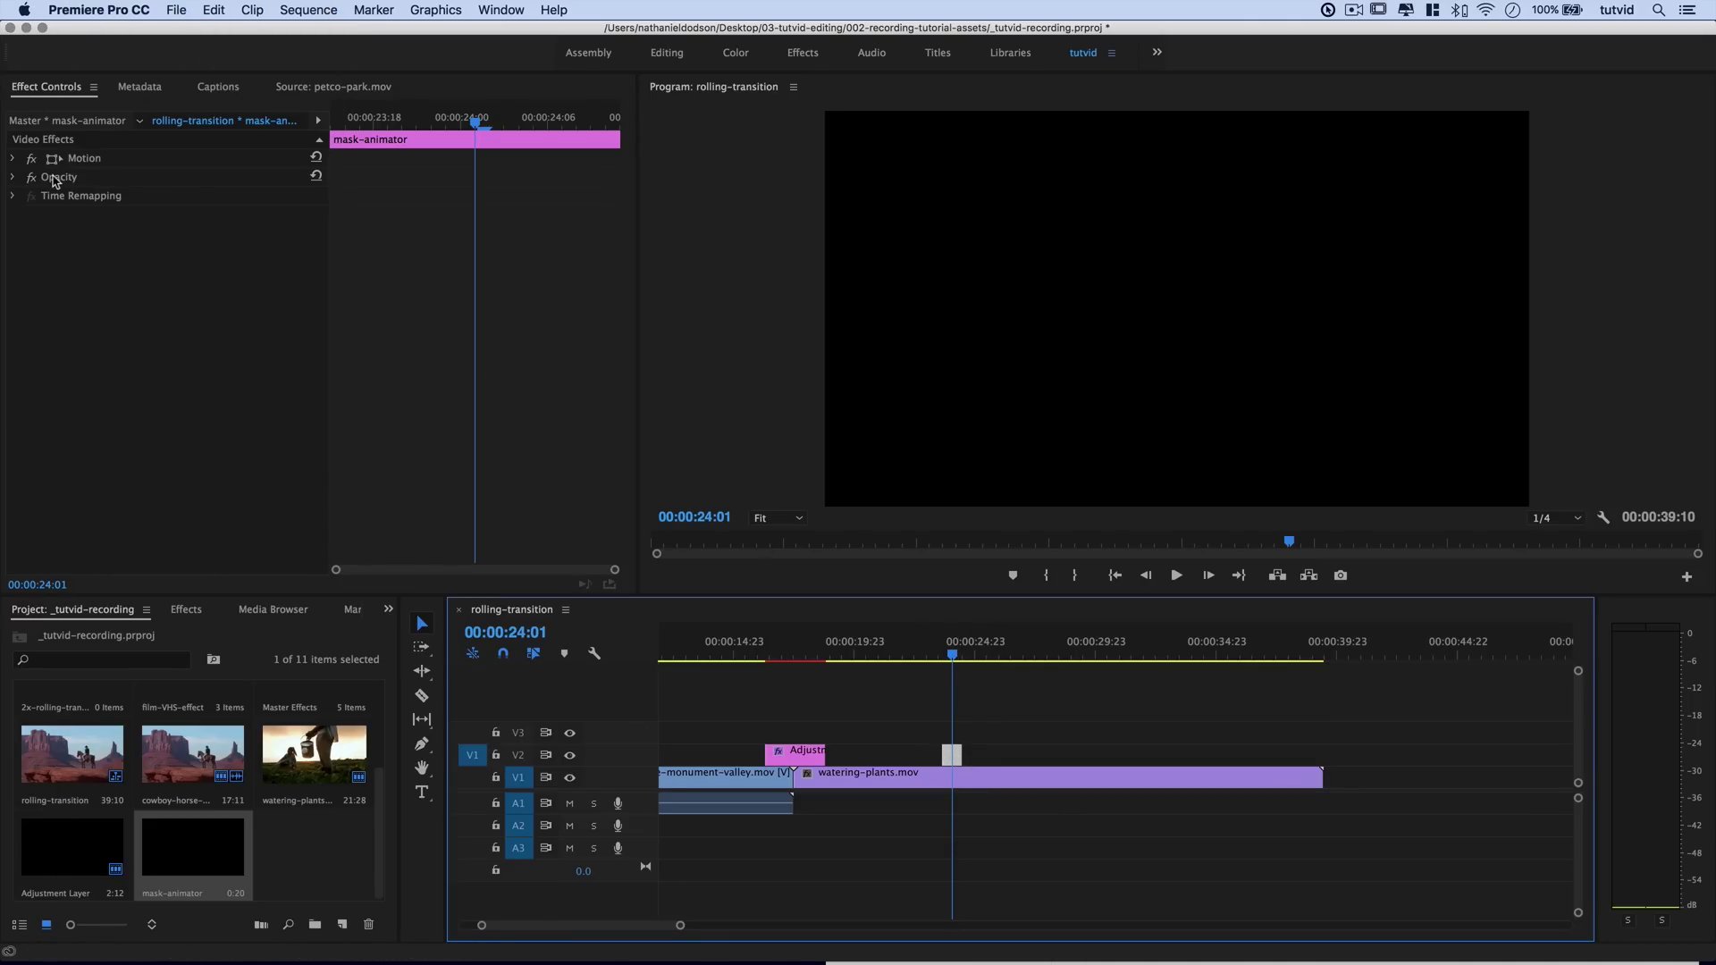
- Turn off Uniform Scale for the V2 matte and set its Scale Width to 33.3
click(12, 158)
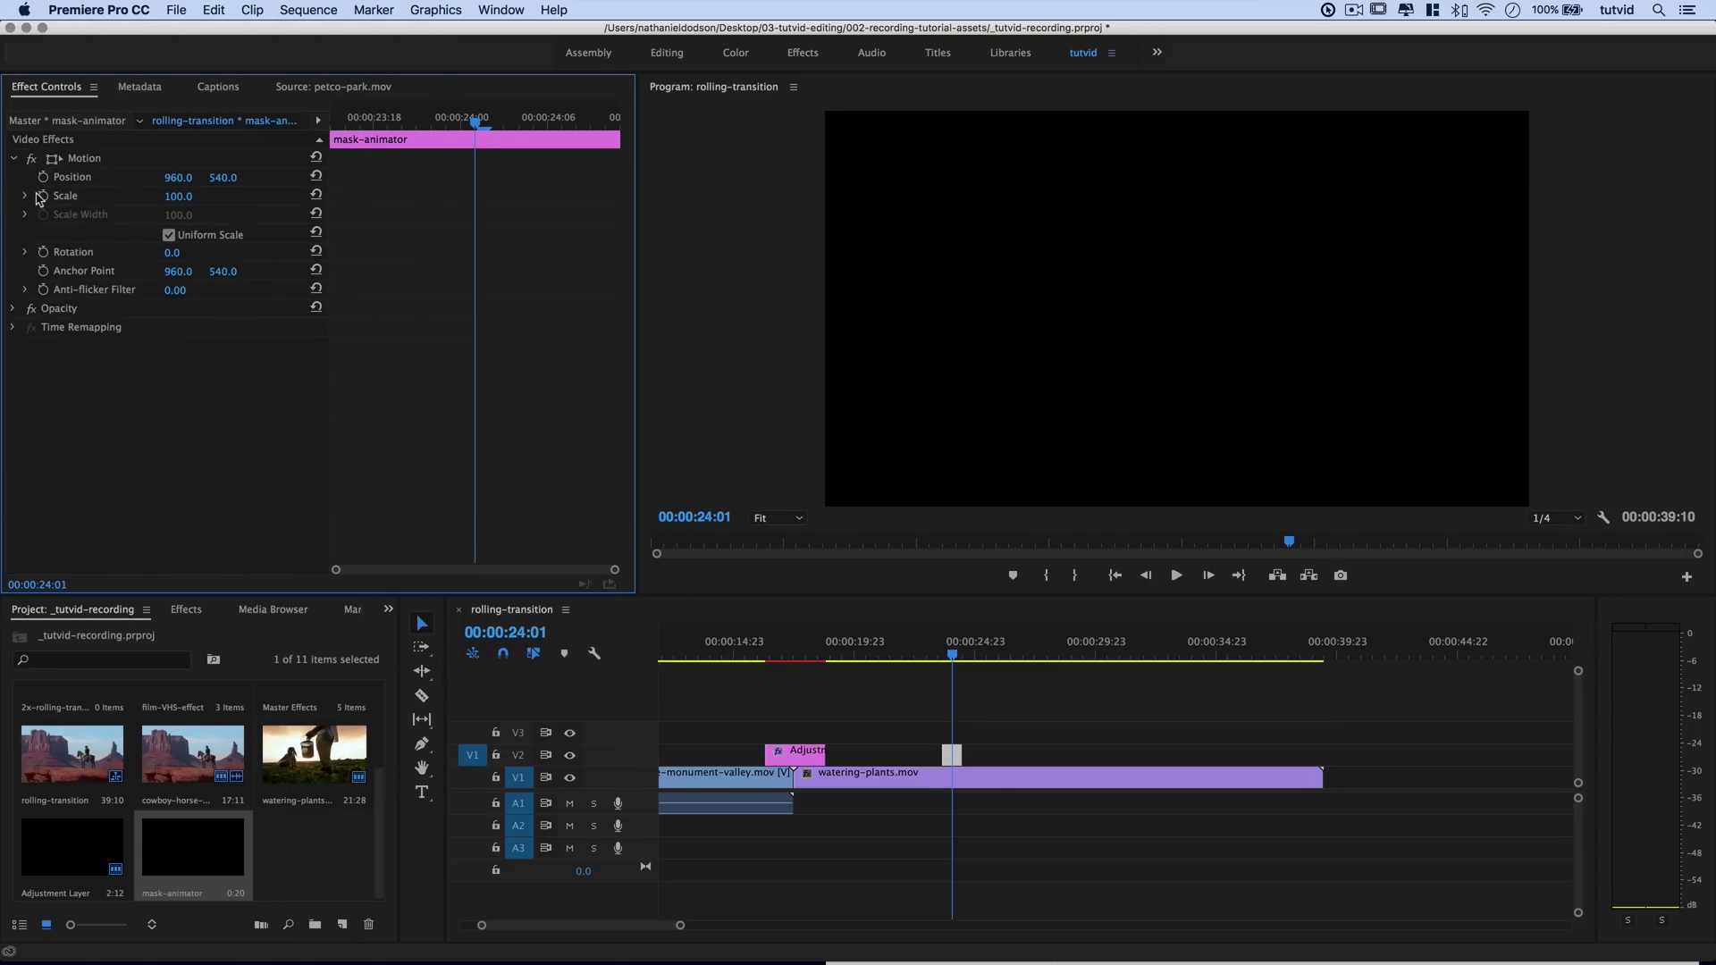
click(25, 198)
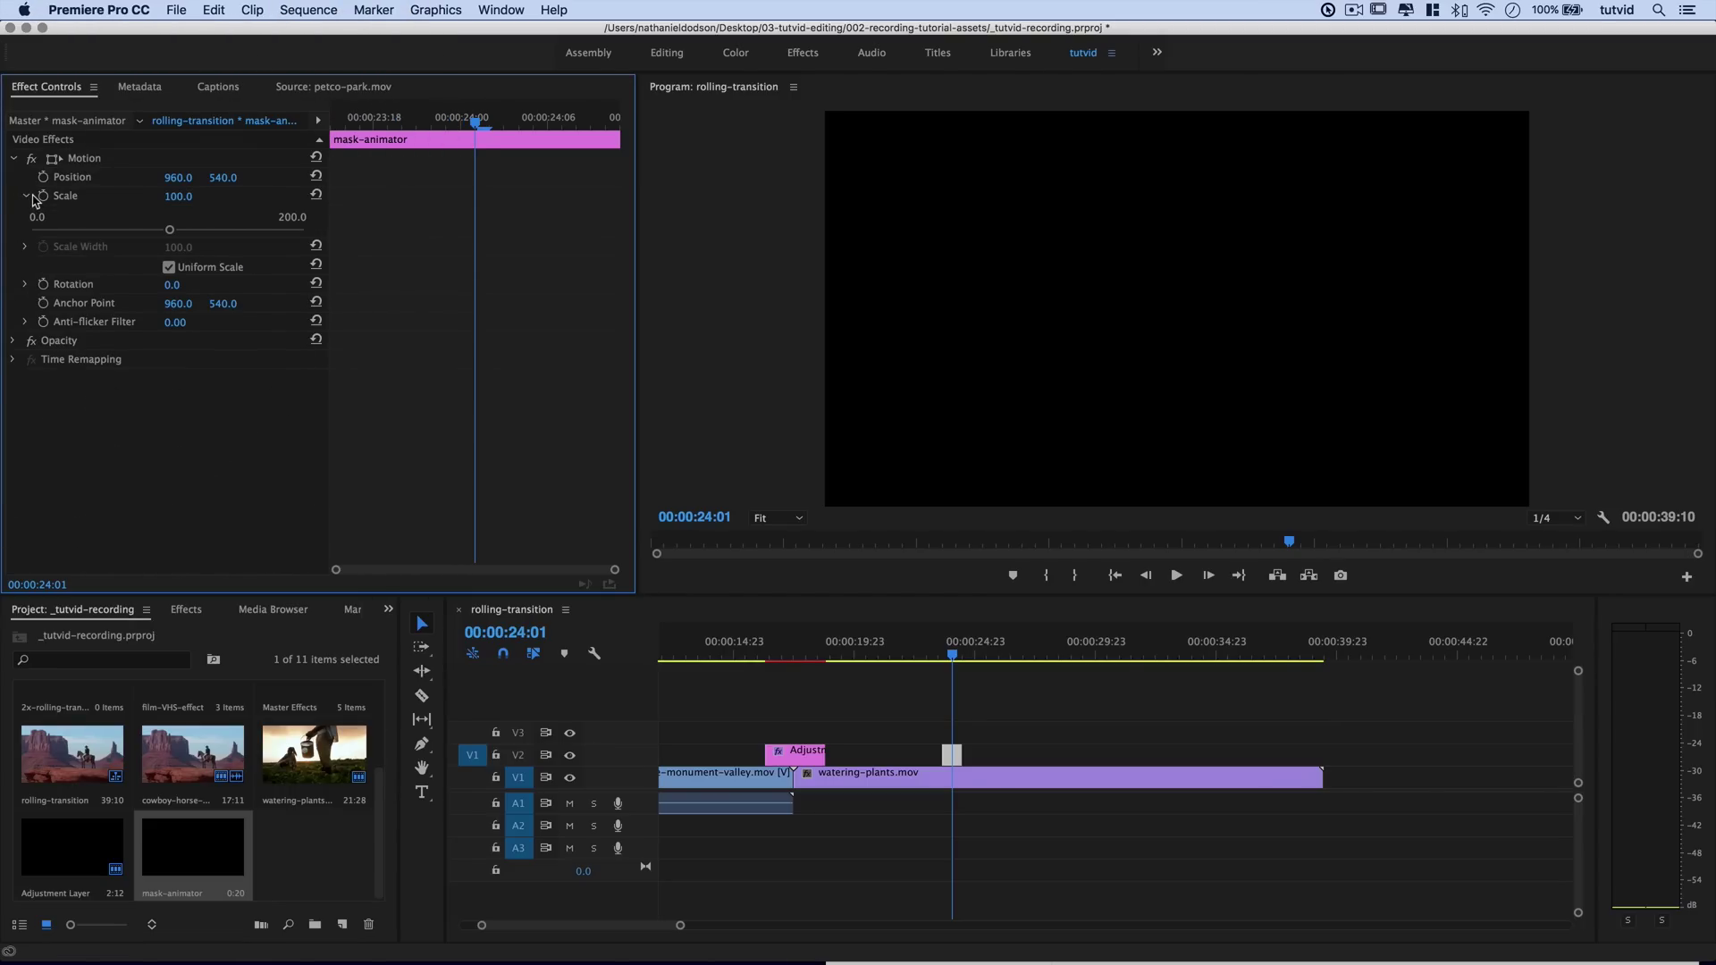
click(27, 197)
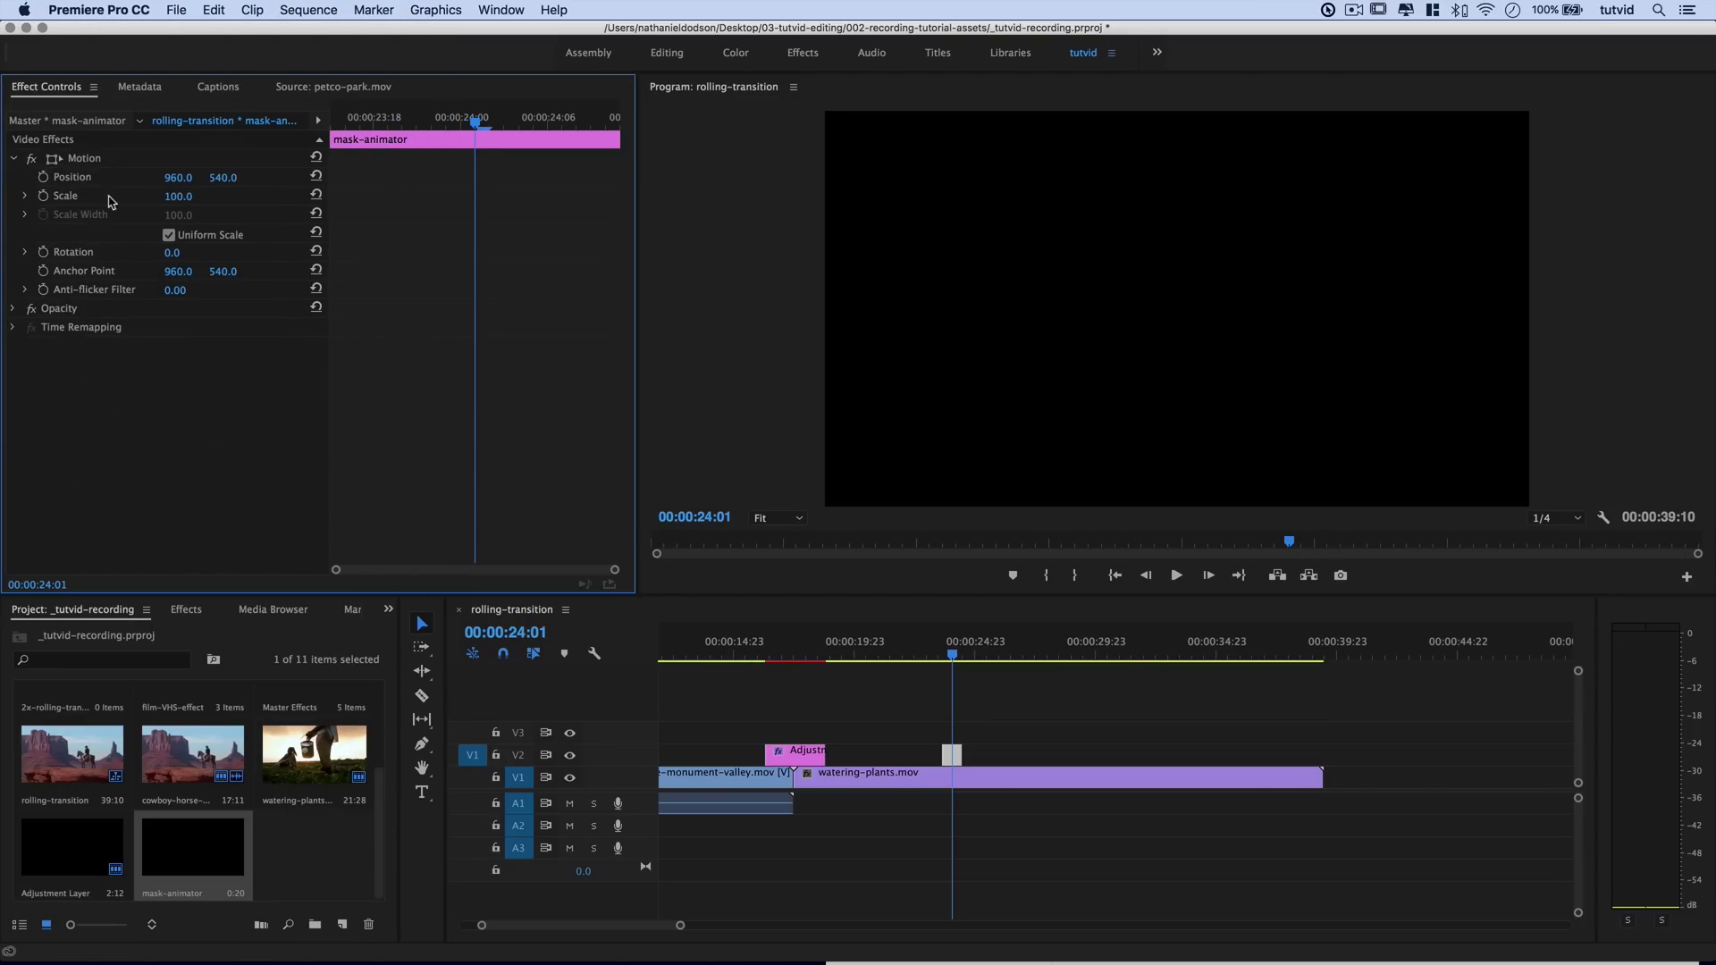
click(169, 235)
click(178, 216)
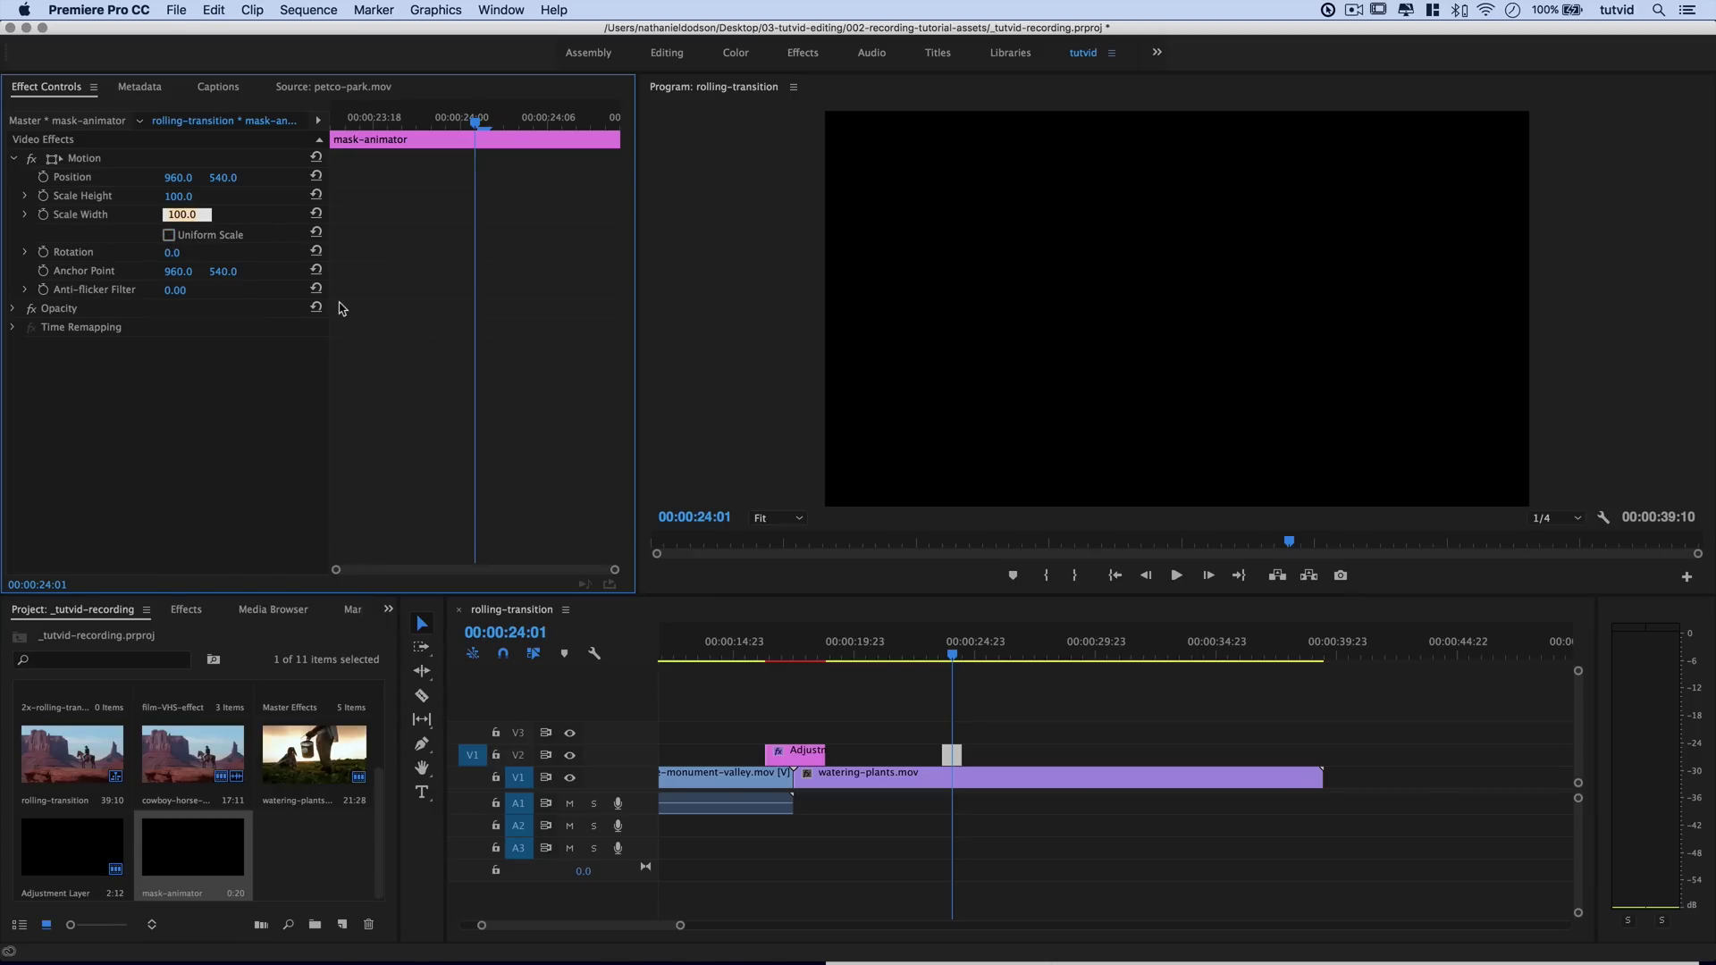
text(33.3)
key(Return)
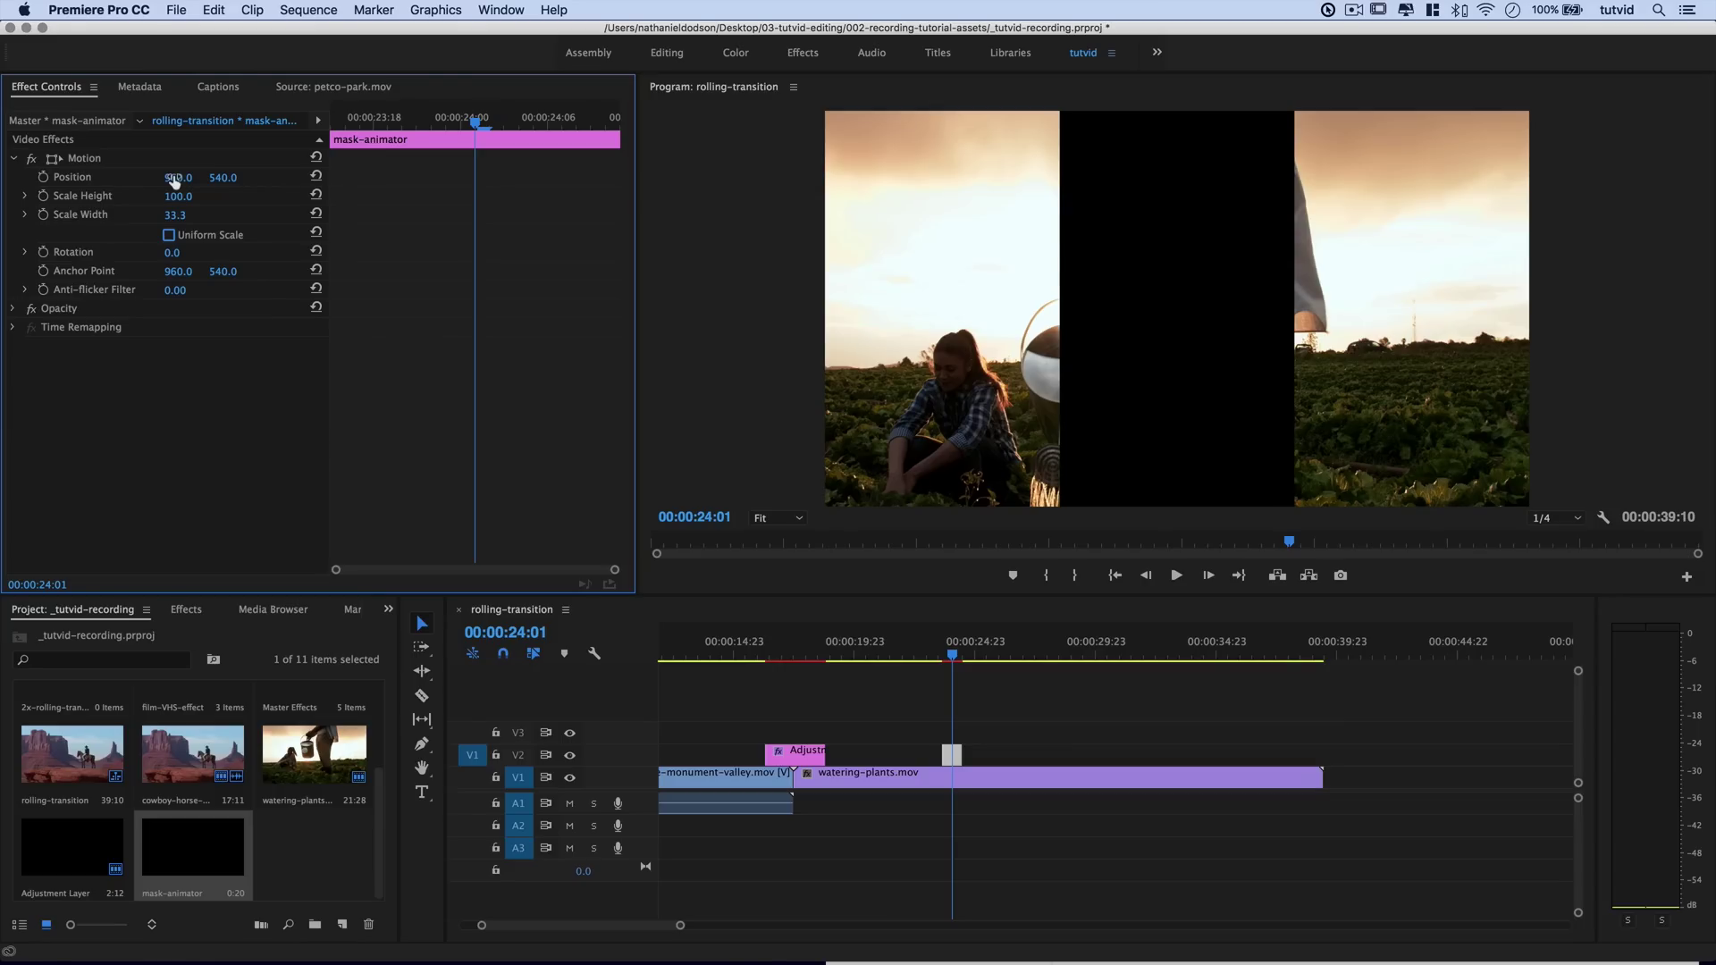
- Try the V2 matte's Position at 0, 0 to check its anchor placement, and undo the change
click(51, 160)
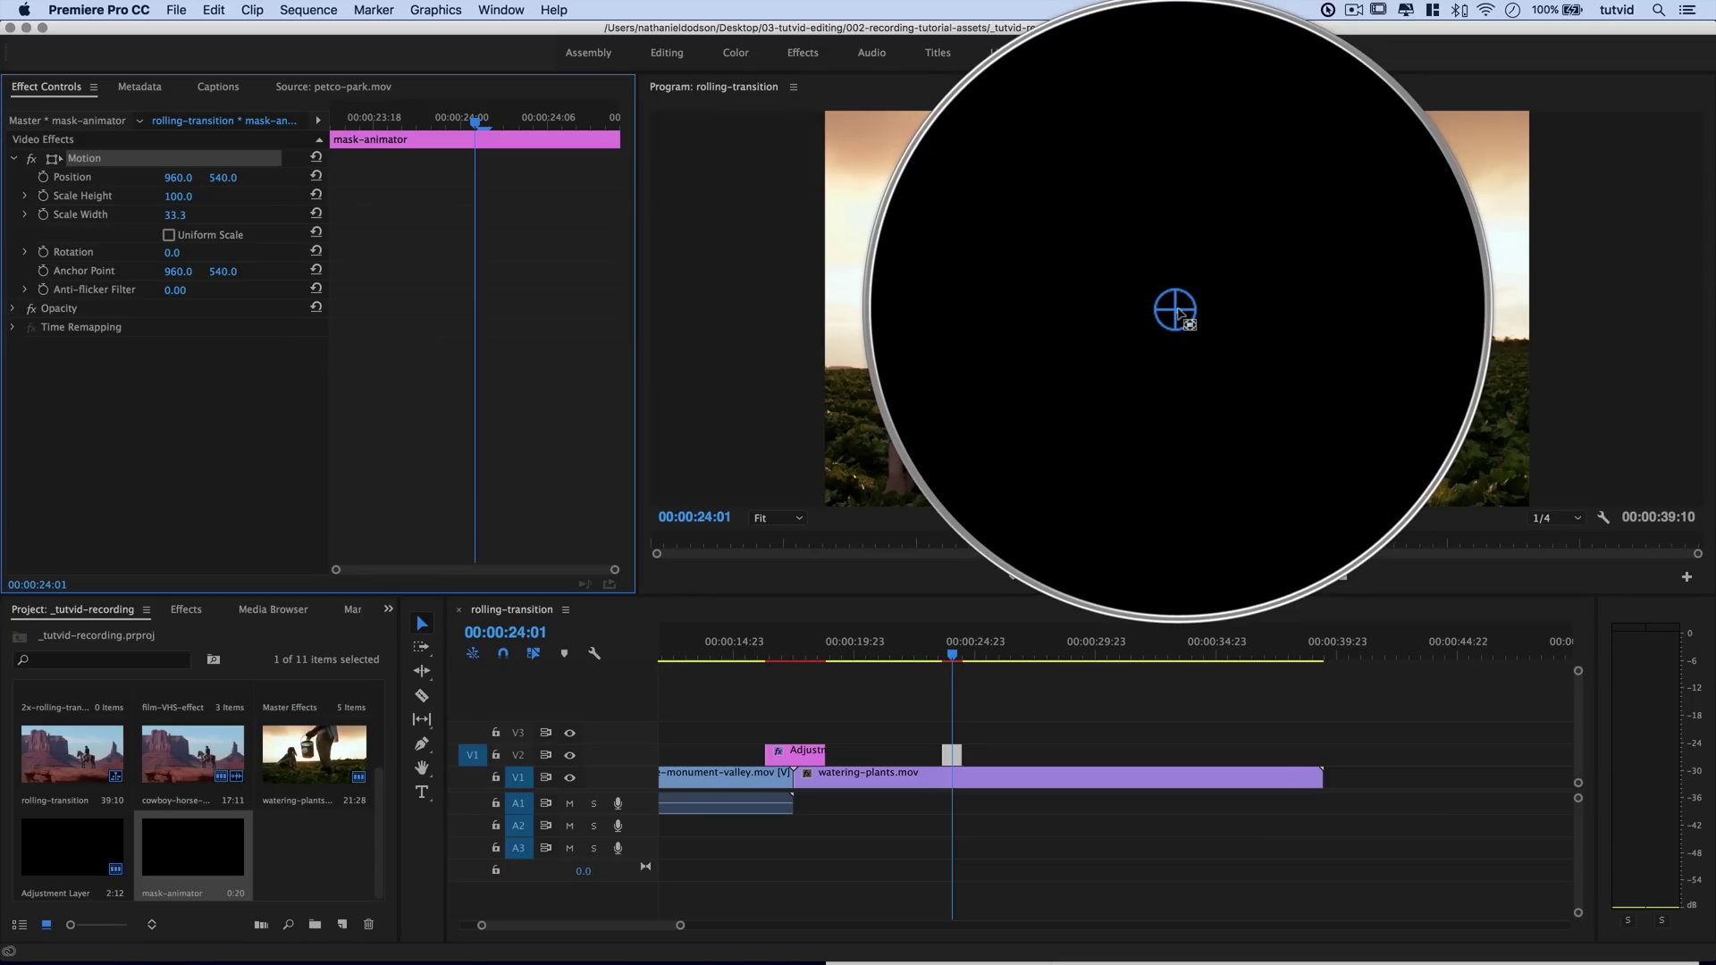
click(181, 177)
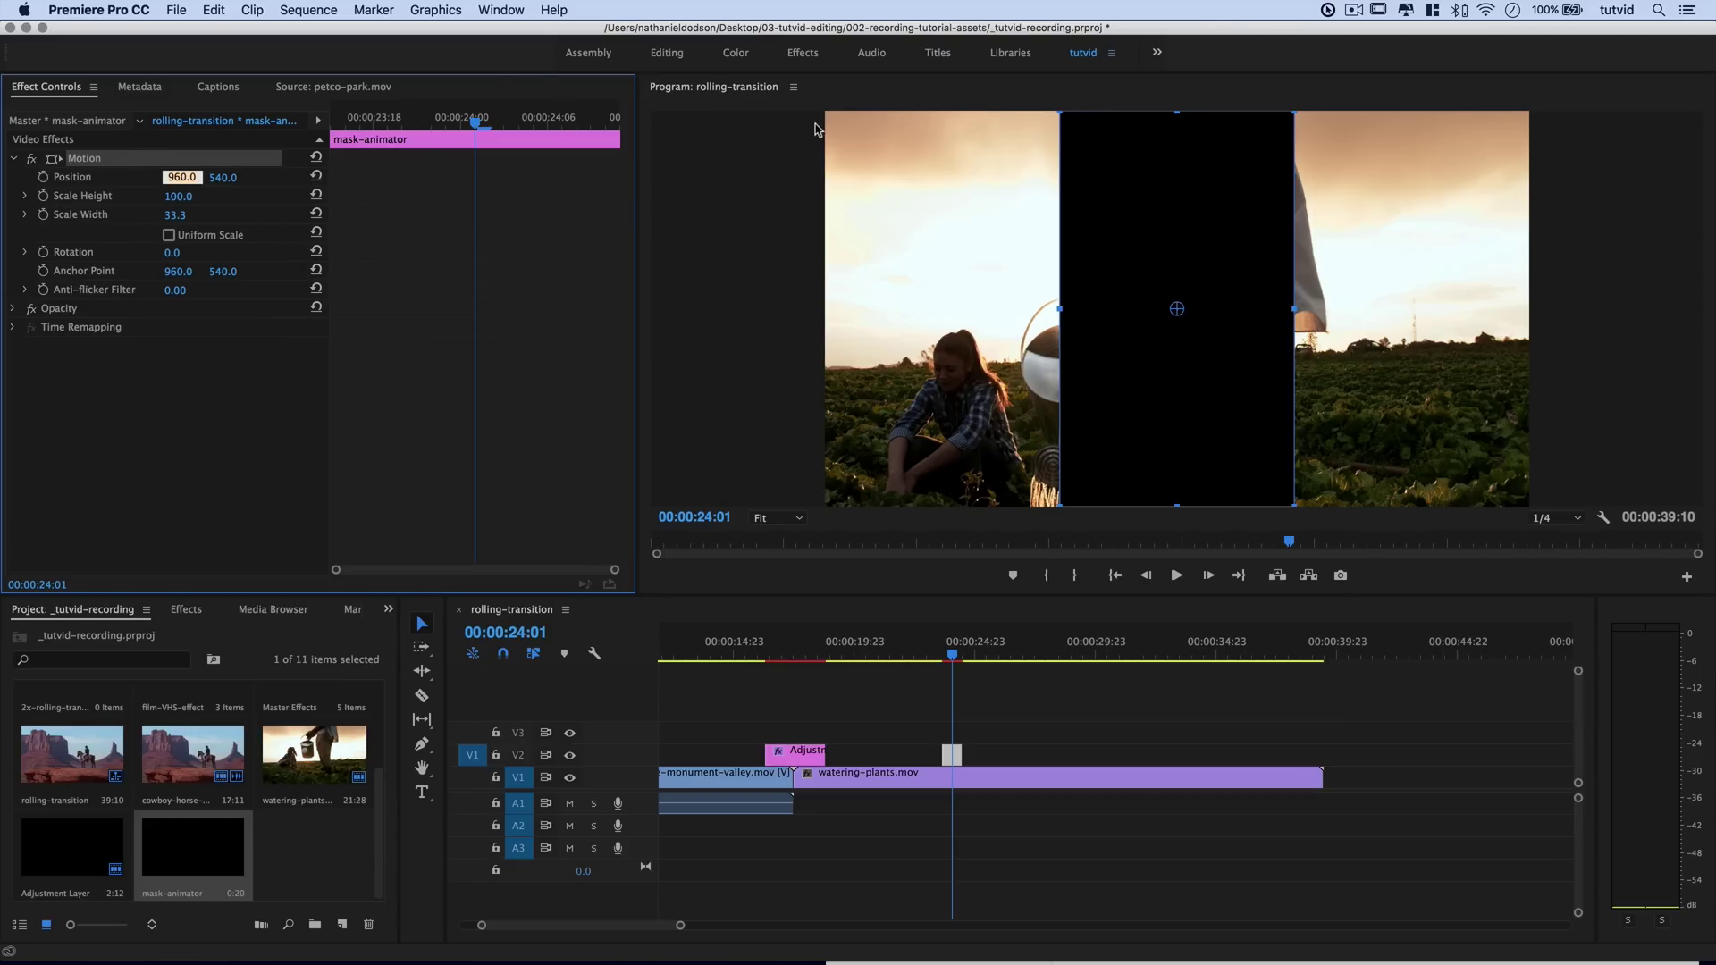
text(0)
key(Tab)
text(0)
key(Tab)
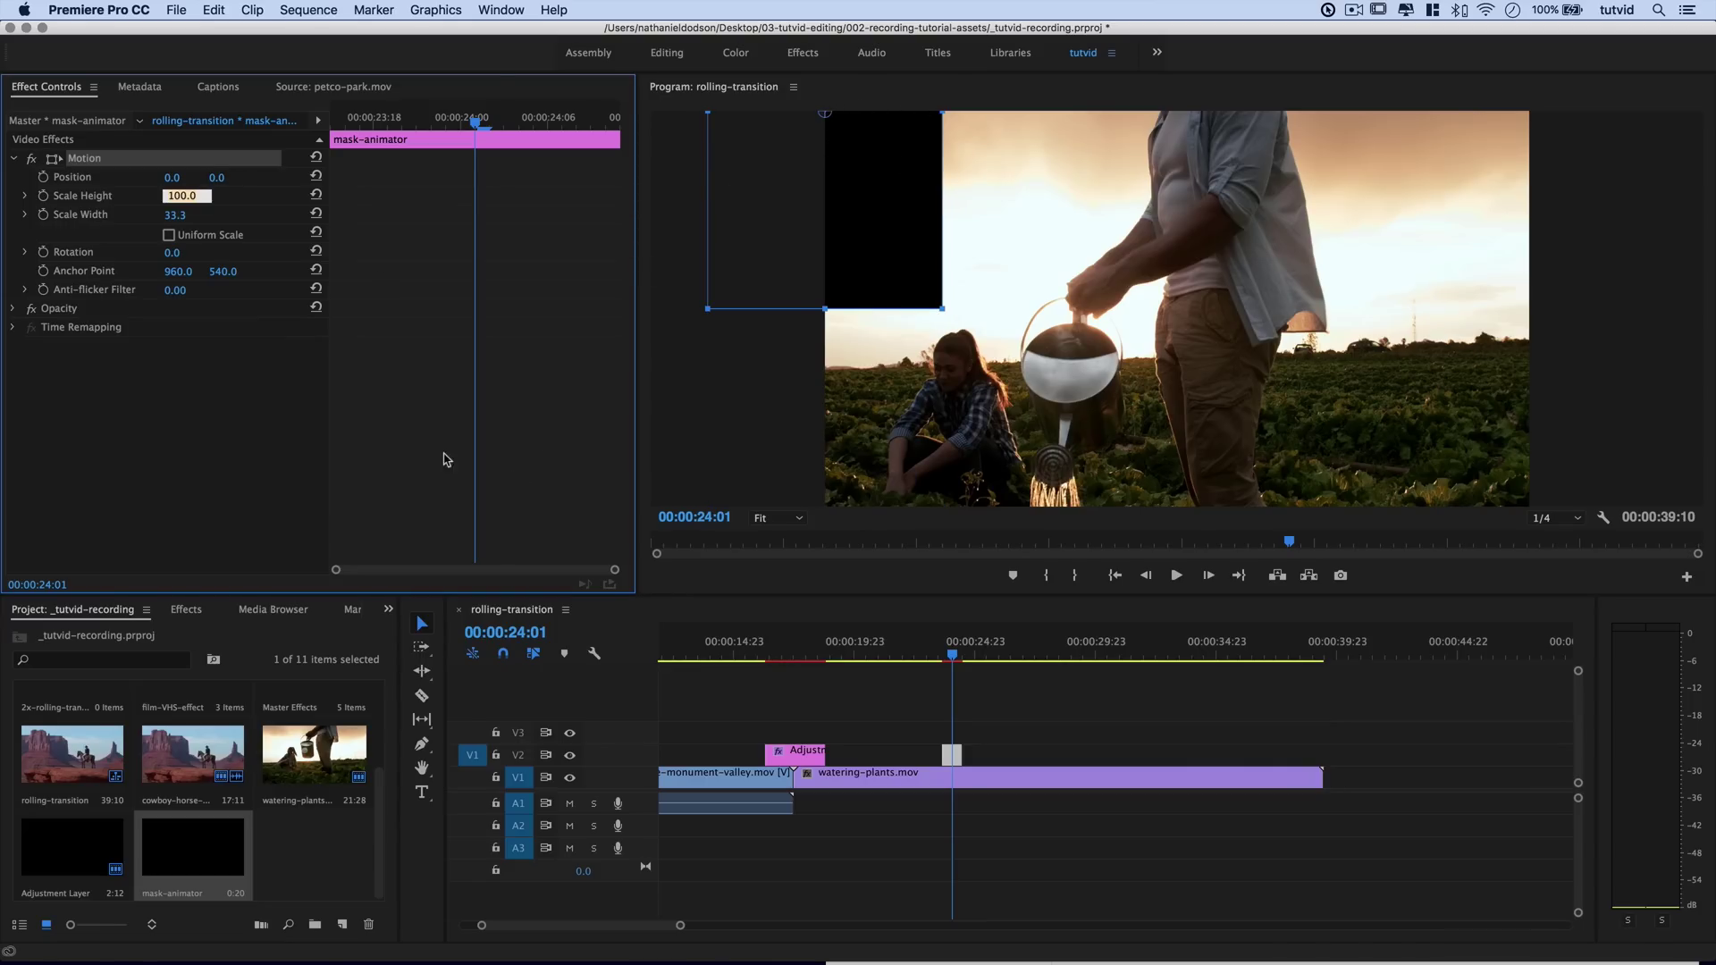
key(super+z)
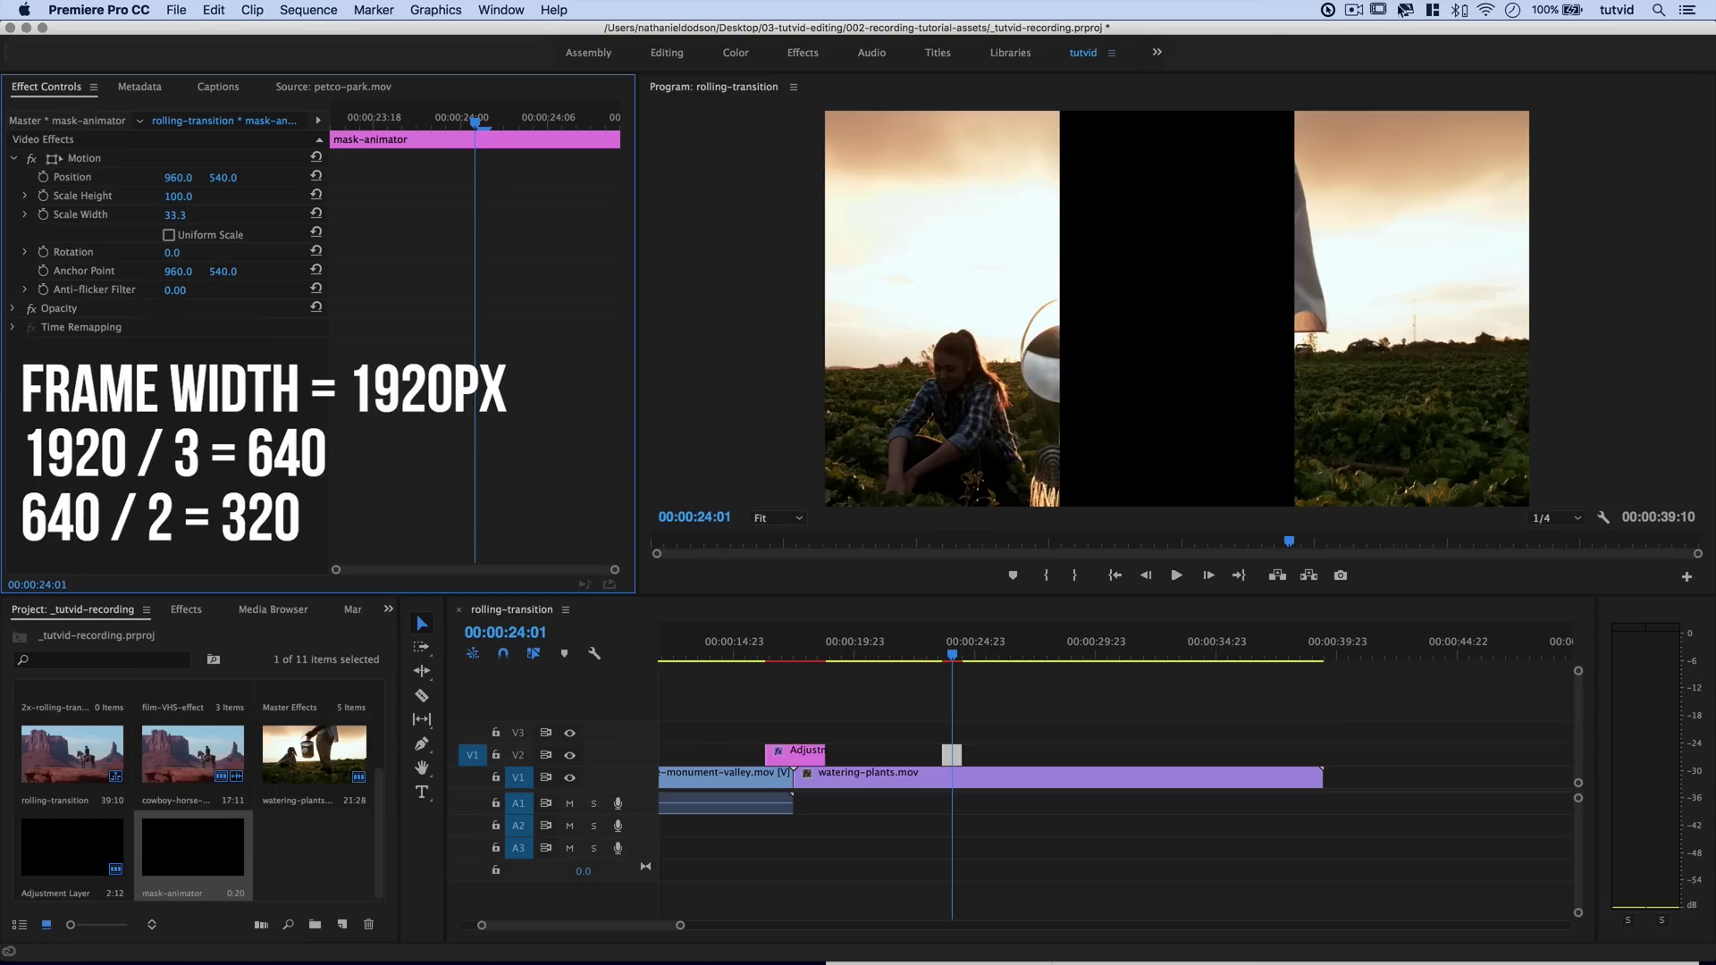
- Set the V2 matte's horizontal Position to 320 so it covers the left third of the frame
click(181, 177)
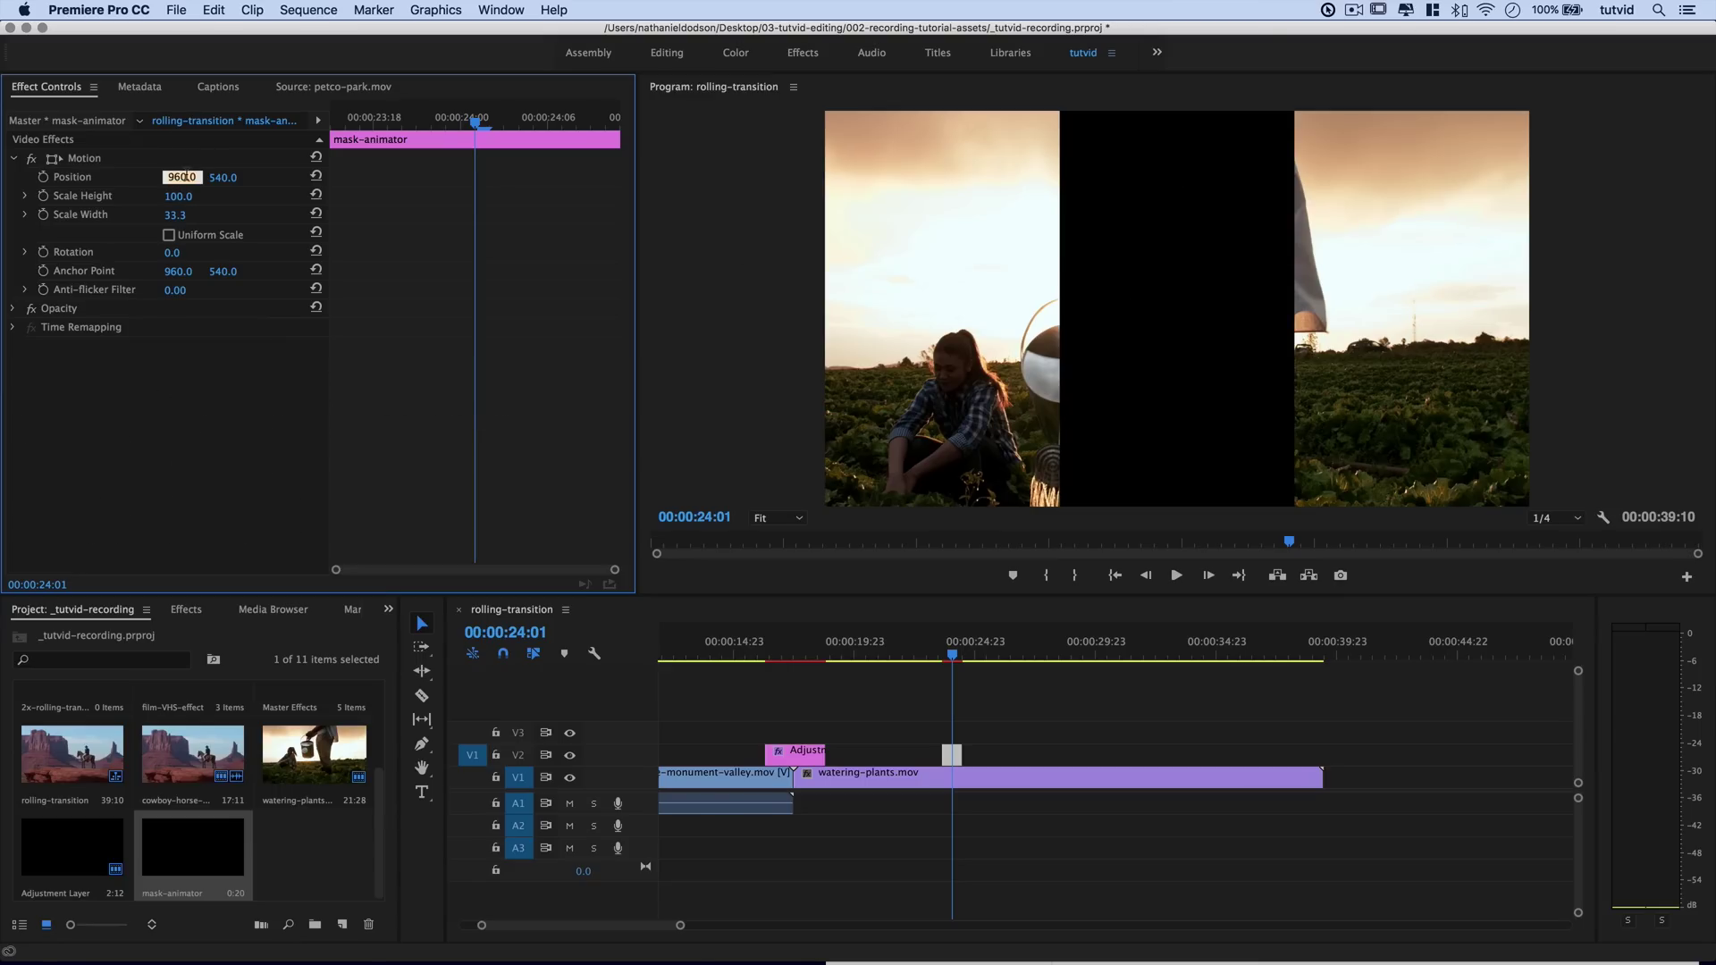
text(320)
key(Tab)
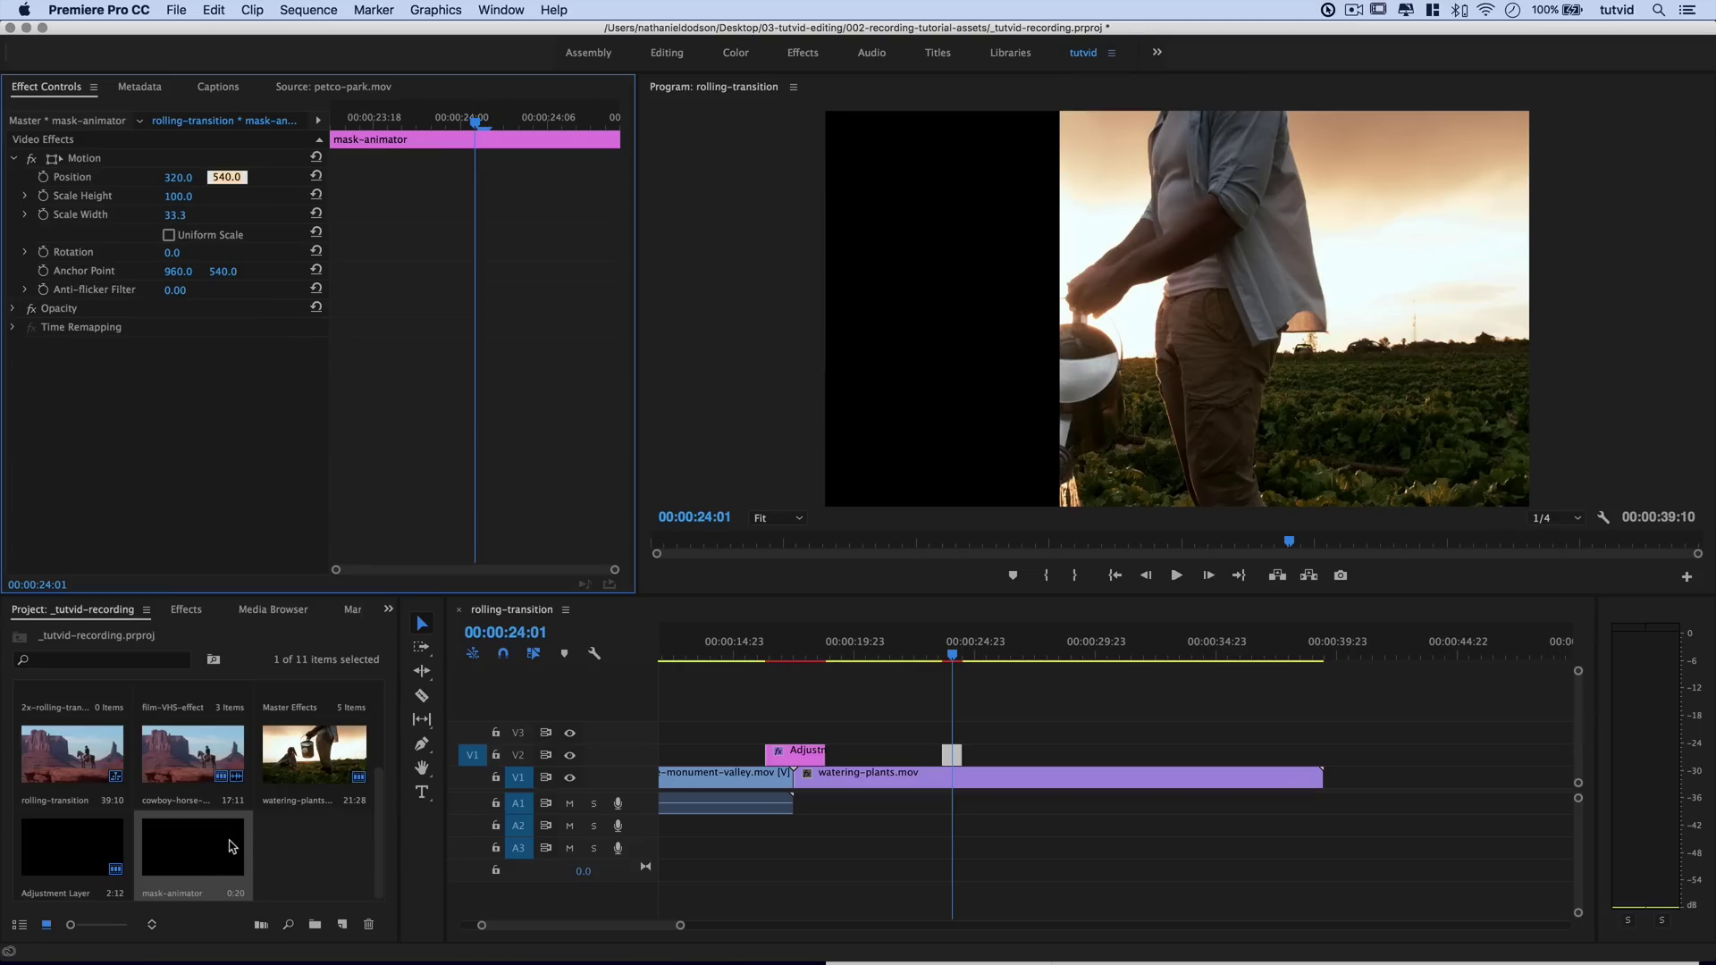
- Add a second mask-animator matte on V3, starting at 00:00:23:19 and overlapping the V2 matte
drag(230, 846, 988, 735)
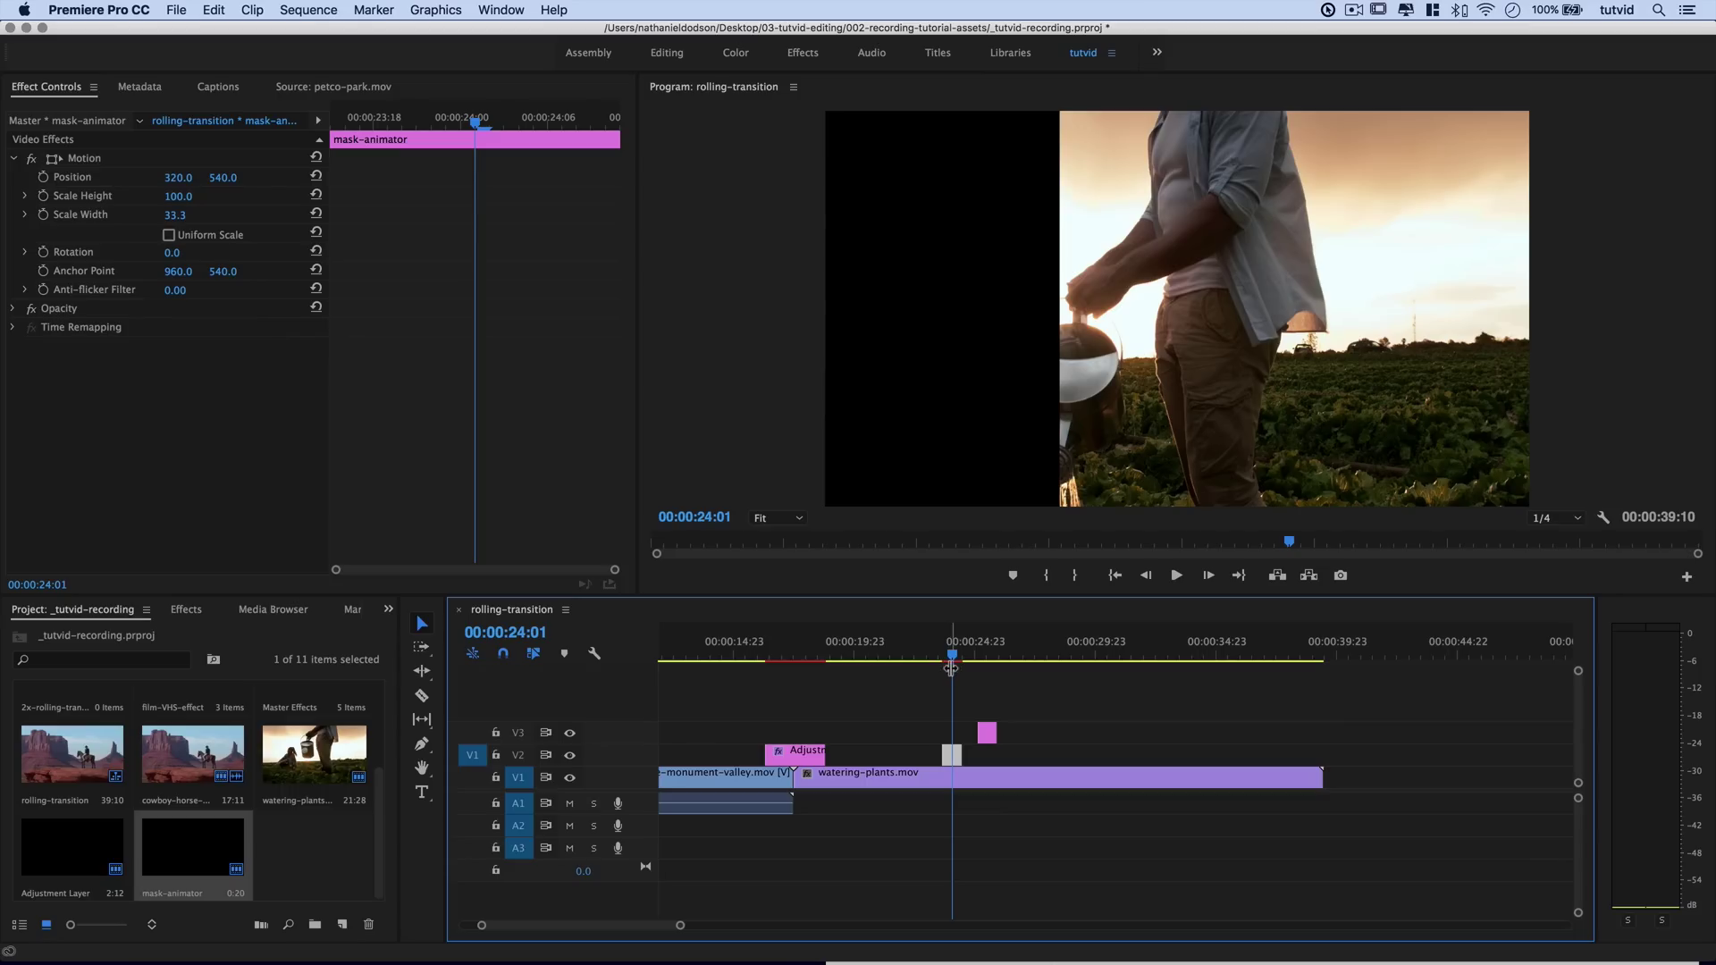
key(=)
key(=)
mouse_move(1129, 661)
mouse_down()
mouse_move(1076, 657)
mouse_move(1148, 658)
mouse_up()
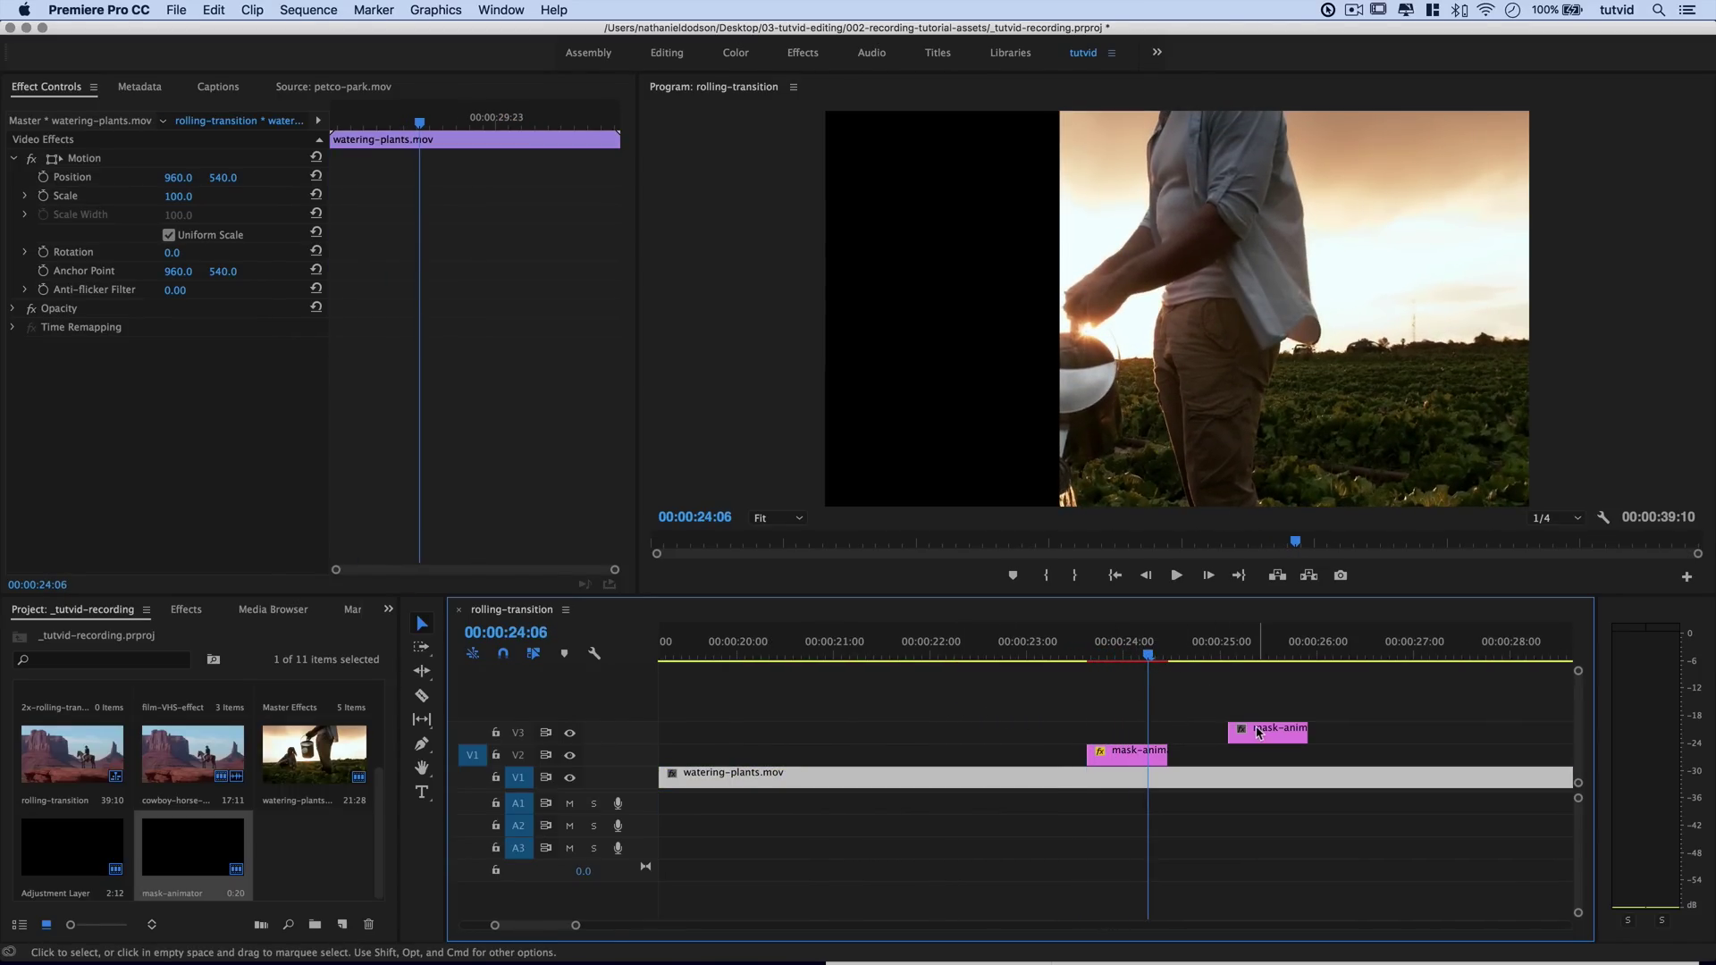
click(1104, 659)
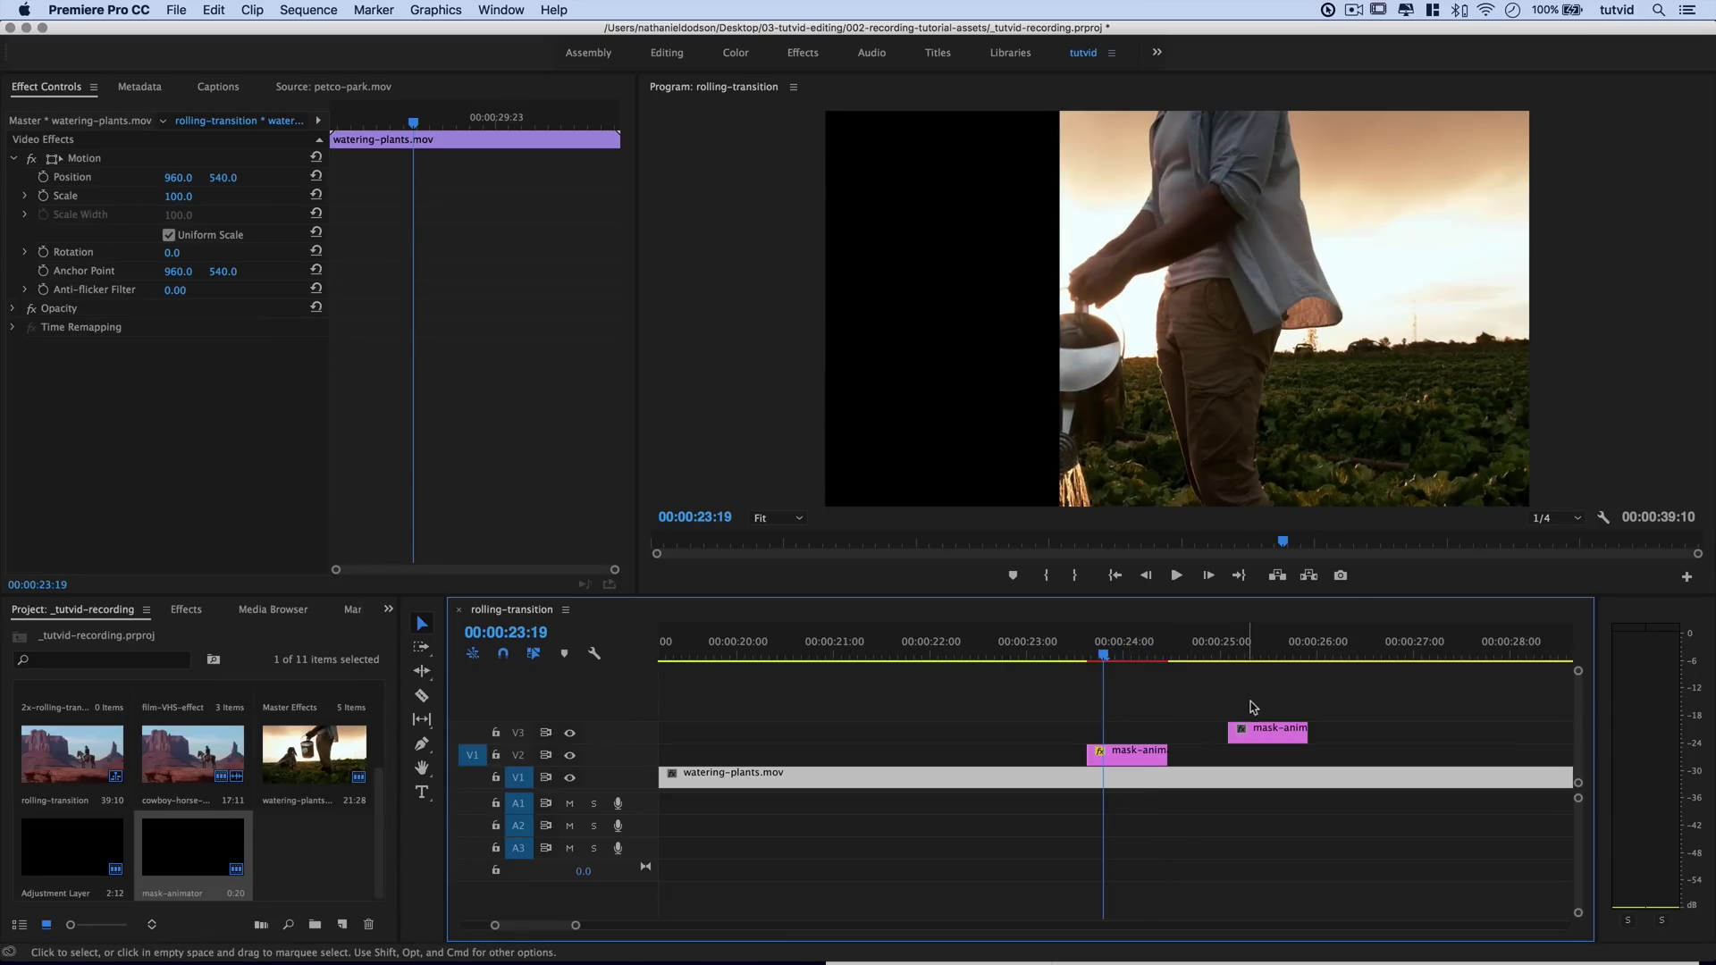
drag(1264, 733, 1140, 733)
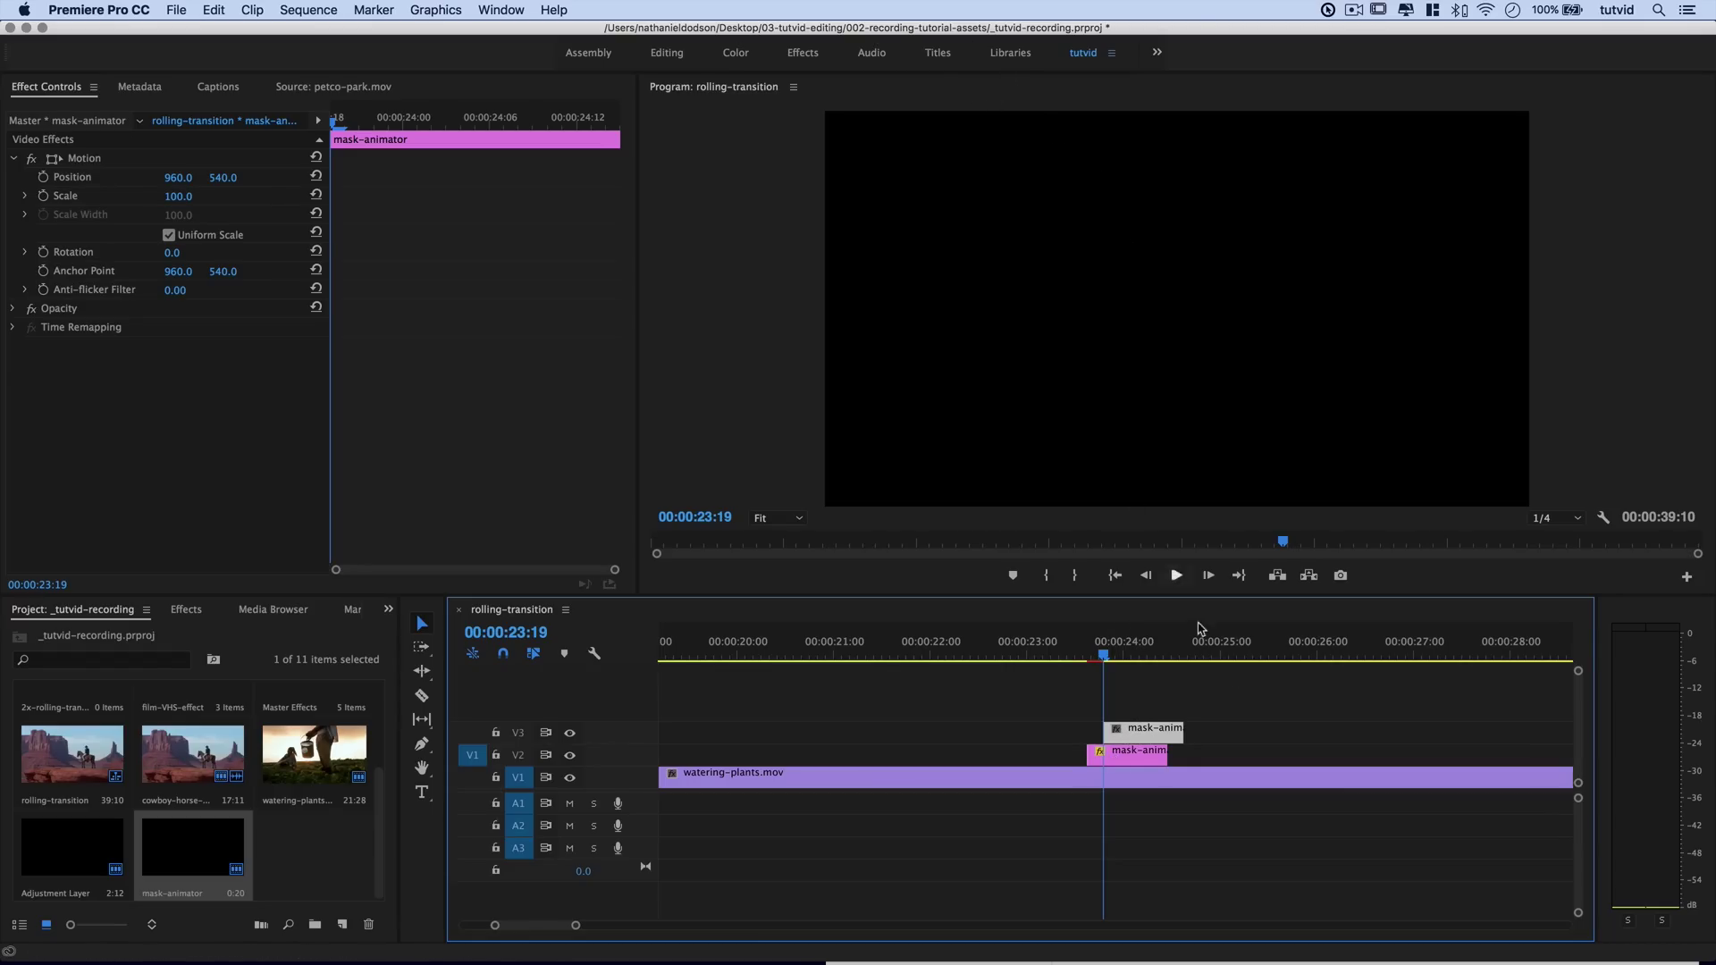
- Turn off Uniform Scale for the V3 matte and set its Scale Width to 33.3
click(169, 235)
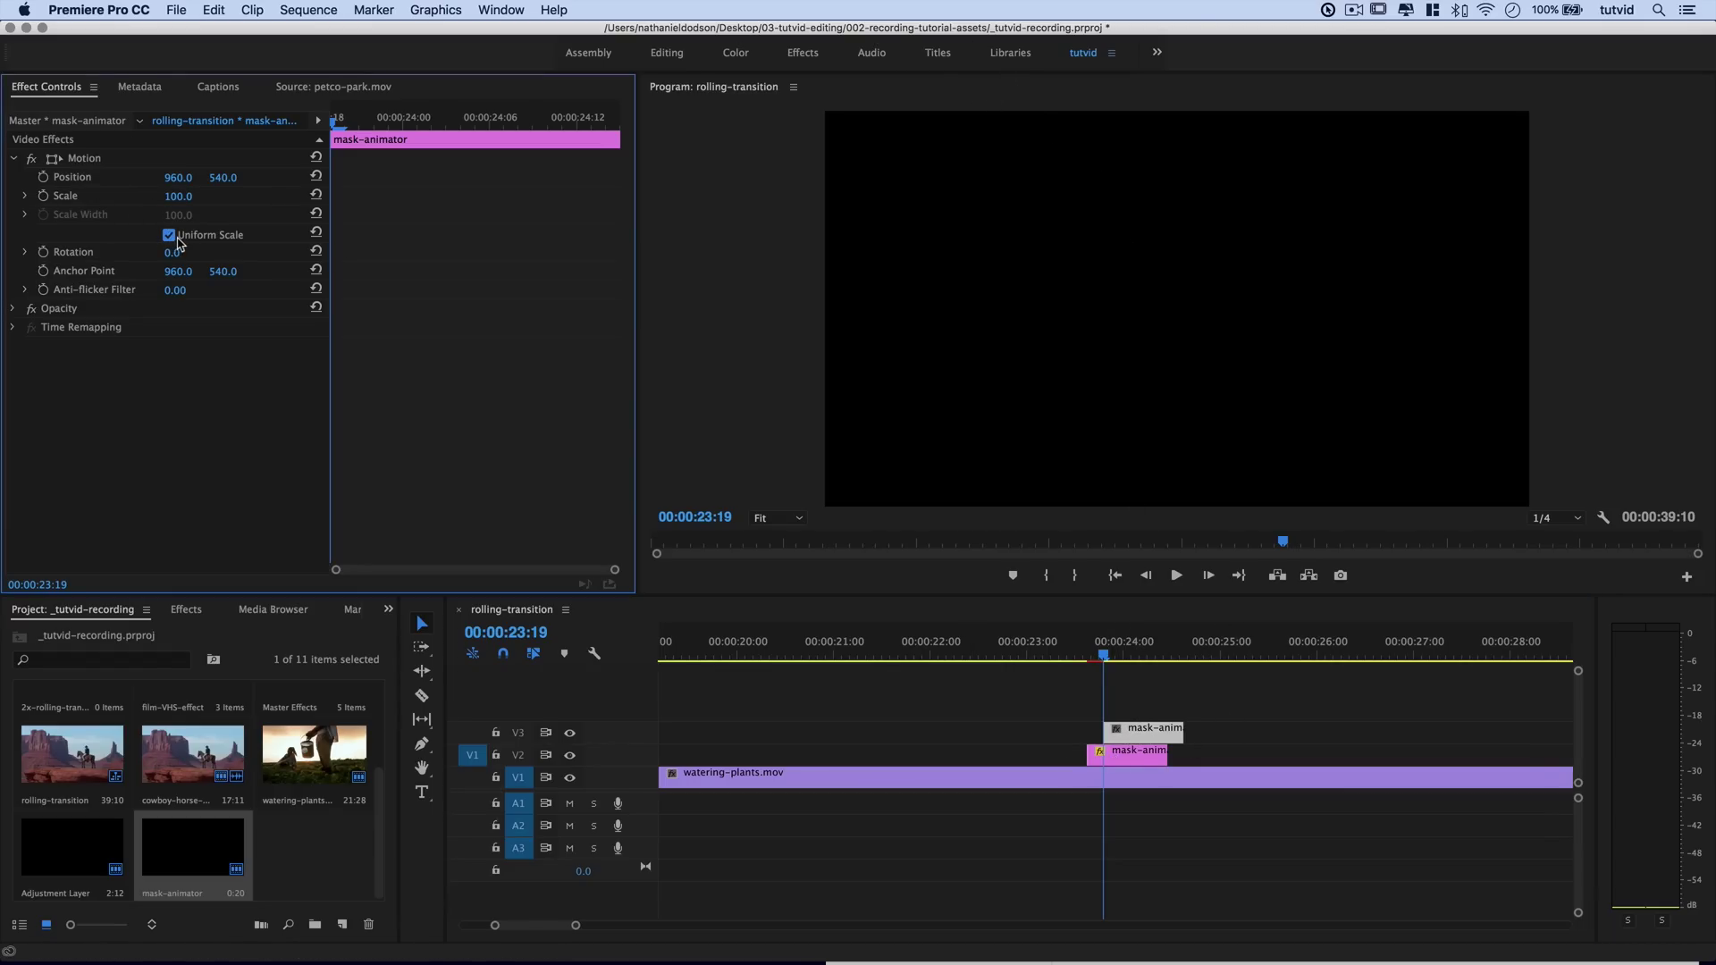
click(185, 215)
text(33.3)
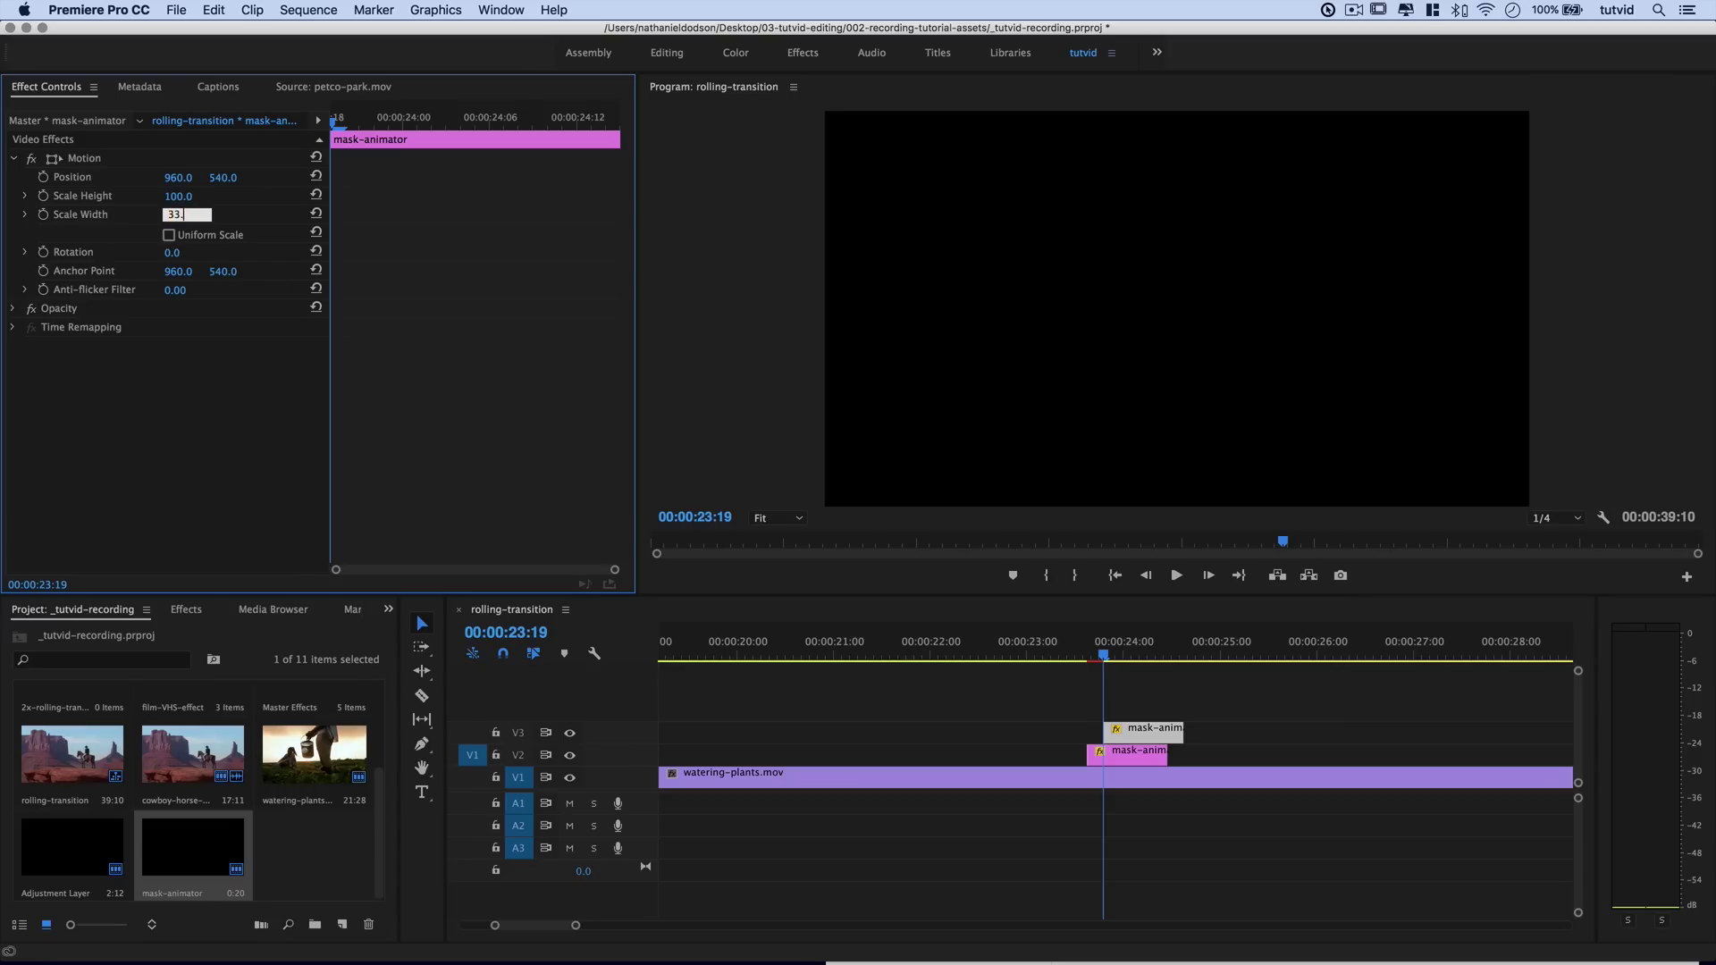
key(Return)
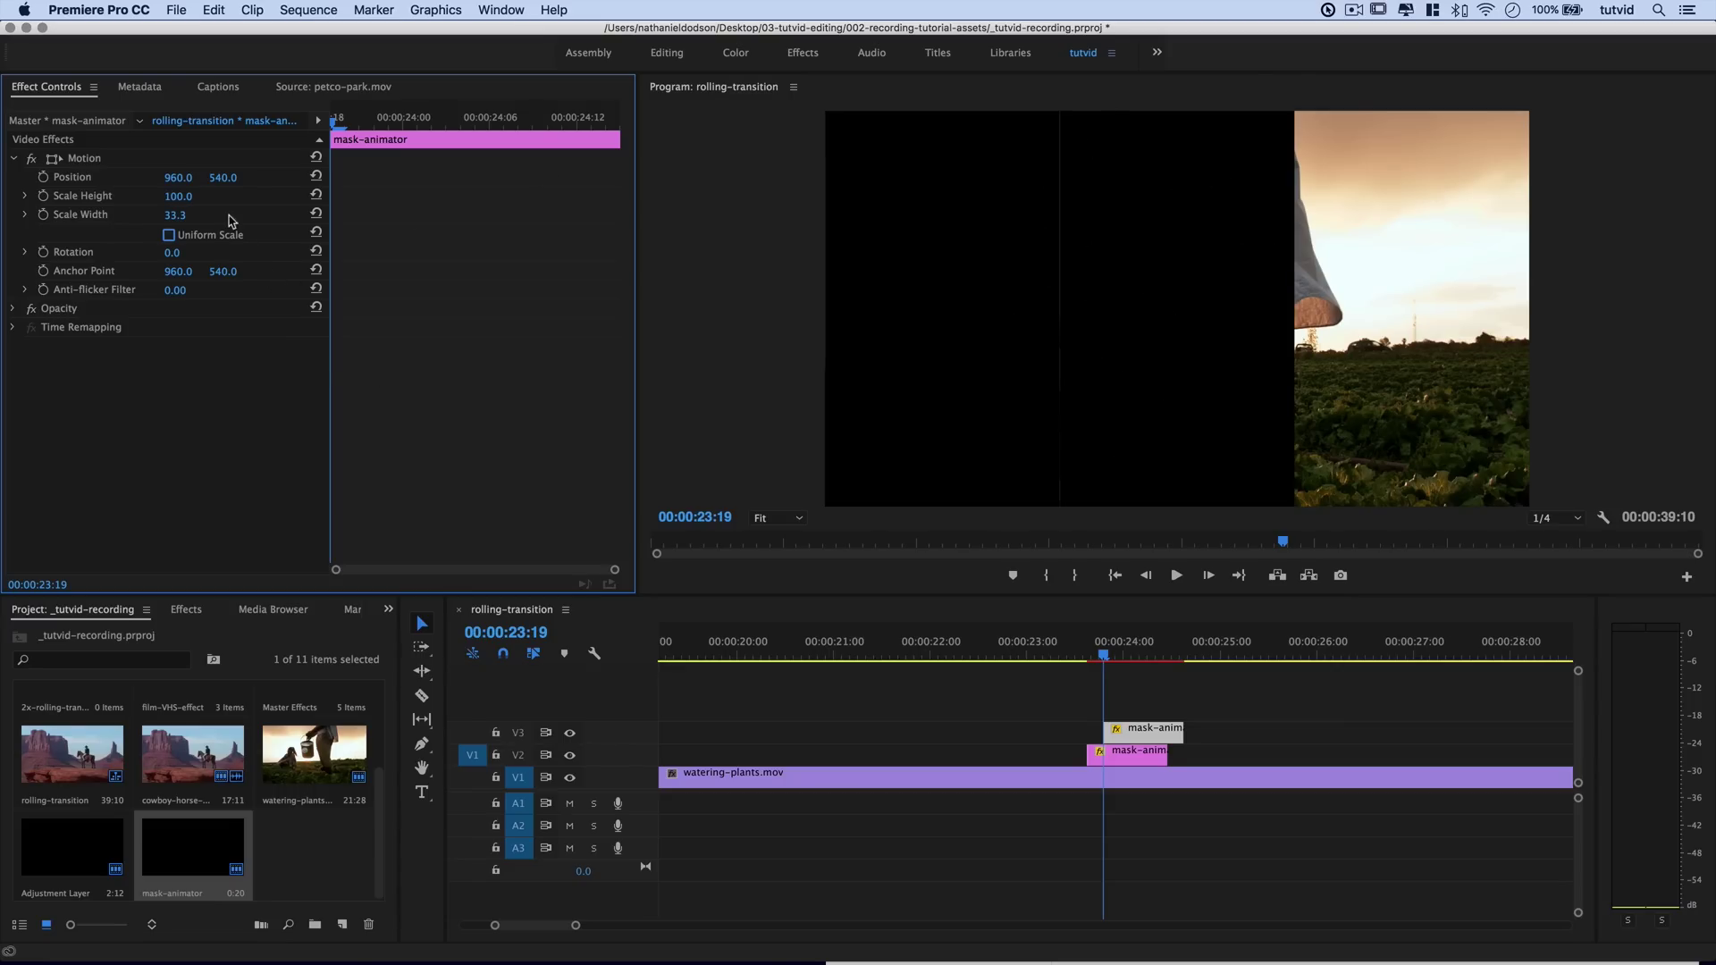
- Try a Scale Width of 34 on the V3 matte, and set it back to 33.3
click(176, 218)
text(34)
key(Return)
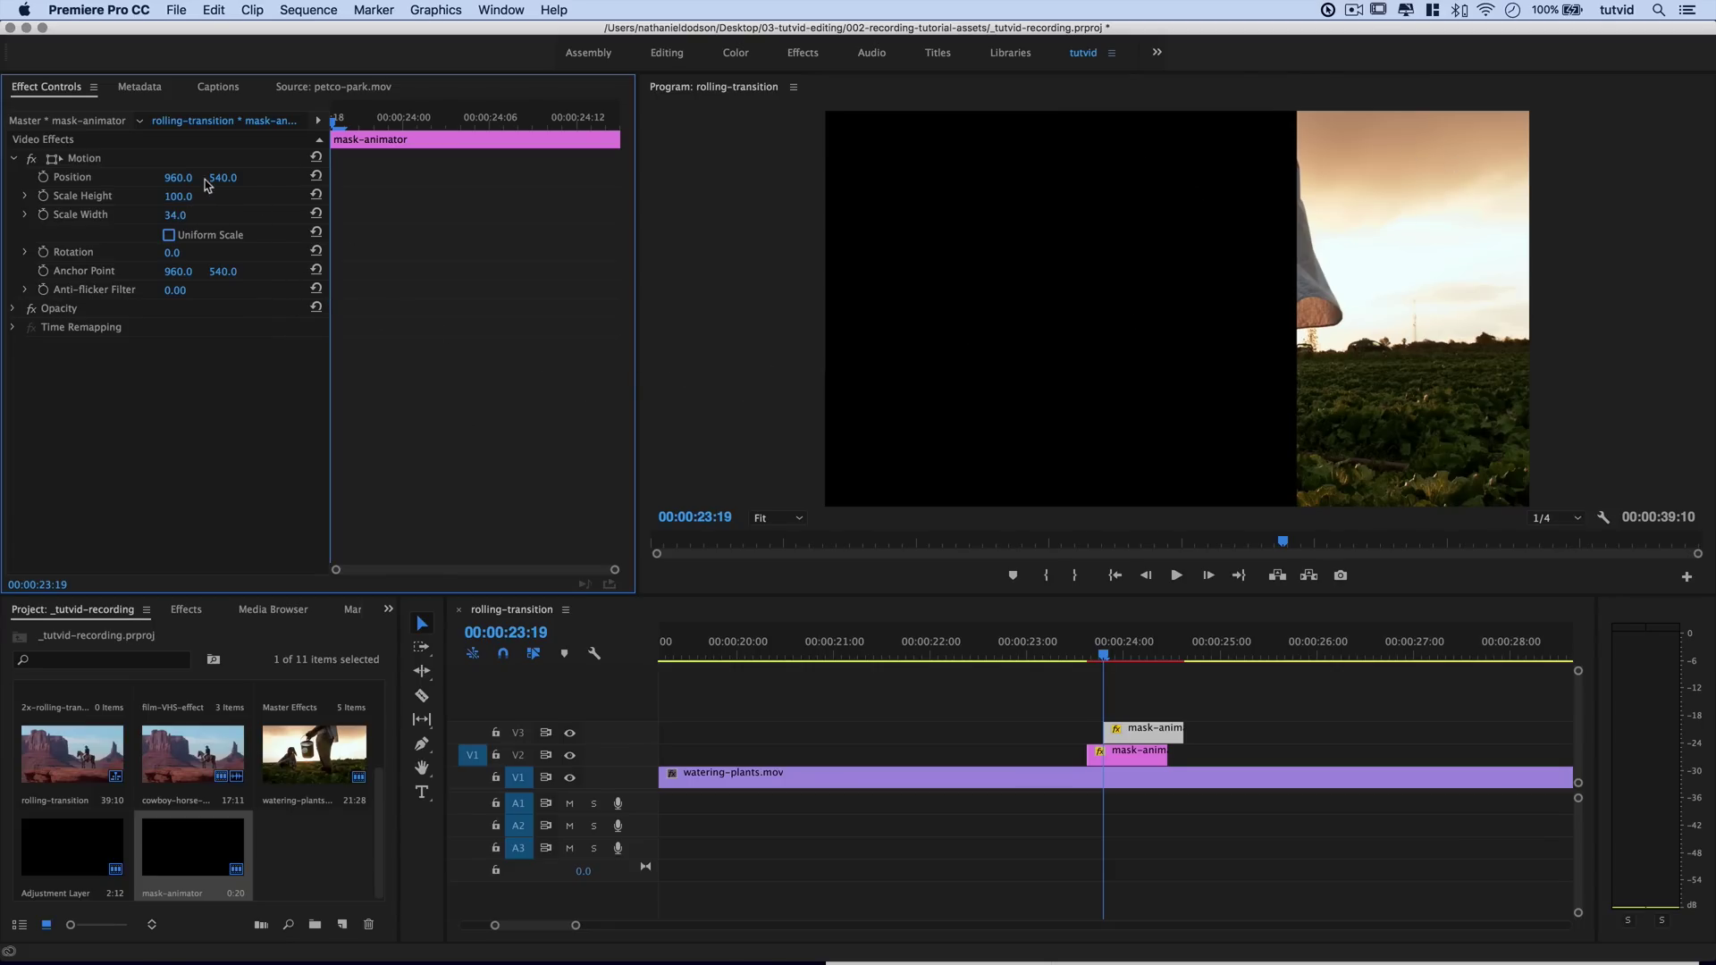
click(188, 211)
text(33.3)
key(Return)
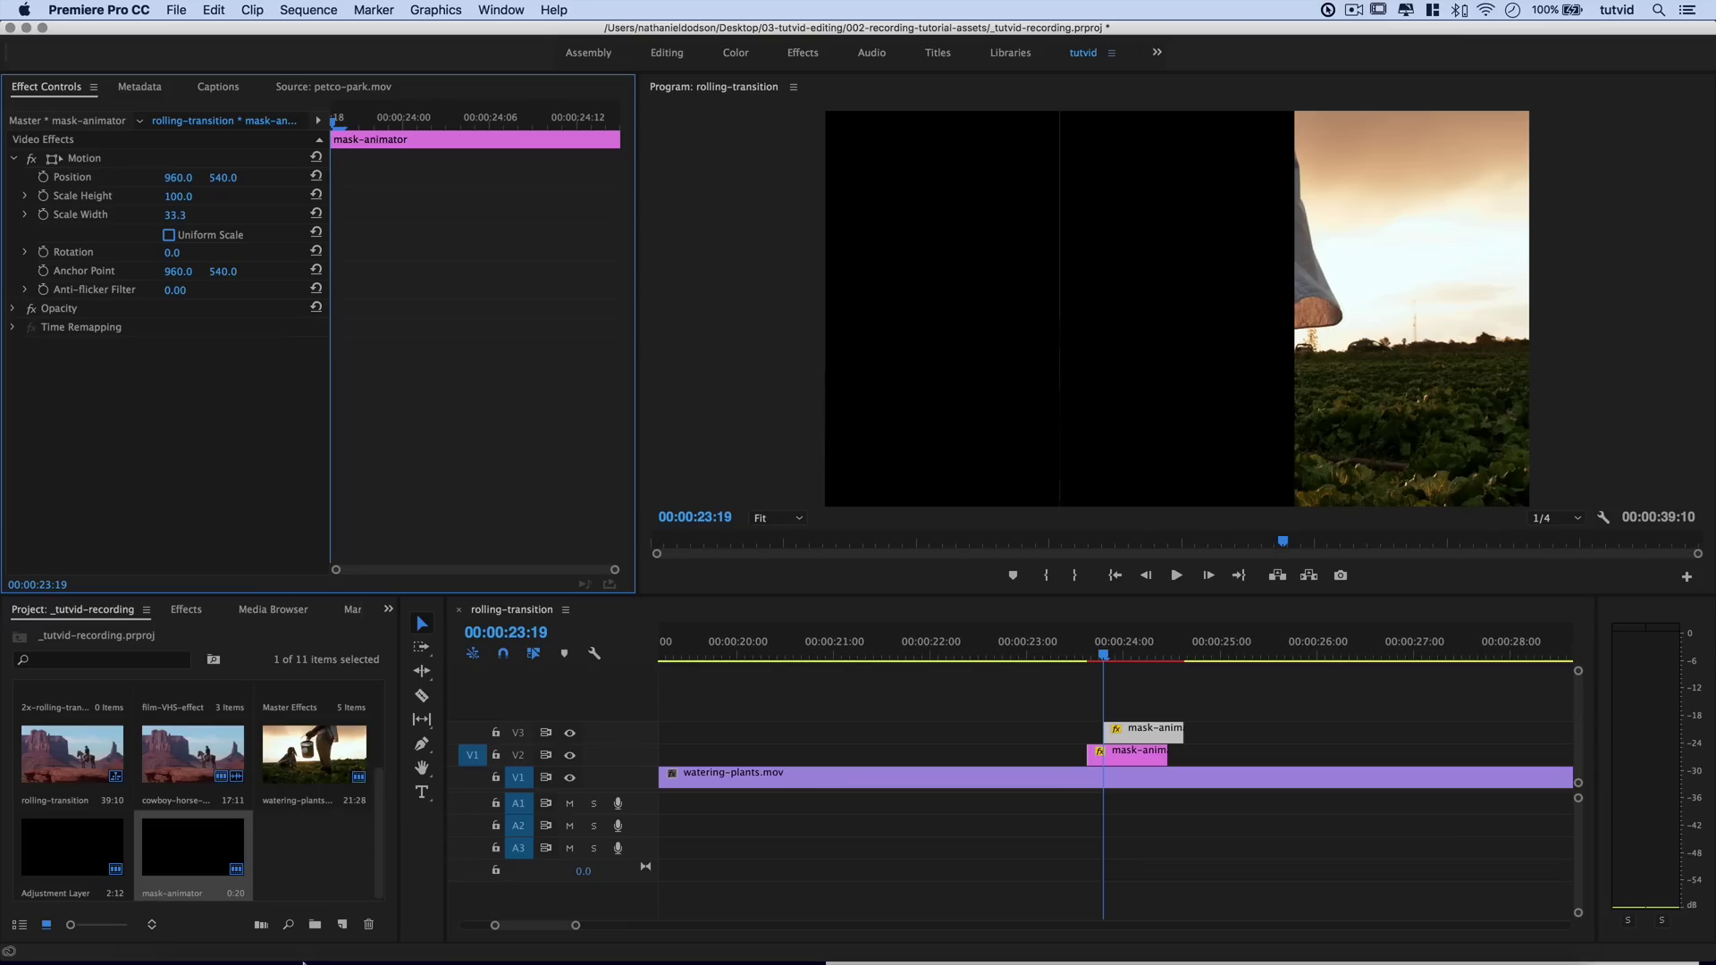
- Add a third mask-animator matte on V4, starting slightly after the V3 matte, and select it at 00:00:24:03
drag(183, 844, 1128, 715)
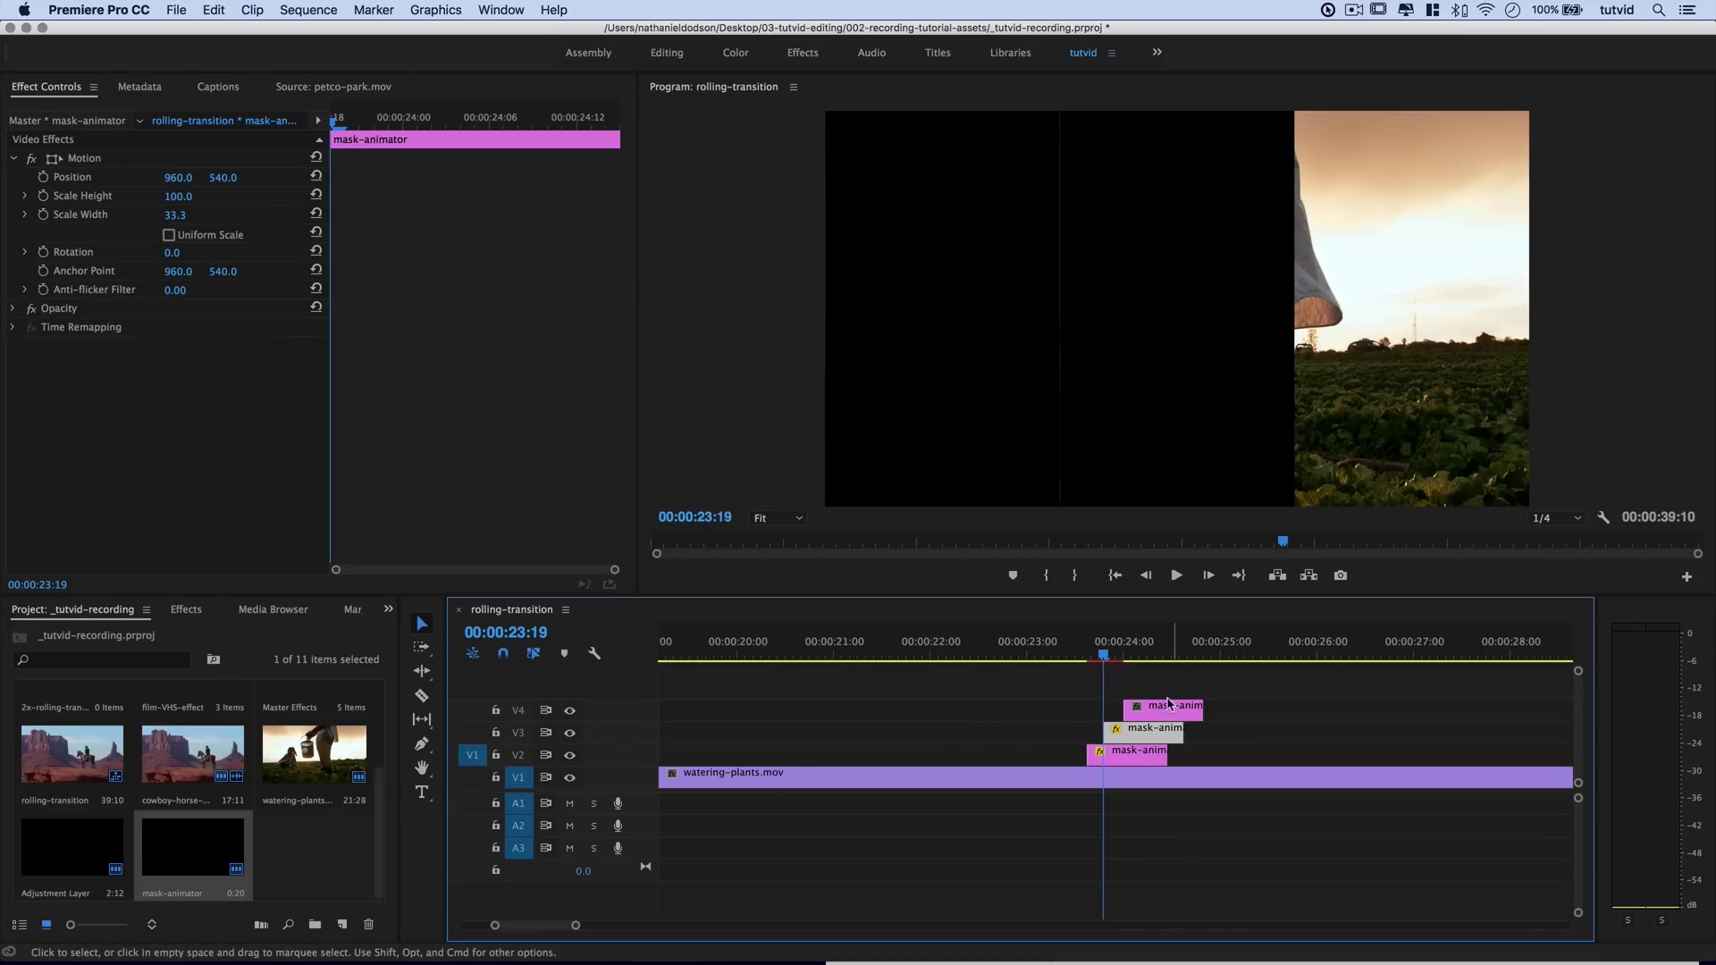
click(1119, 655)
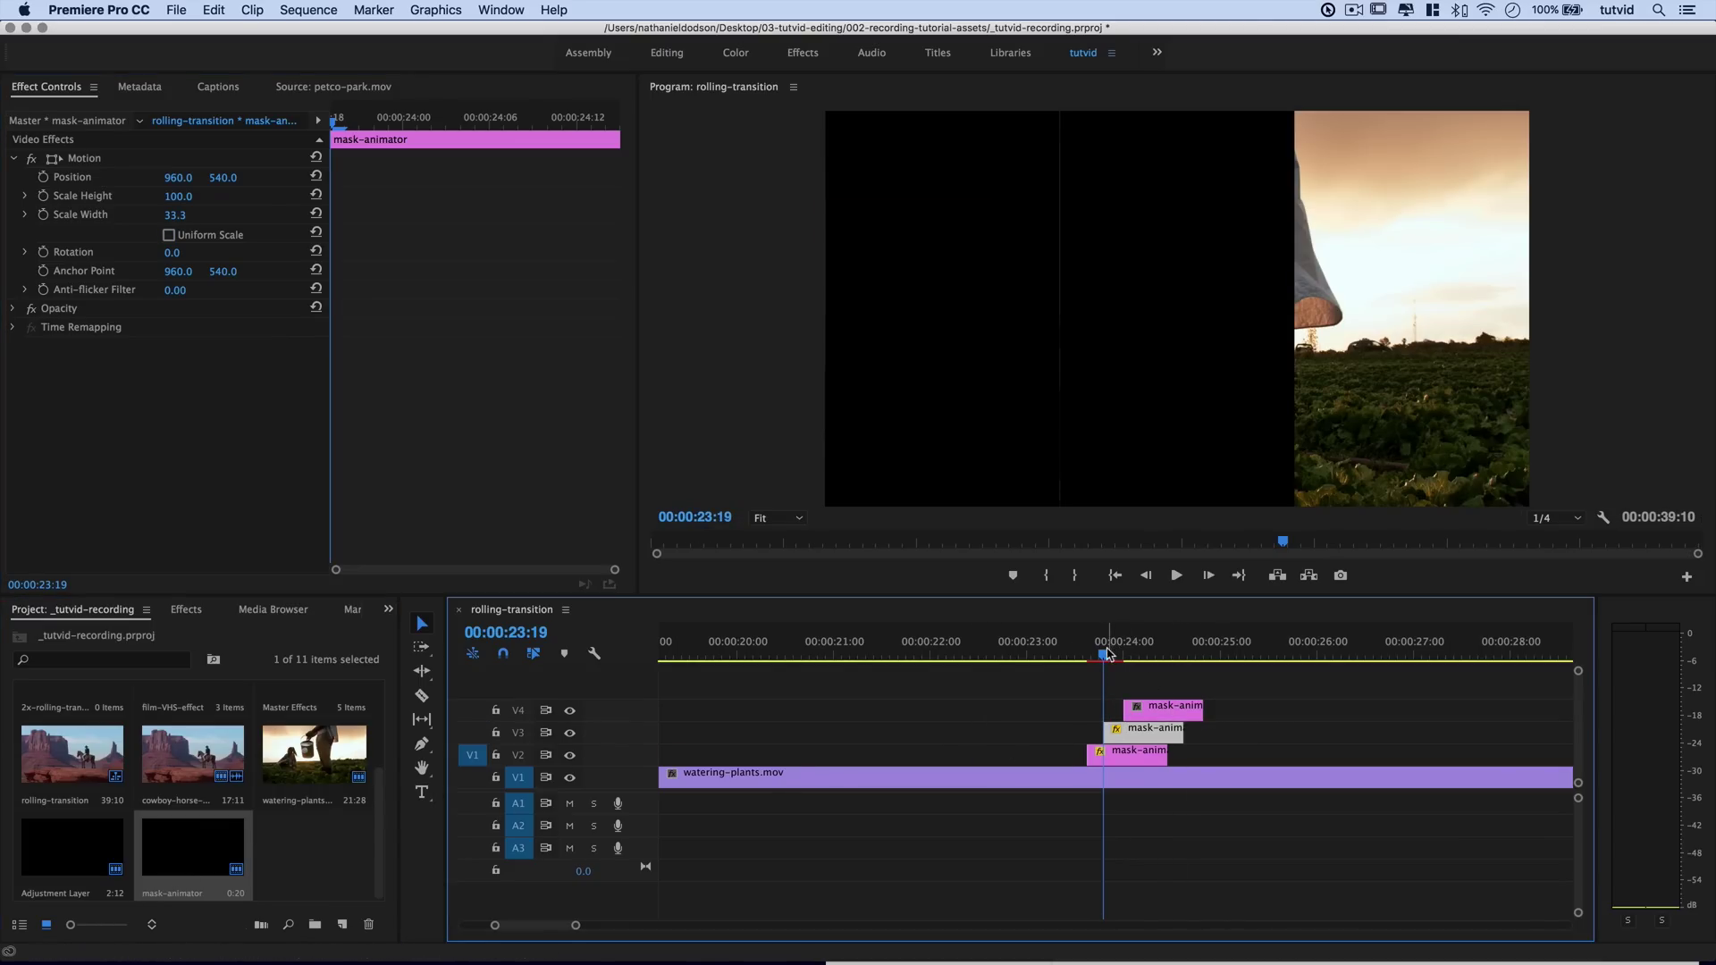
click(1153, 681)
click(1166, 712)
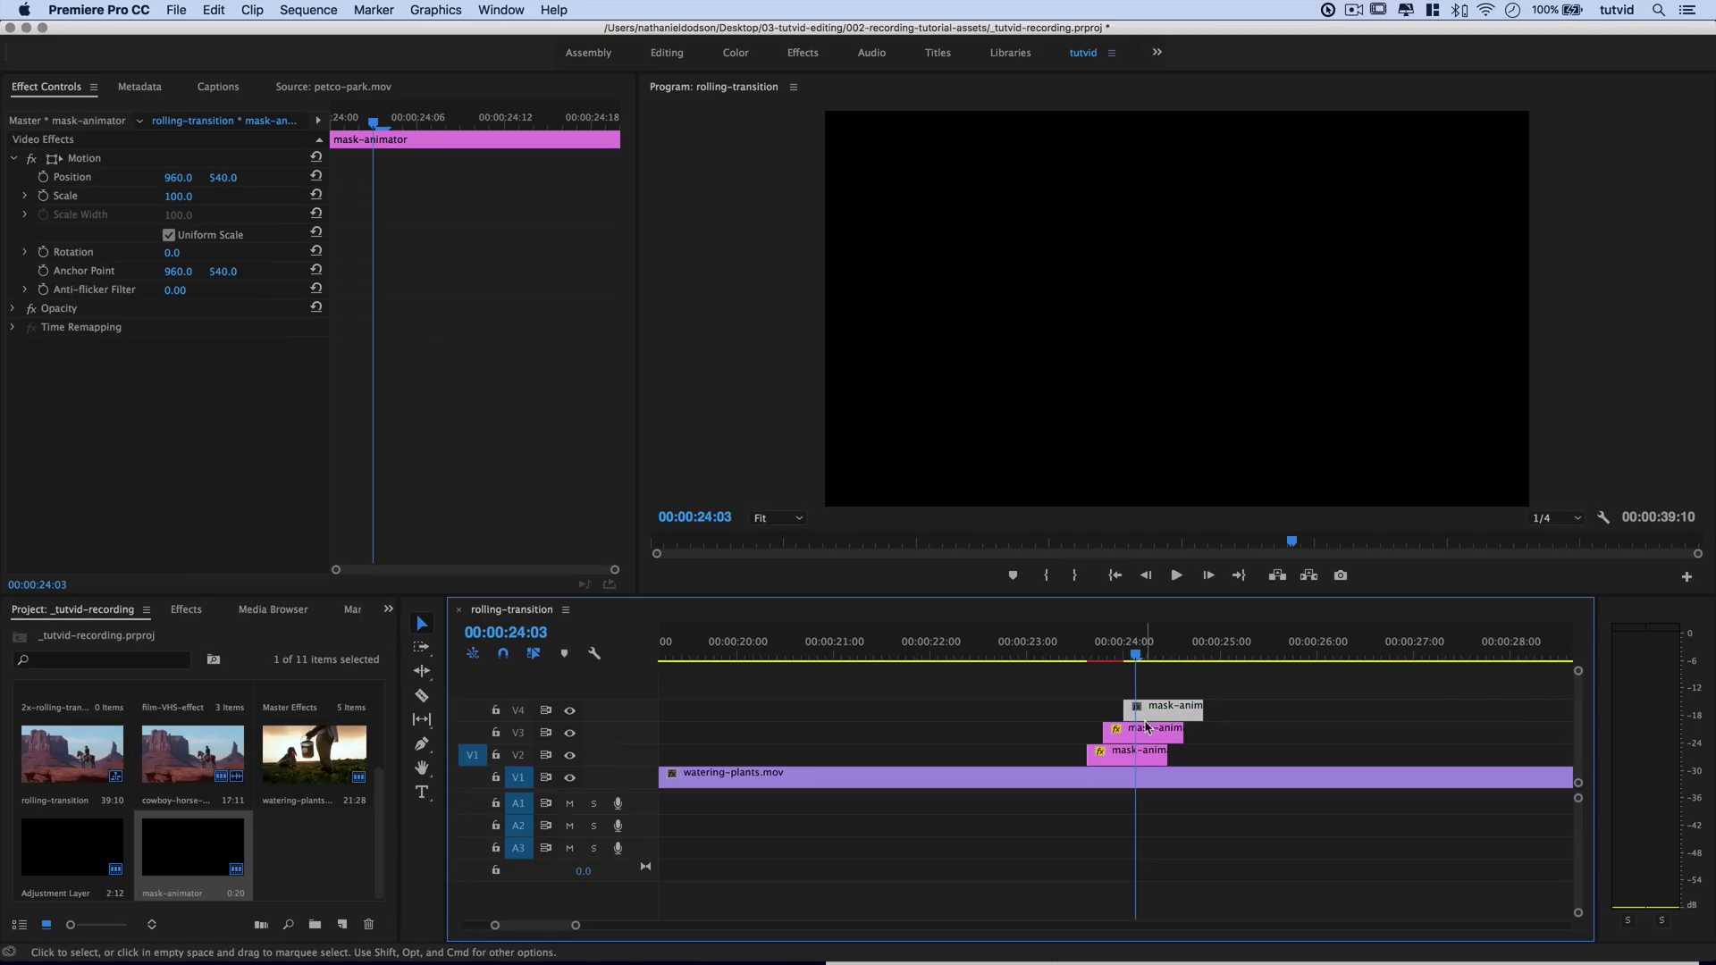
- Turn off Uniform Scale for the V4 matte and set its Scale Width to 33.3
click(169, 235)
click(196, 215)
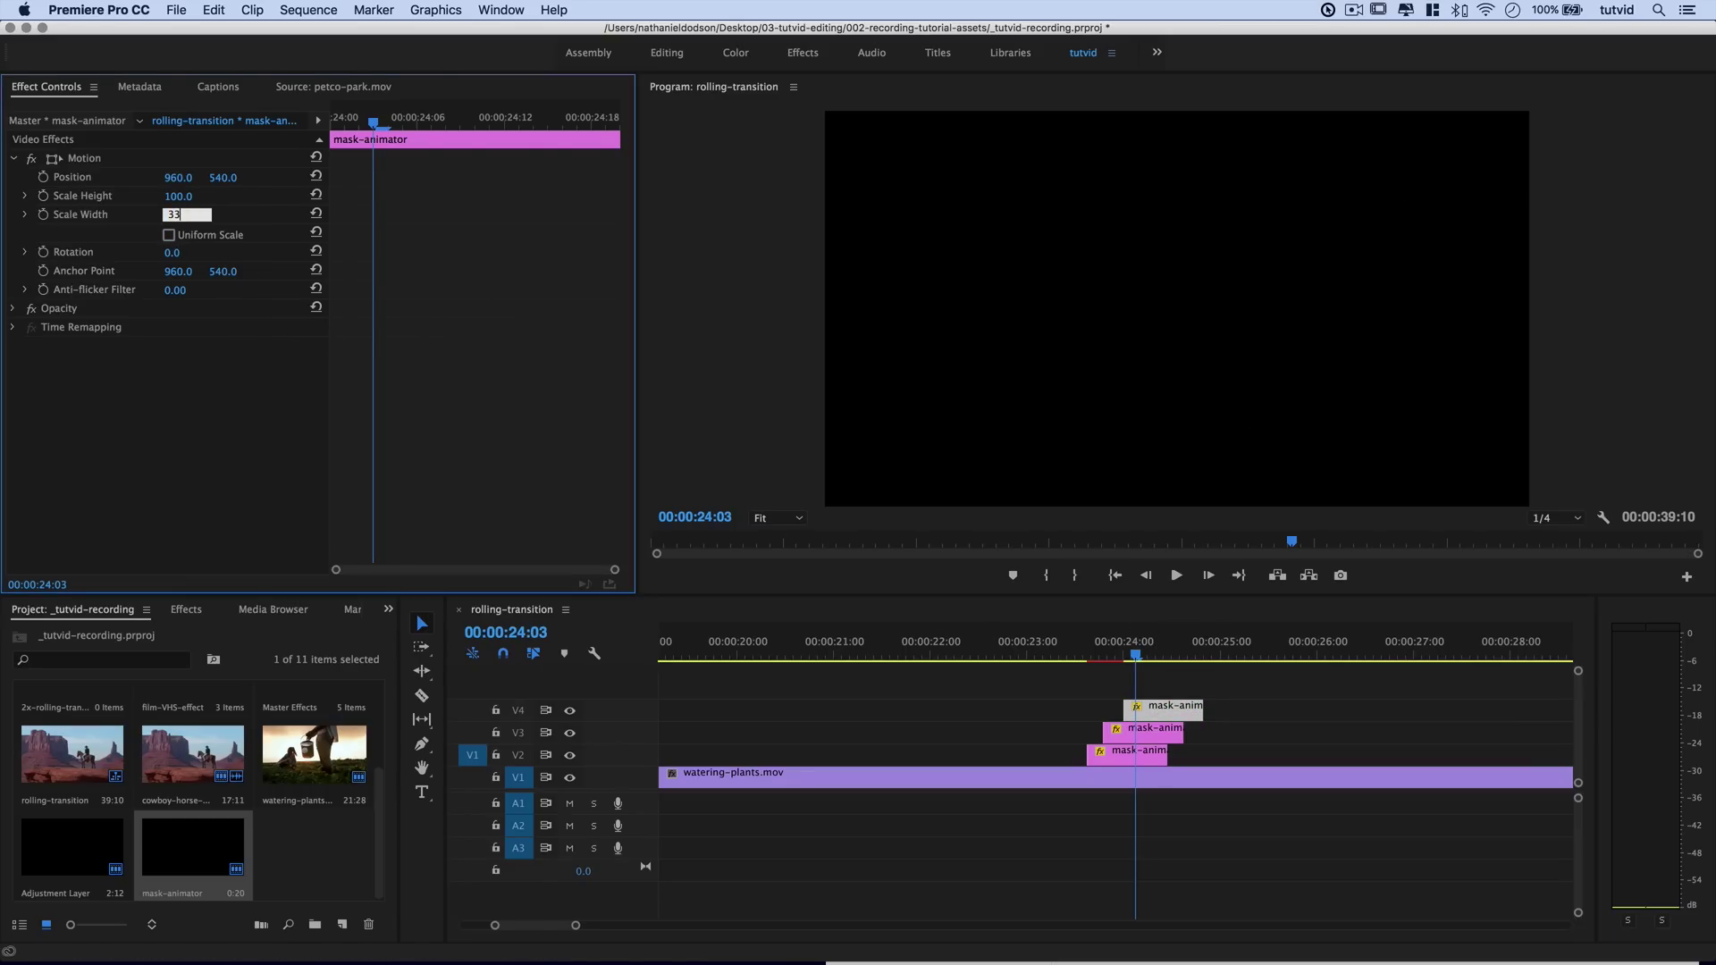
key(Return)
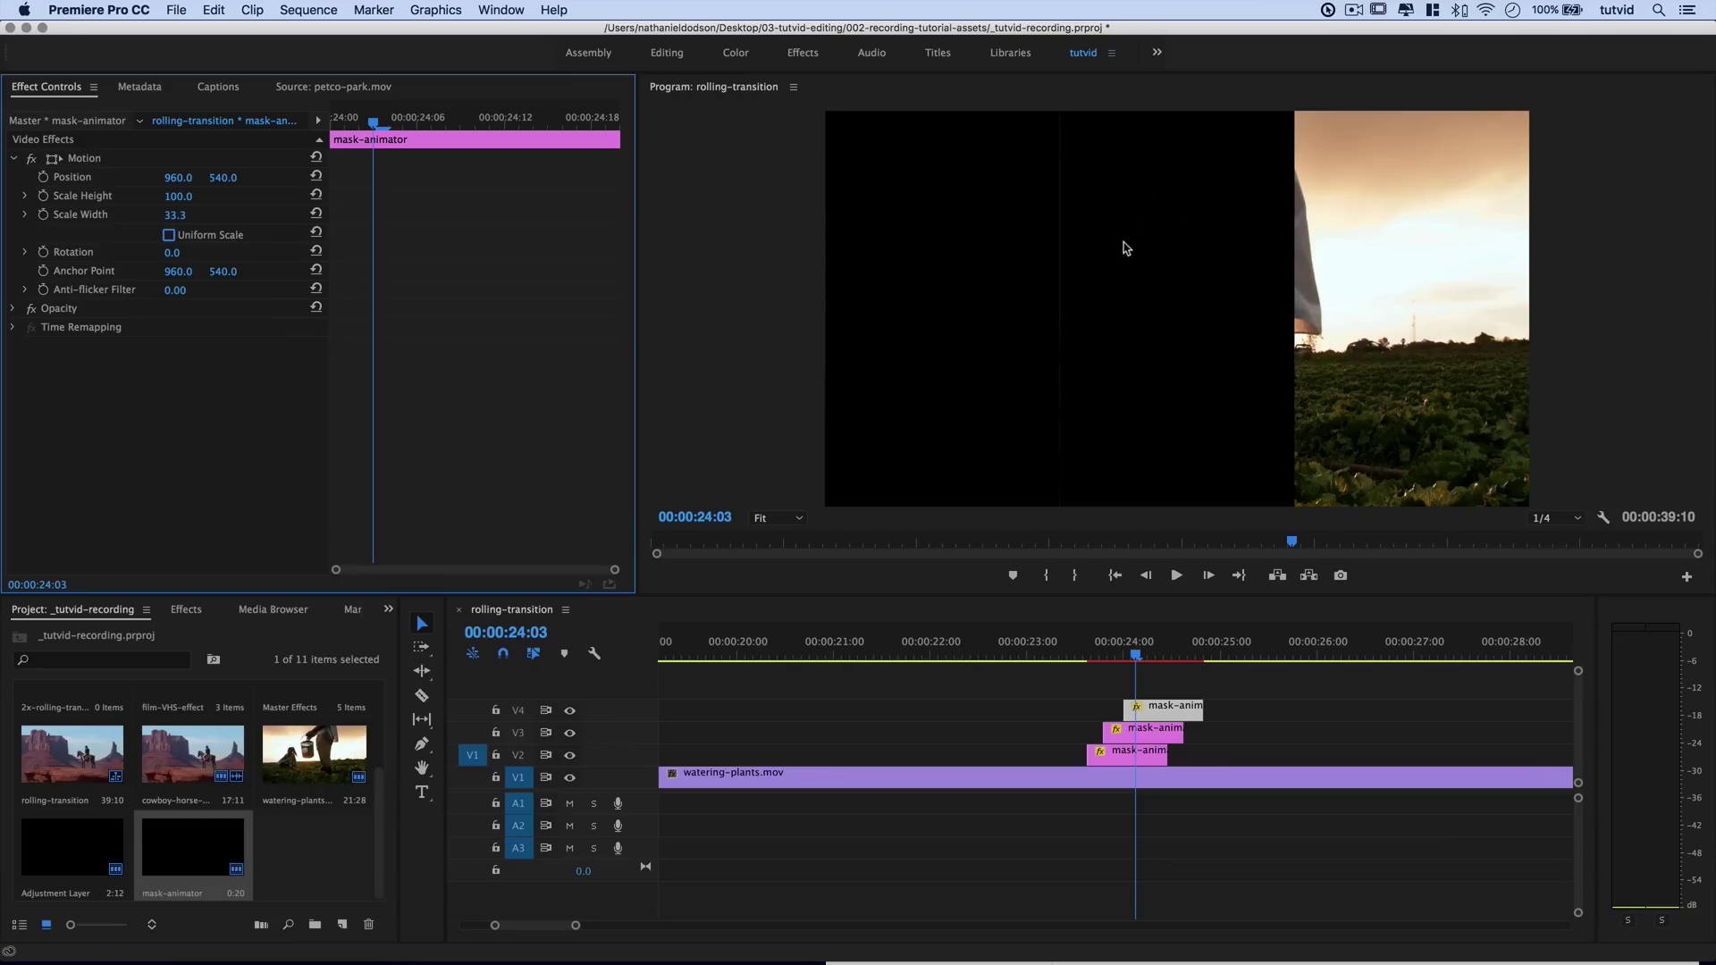
- Set the V4 matte's horizontal Position to 1600 so it covers the remaining third of the frame
click(1145, 733)
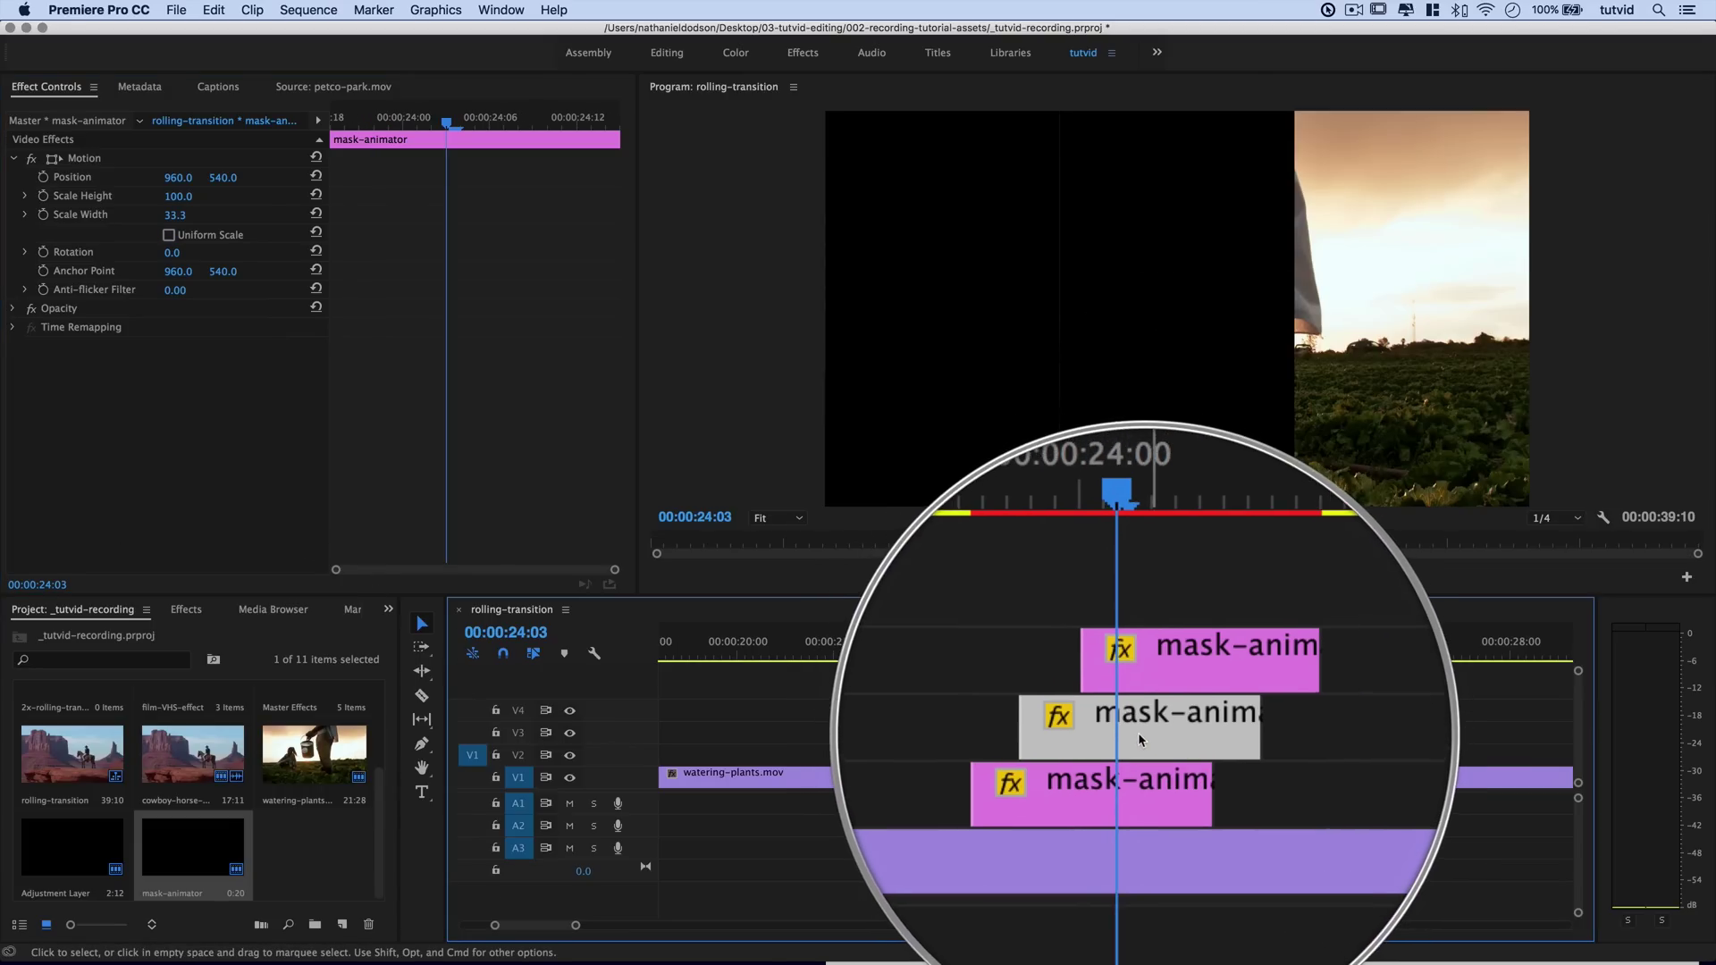
click(1178, 707)
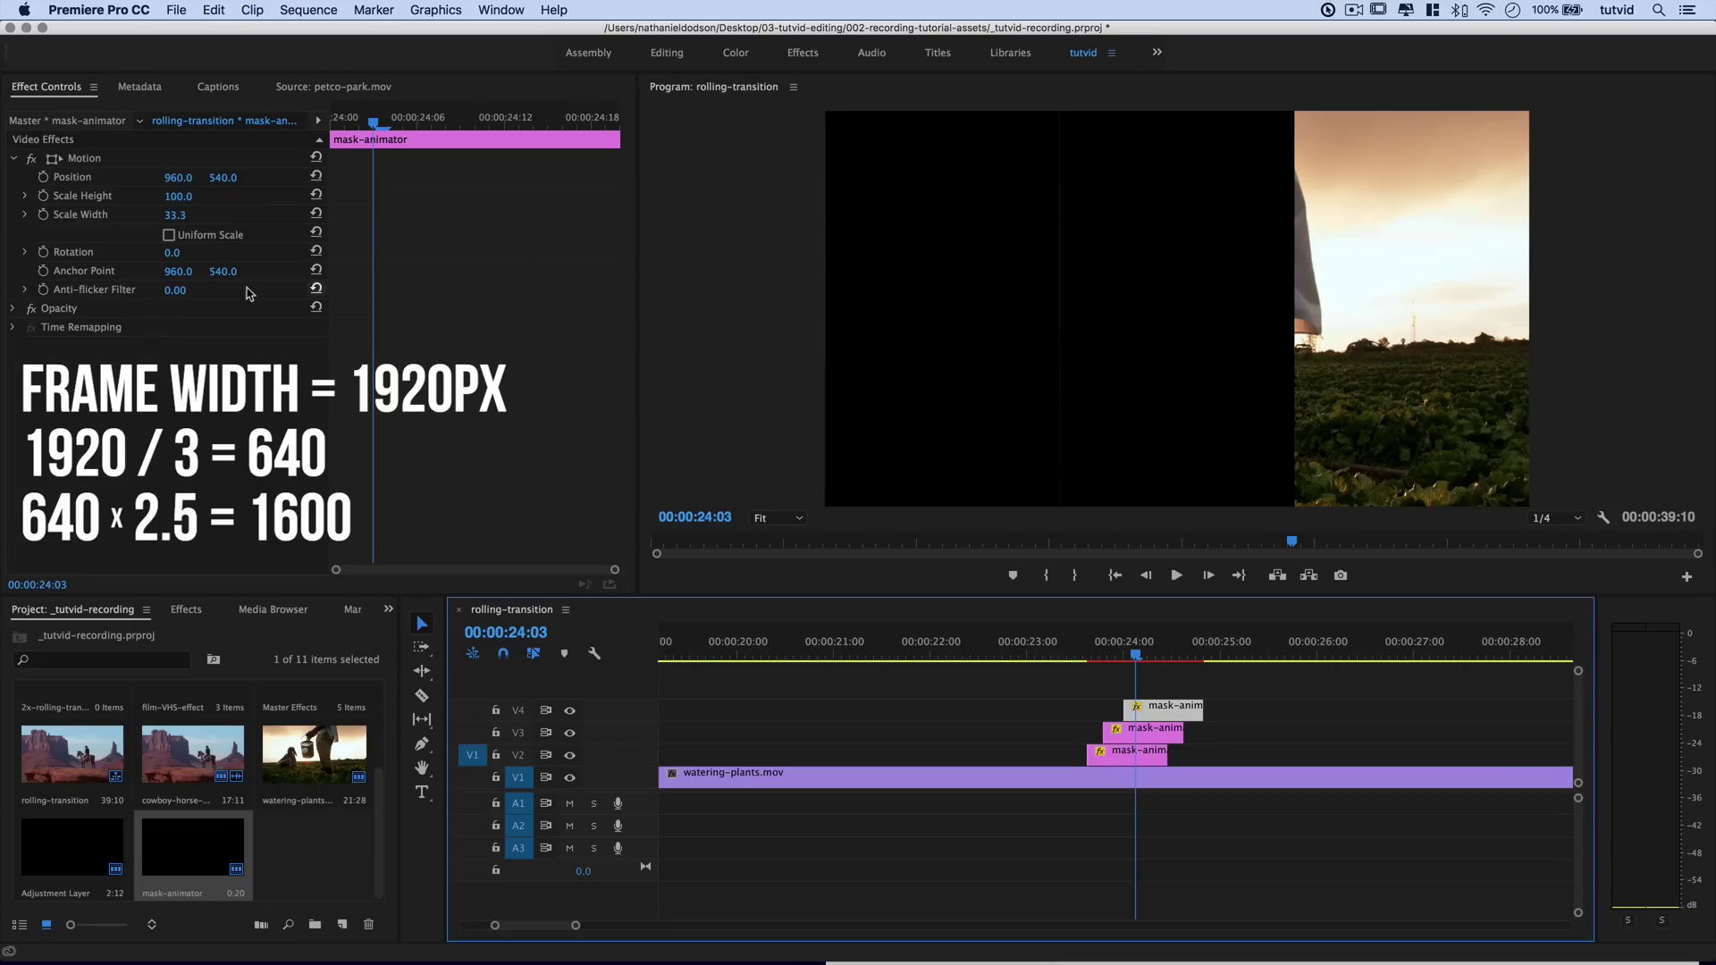
click(188, 177)
text(1600)
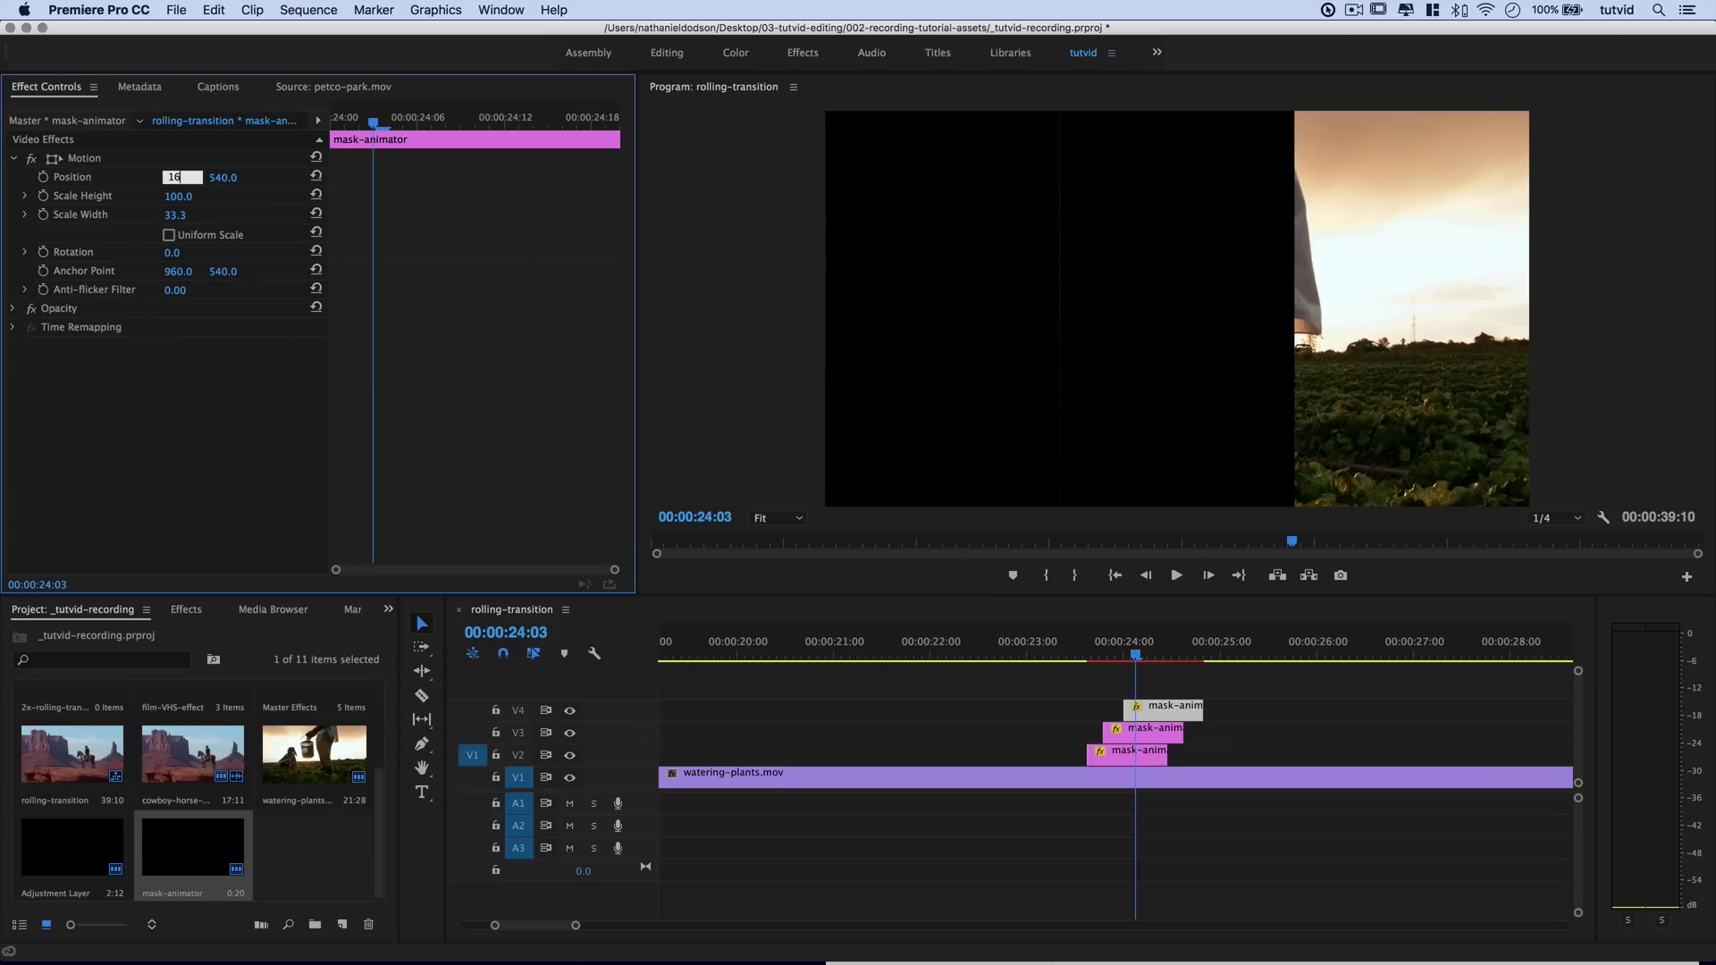
key(Tab)
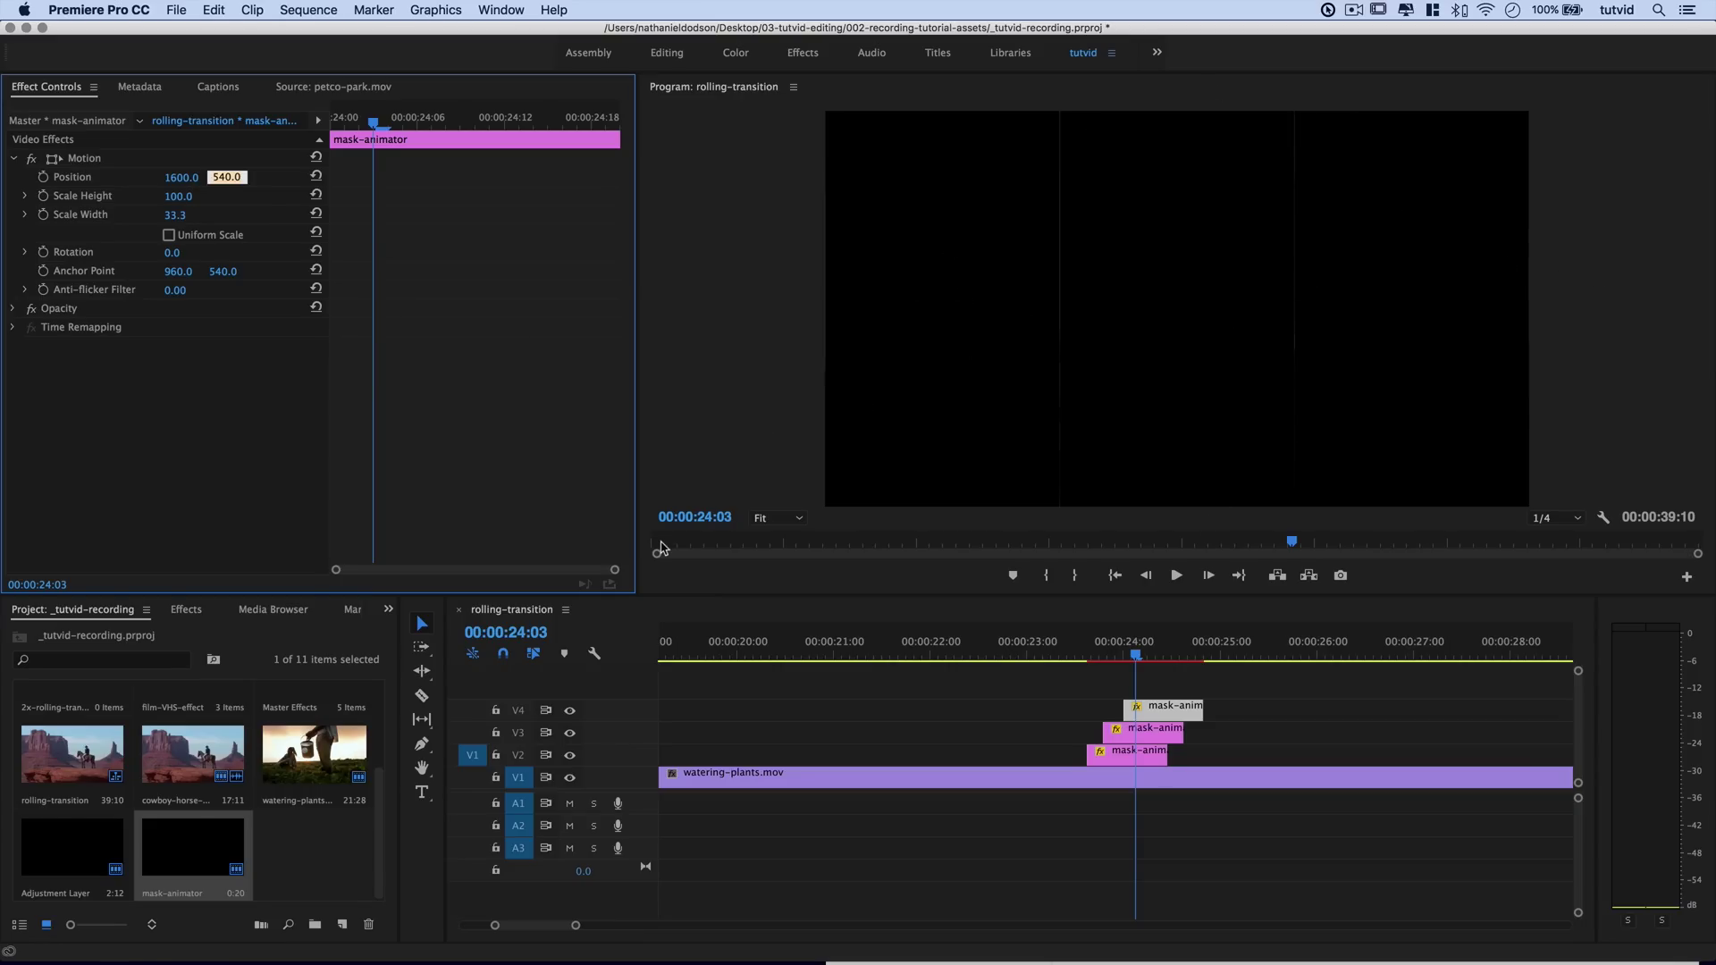
- Find the Wipe video transition and apply it to the start of the mask-animator mattes on V2, V3 and V4
click(187, 609)
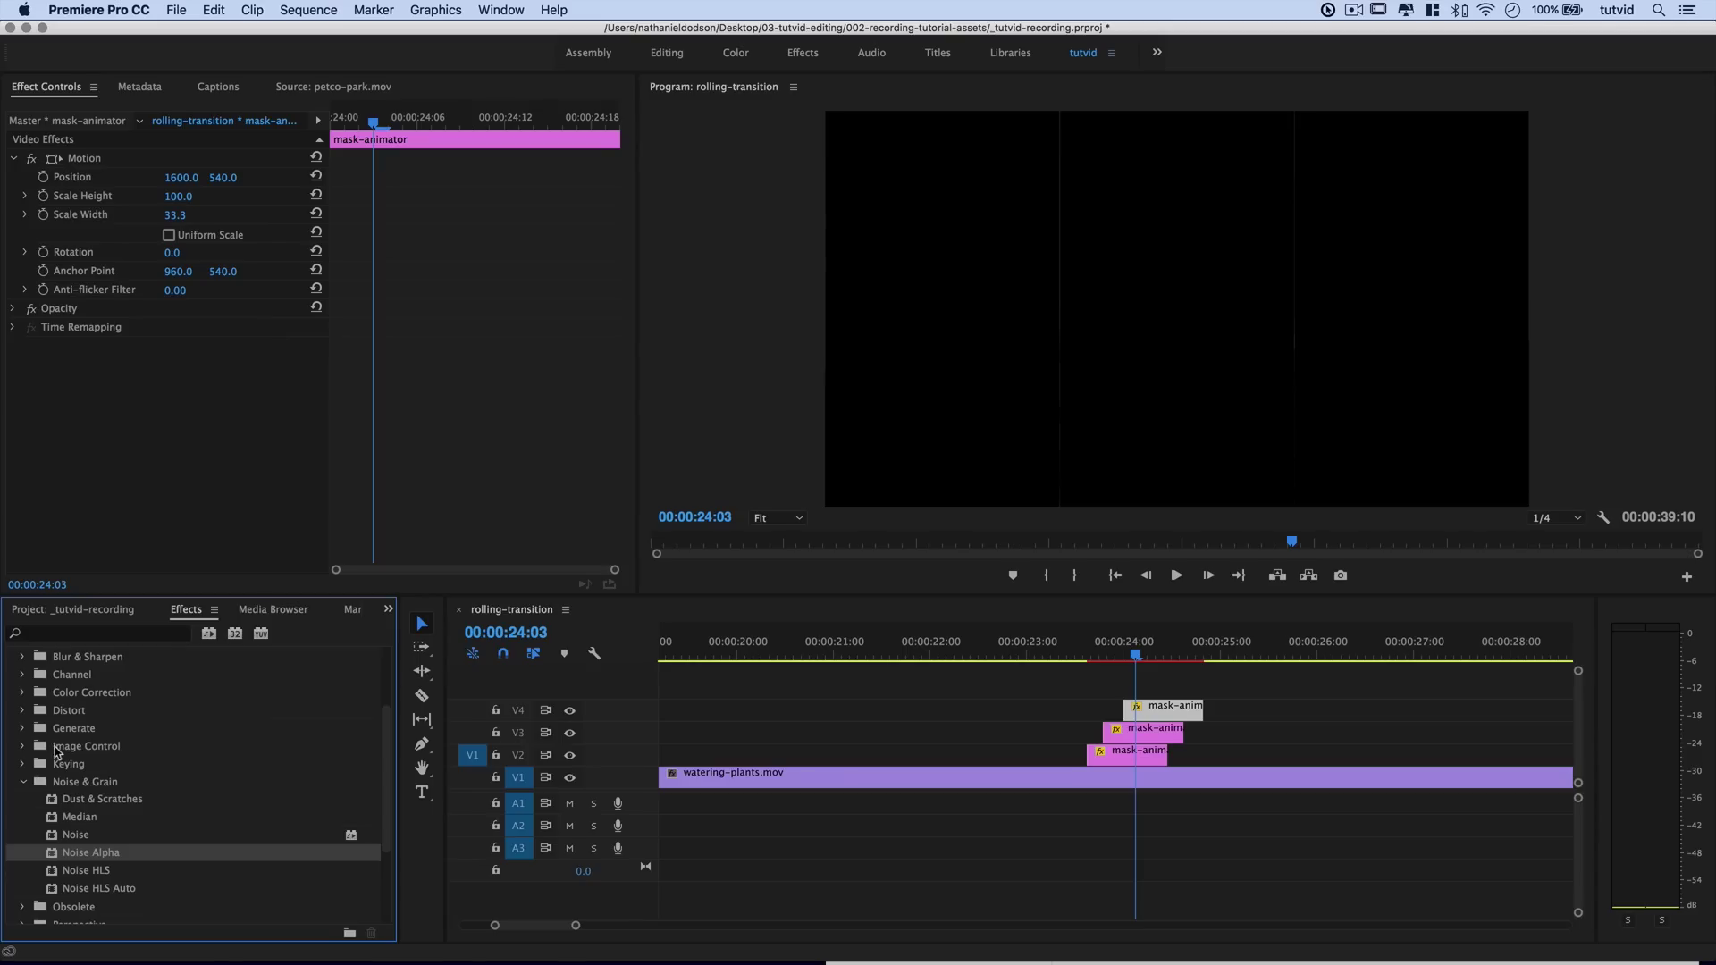
click(23, 782)
scroll(16, 706, up, 5)
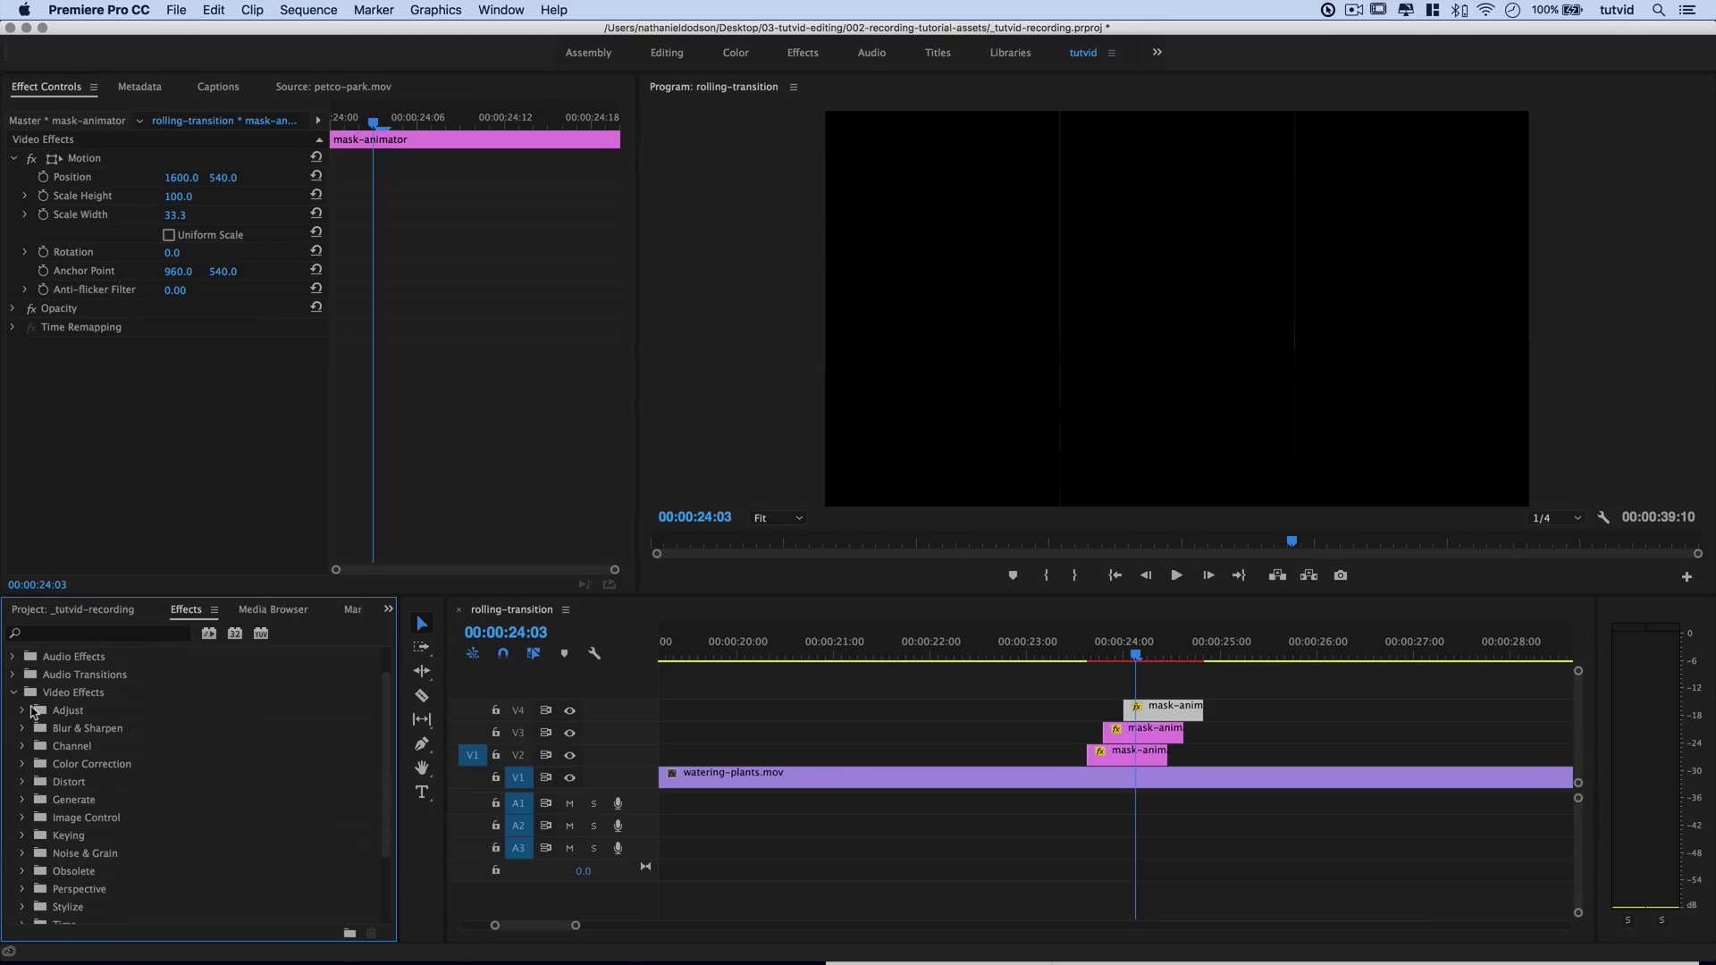
click(13, 675)
click(13, 693)
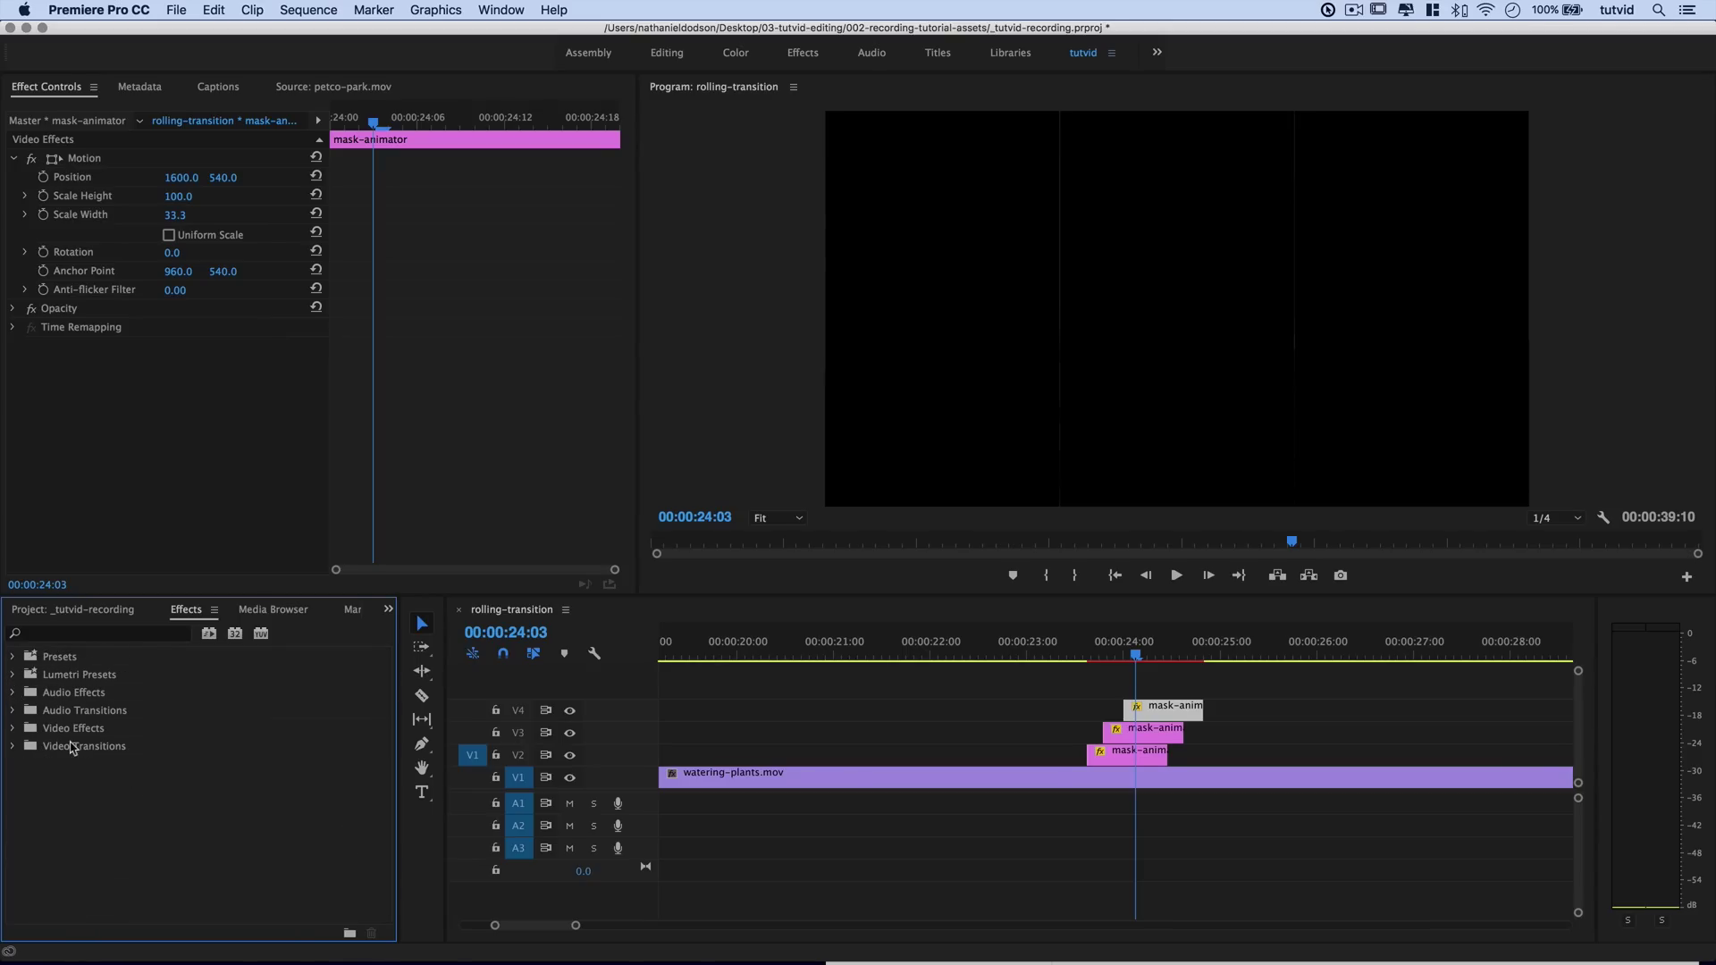
click(14, 747)
double_click(86, 862)
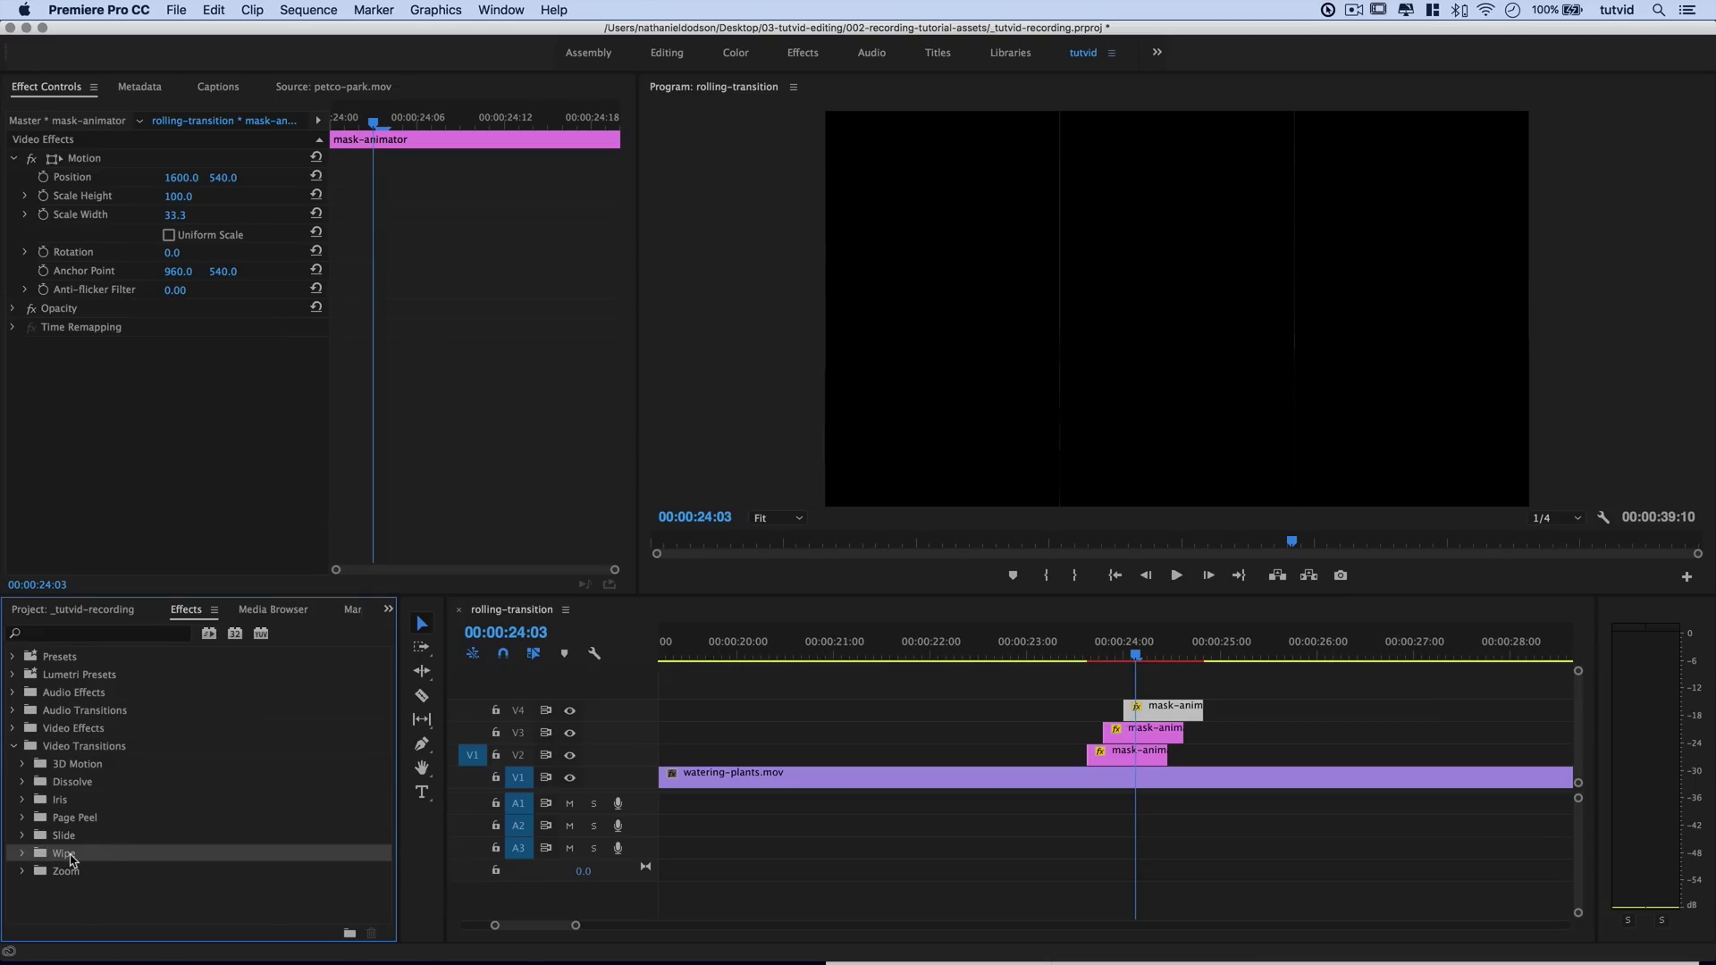
scroll(110, 885, down, 1)
drag(74, 903, 1088, 753)
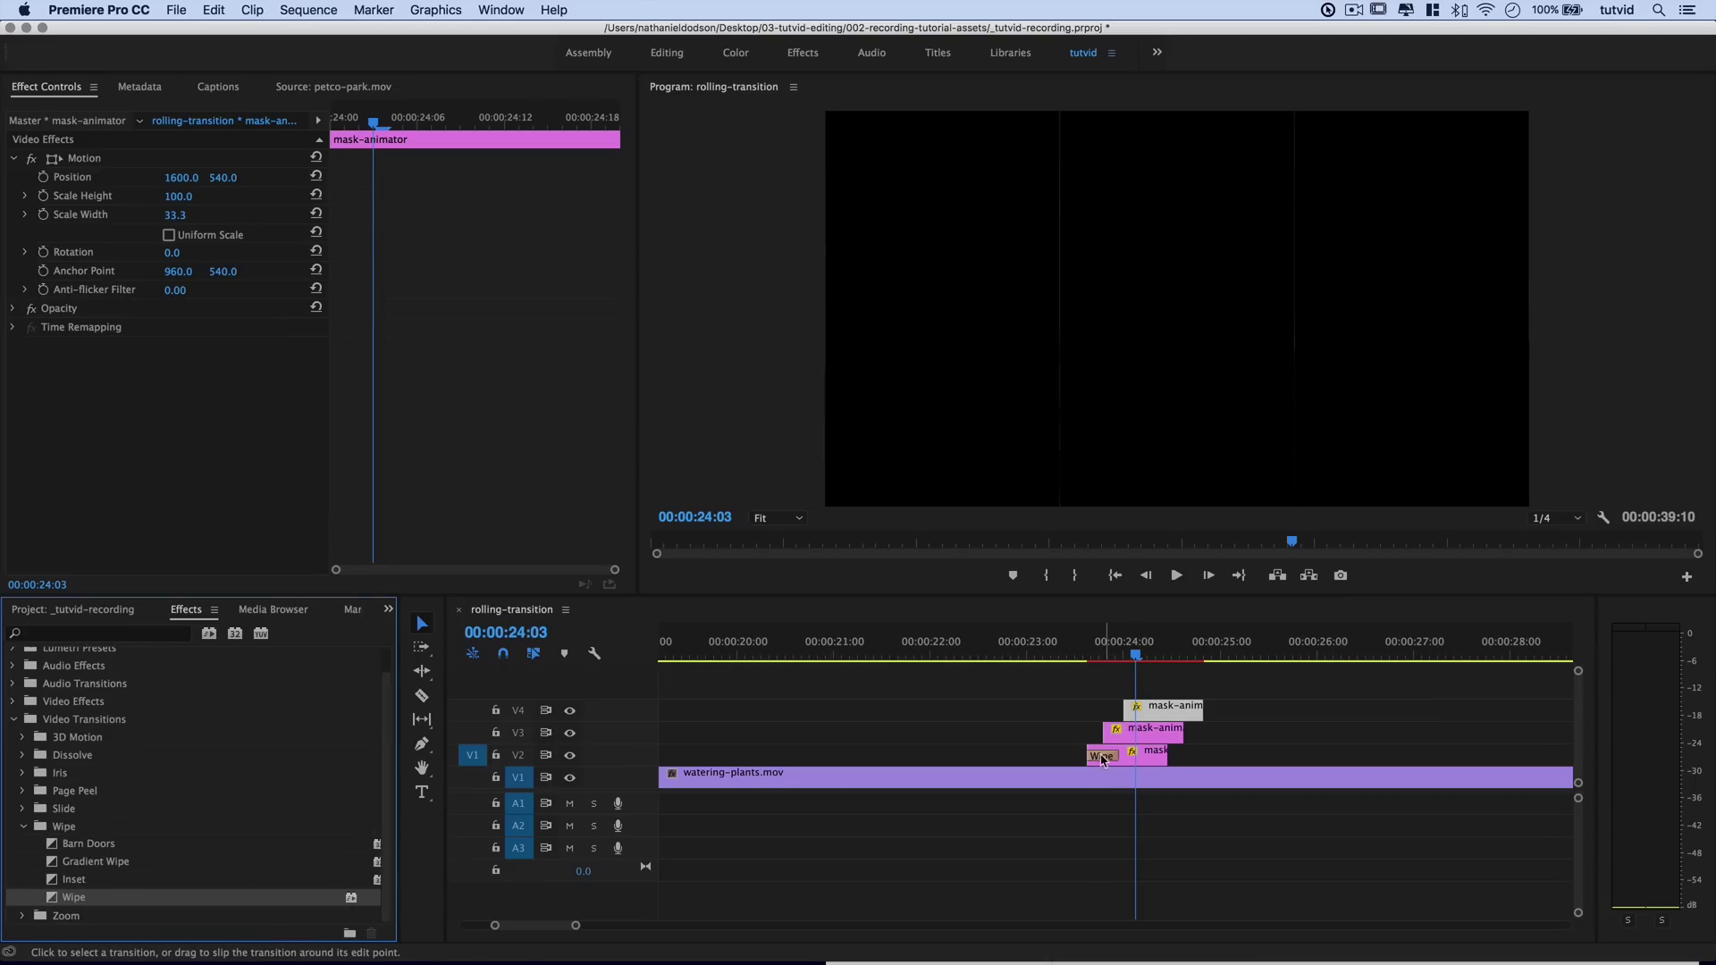
drag(79, 901, 1107, 734)
drag(79, 899, 1126, 711)
- Play the transition from just before the V2 matte to examine the wipes, and check each of the three mattes
click(1119, 653)
key(space)
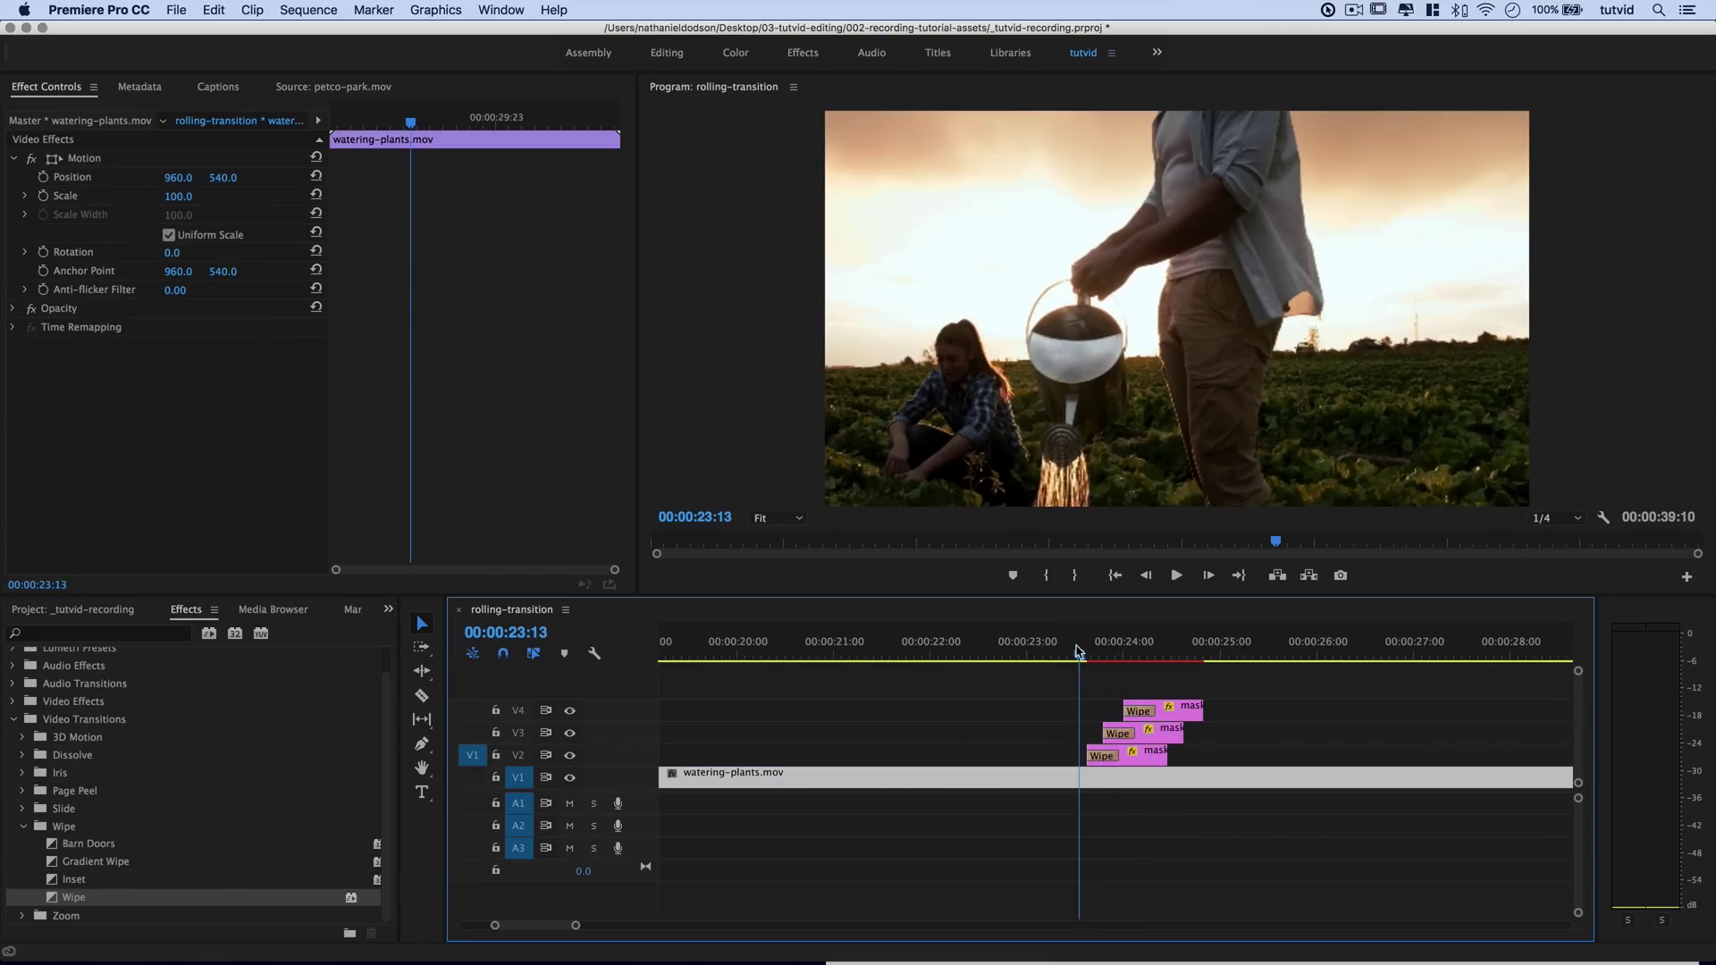
key(space)
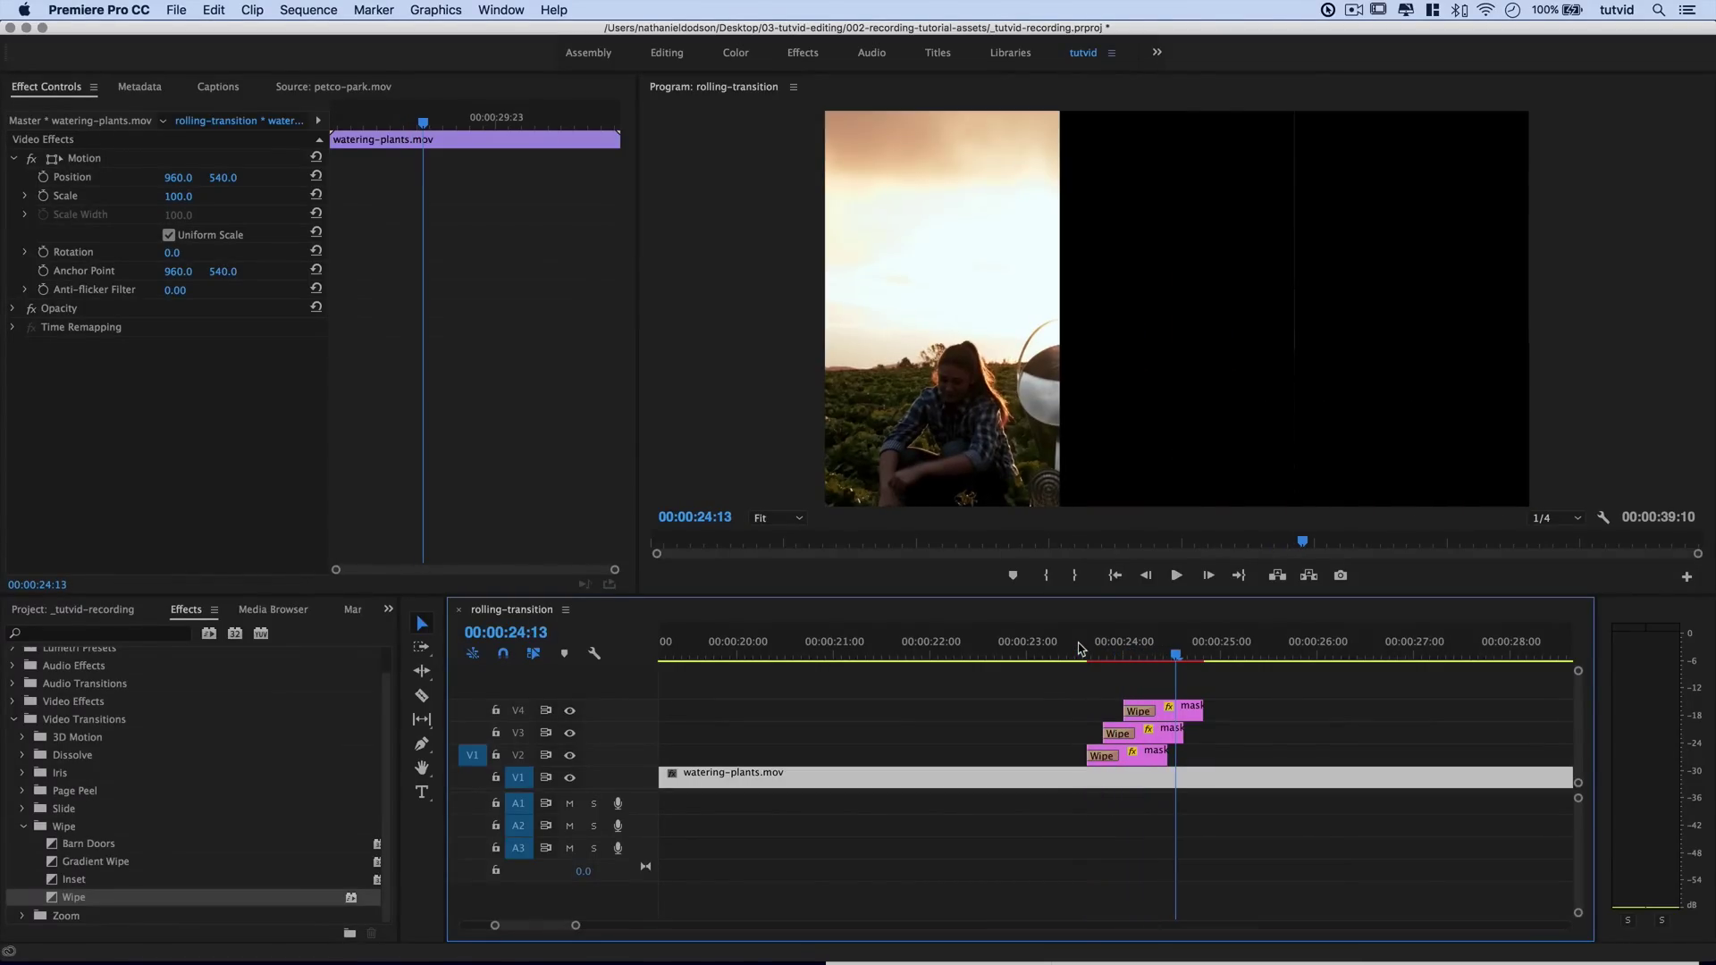
click(1083, 653)
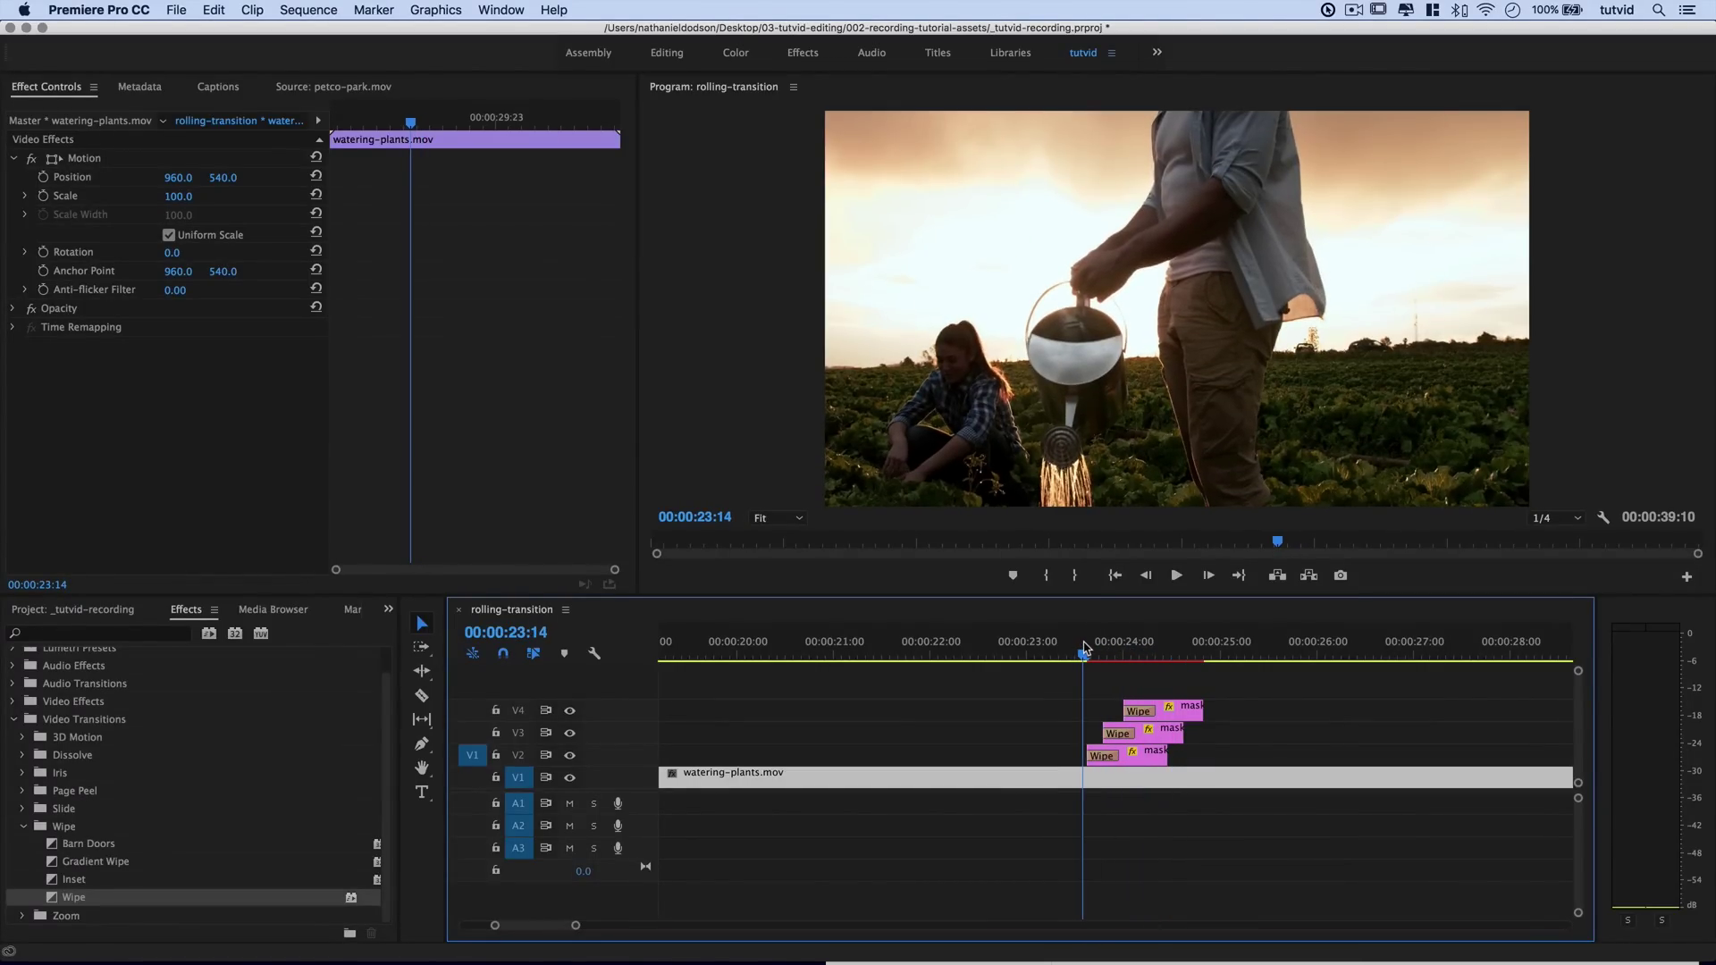
click(1141, 752)
click(1167, 714)
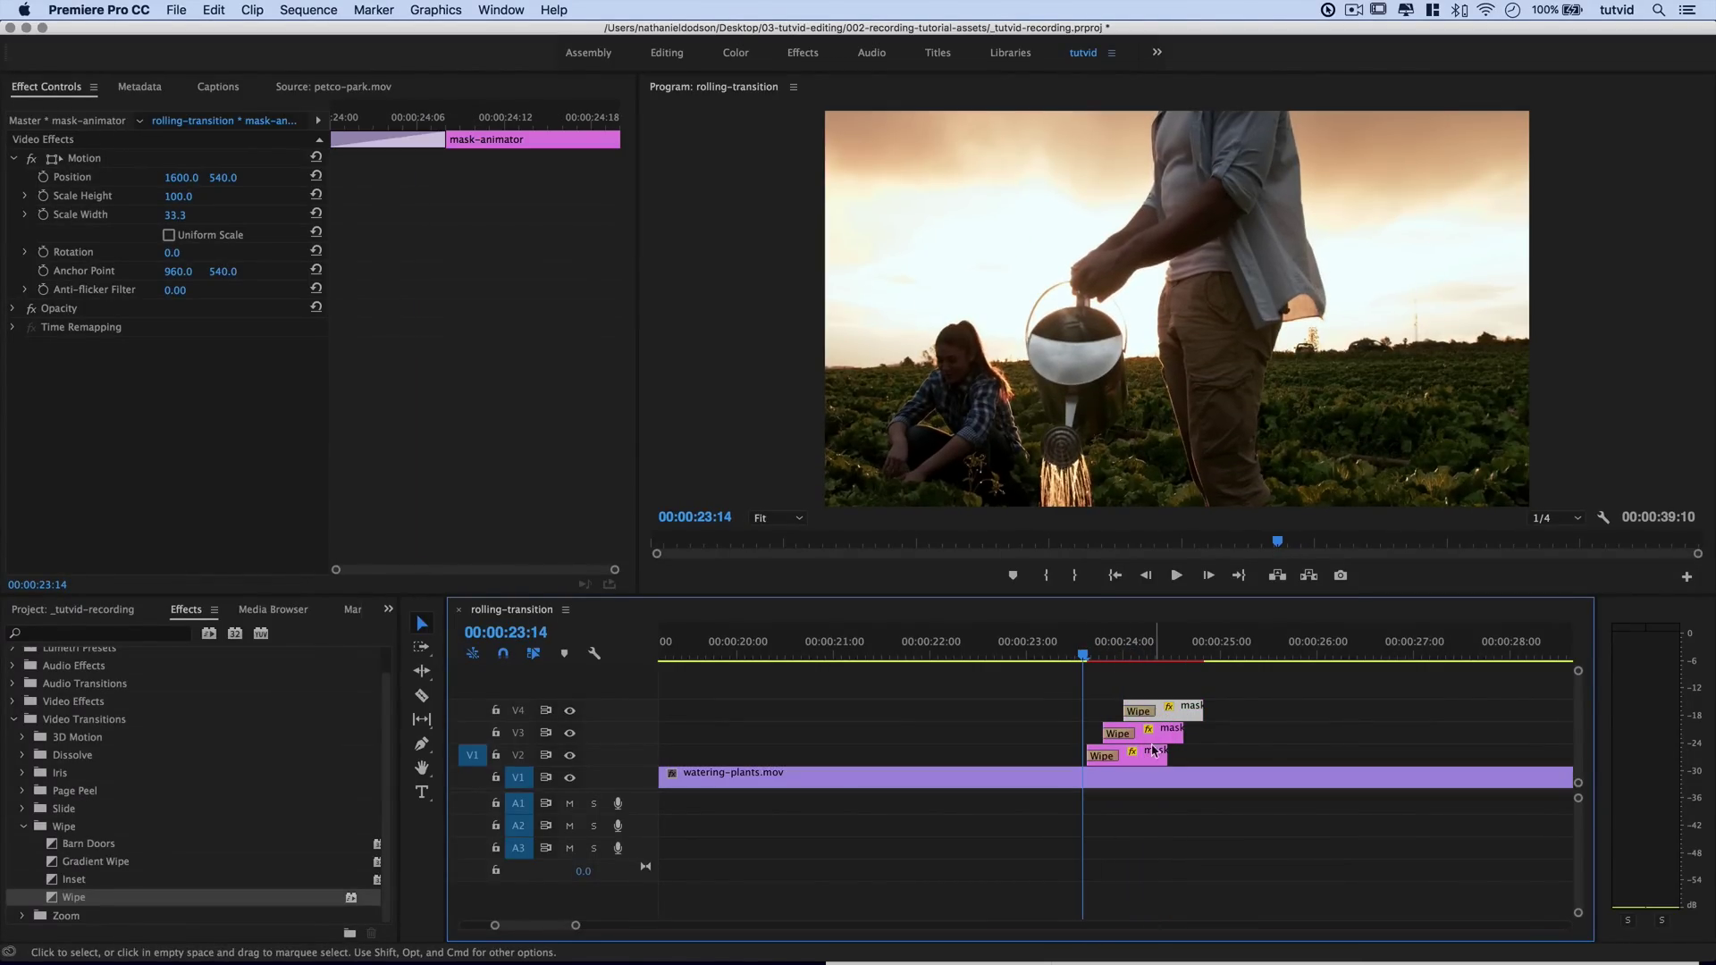
click(1148, 759)
click(1139, 736)
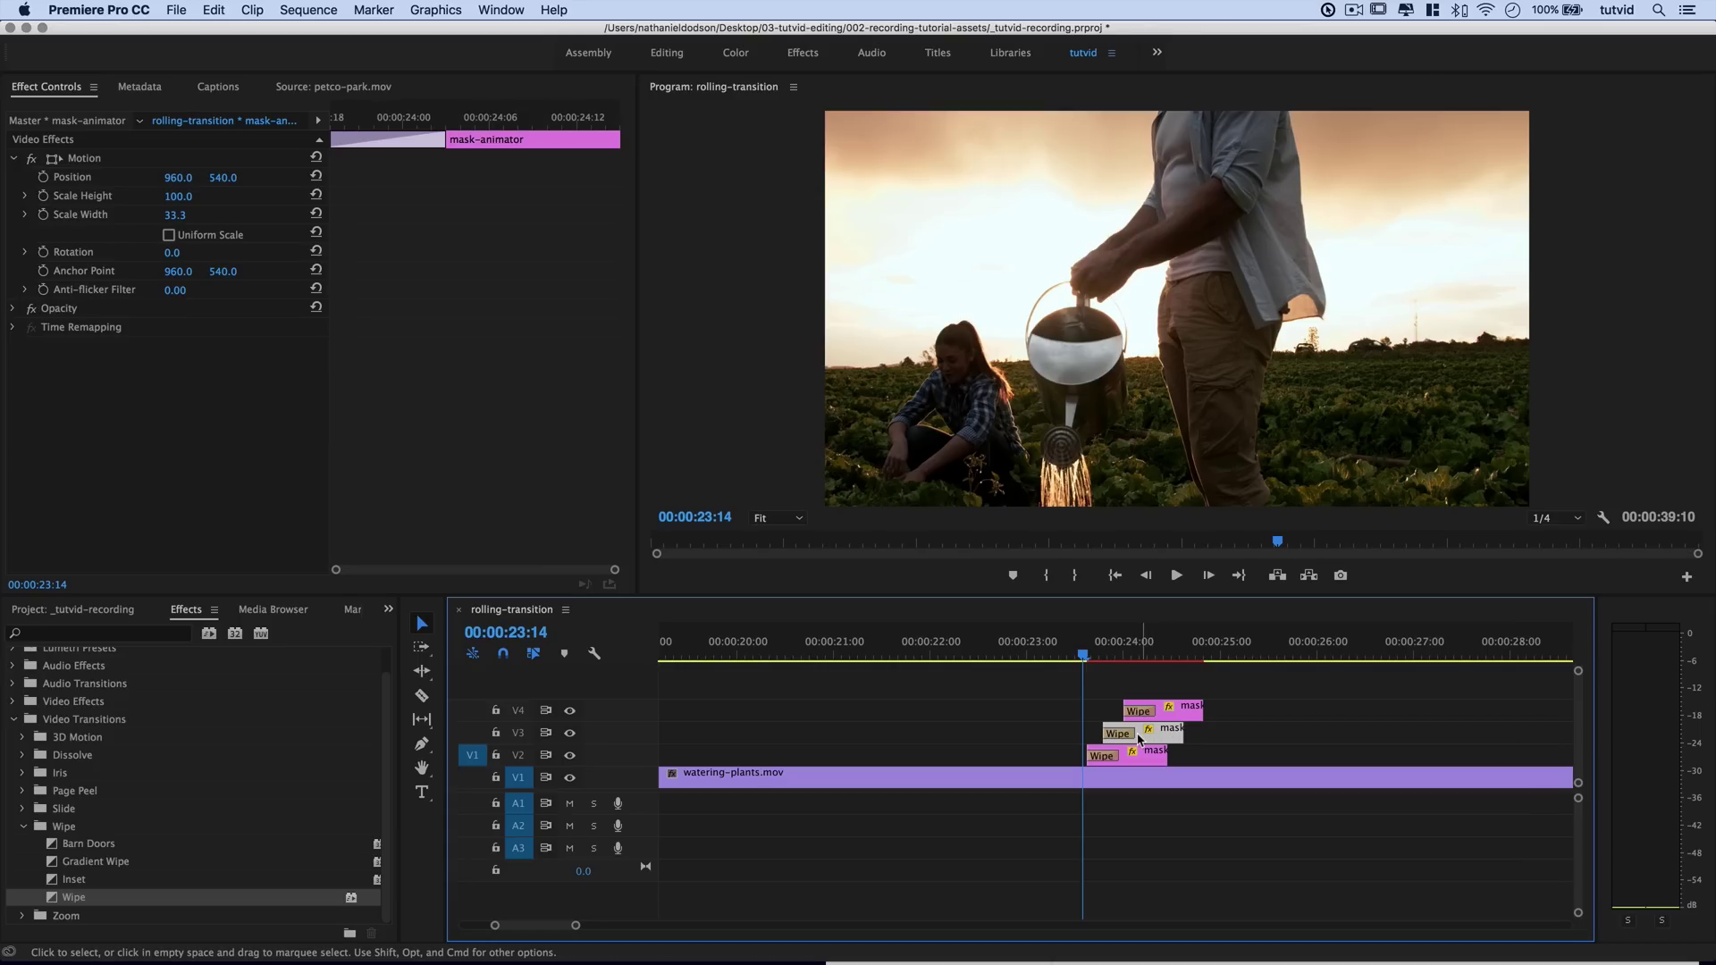
- Set the direction of the V2 matte's Wipe to North to South and preview it at 00:00:23:22
click(1107, 757)
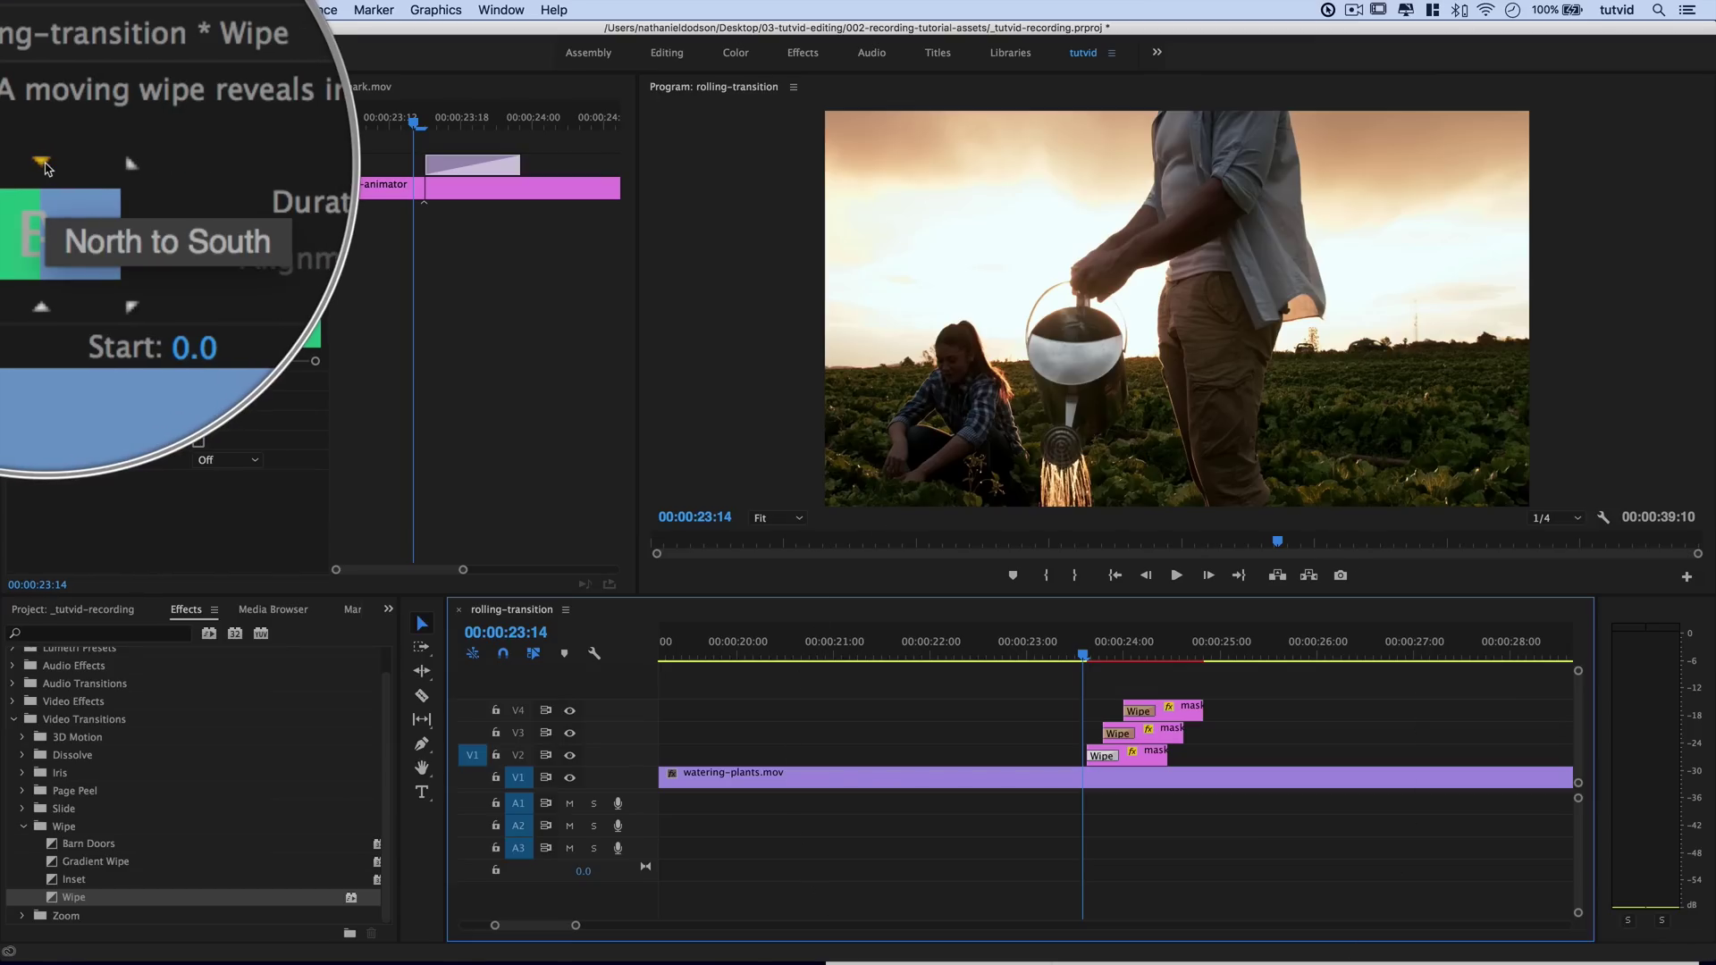
click(44, 167)
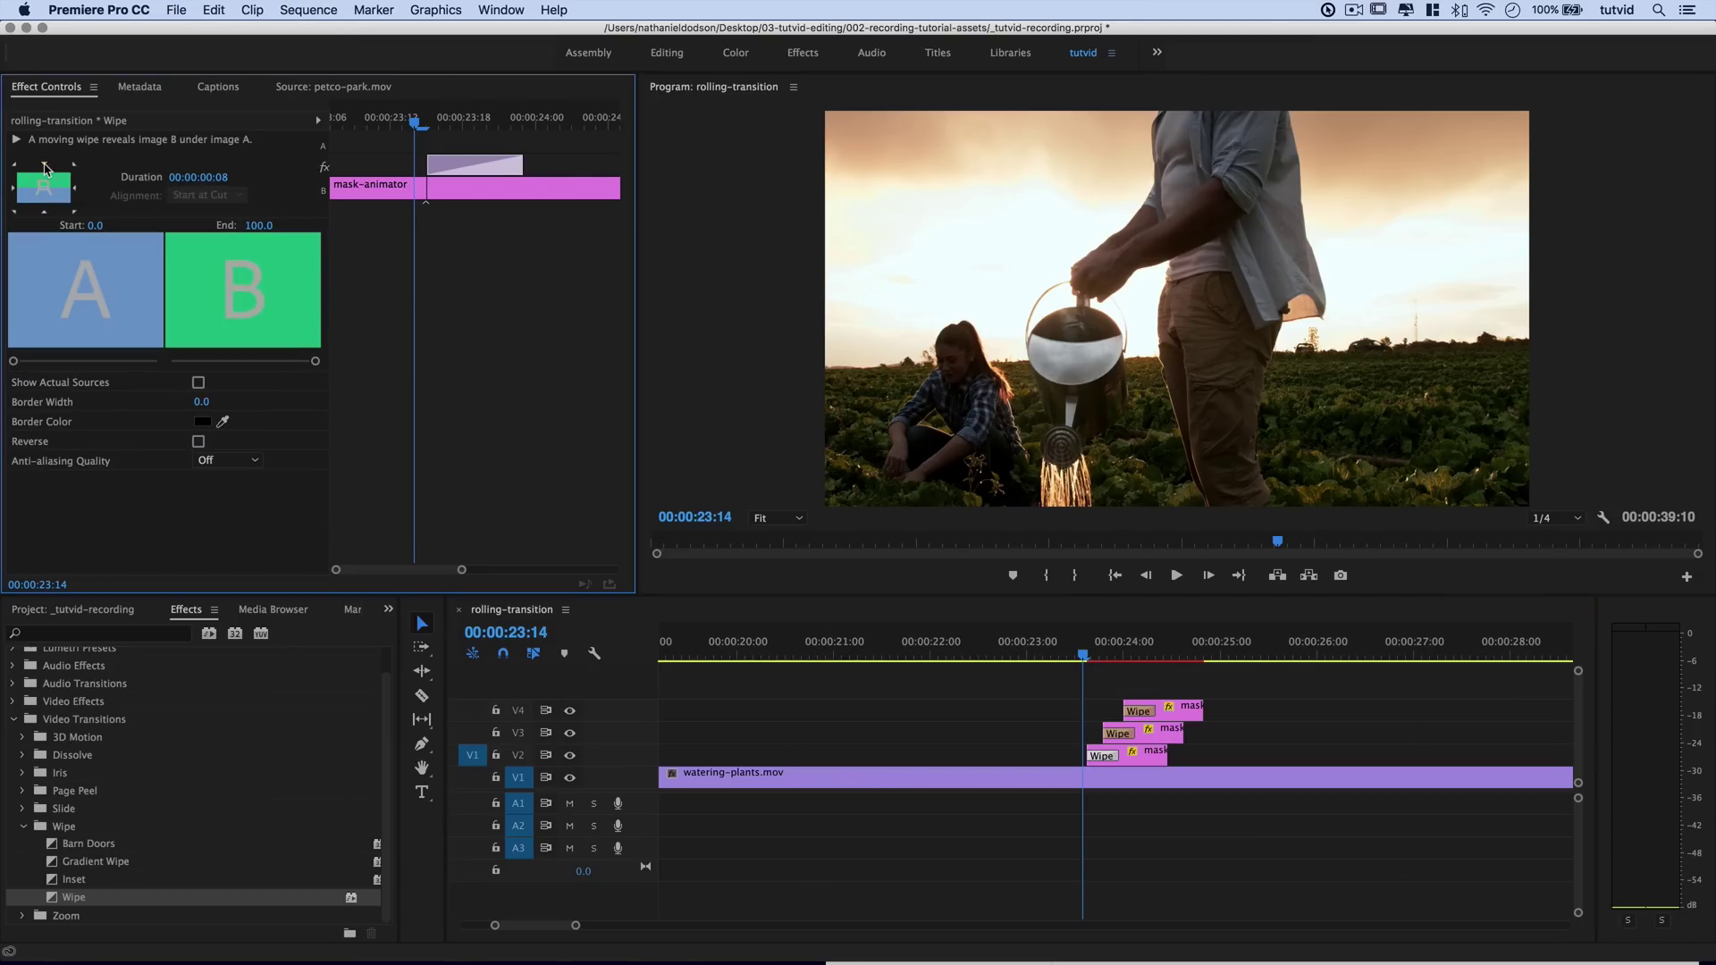
key(space)
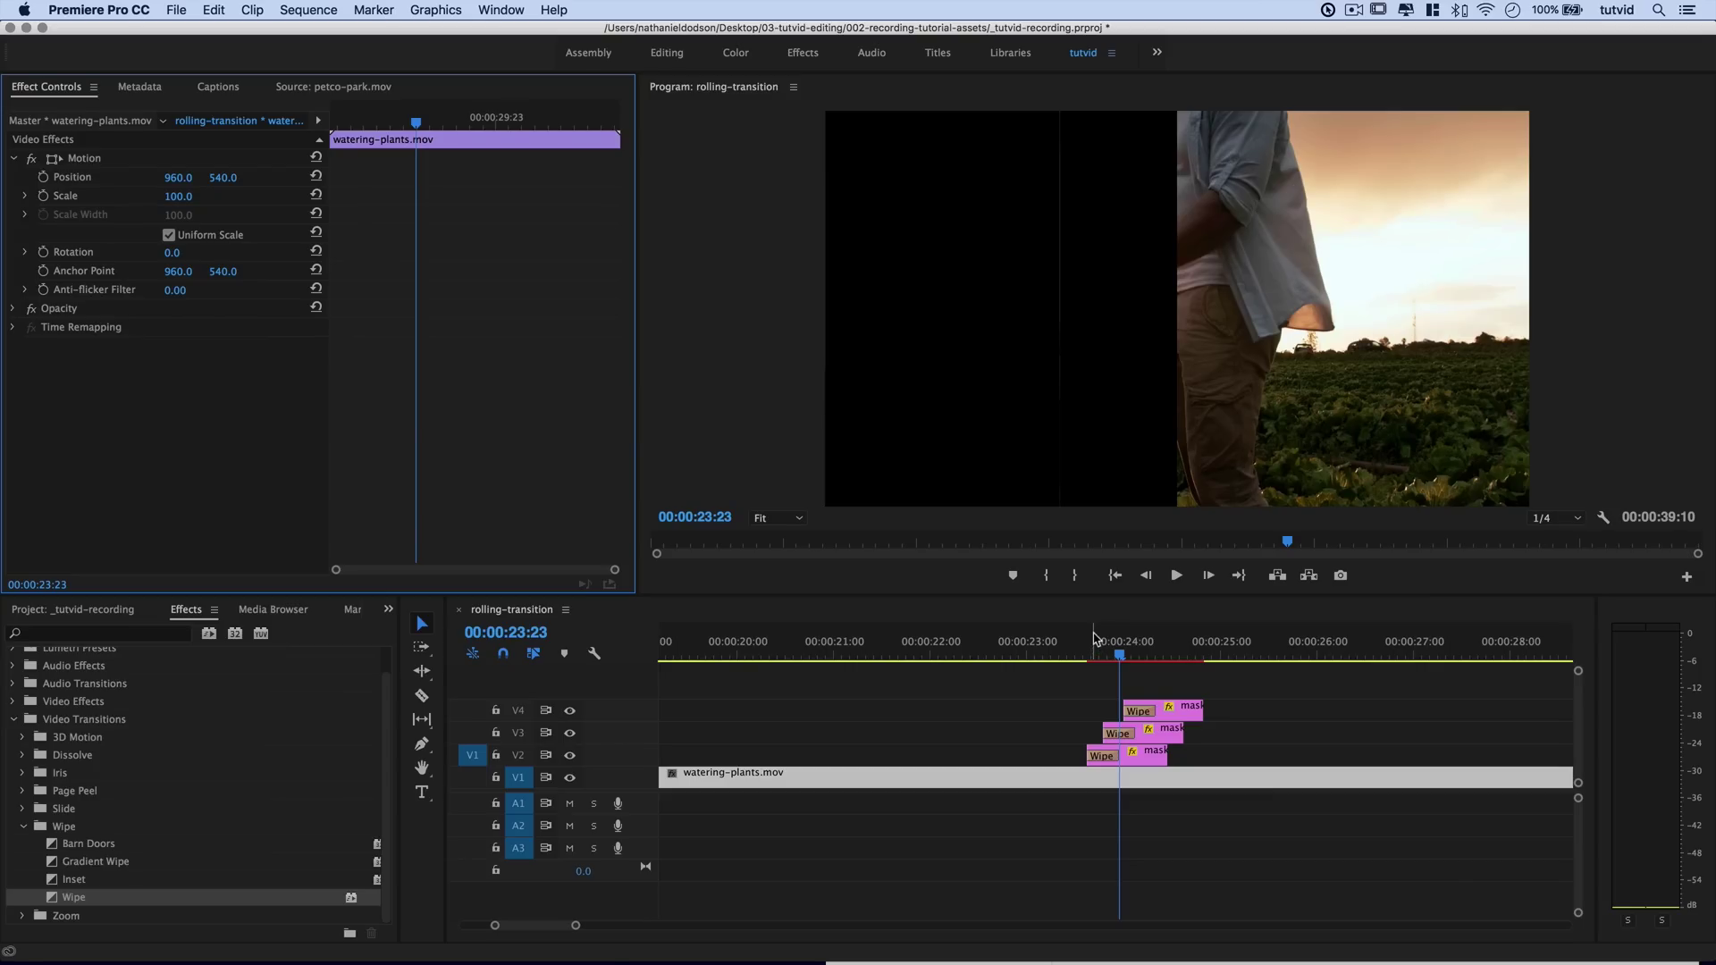
mouse_move(1094, 638)
mouse_down()
mouse_move(1091, 660)
mouse_move(1114, 657)
mouse_up()
- Set the V3 matte's Wipe direction to South to North and the V4 matte's Wipe to North to South
click(1117, 734)
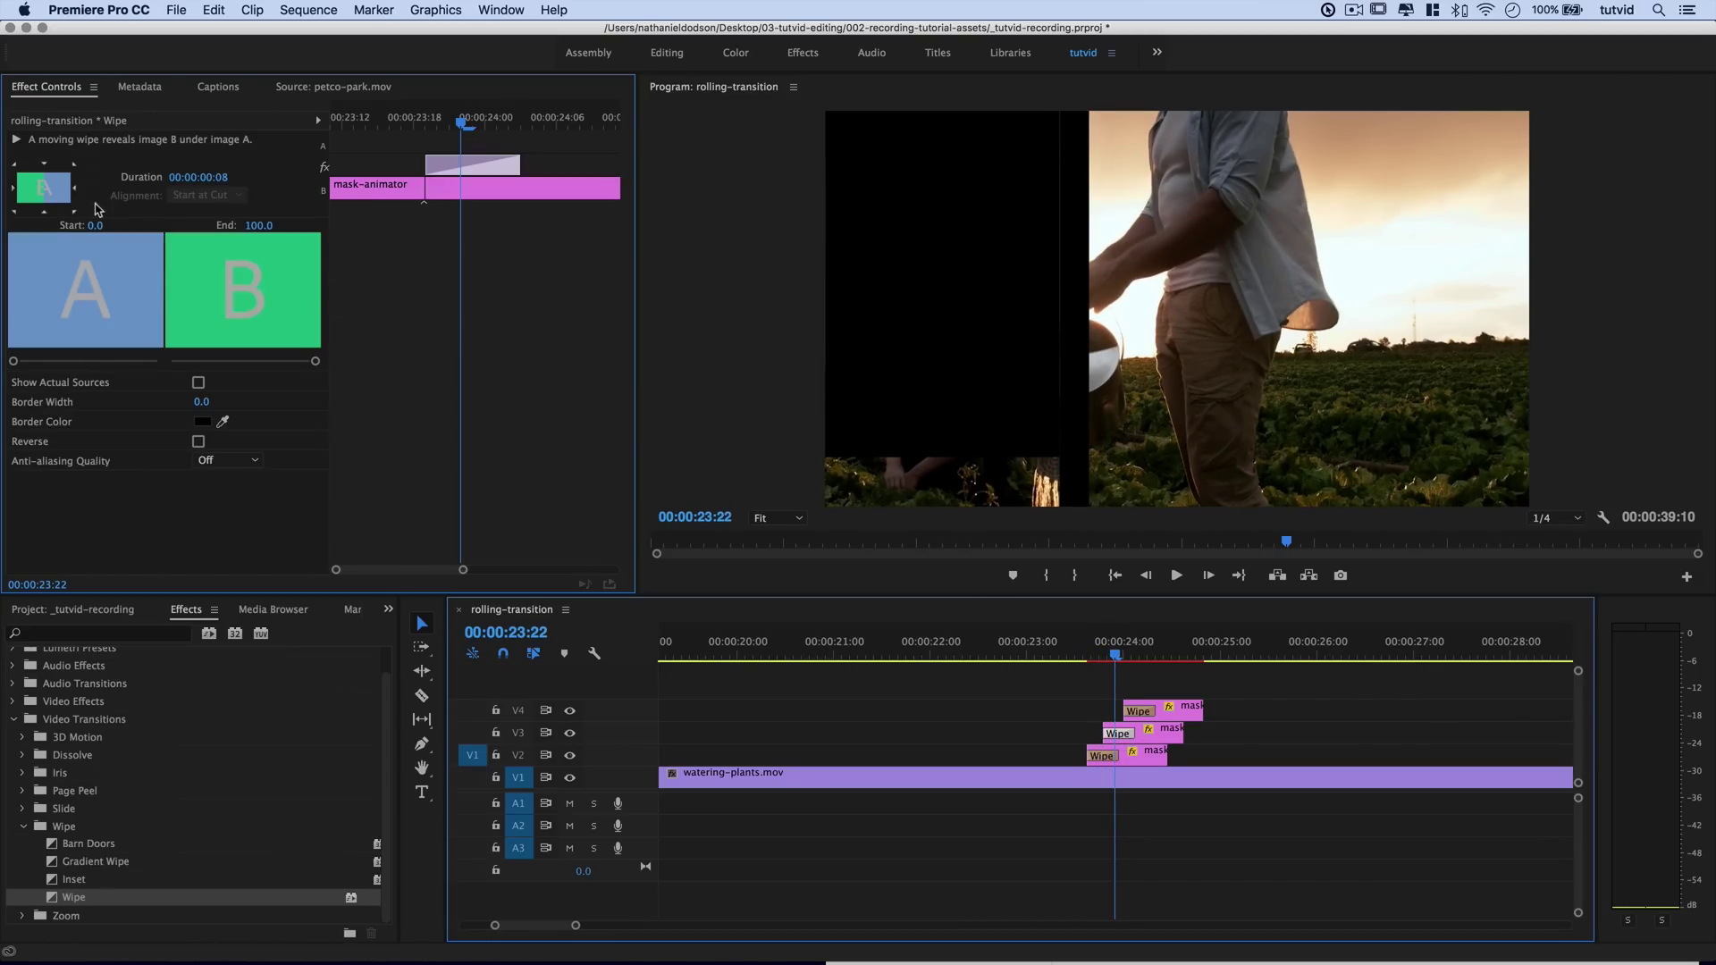
click(42, 212)
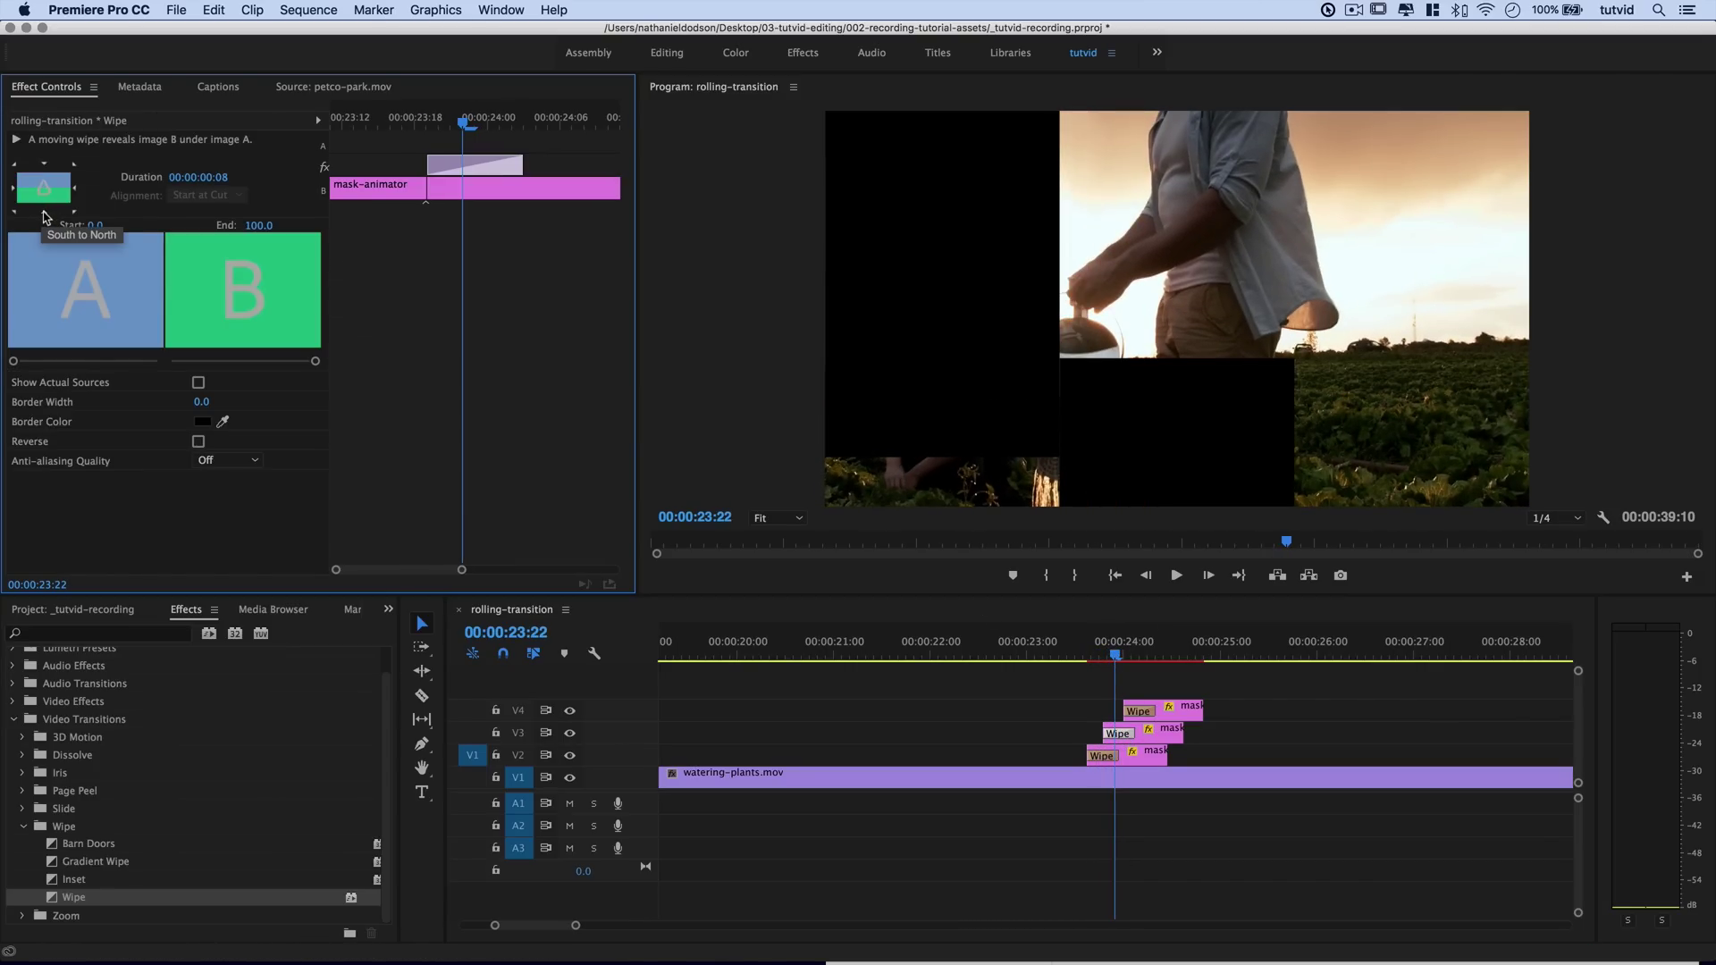
click(1139, 713)
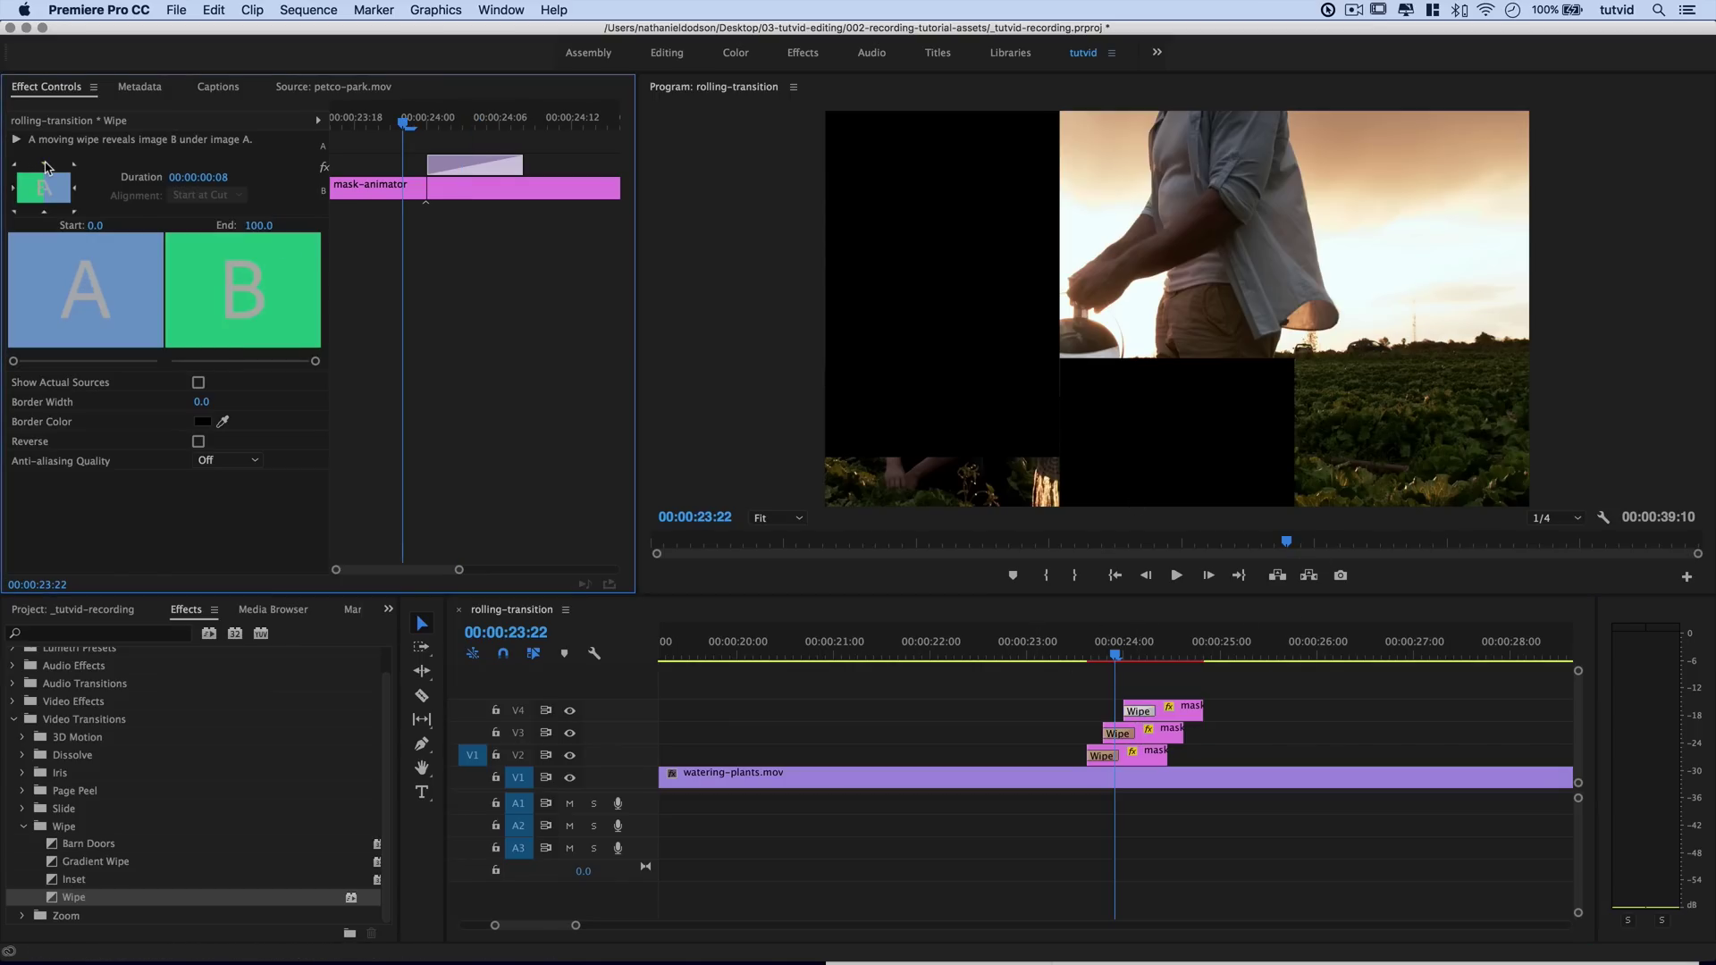
- Play the transition from 00:00:23:13 to check the alternating vertical wipes, and return to 00:00:23:14
click(1095, 777)
key(space)
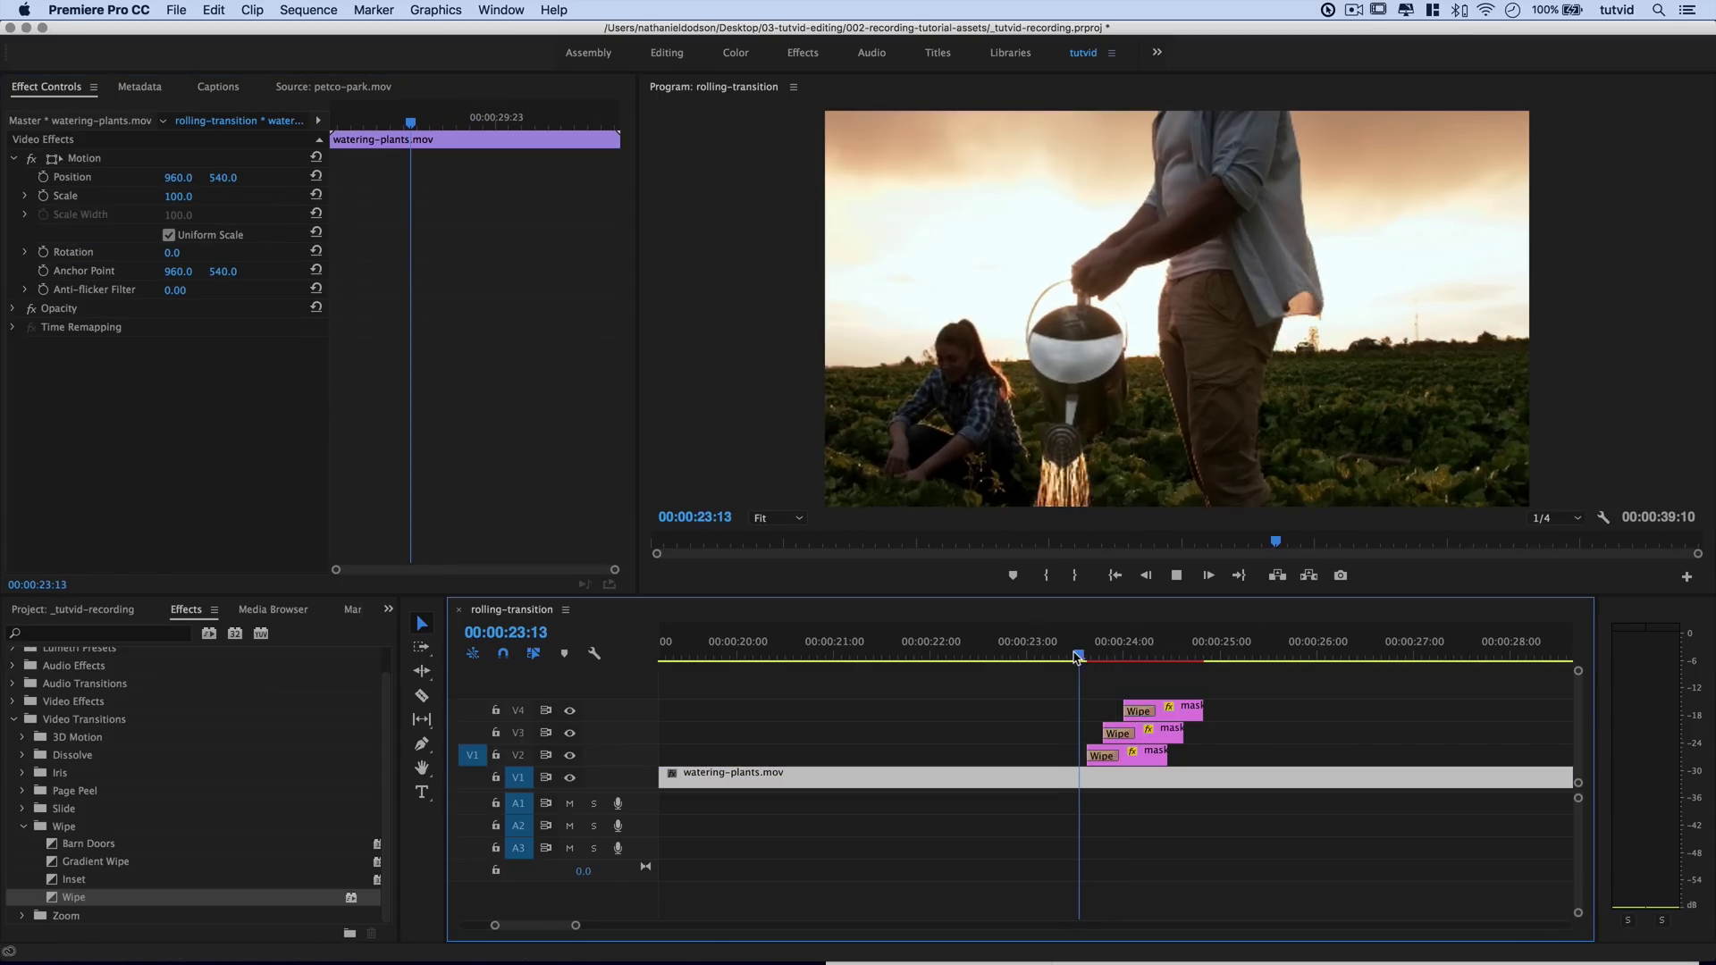
key(space)
click(1111, 650)
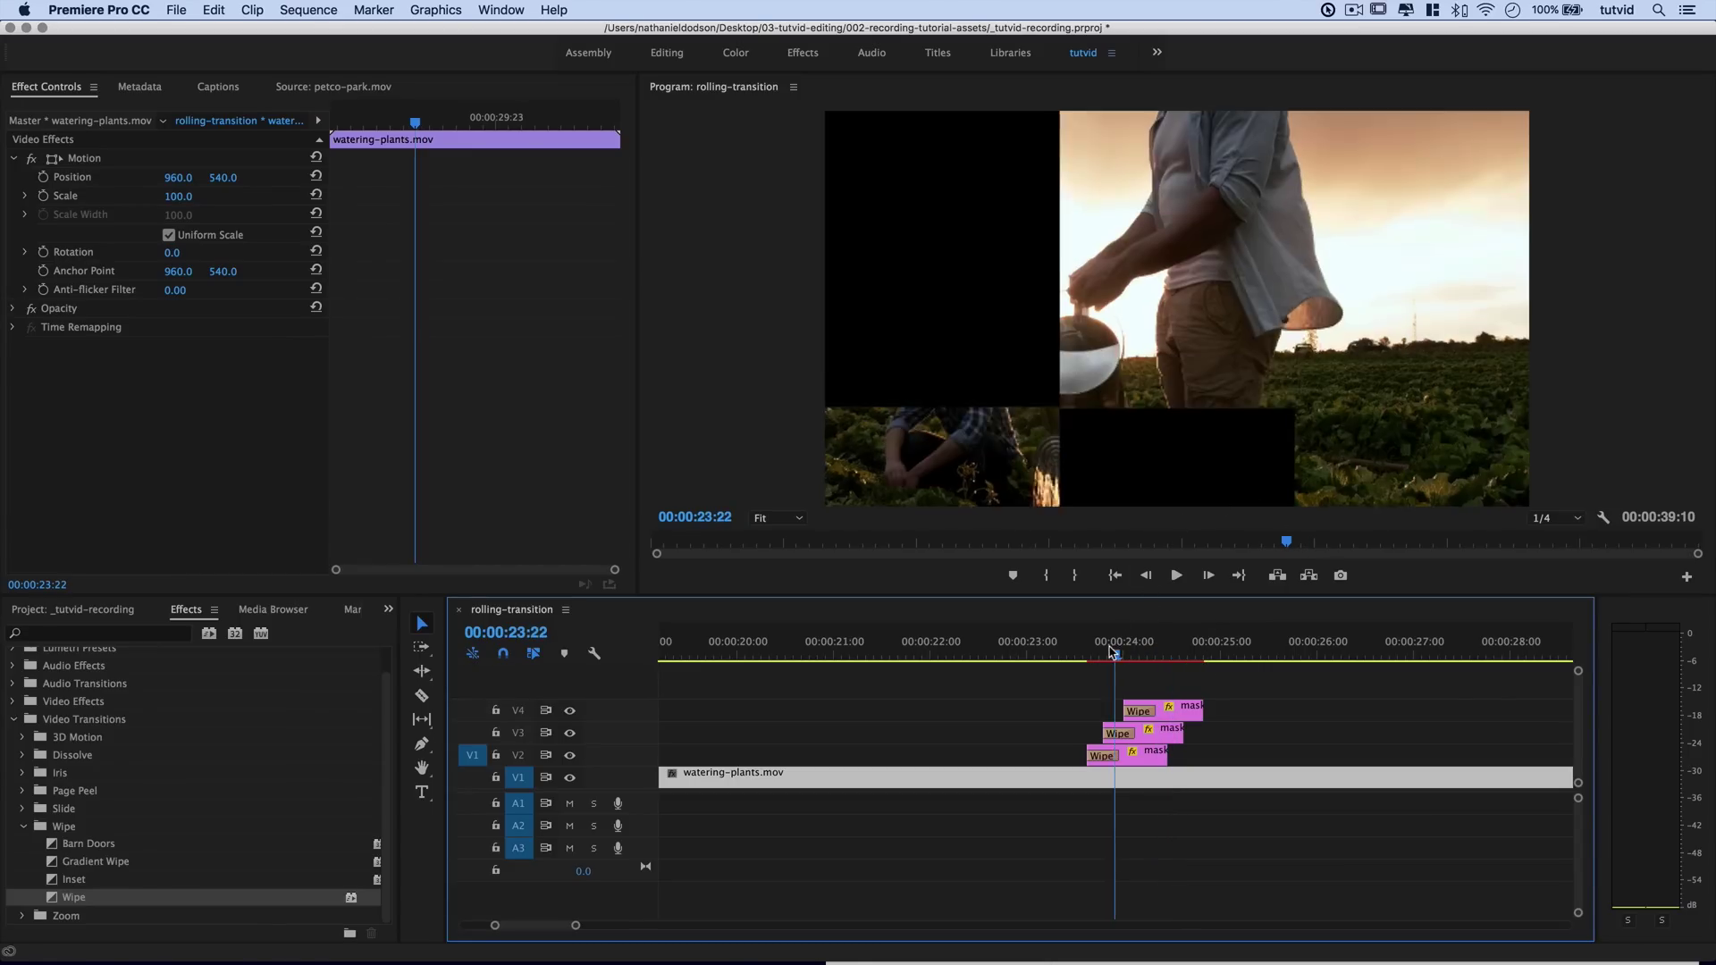
mouse_move(1111, 650)
mouse_down()
mouse_move(1169, 649)
mouse_move(1061, 651)
mouse_move(1082, 652)
mouse_up()
- Shorten the V2 matte's Wipe to 6 frames and move the V3 matte to start at 00:00:23:22
key(equal)
key(equal)
key(equal)
key(equal)
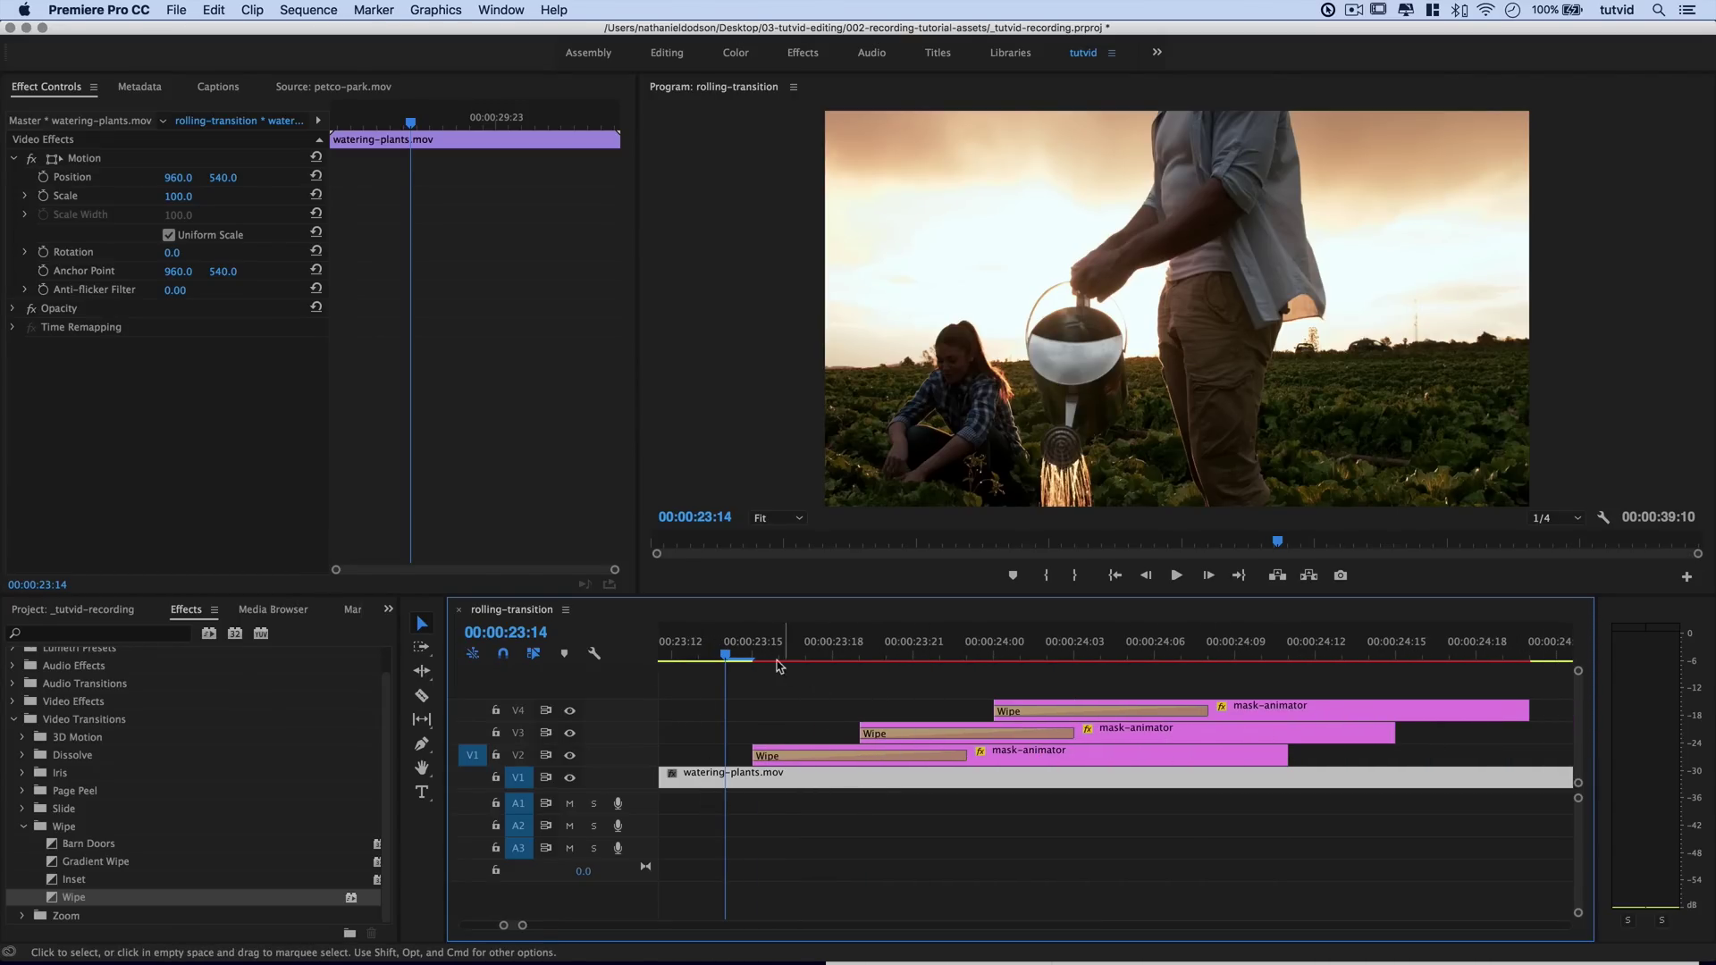
click(749, 647)
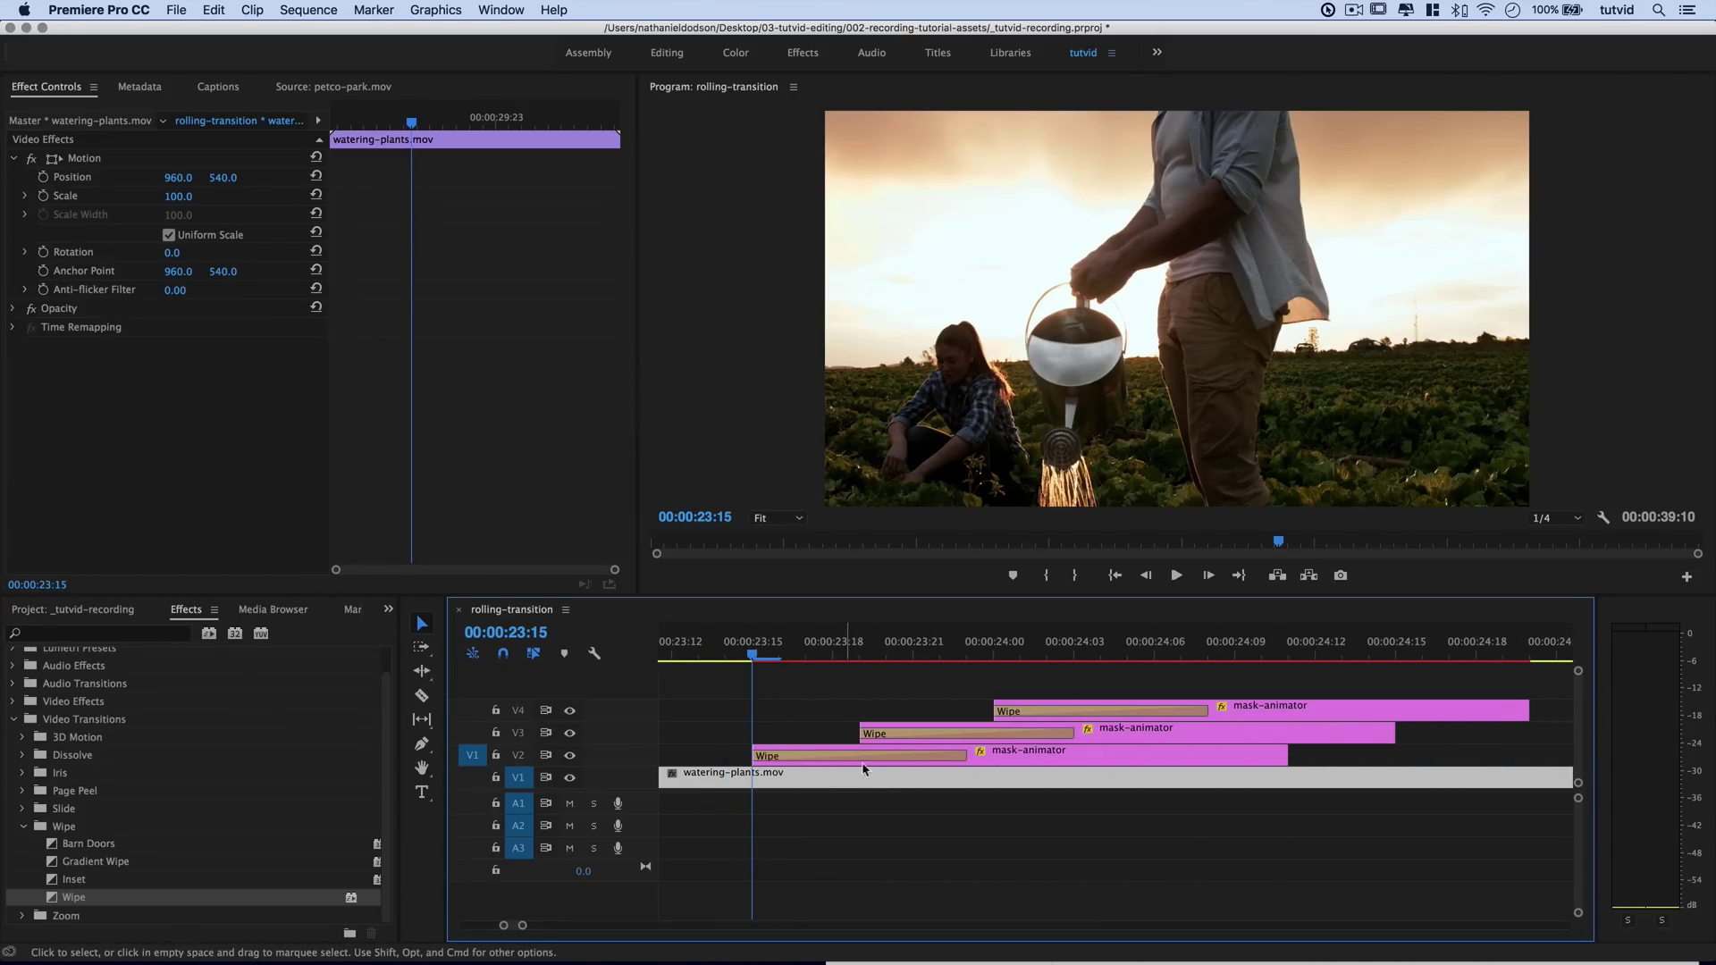
click(803, 749)
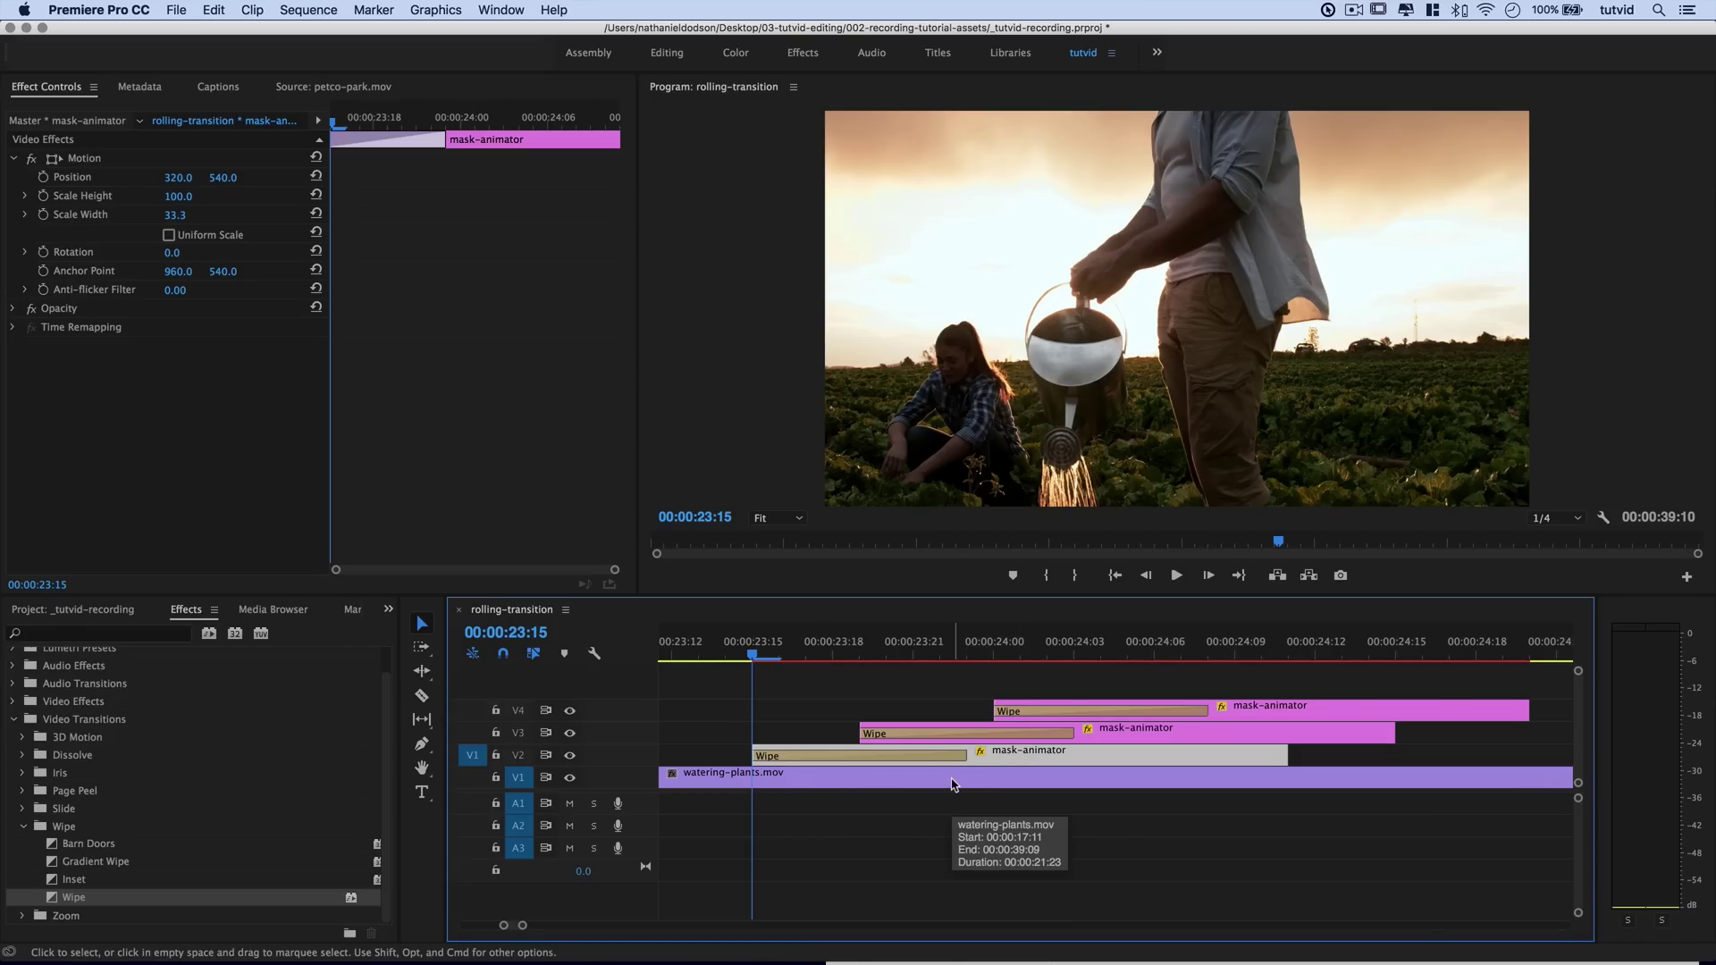
key(space)
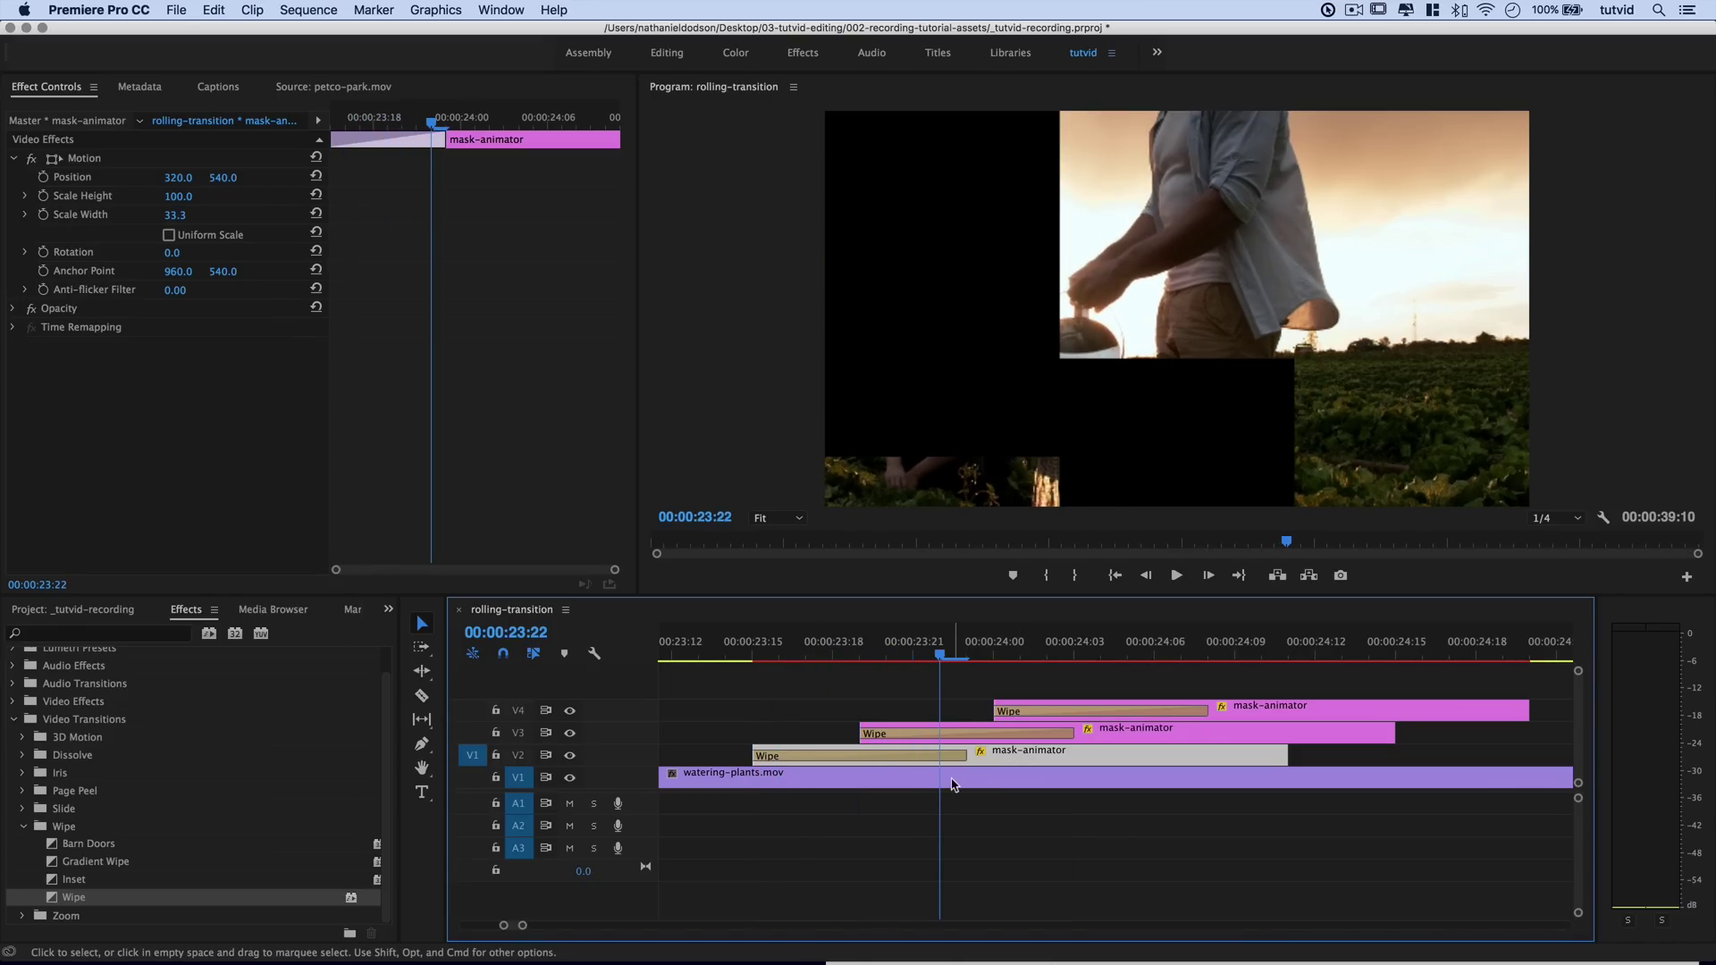
drag(958, 730, 913, 755)
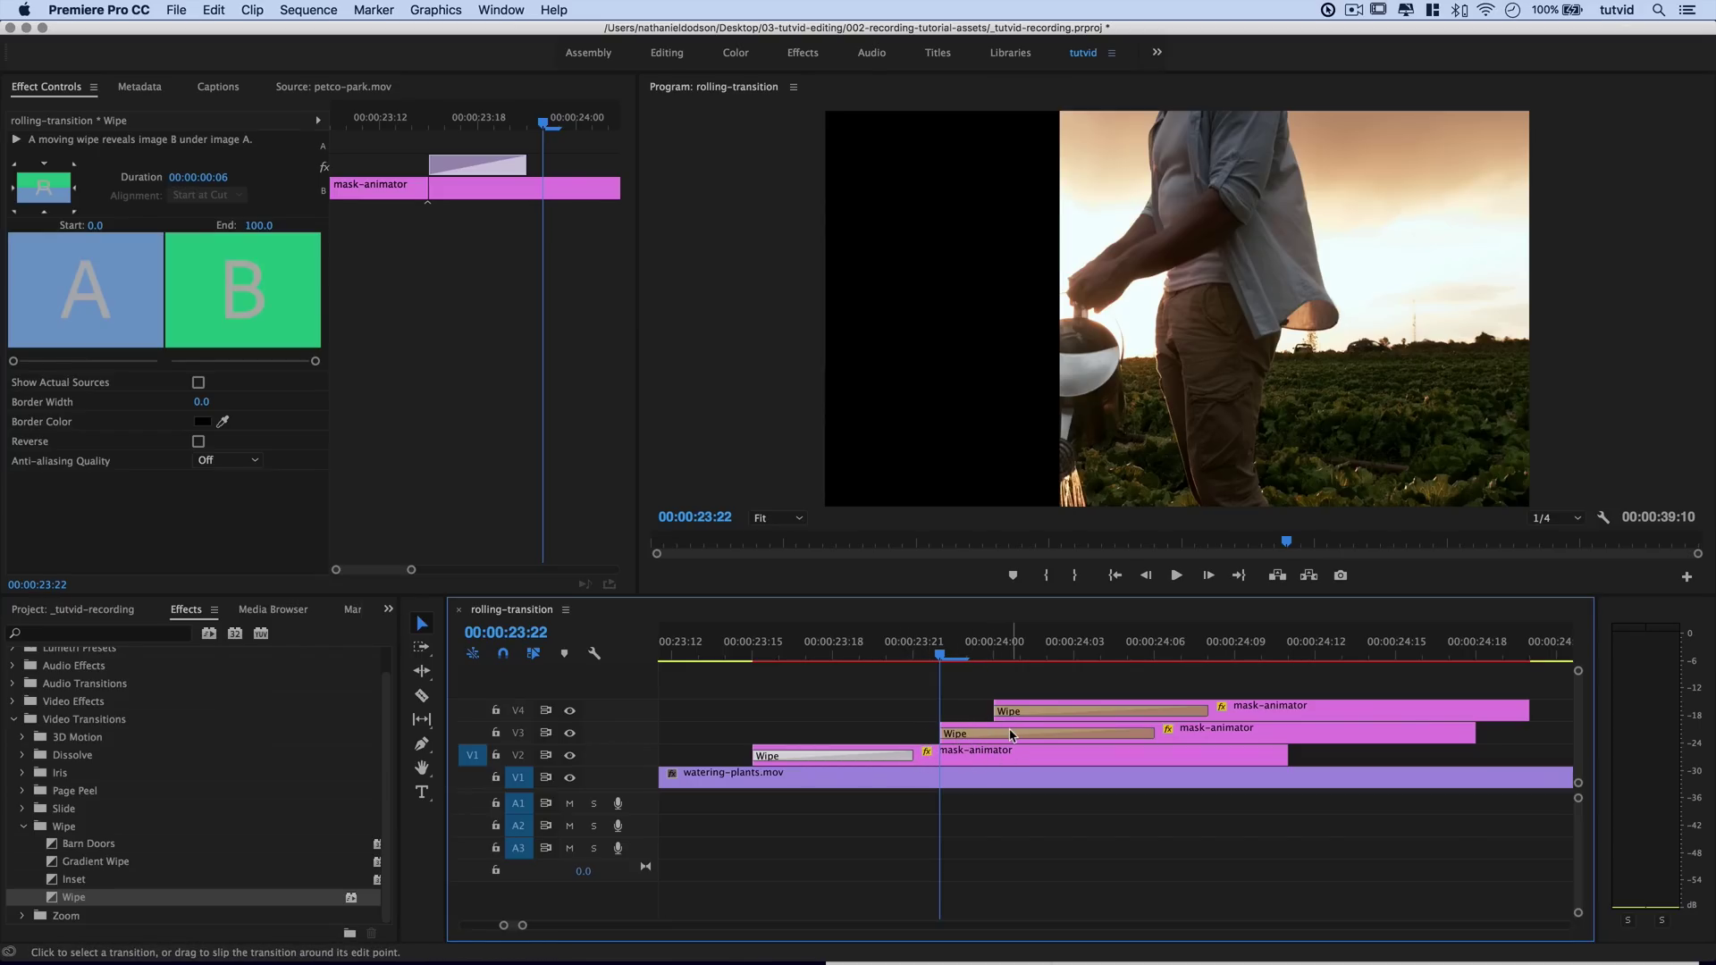
- Move the V4 matte together with its Wipe so it starts at 00:00:24:05
click(1090, 788)
key(Down)
key(Right)
key(Right)
key(Right)
key(Right)
key(Right)
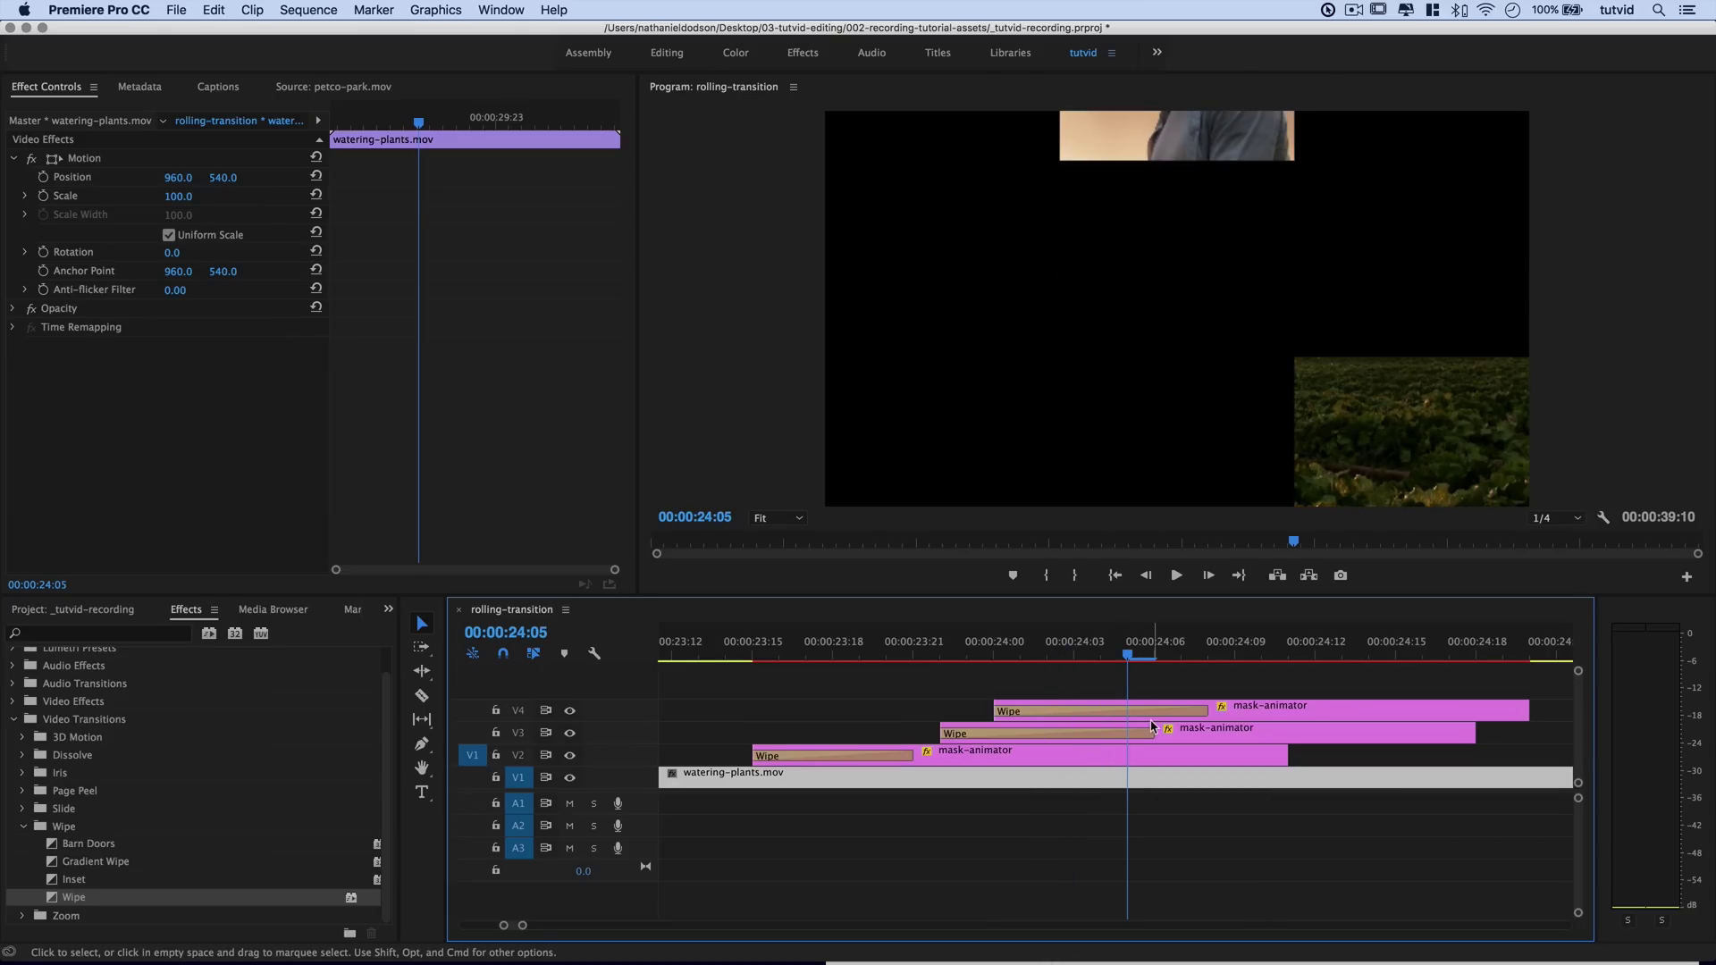
click(1123, 709)
drag(1217, 709, 1349, 709)
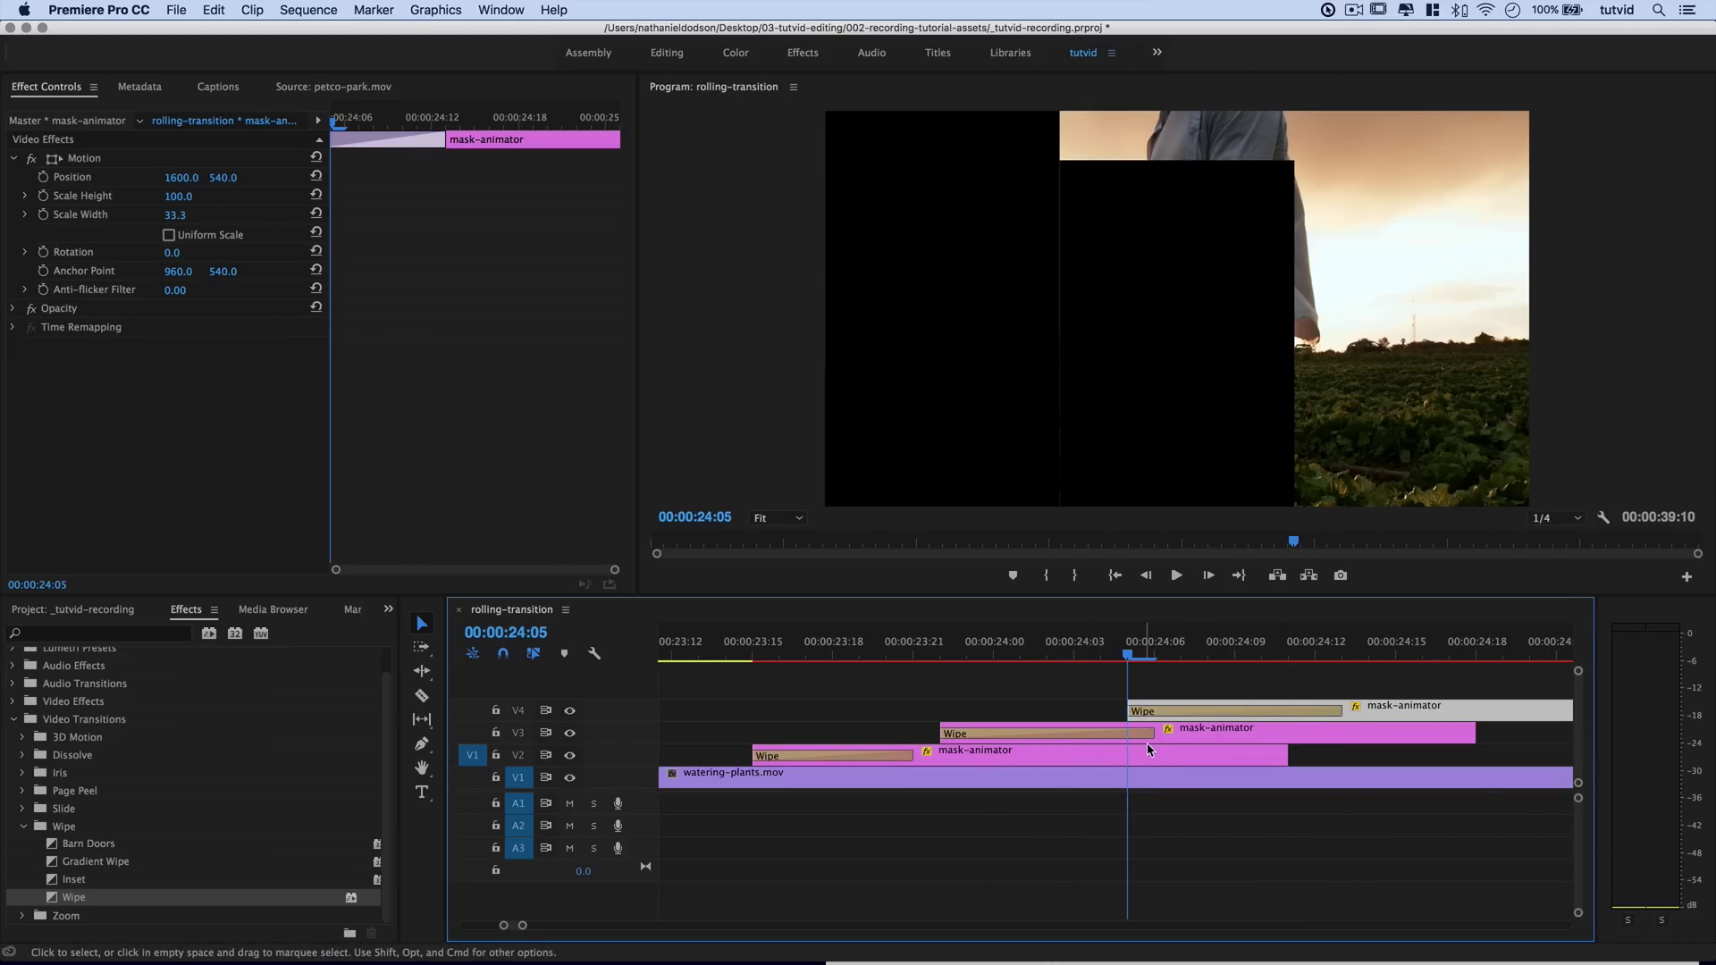
- Shorten the Wipe transitions on the V3 and V4 mattes to 6 frames each
drag(1150, 739, 1101, 738)
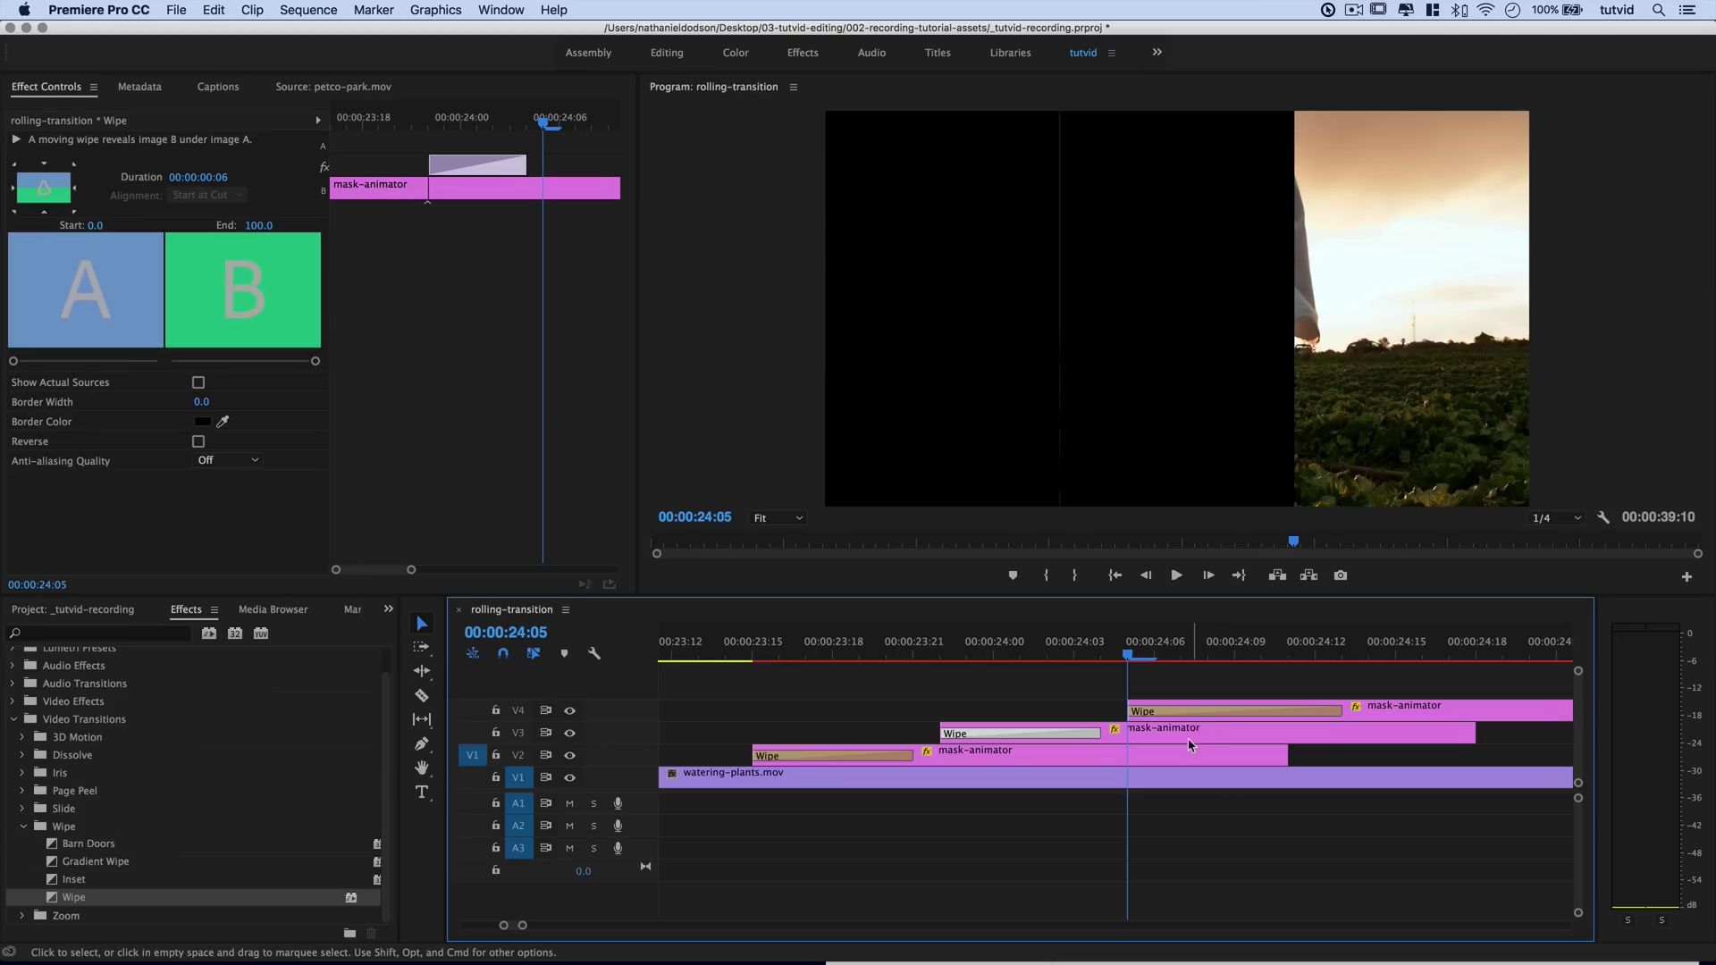
click(1221, 687)
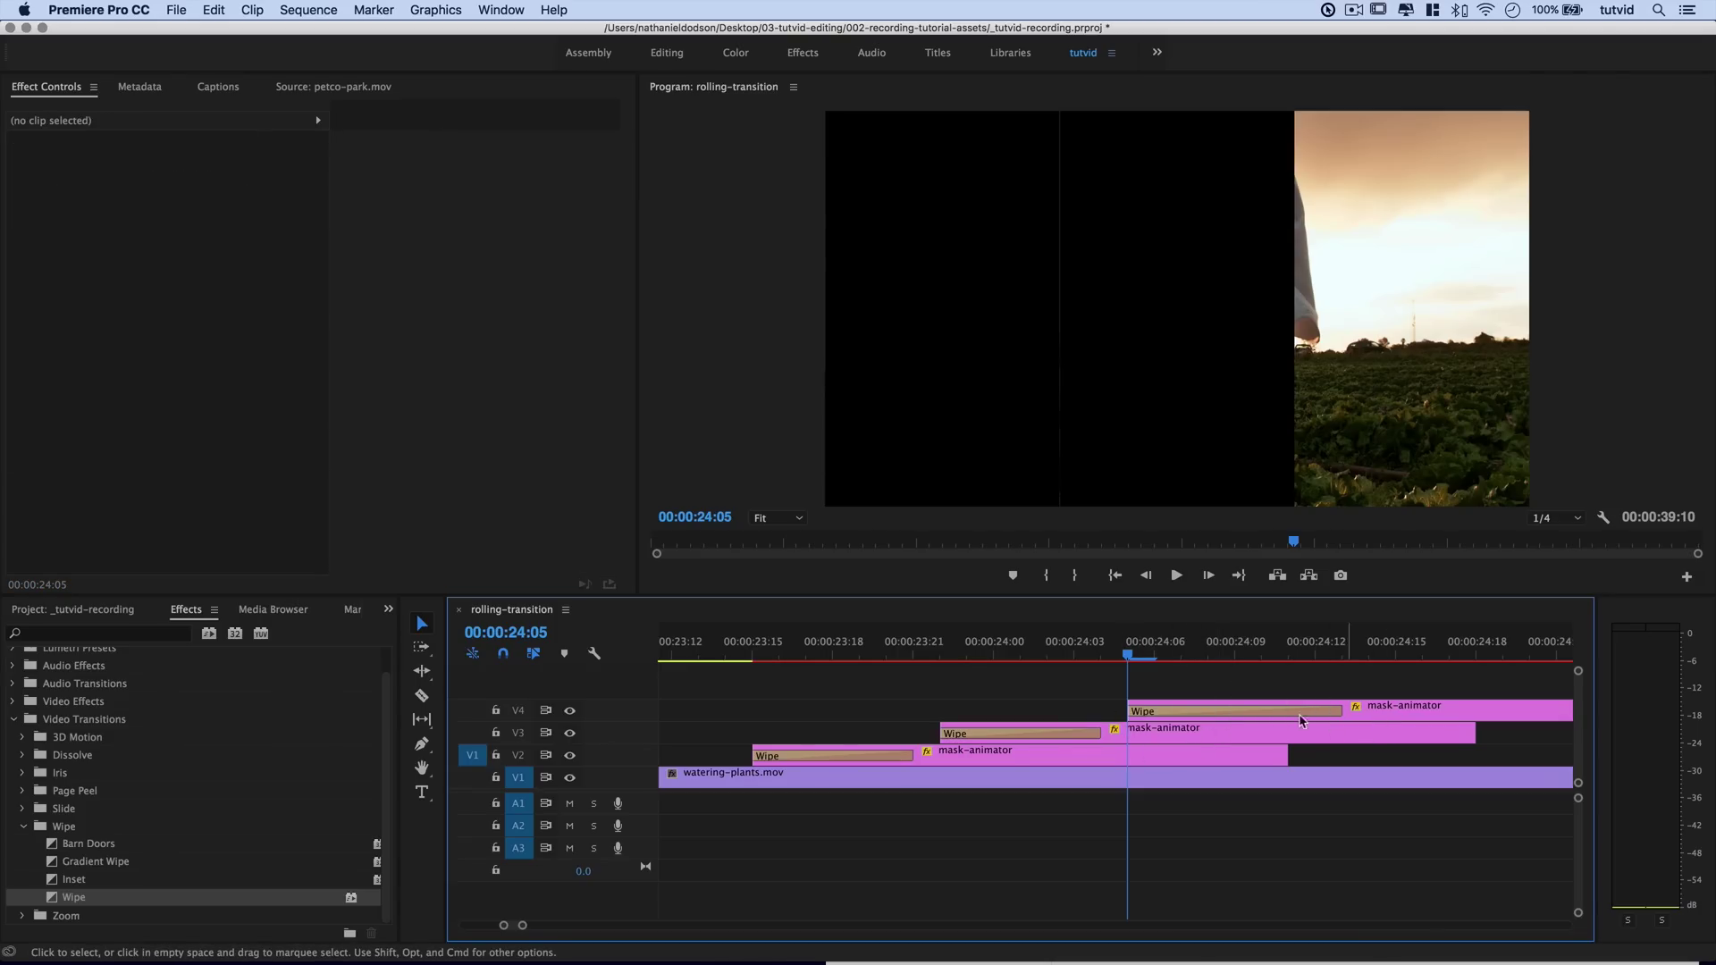
key(space)
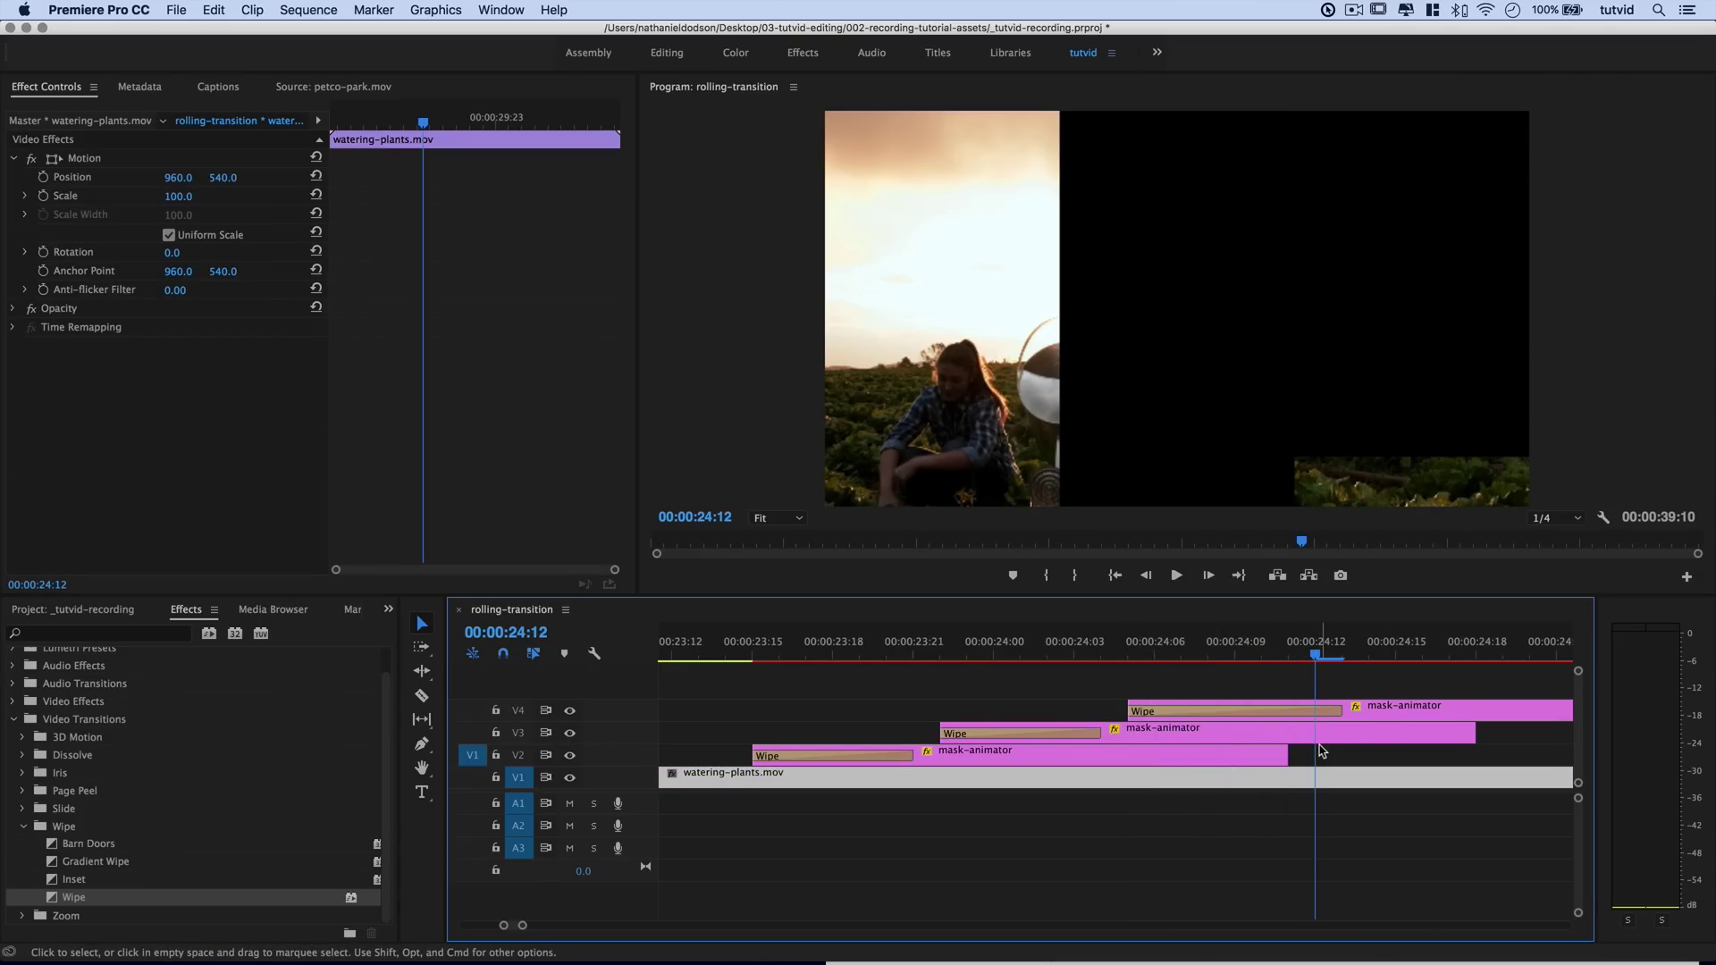
drag(1342, 712, 1289, 712)
click(1324, 768)
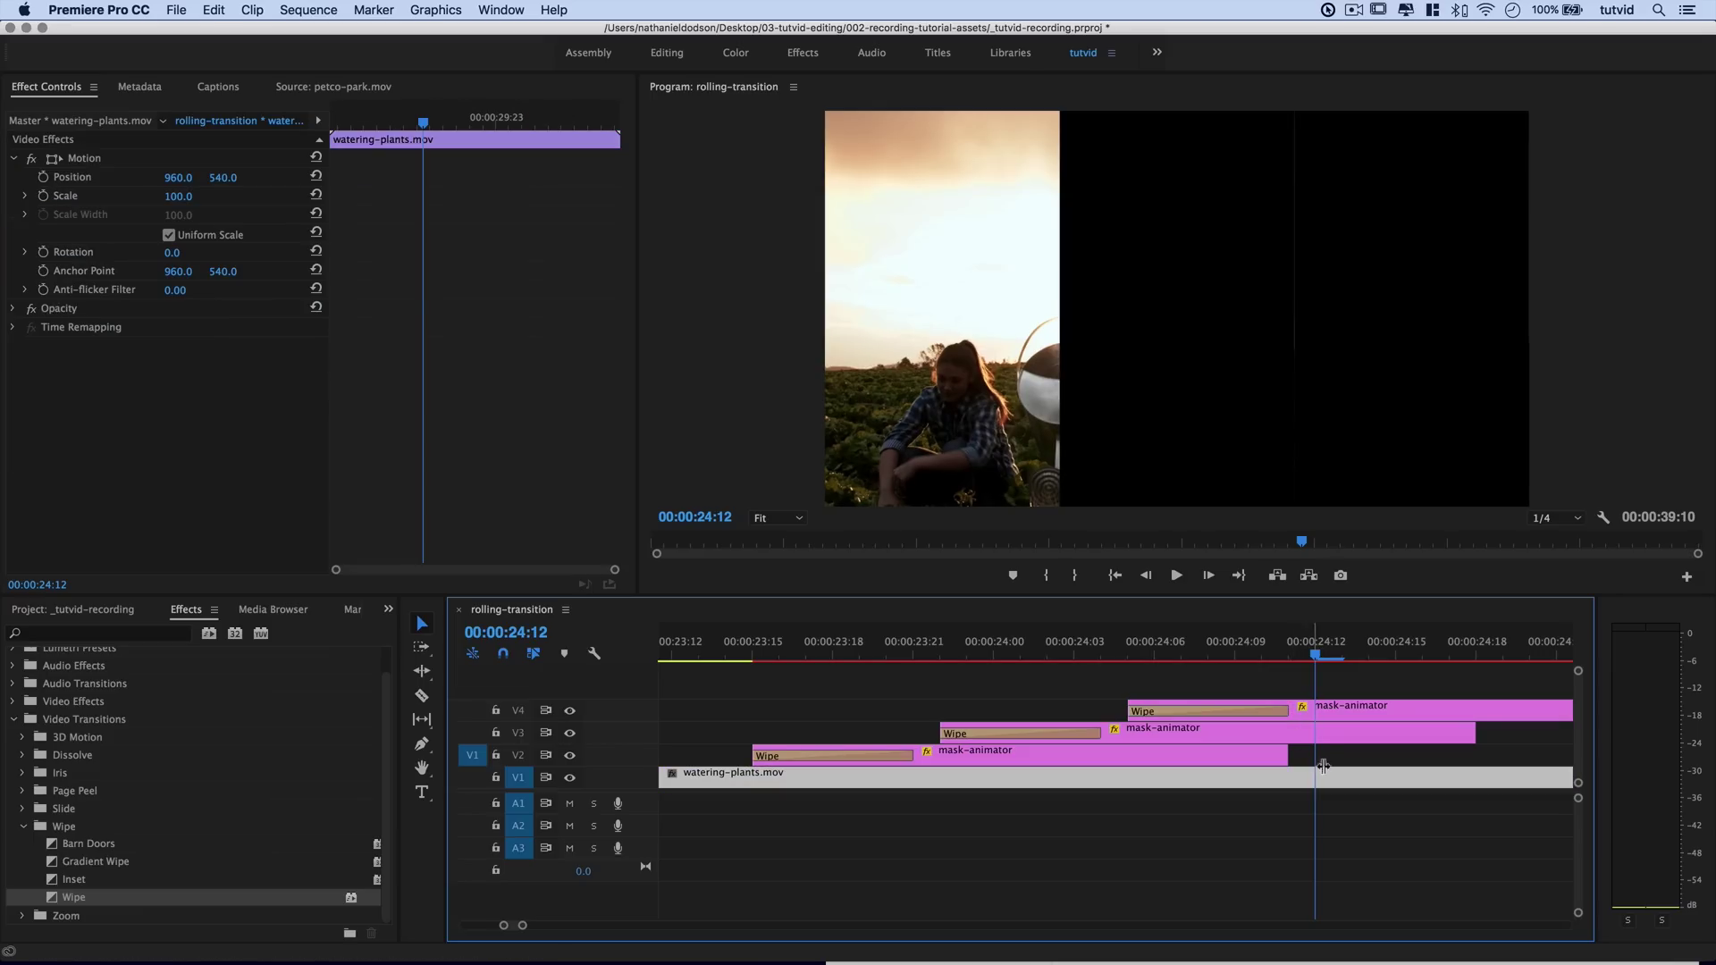
- Line up the ends of the three mask-animator mattes with the end of the V3 matte
key(minus)
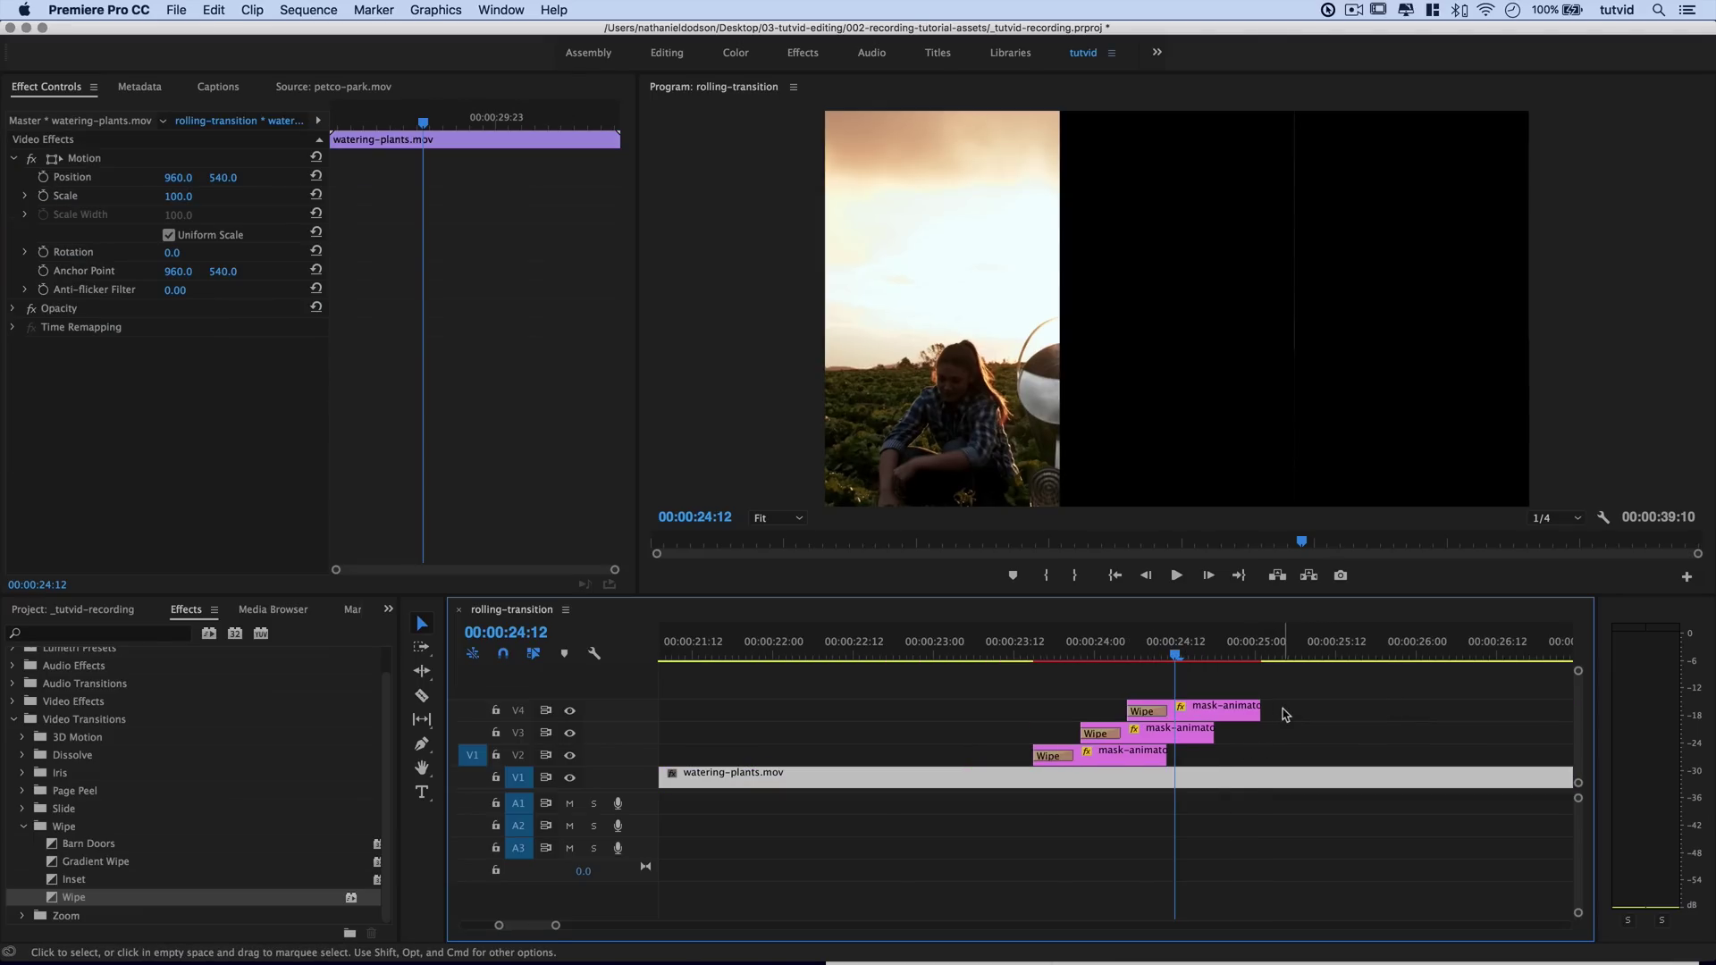
drag(1262, 707, 1214, 752)
click(1214, 657)
- Nest the three staggered mask-animator mattes over the watering-plants clip into a sequence named mask and show it among the project items
drag(1215, 657, 1211, 766)
right_click(1157, 742)
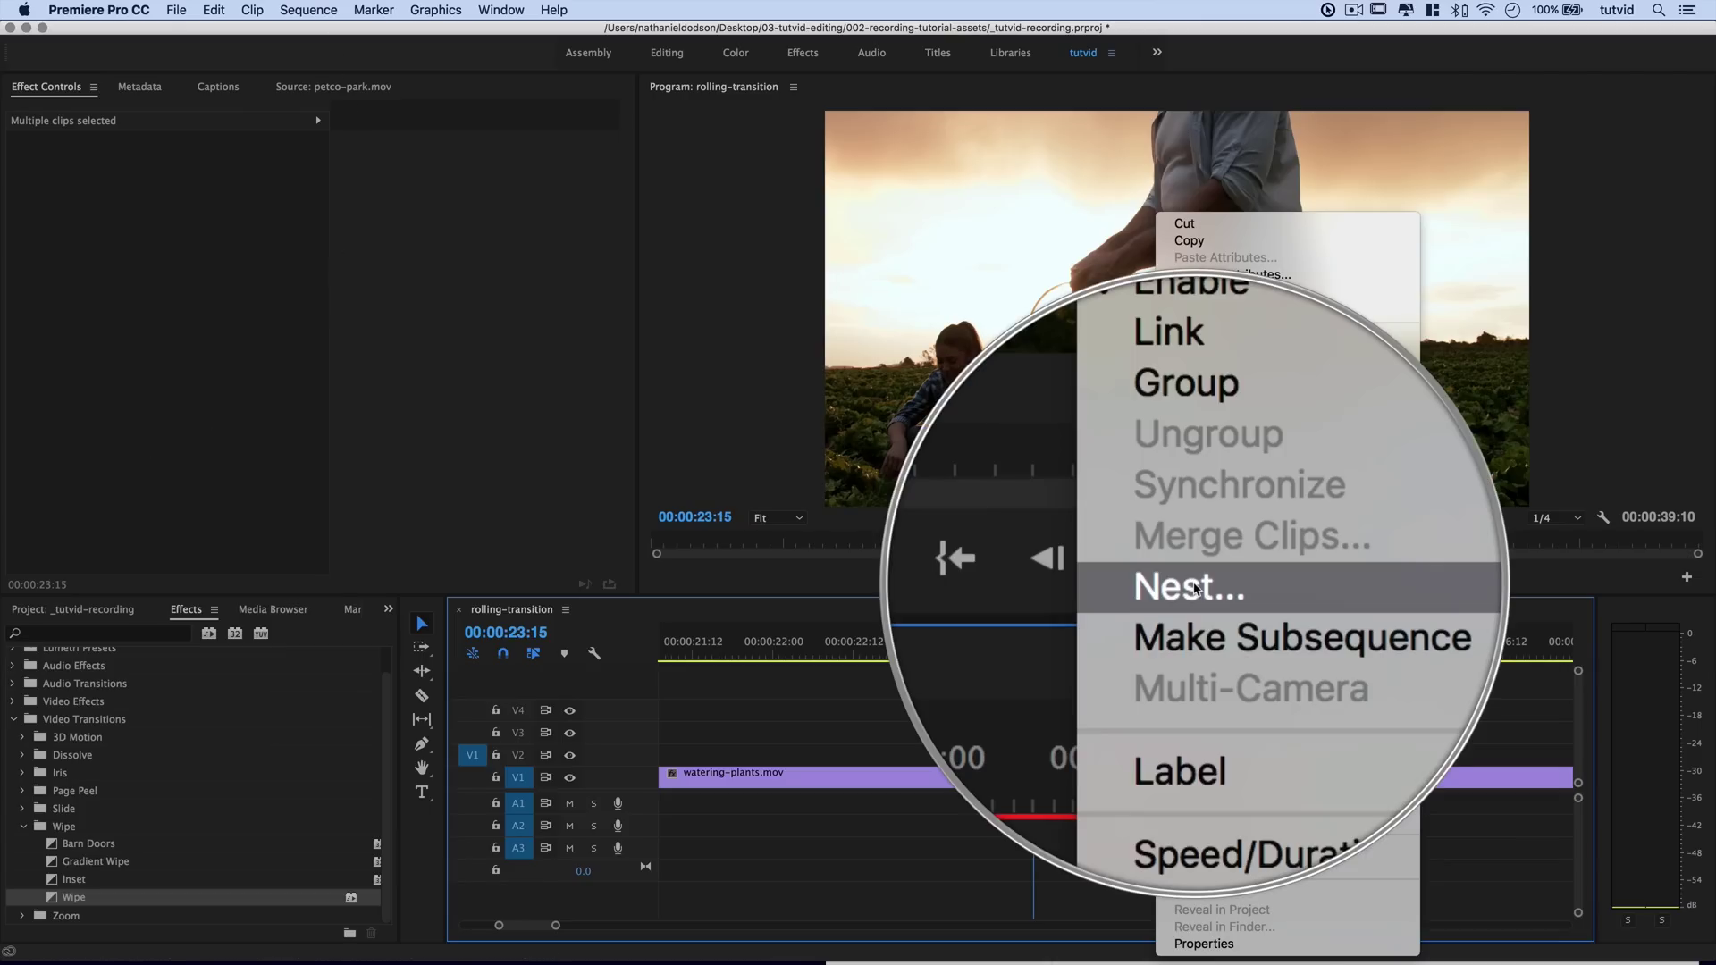
click(1192, 585)
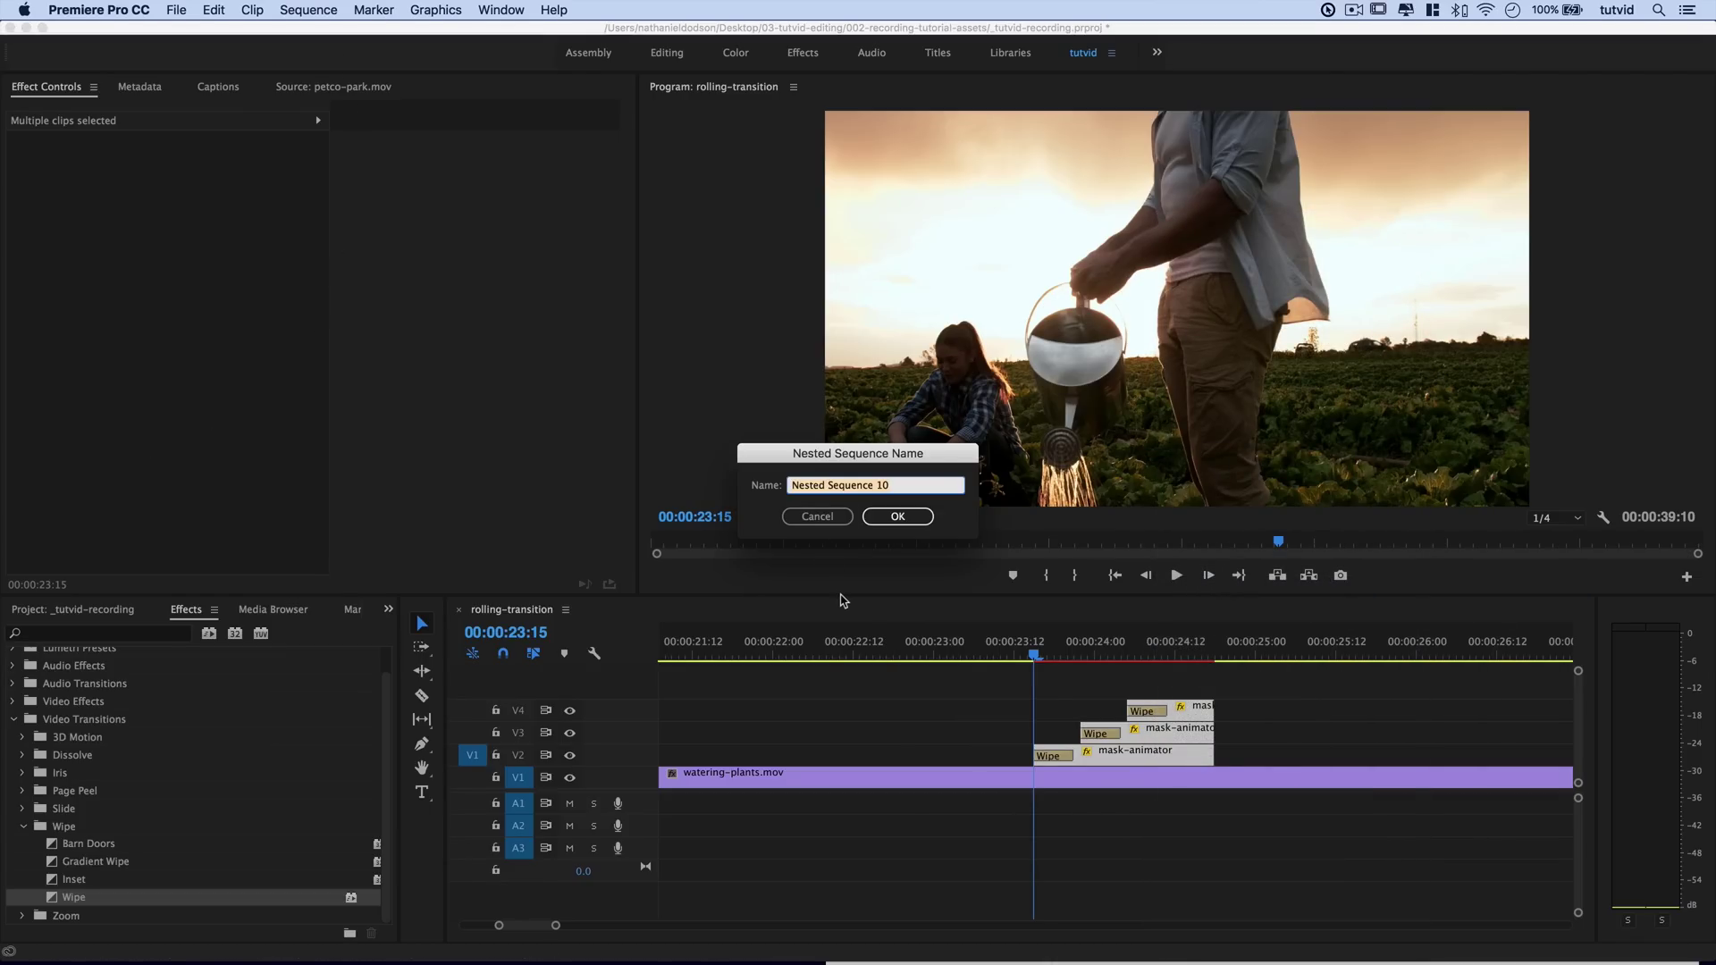
text(mask)
key(Return)
click(99, 613)
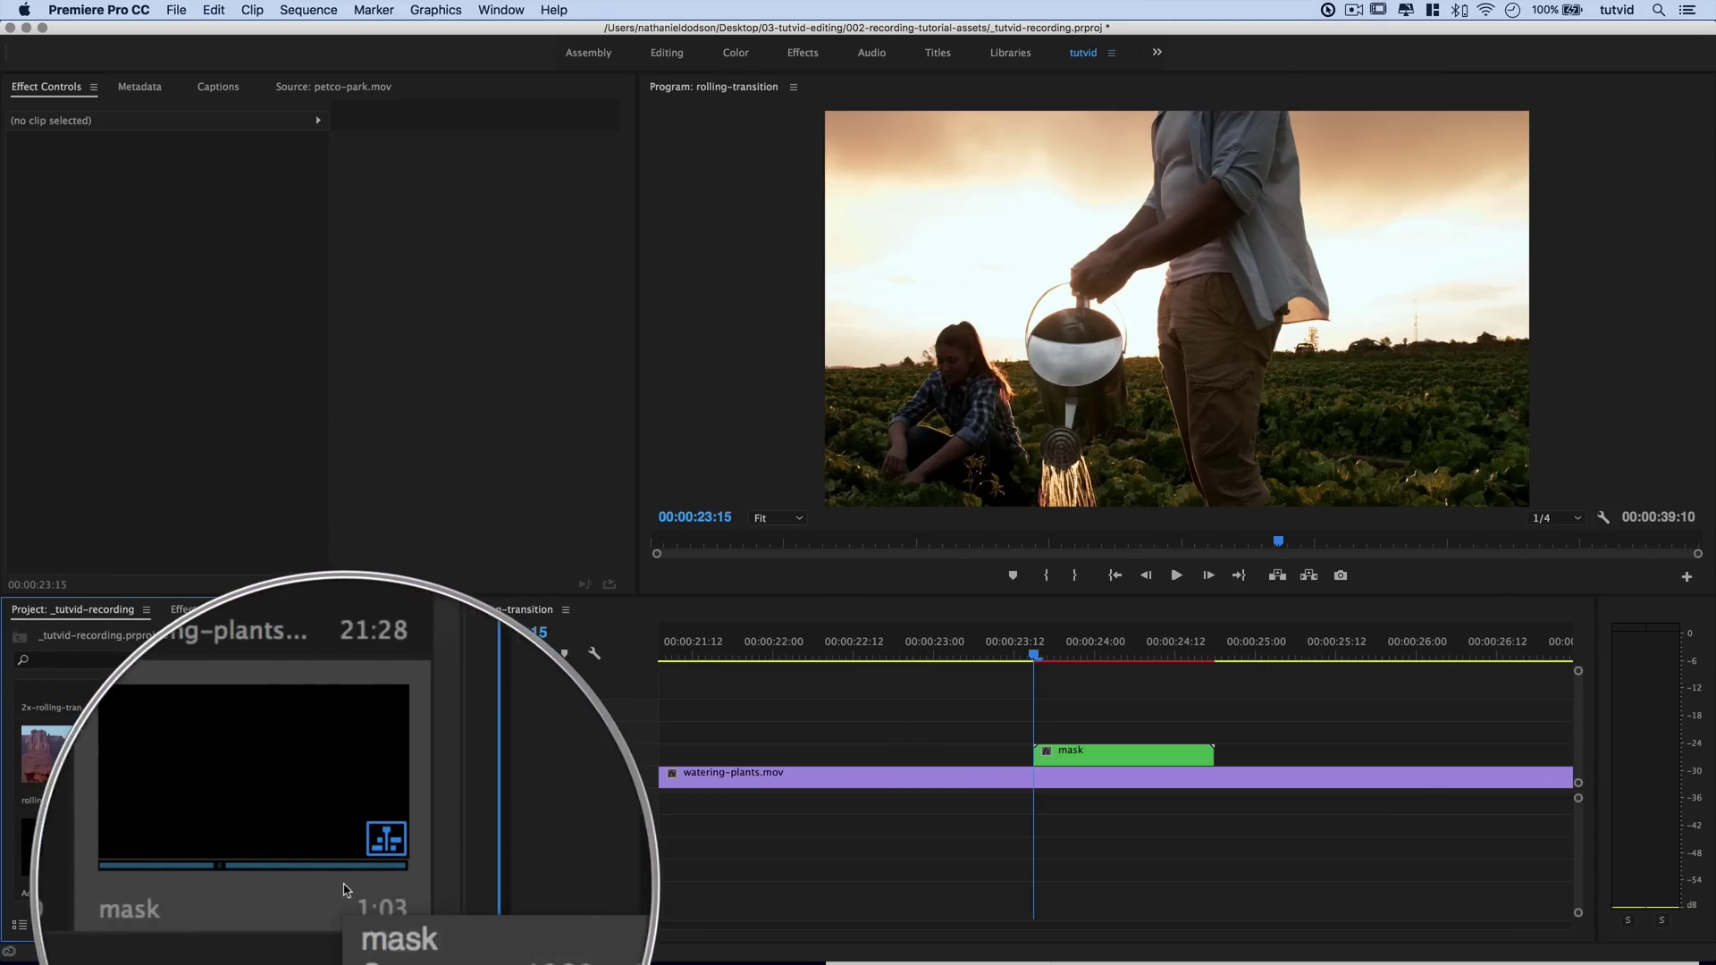
- Move the nested mask clip to V3 directly above the adjustment layer, lining up both clips' starts
key(minus)
key(minus)
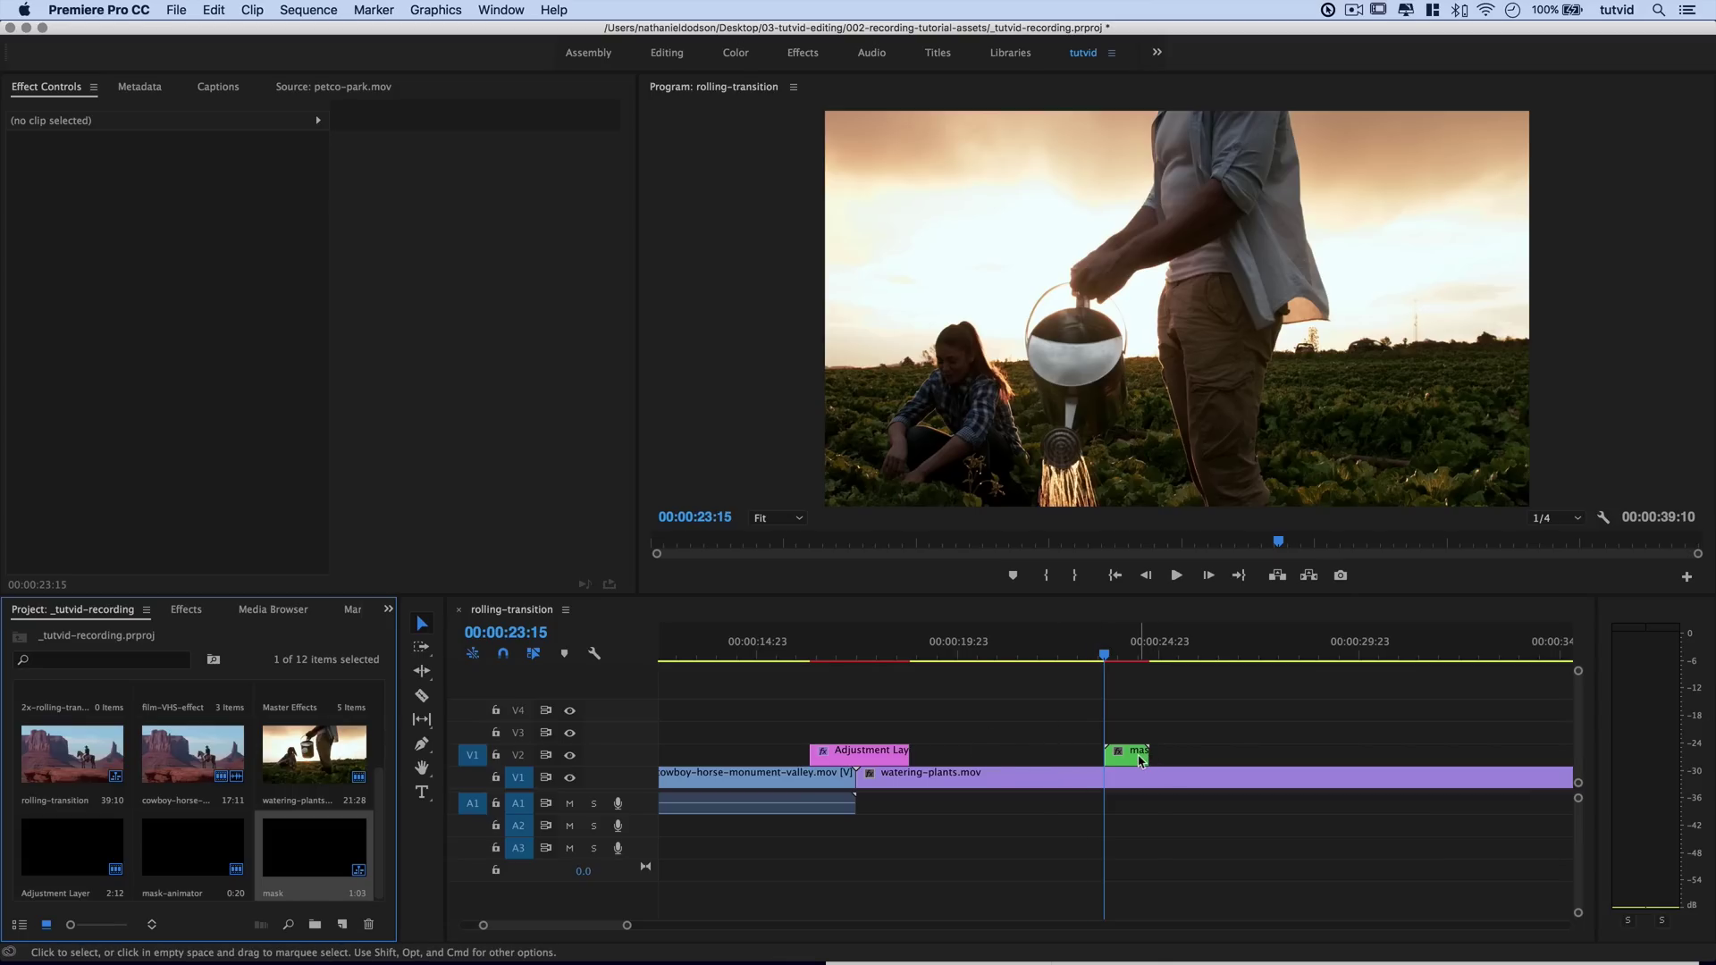
drag(1140, 760, 845, 729)
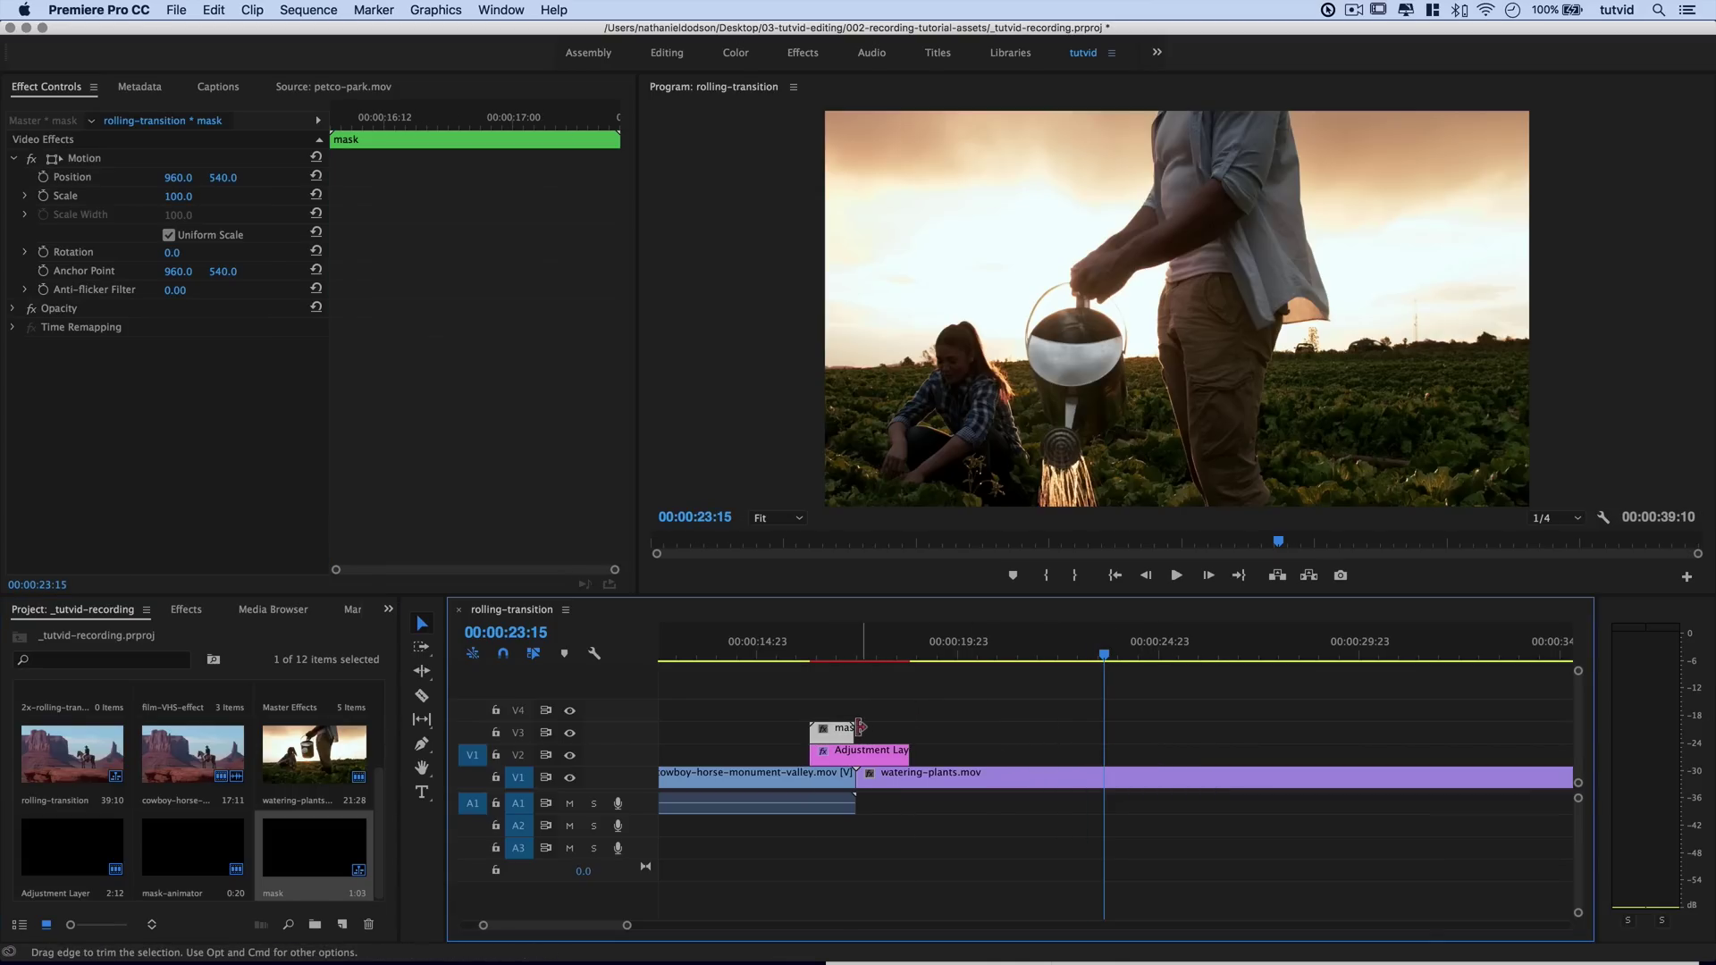
- Move the mask clip on V3 to start at 00:00:16:23, matching the adjustment layer's first Offset Shift Center To keyframe
drag(831, 652, 809, 652)
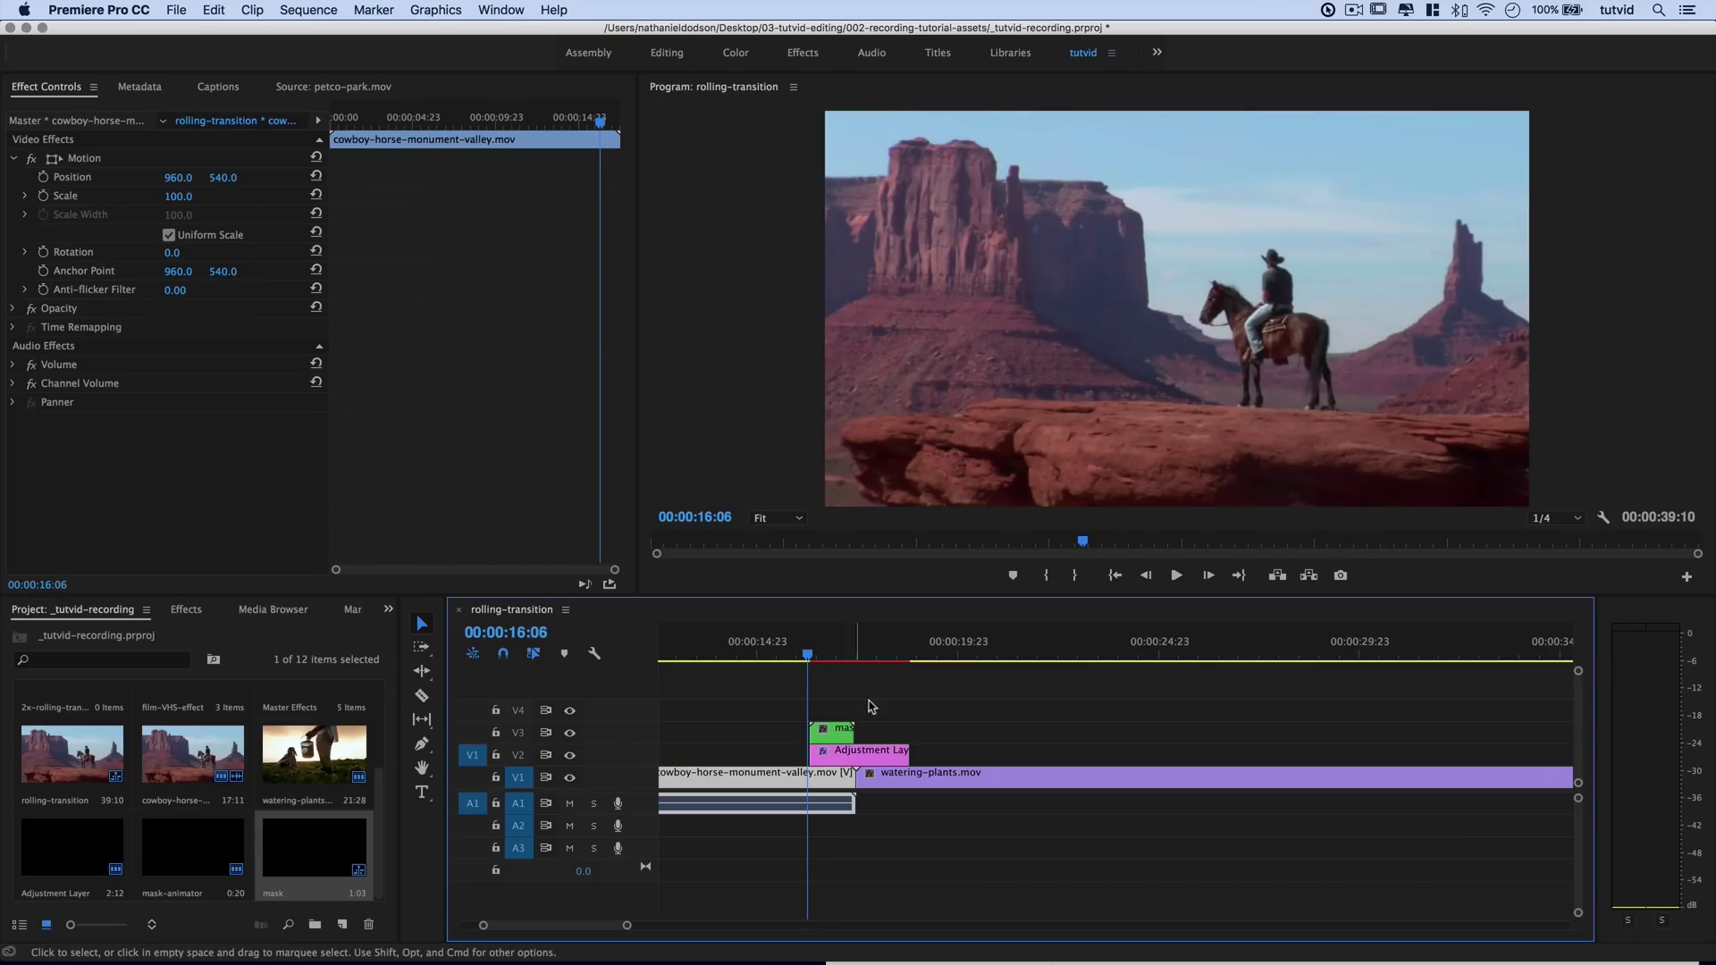
scroll(961, 782, up, 5)
scroll(1159, 755, right, 3)
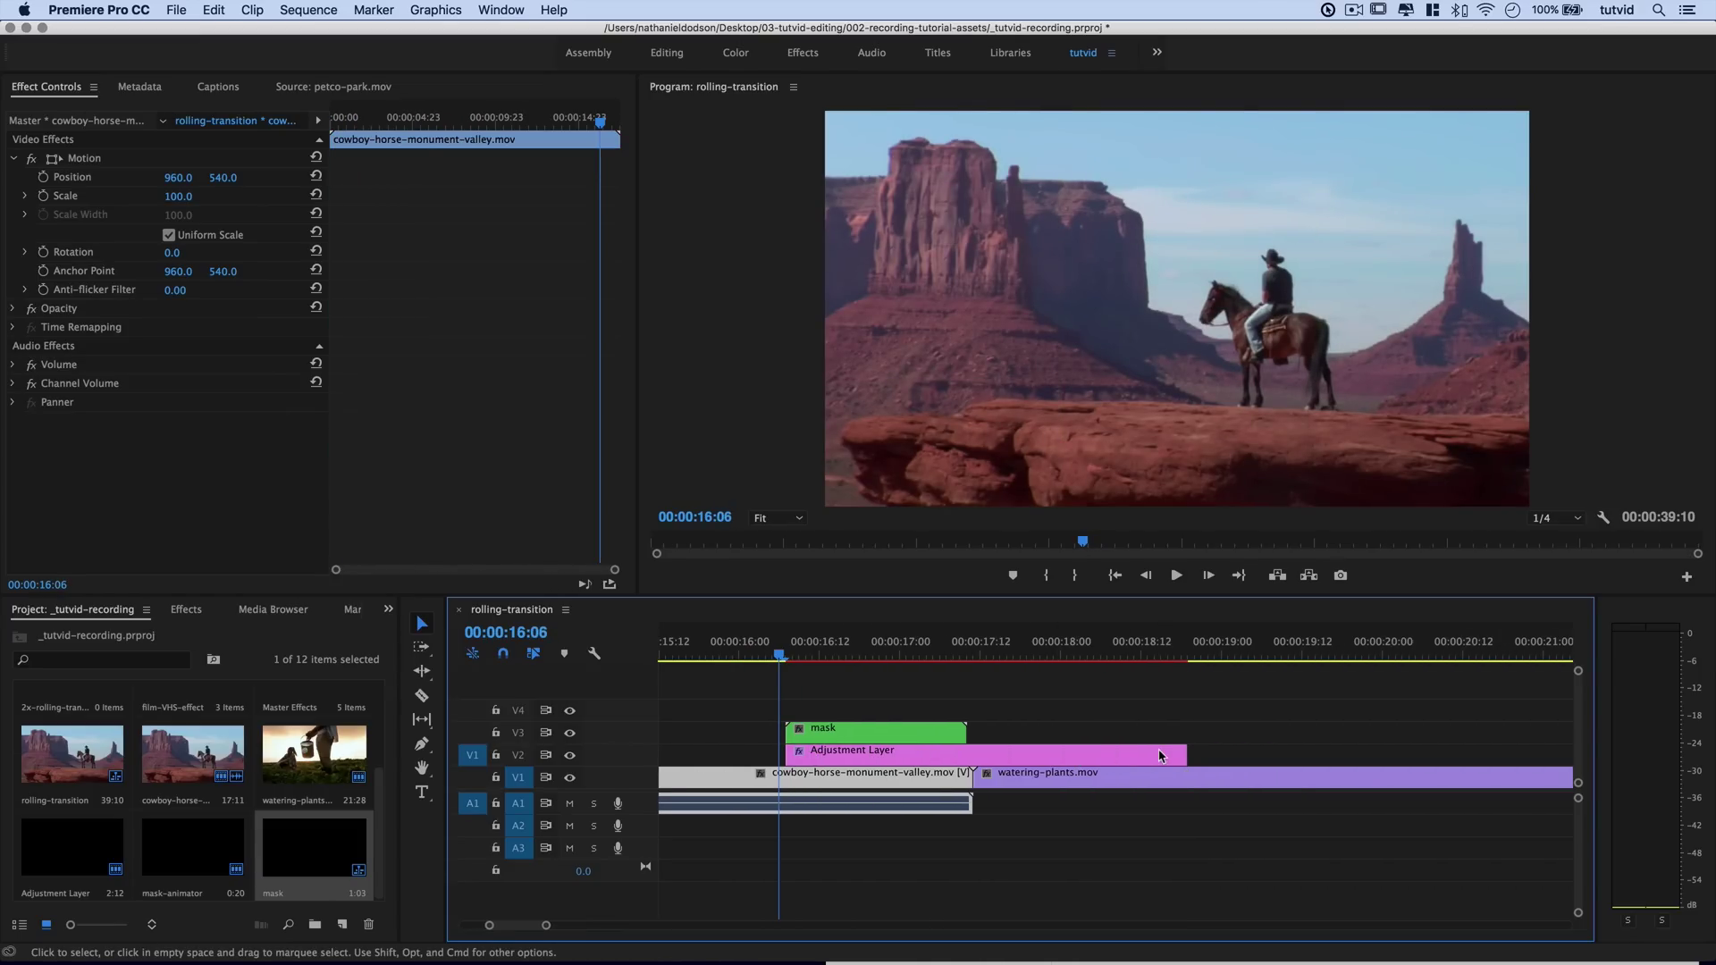
click(848, 732)
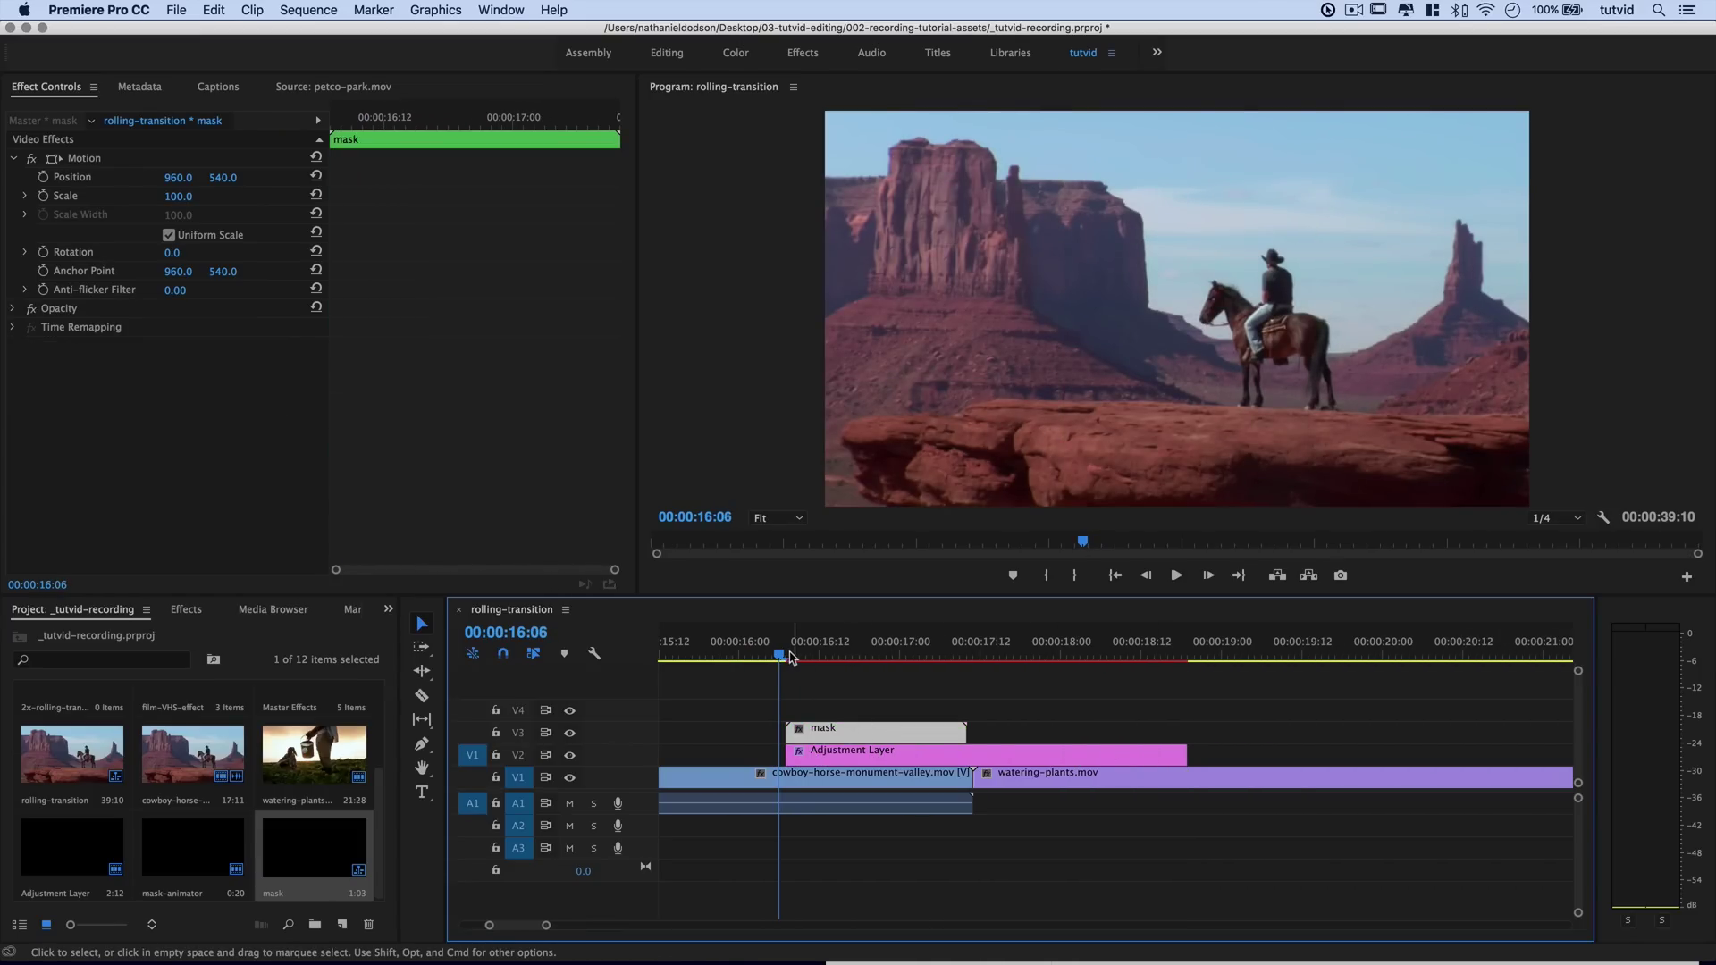
click(861, 751)
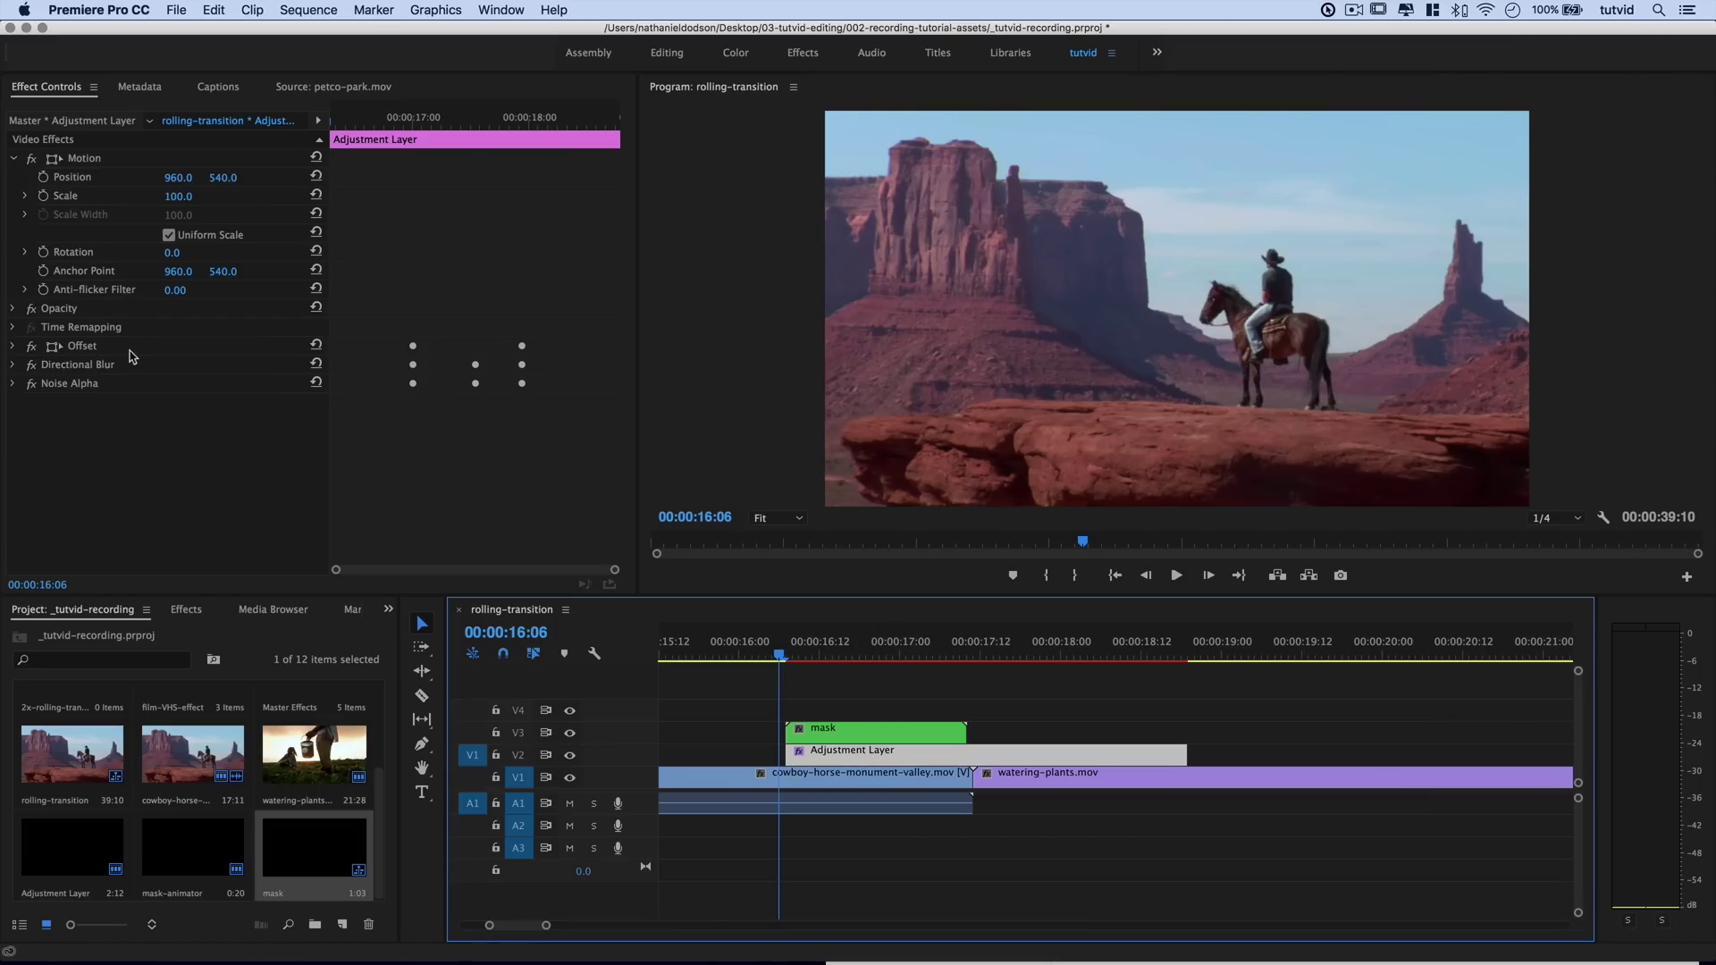
click(13, 346)
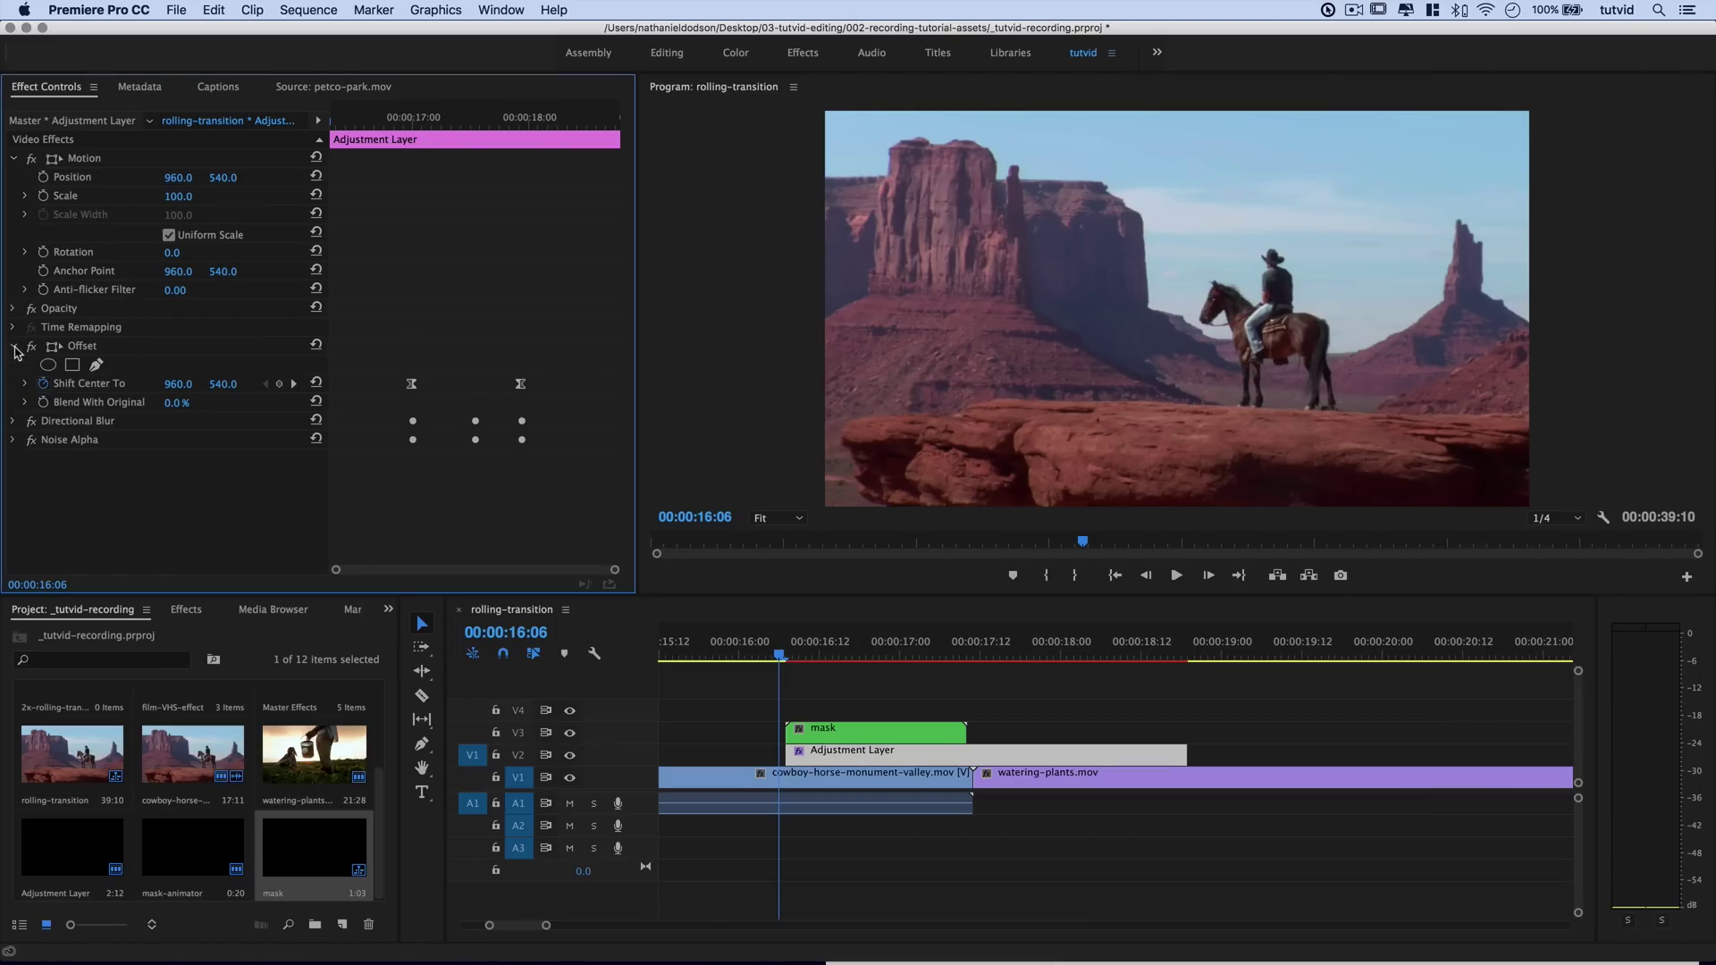
click(296, 385)
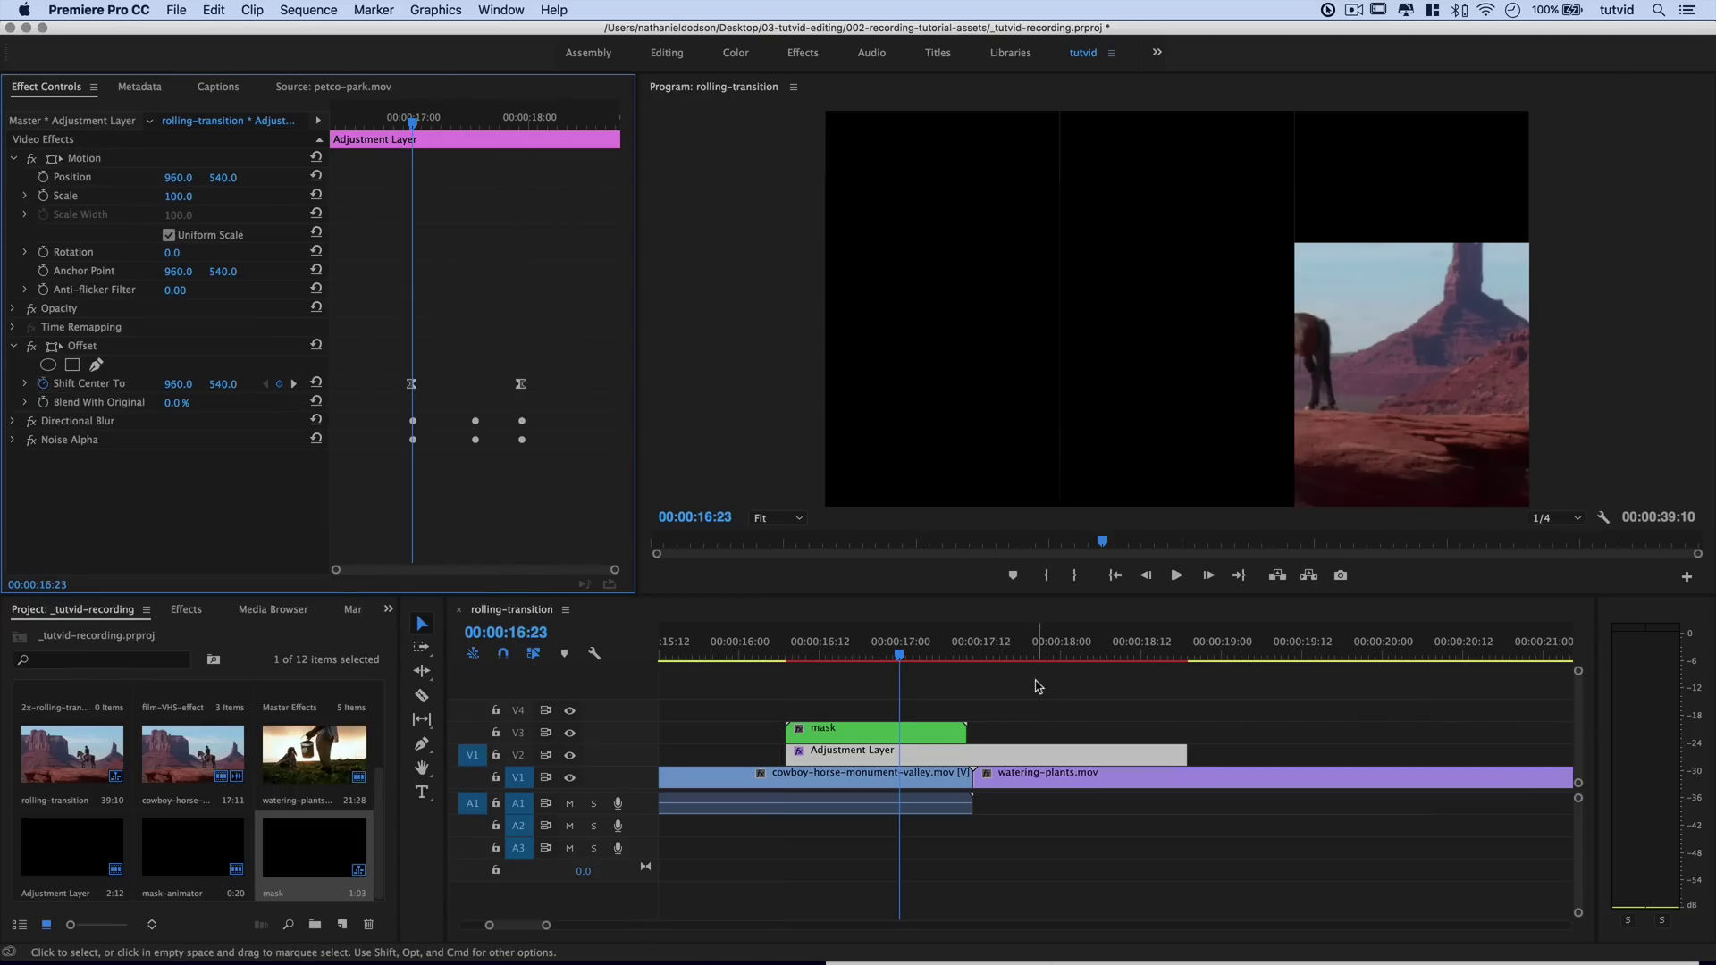
drag(931, 738, 1044, 737)
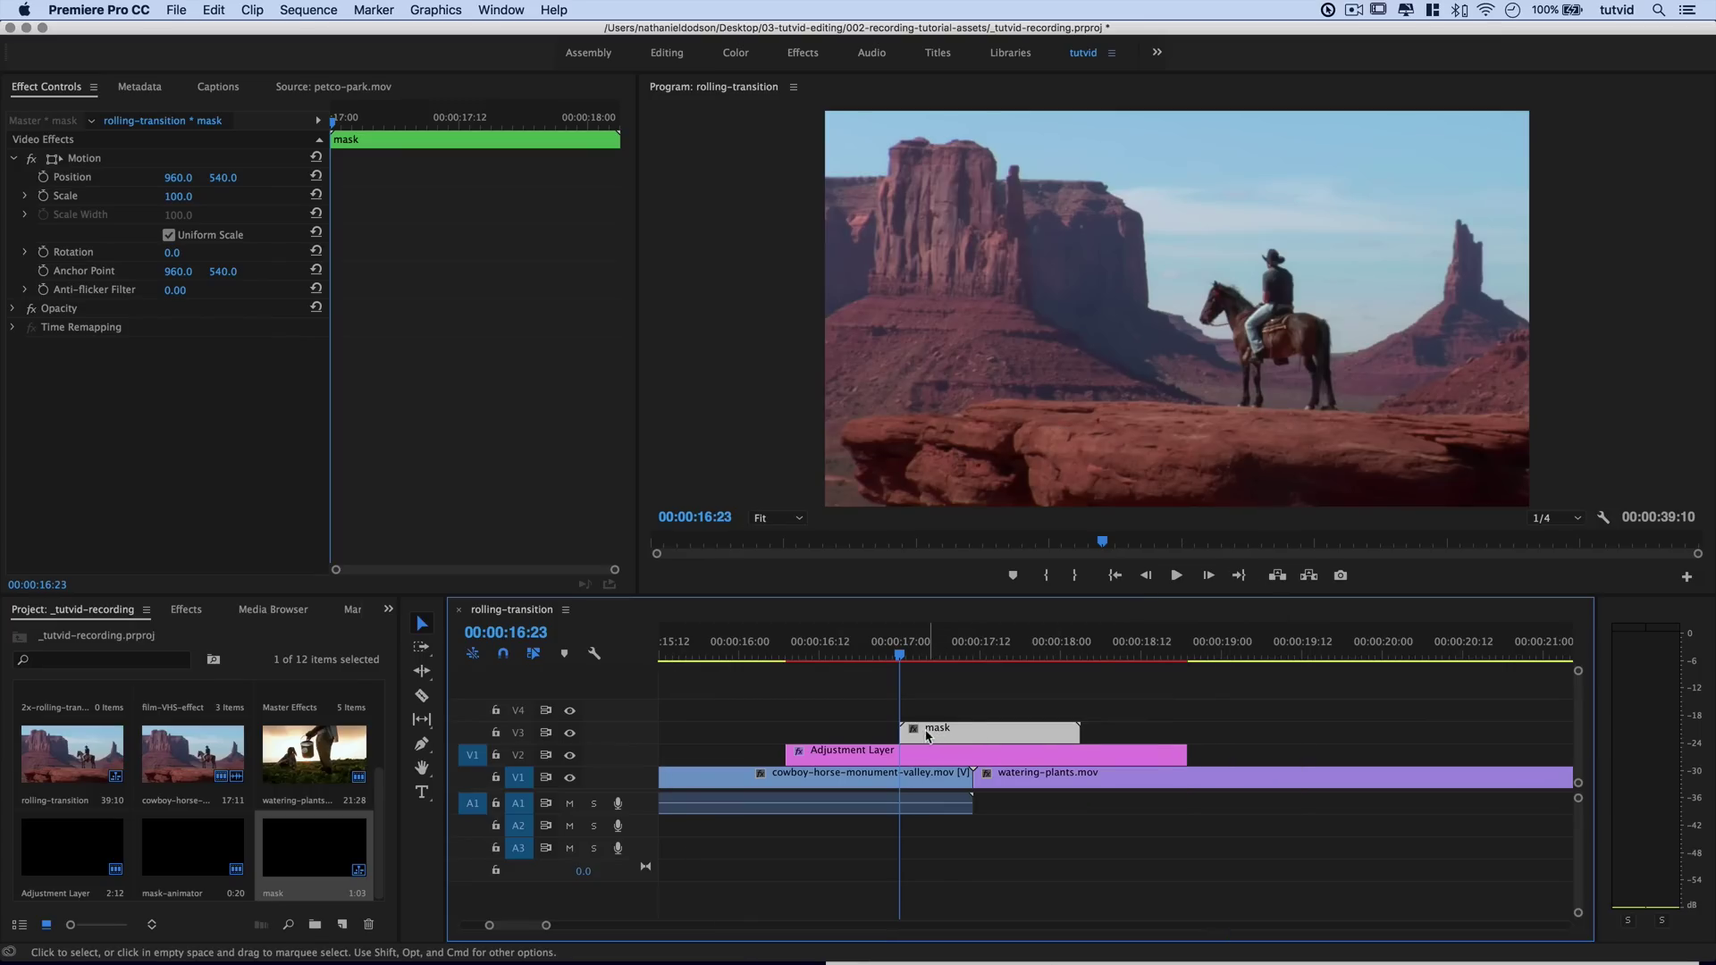
- Apply the Track Matte Key effect to the adjustment layer and set its Matte to Video 3
click(186, 612)
click(24, 827)
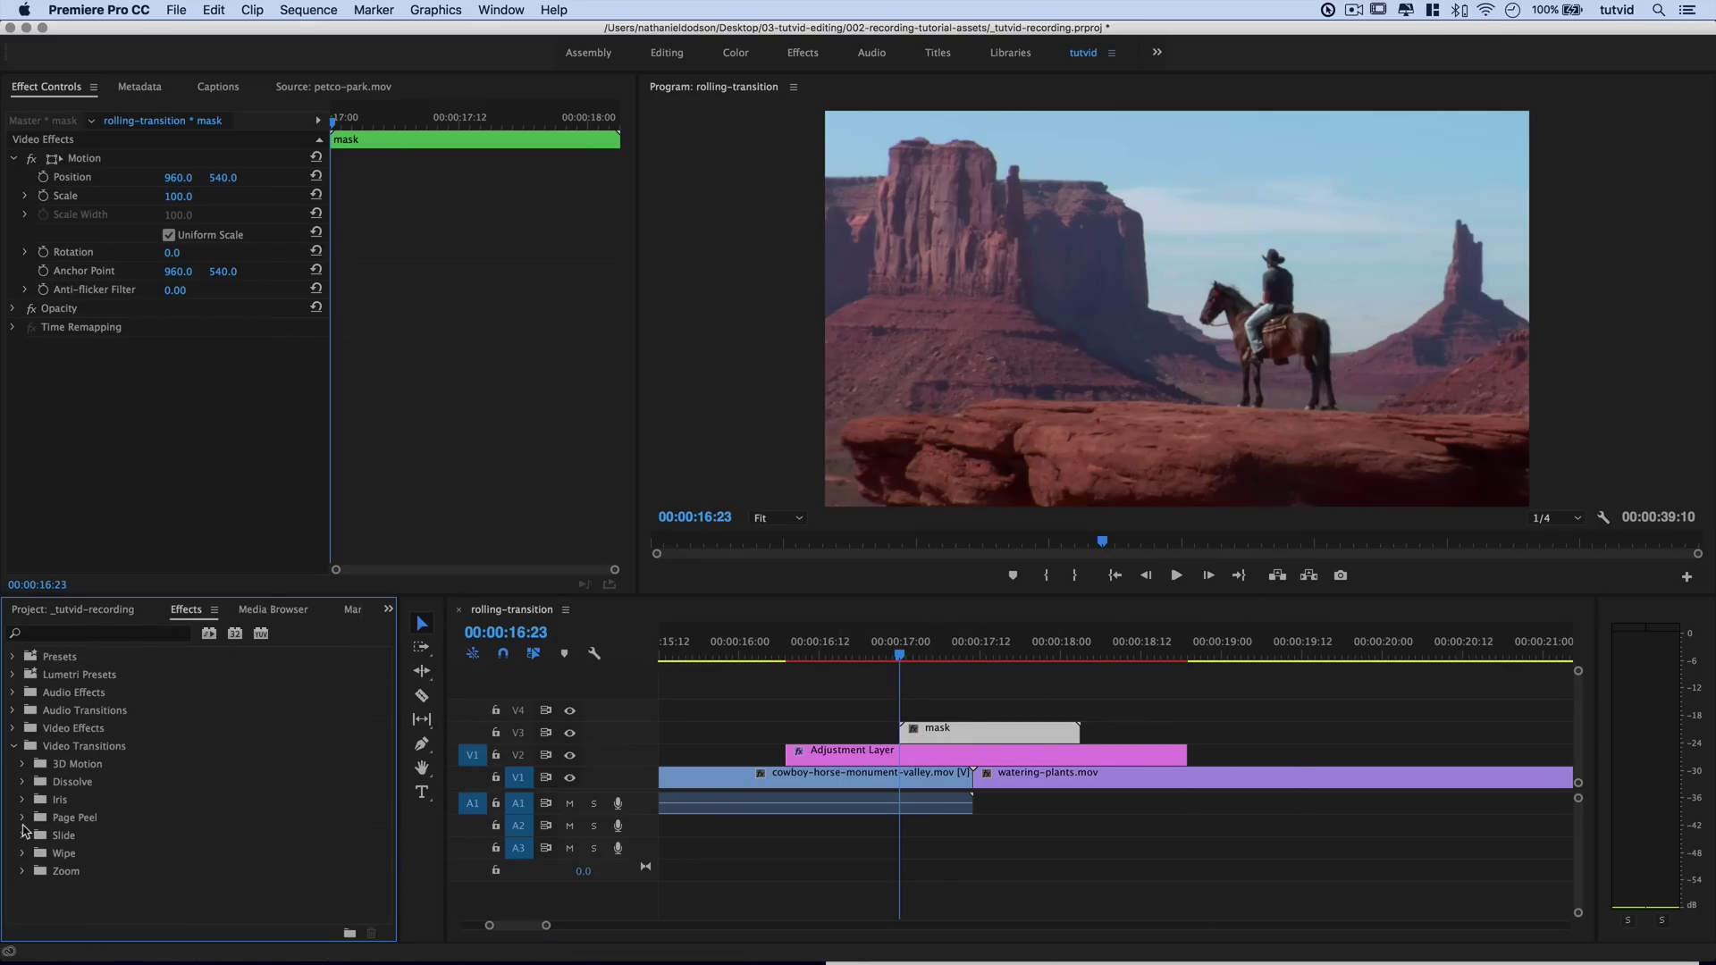
double_click(37, 749)
double_click(67, 731)
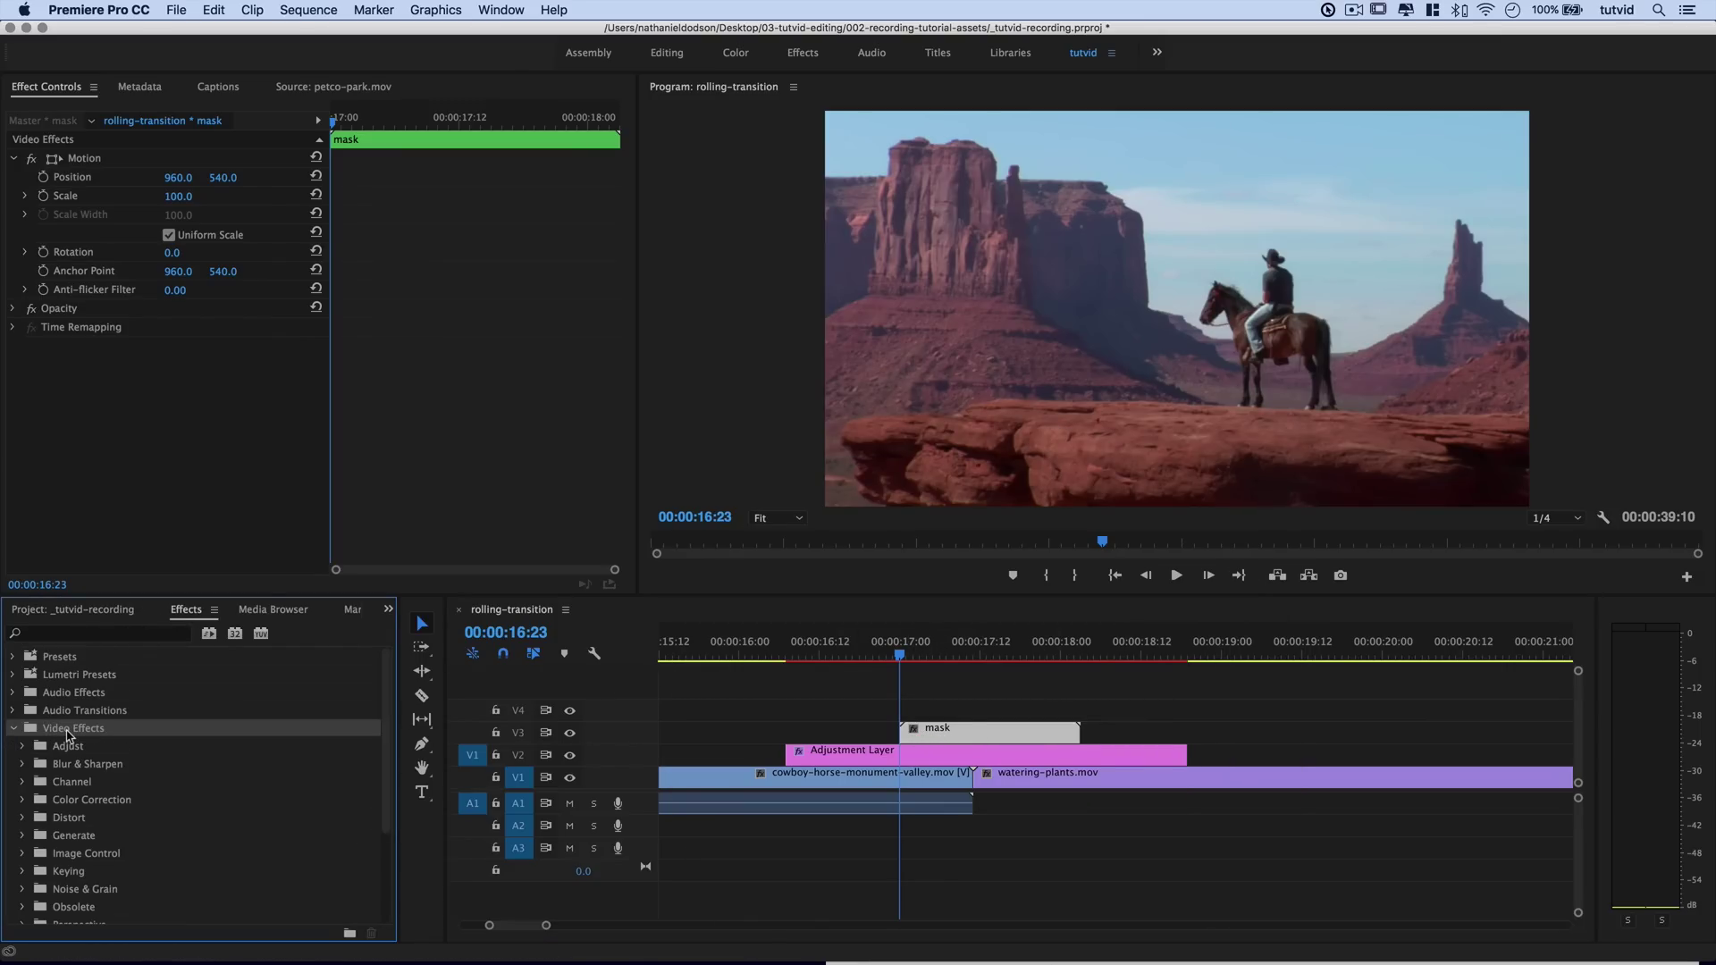
scroll(103, 844, down, 1)
double_click(102, 840)
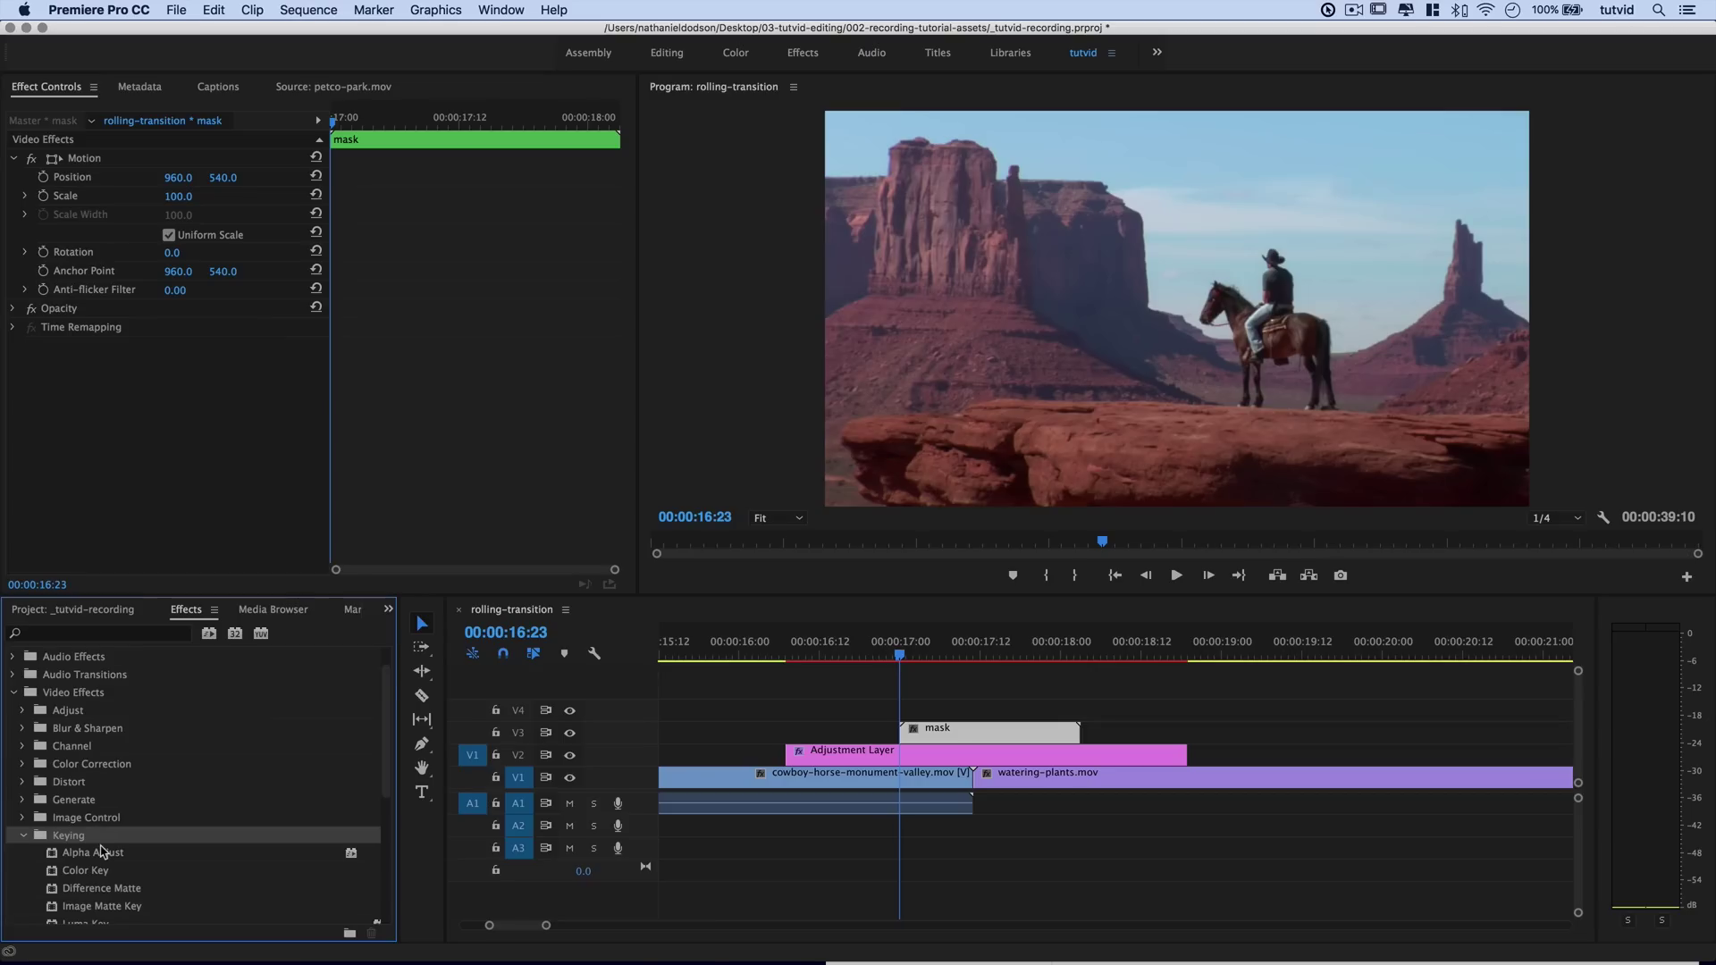
scroll(103, 844, down, 5)
click(94, 780)
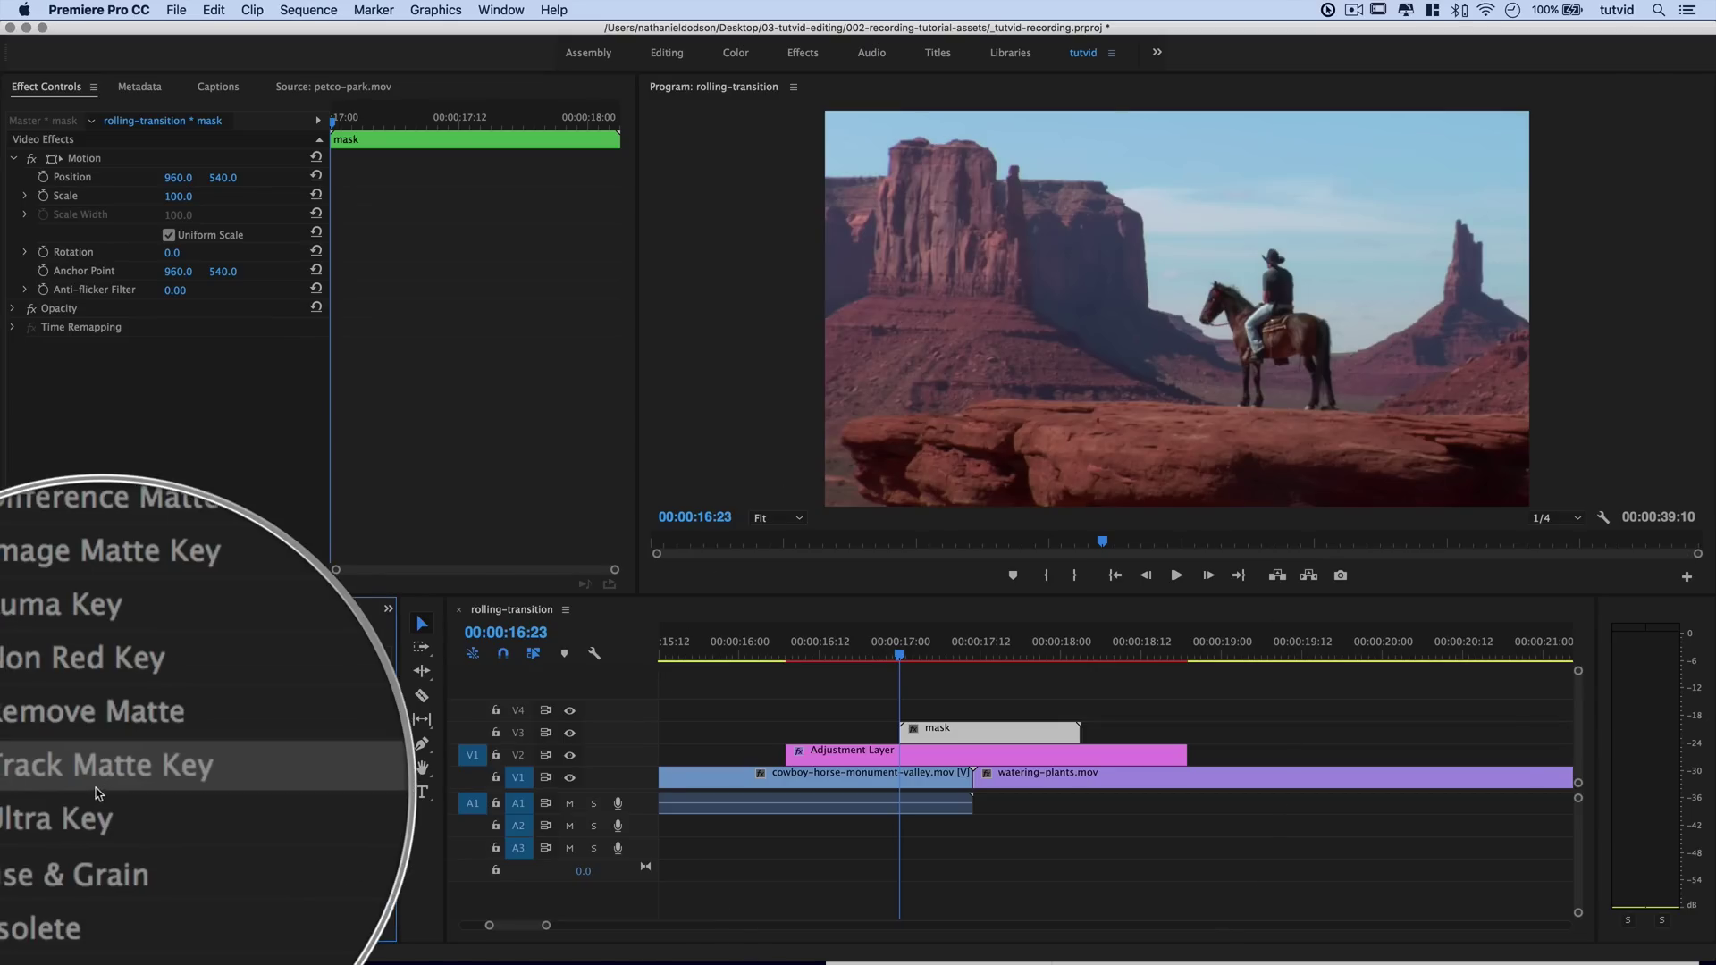
drag(1083, 738, 898, 755)
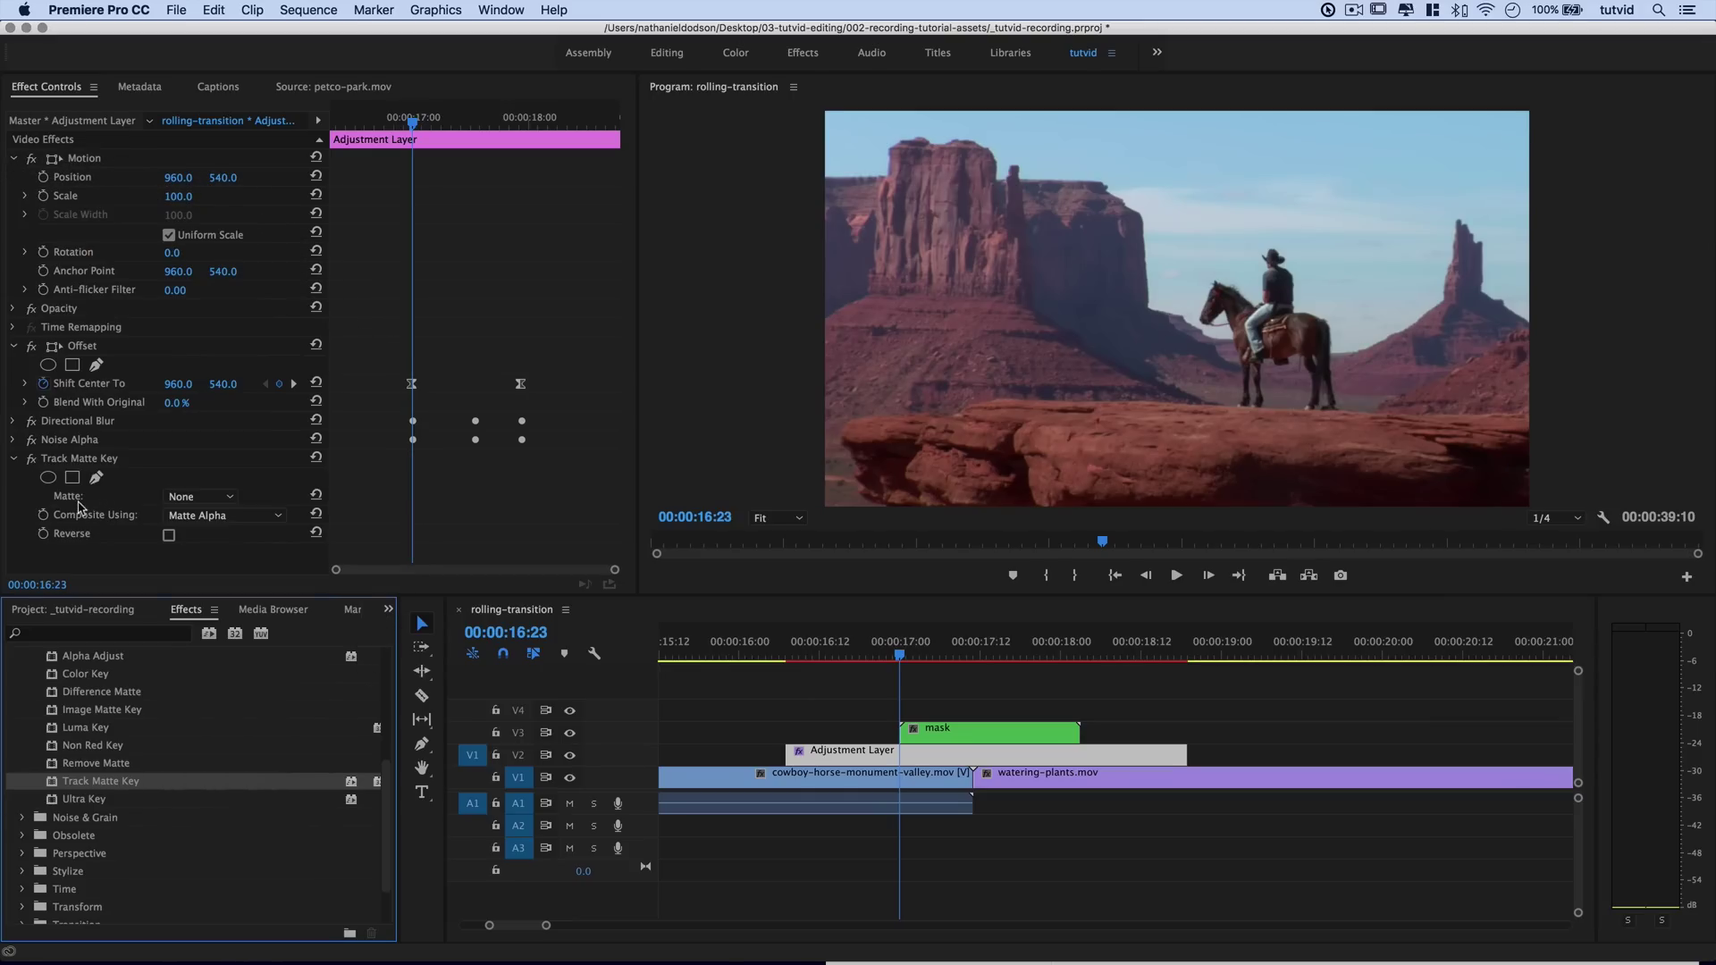
click(196, 497)
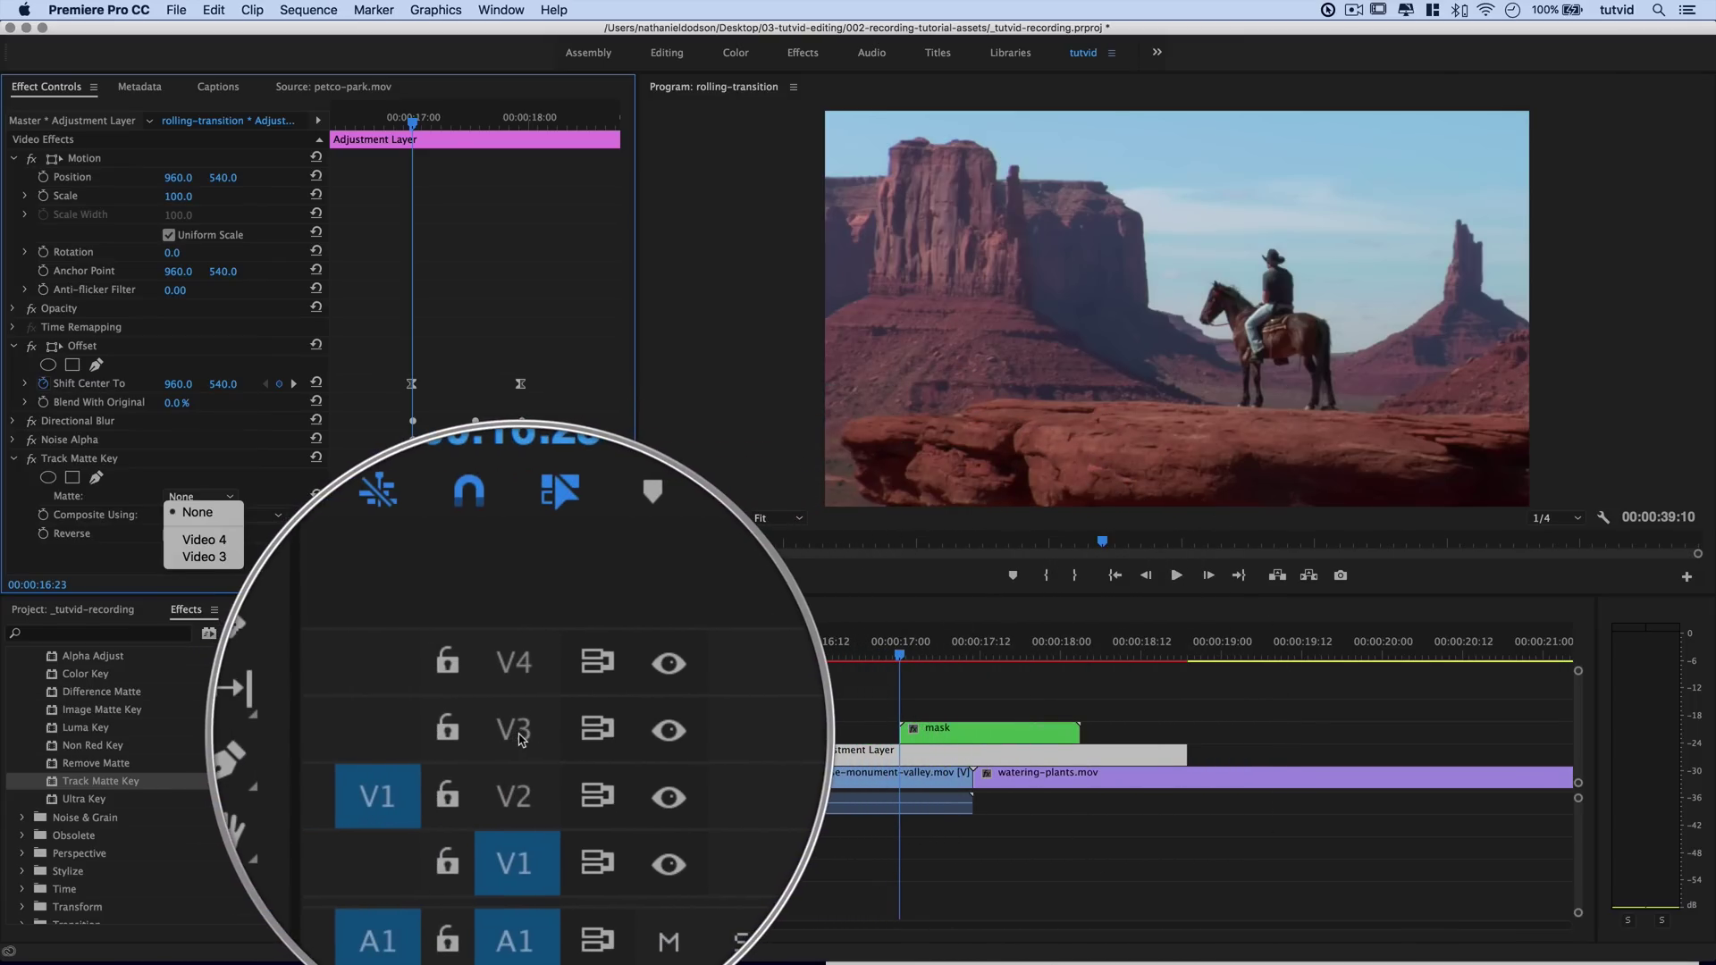
click(204, 557)
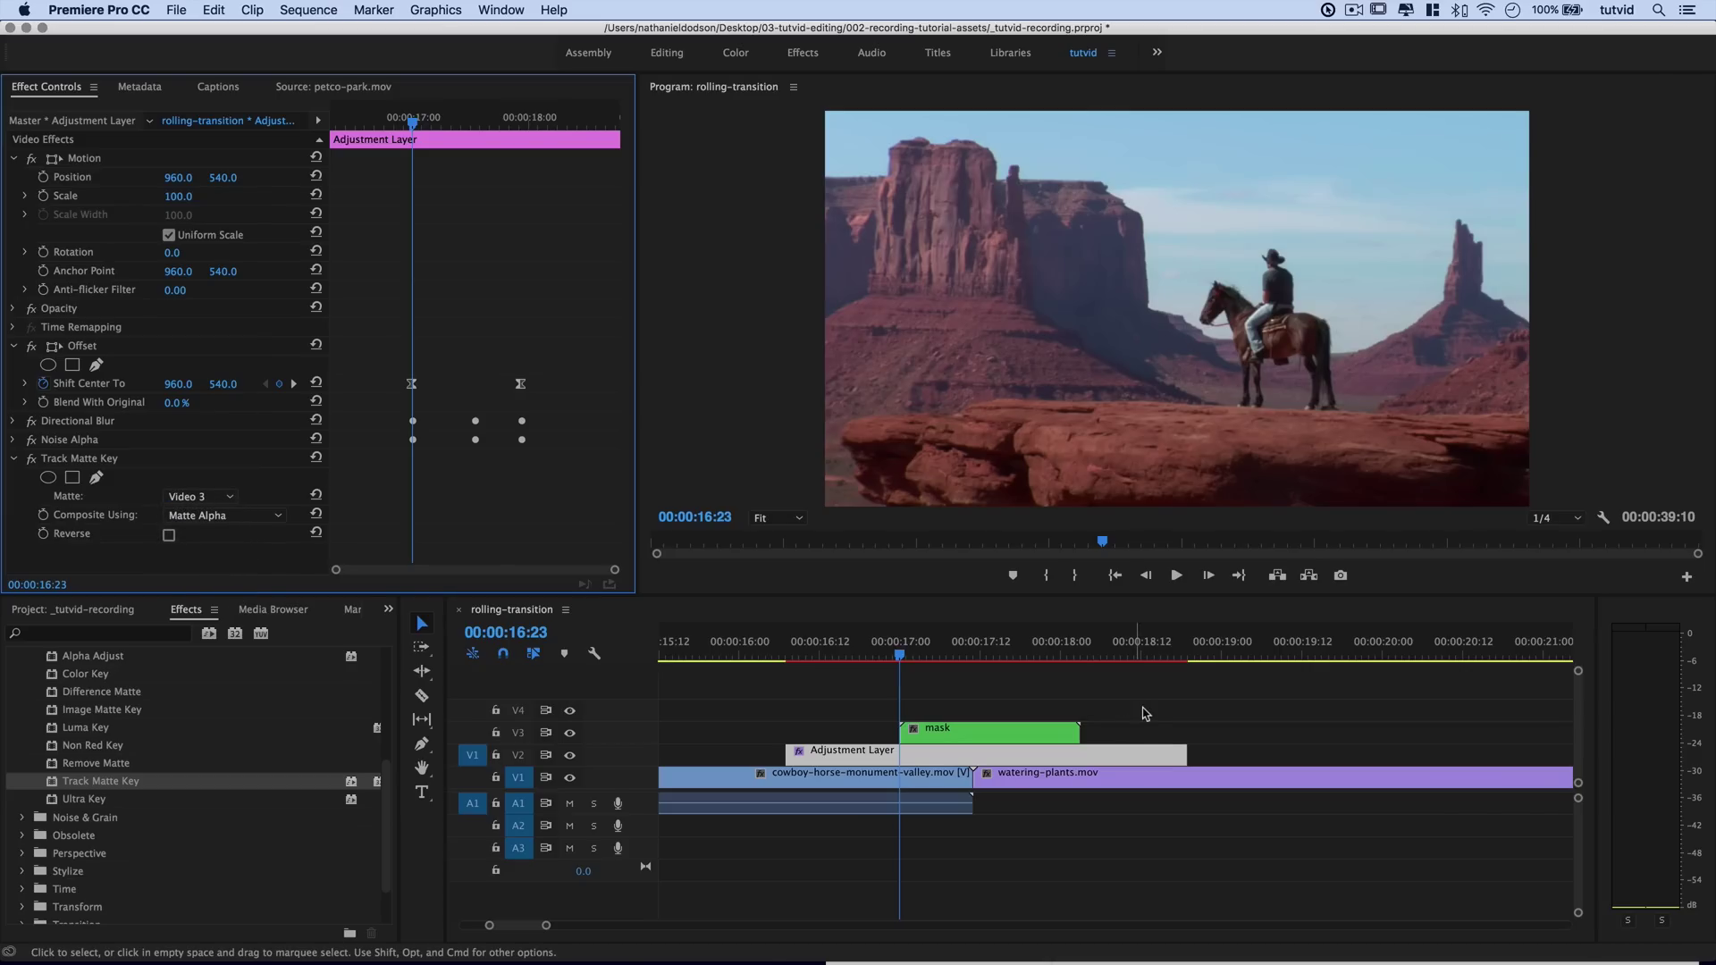
- Play through the masked transition and shift the mask and adjustment layer together about 10 frames earlier
drag(900, 658, 832, 658)
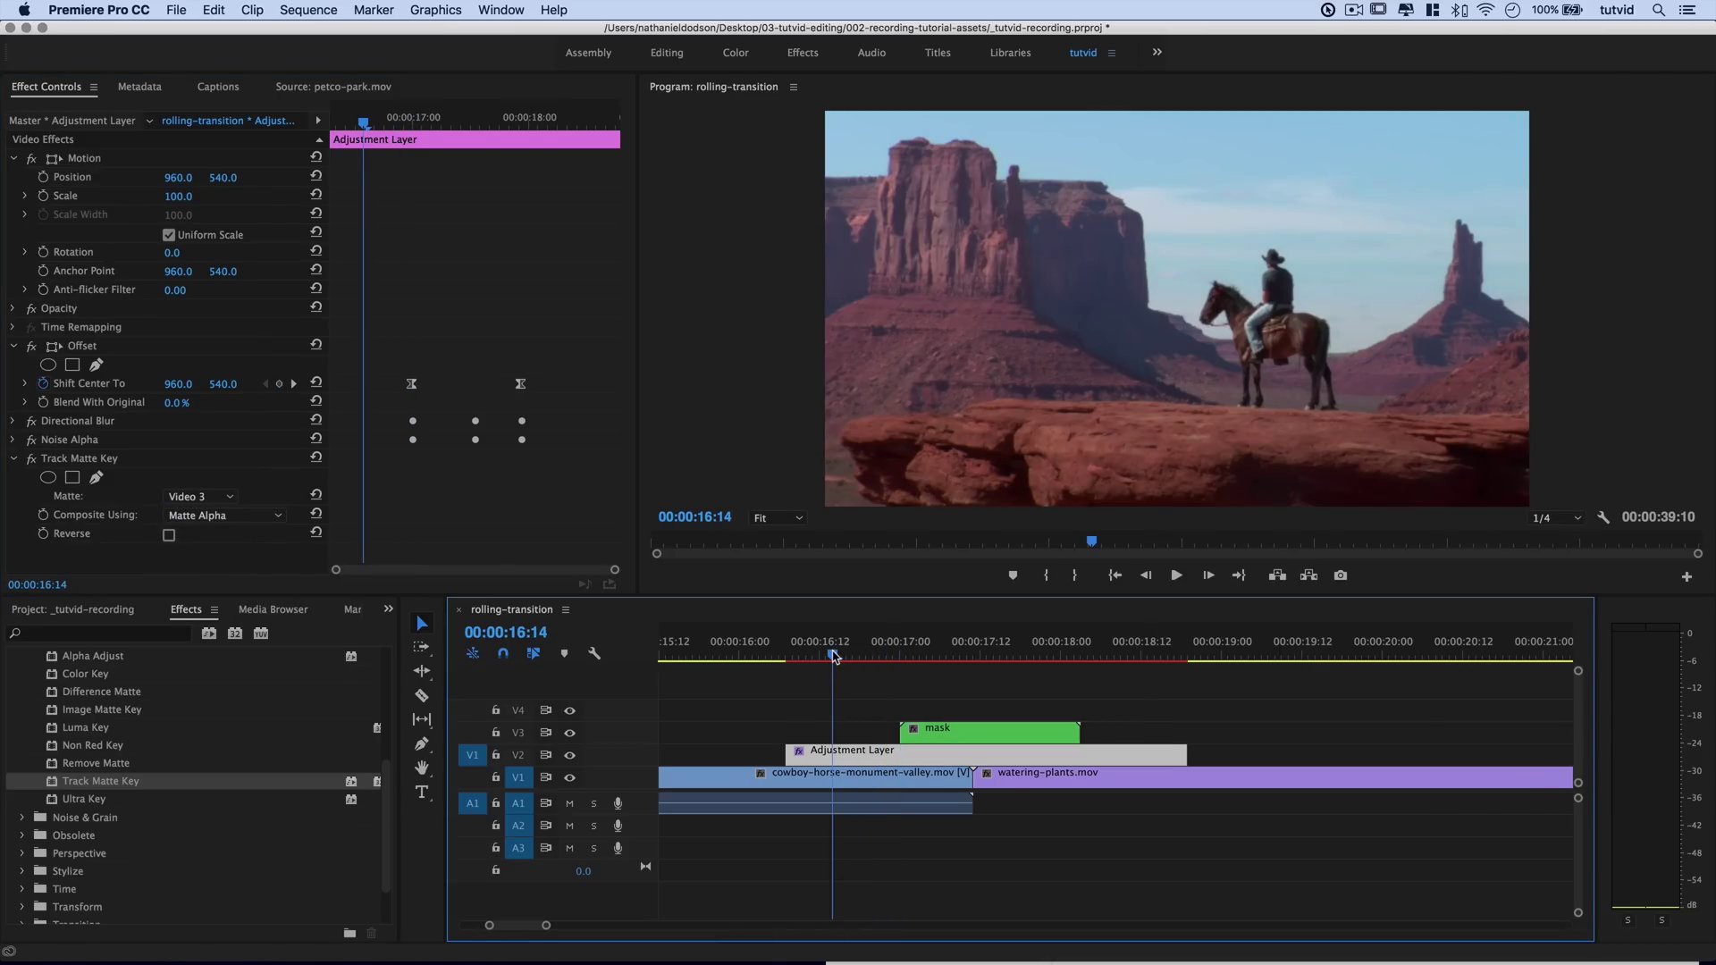
key(space)
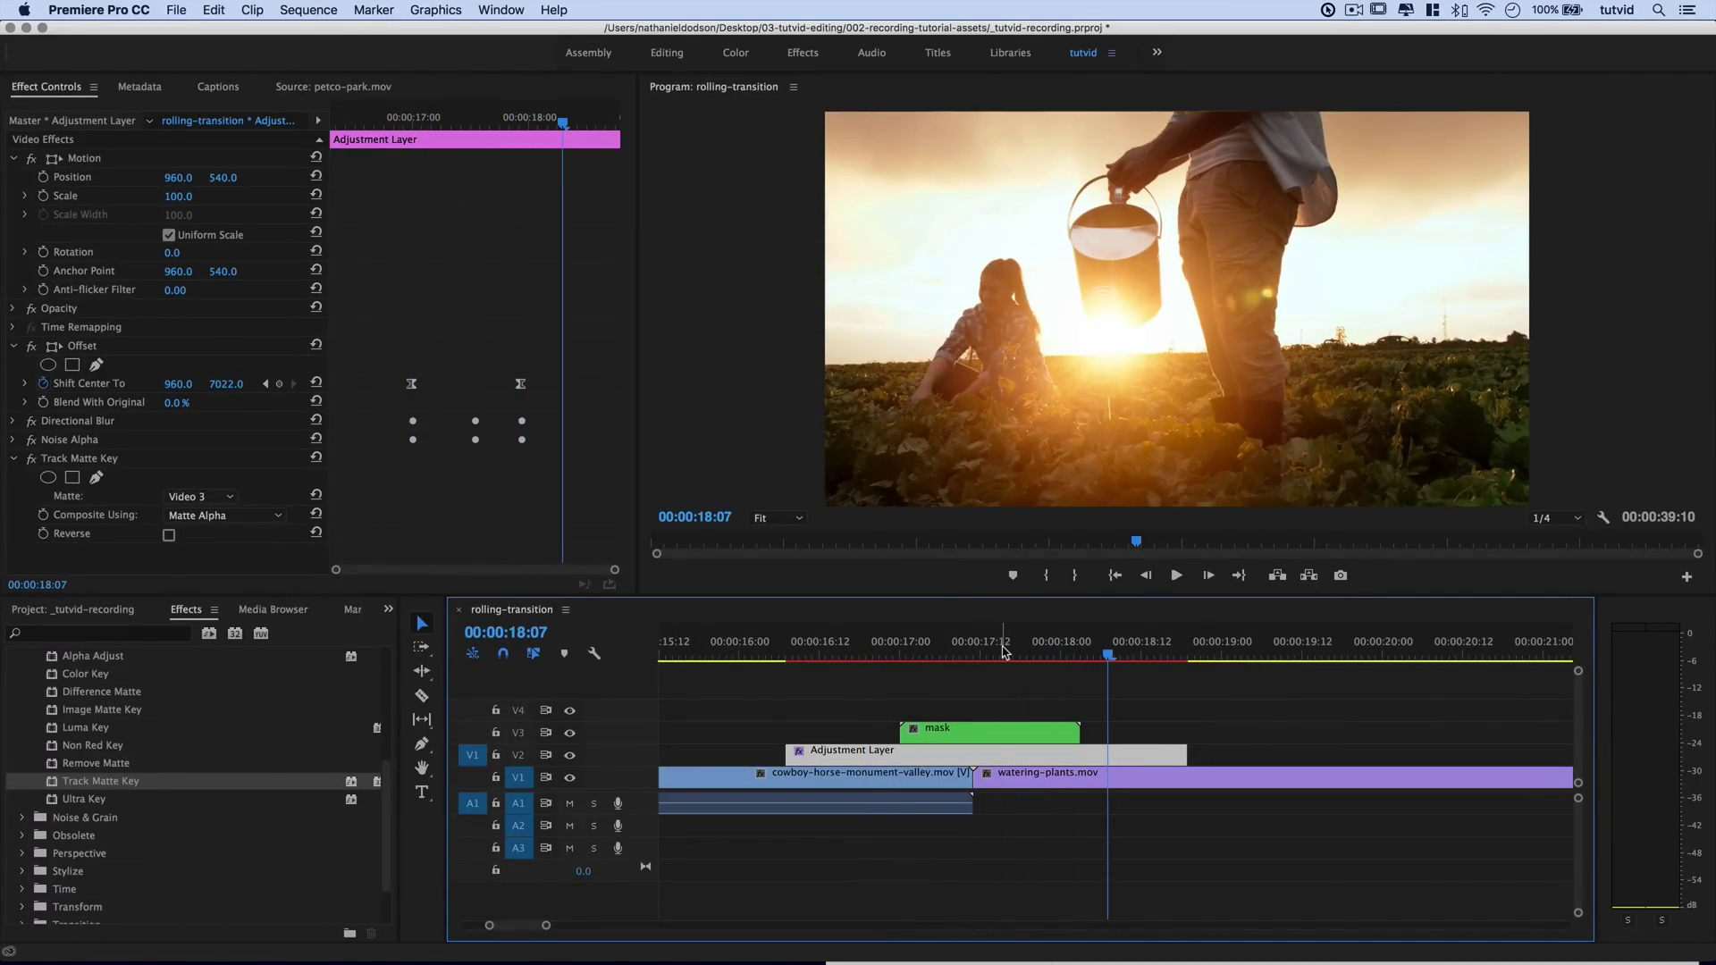
mouse_move(1003, 650)
mouse_down()
mouse_move(920, 655)
mouse_move(980, 653)
mouse_up()
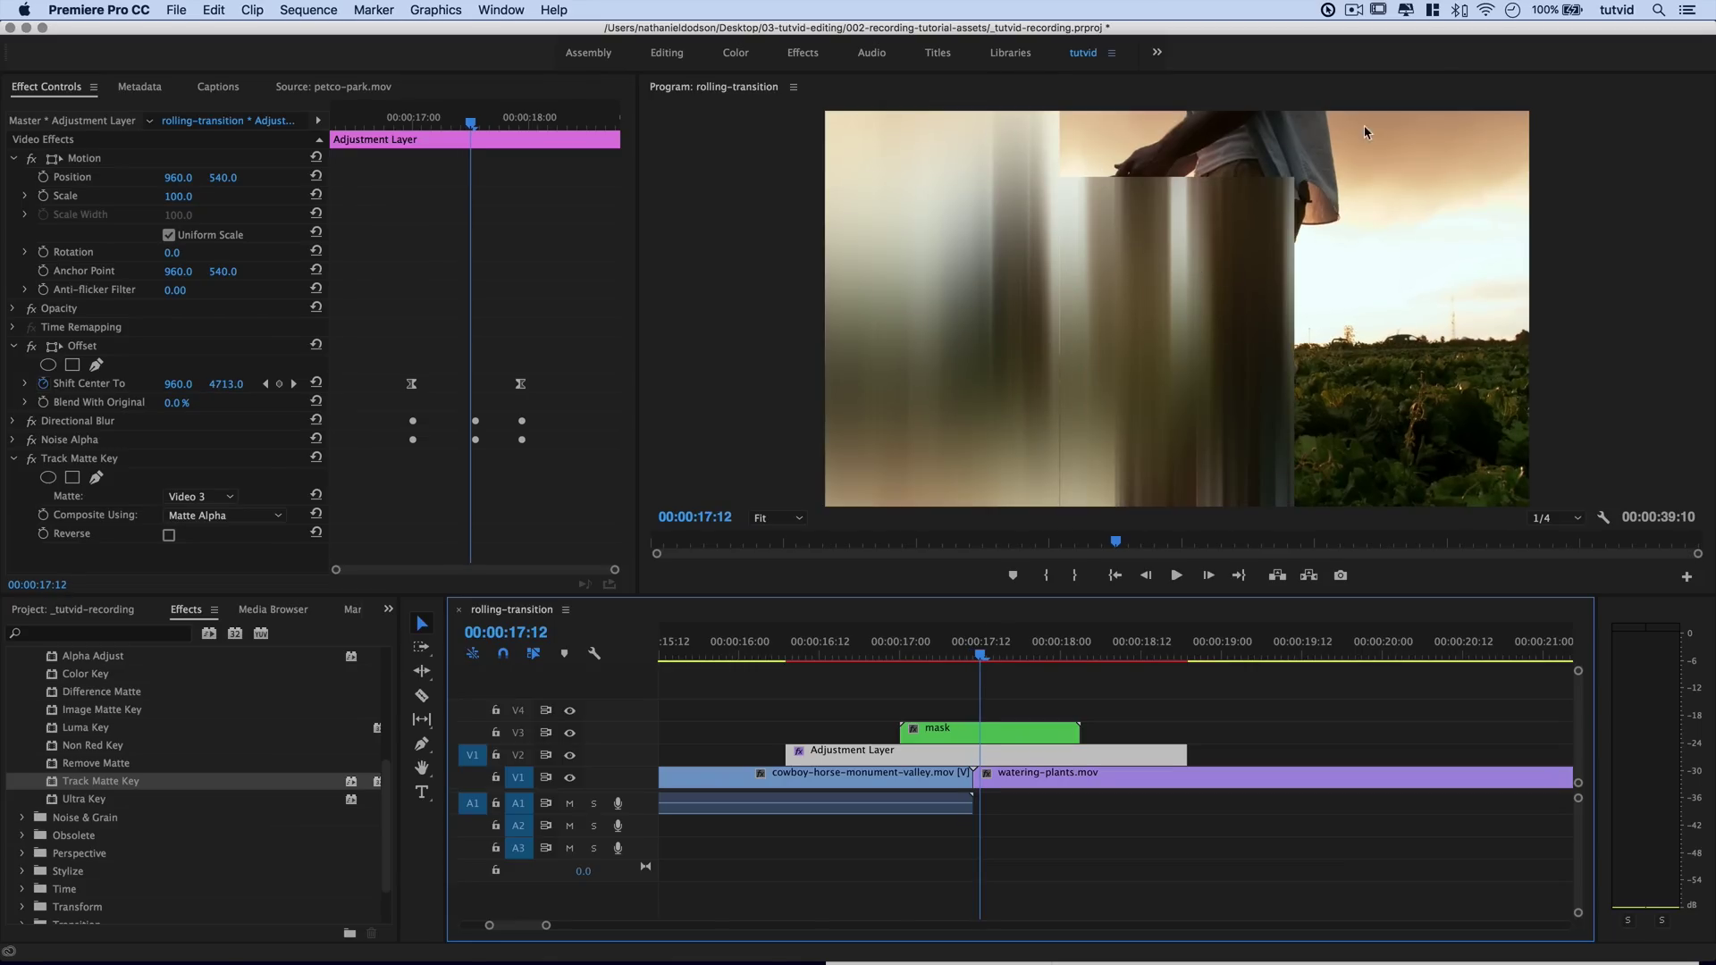
drag(952, 663, 1034, 653)
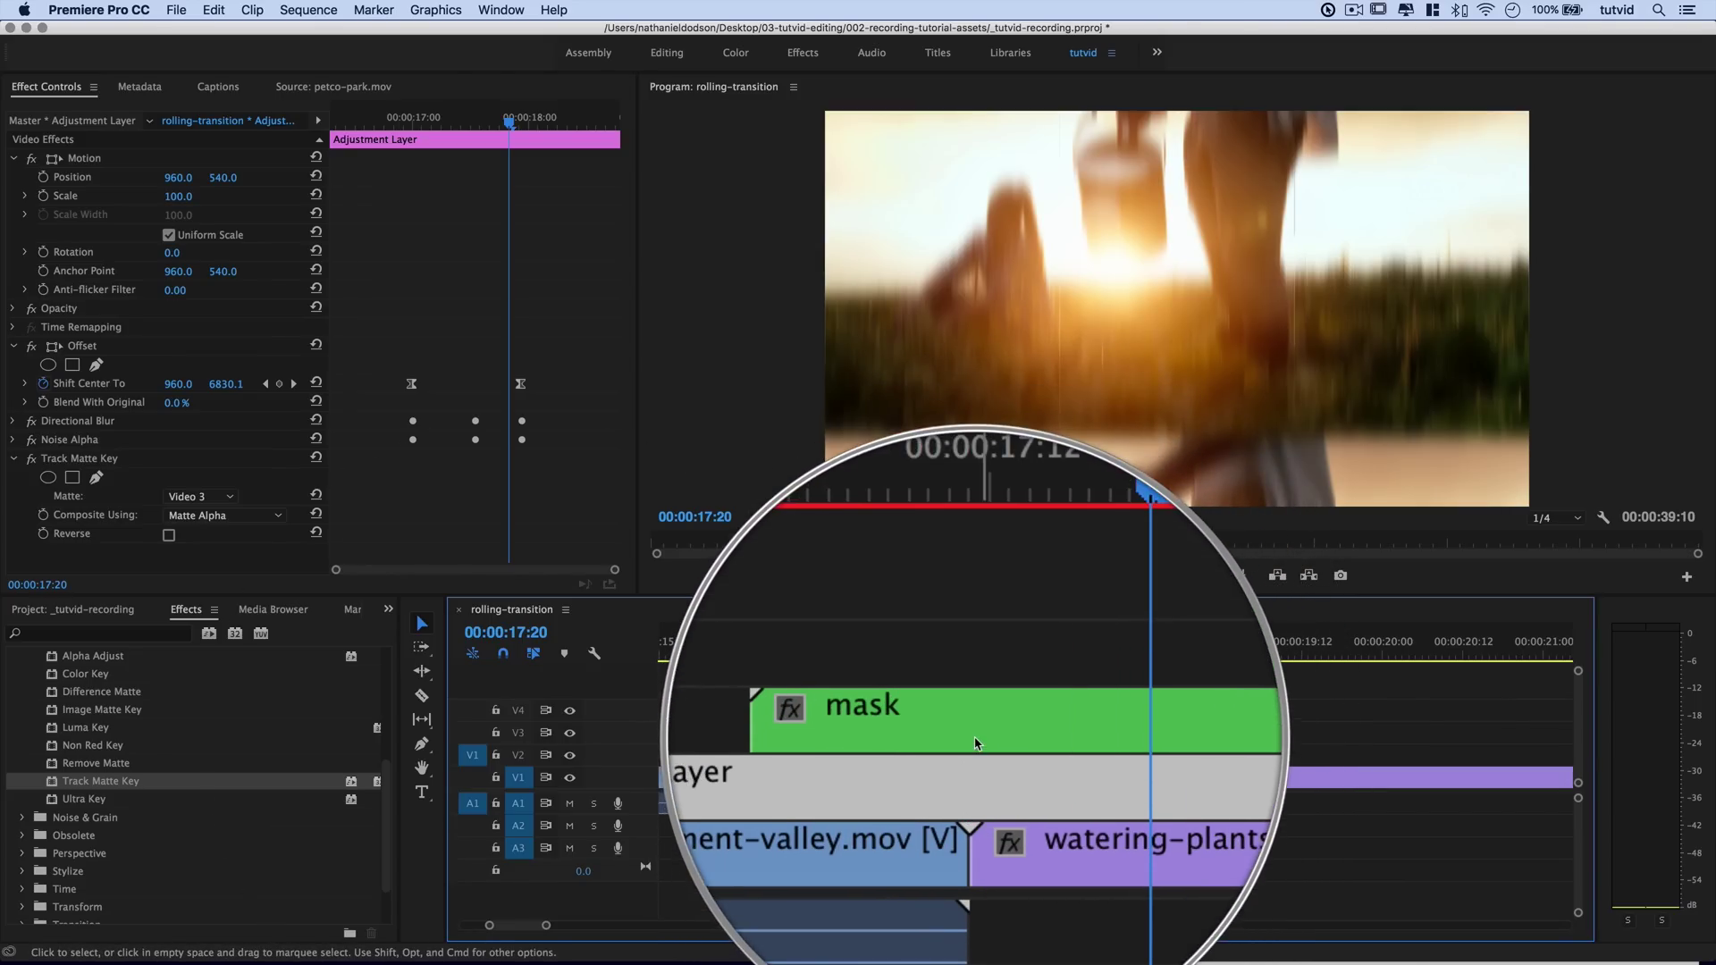
drag(993, 703, 1009, 758)
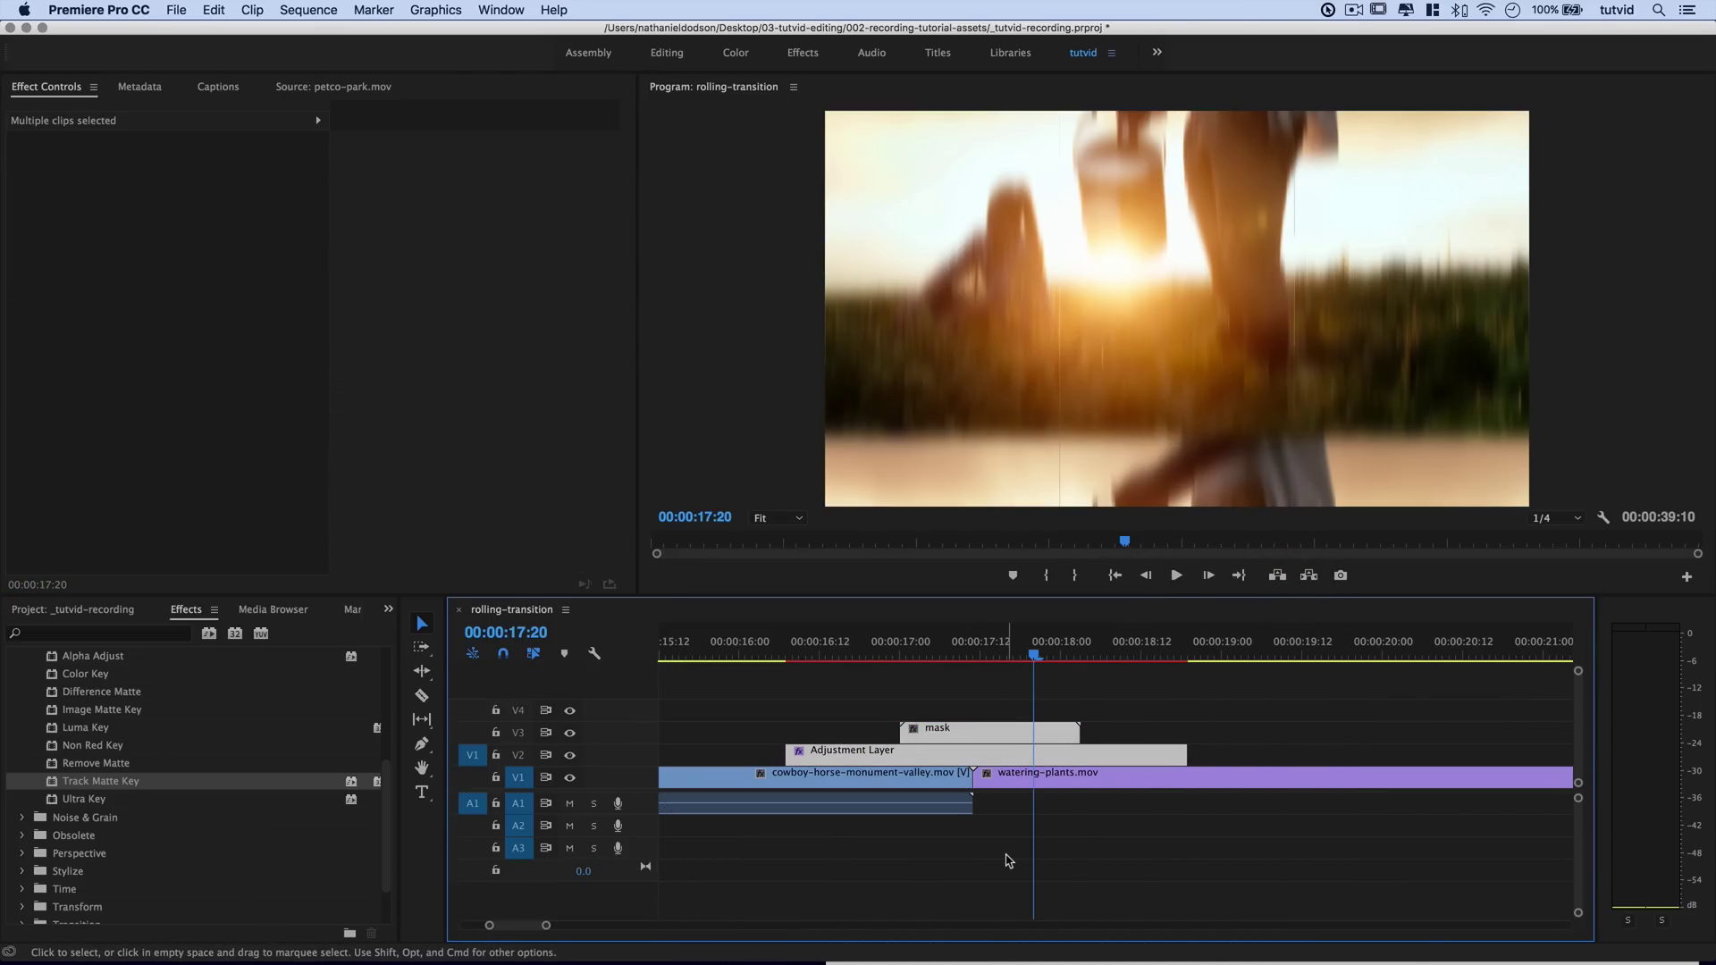
key(alt+Left)
key(alt+Left)
key(alt+Left)
key(alt+Left)
key(alt+Left)
key(alt+Left)
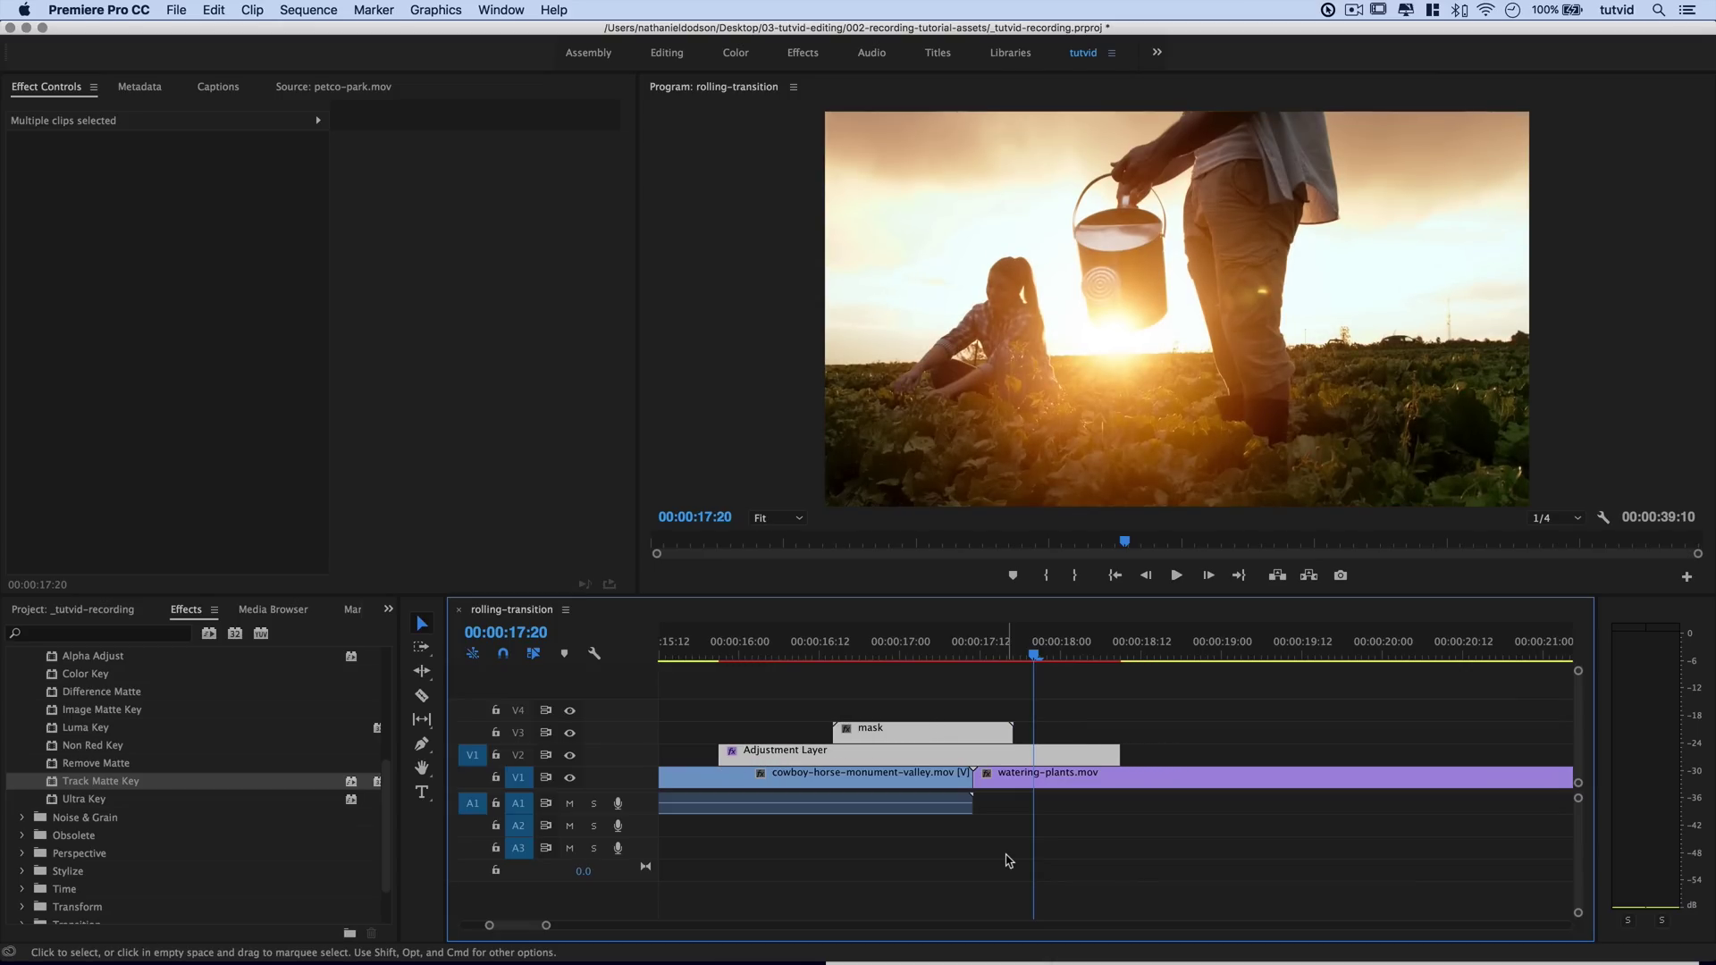
- Check the transition near the cut and nudge the mask and adjustment layer together two frames later
drag(922, 646, 968, 753)
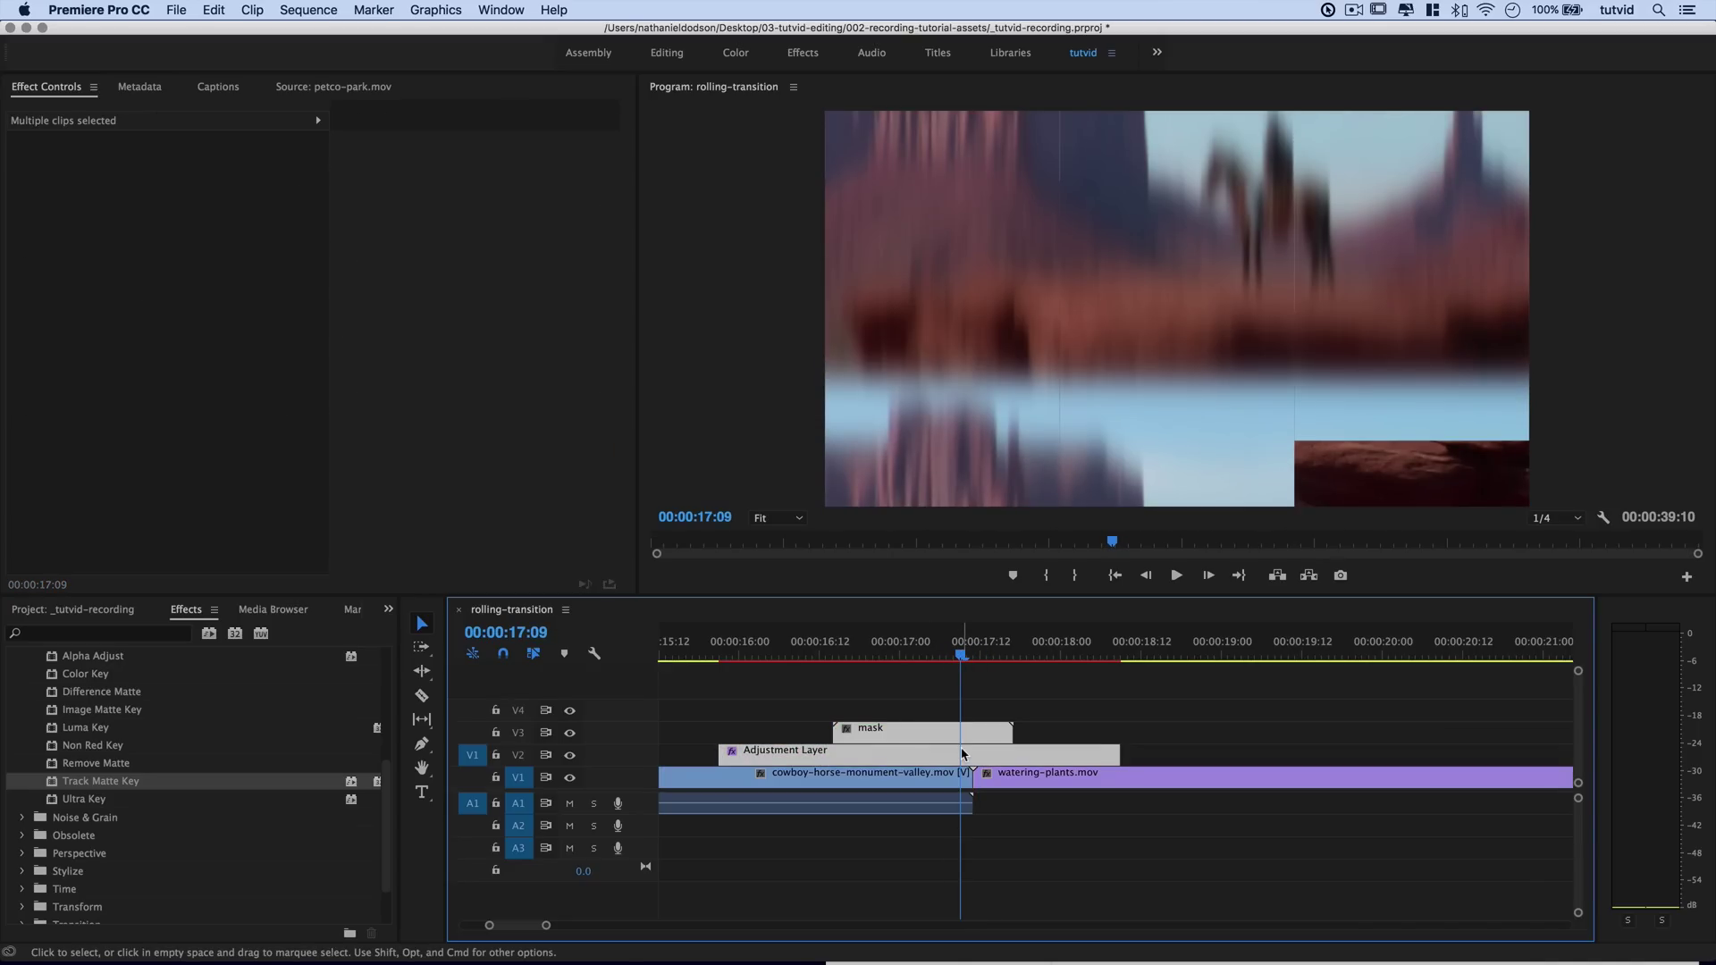
key(super+Right)
key(super+Right)
- Play and scrub through the masked rolling transition between the cowboy and watering-plants clips, examining the mask and adjustment layer timing
drag(934, 645, 748, 693)
click(766, 708)
scroll(1073, 697, right, 1)
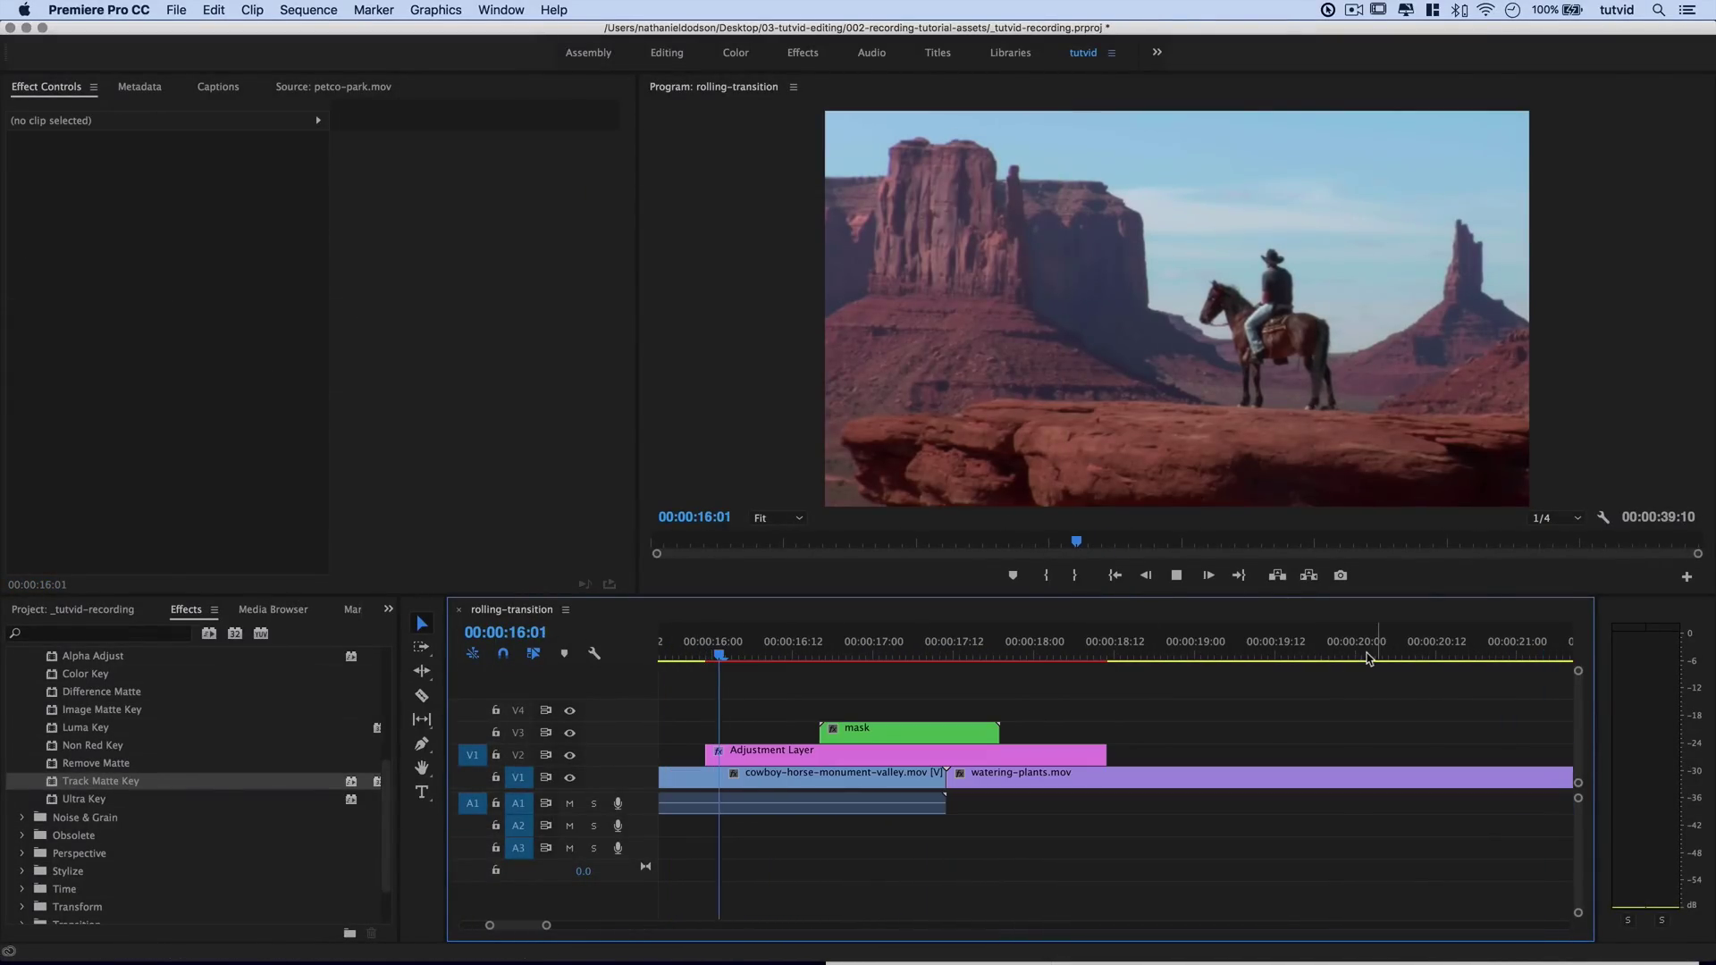
key(space)
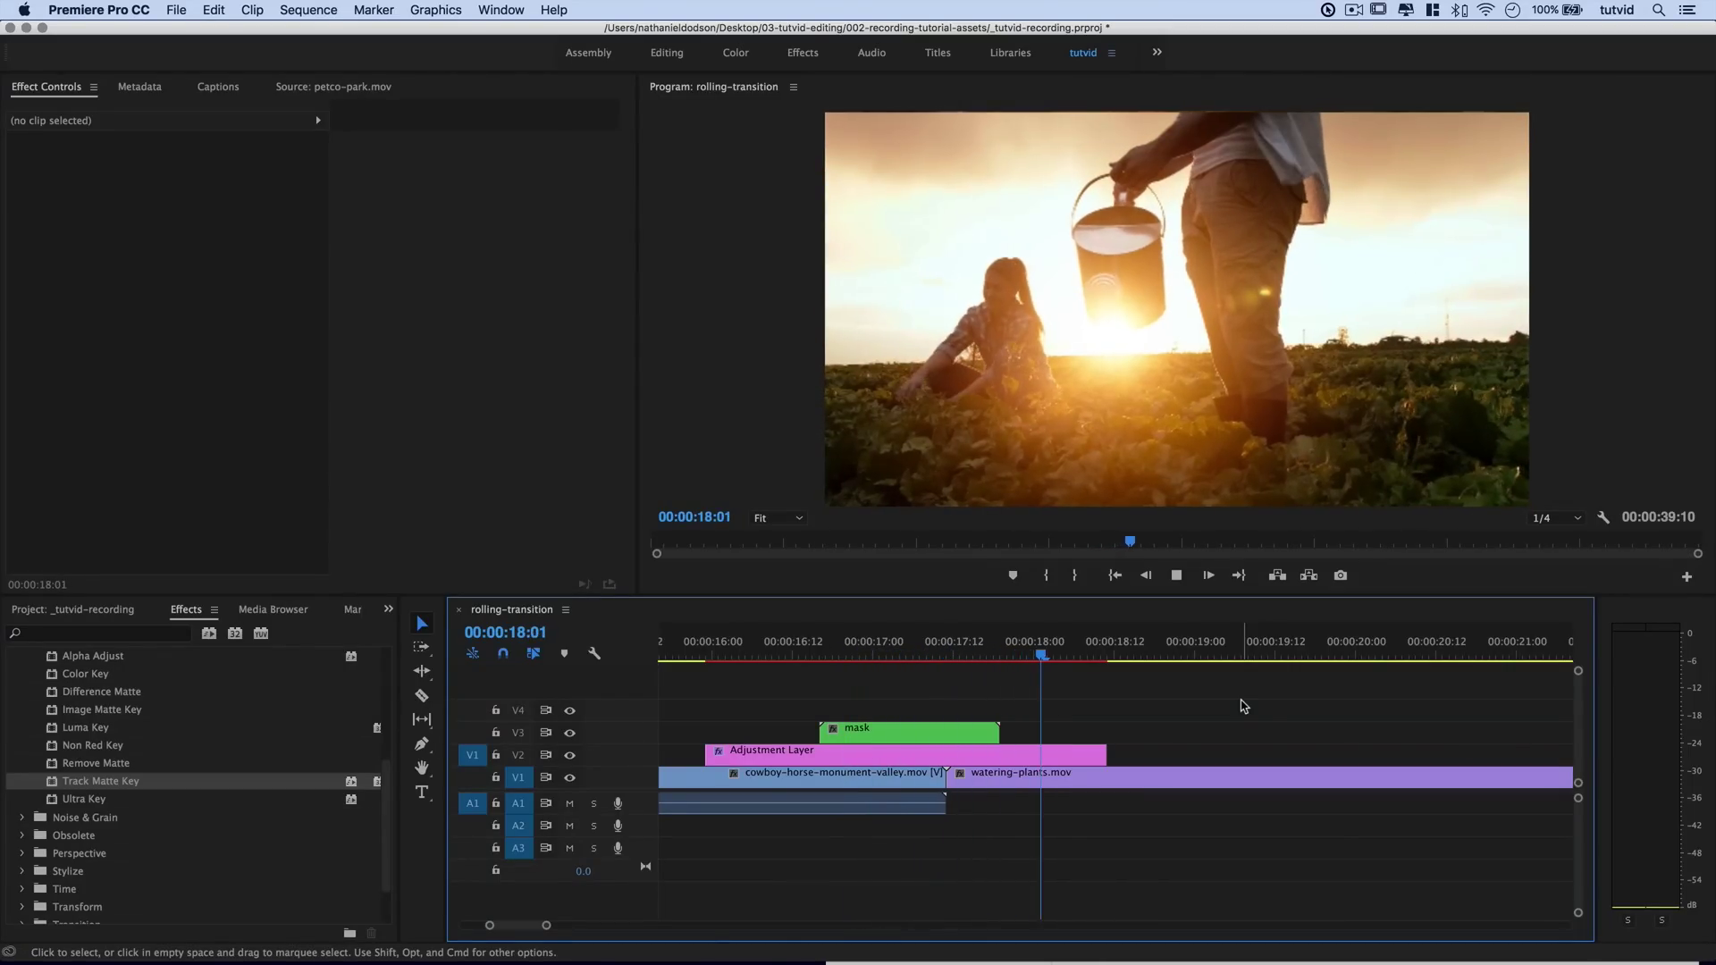
click(1037, 776)
key(minus)
key(minus)
click(1017, 650)
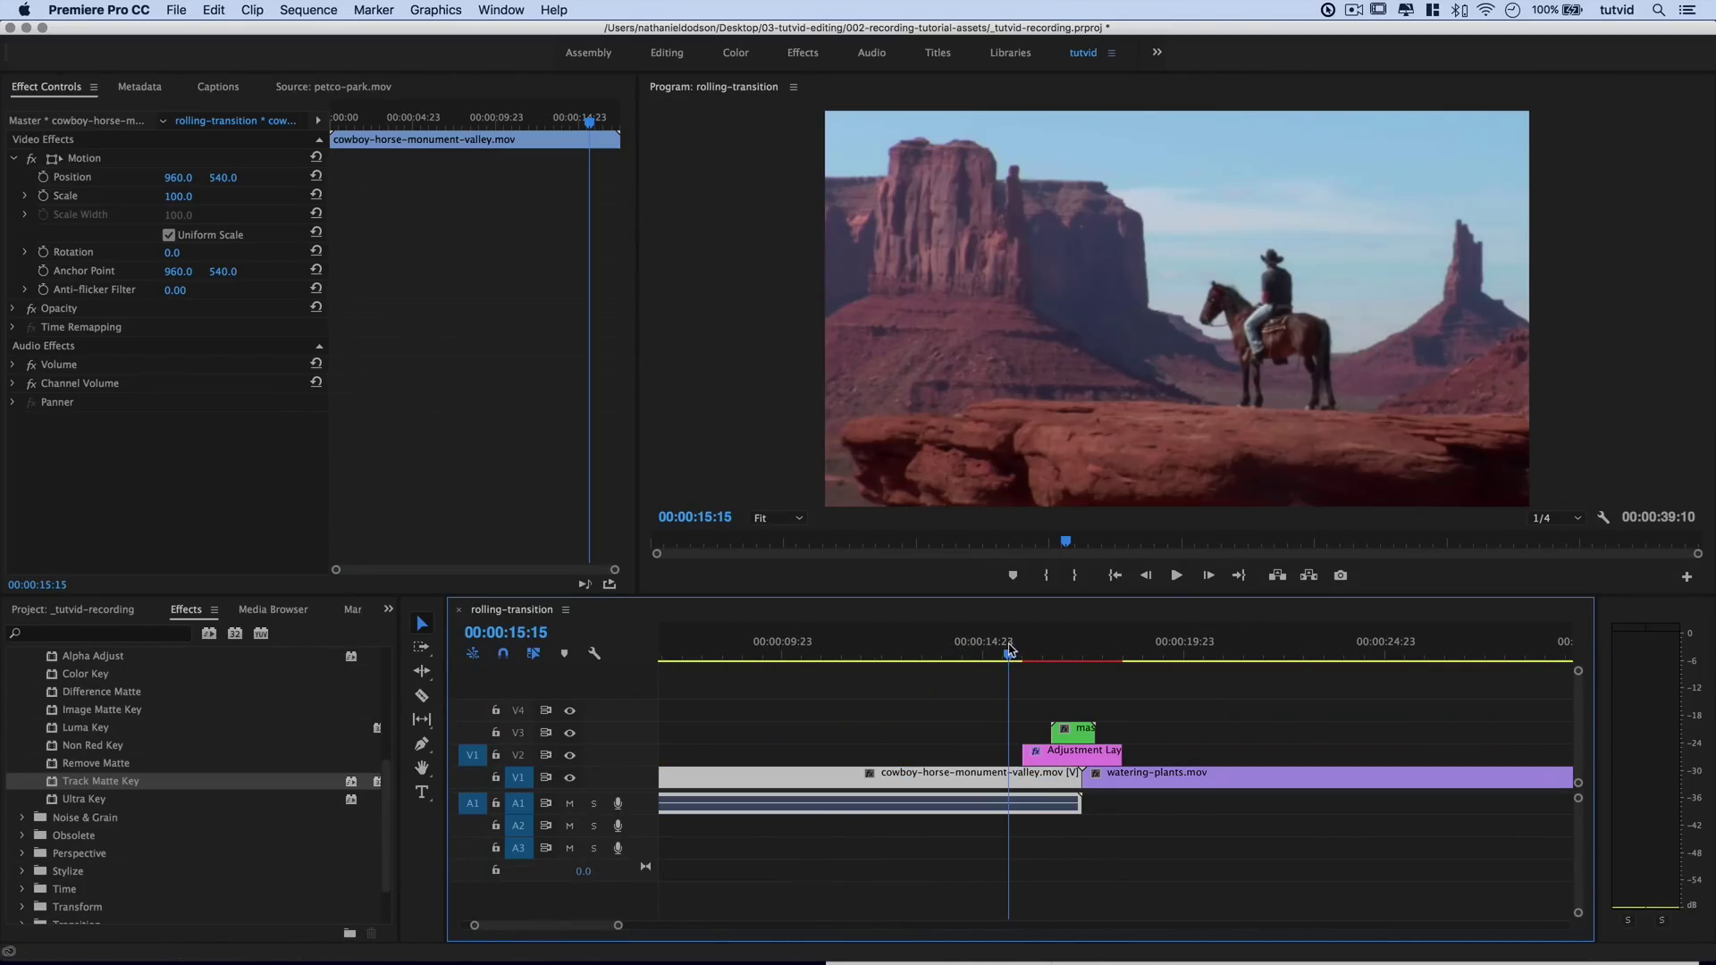
key(space)
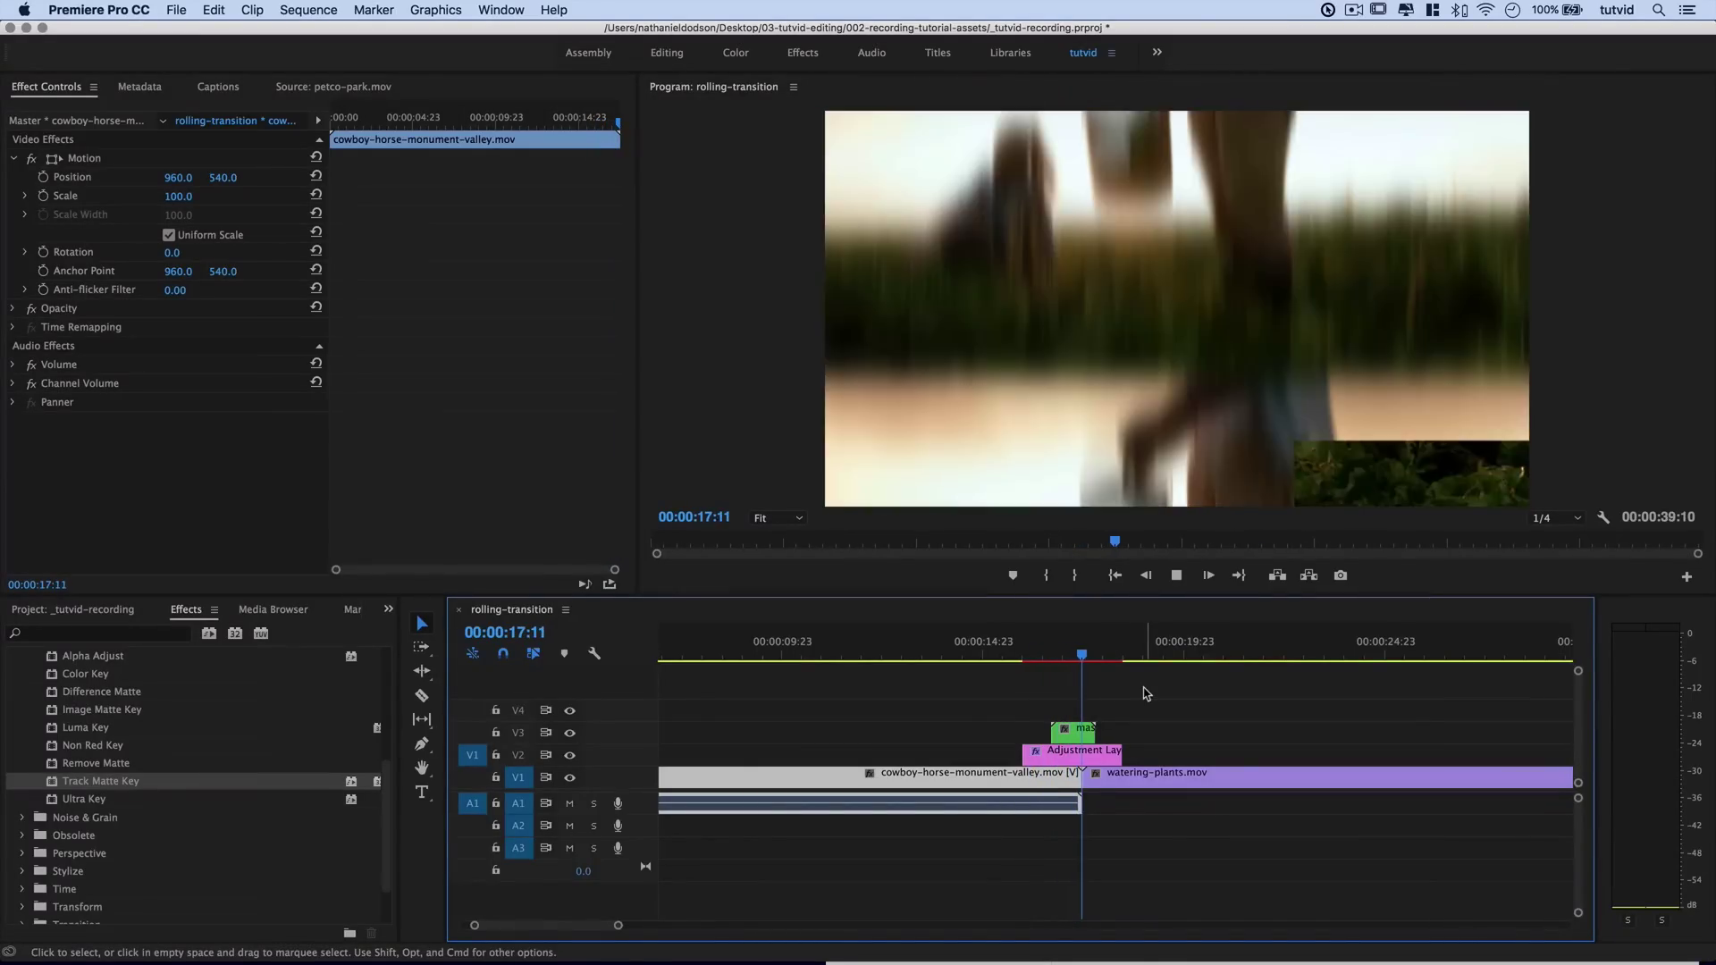
key(space)
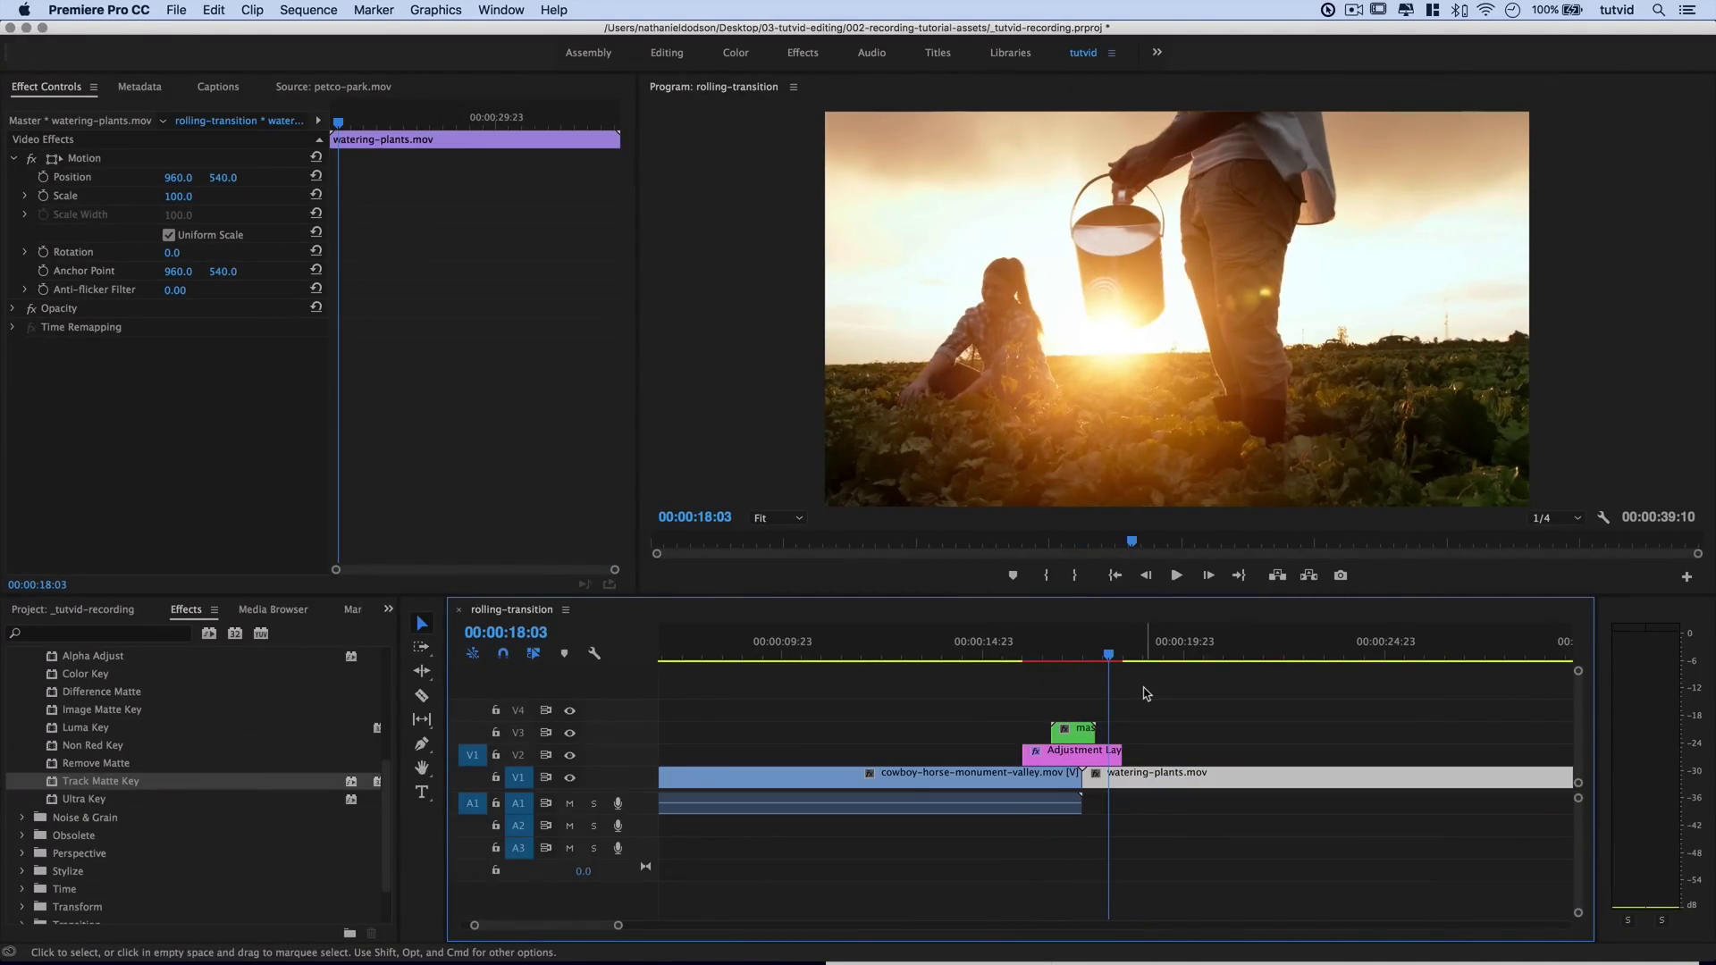
click(1077, 657)
key(space)
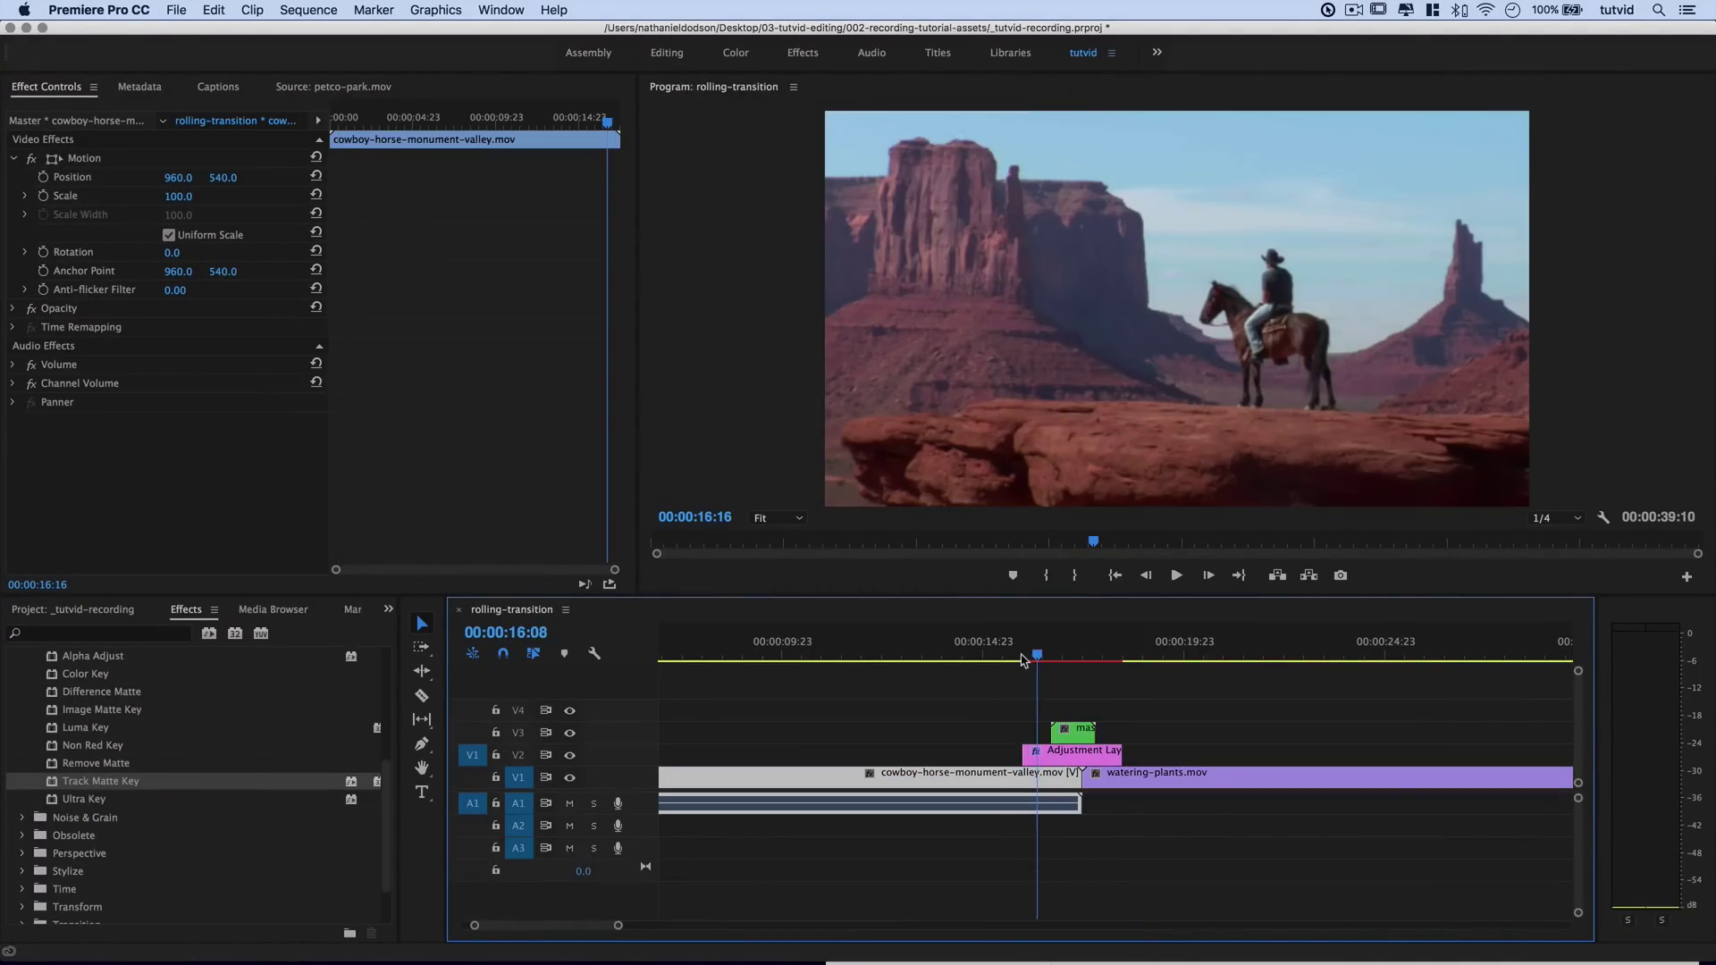
drag(961, 659, 1100, 666)
click(1077, 729)
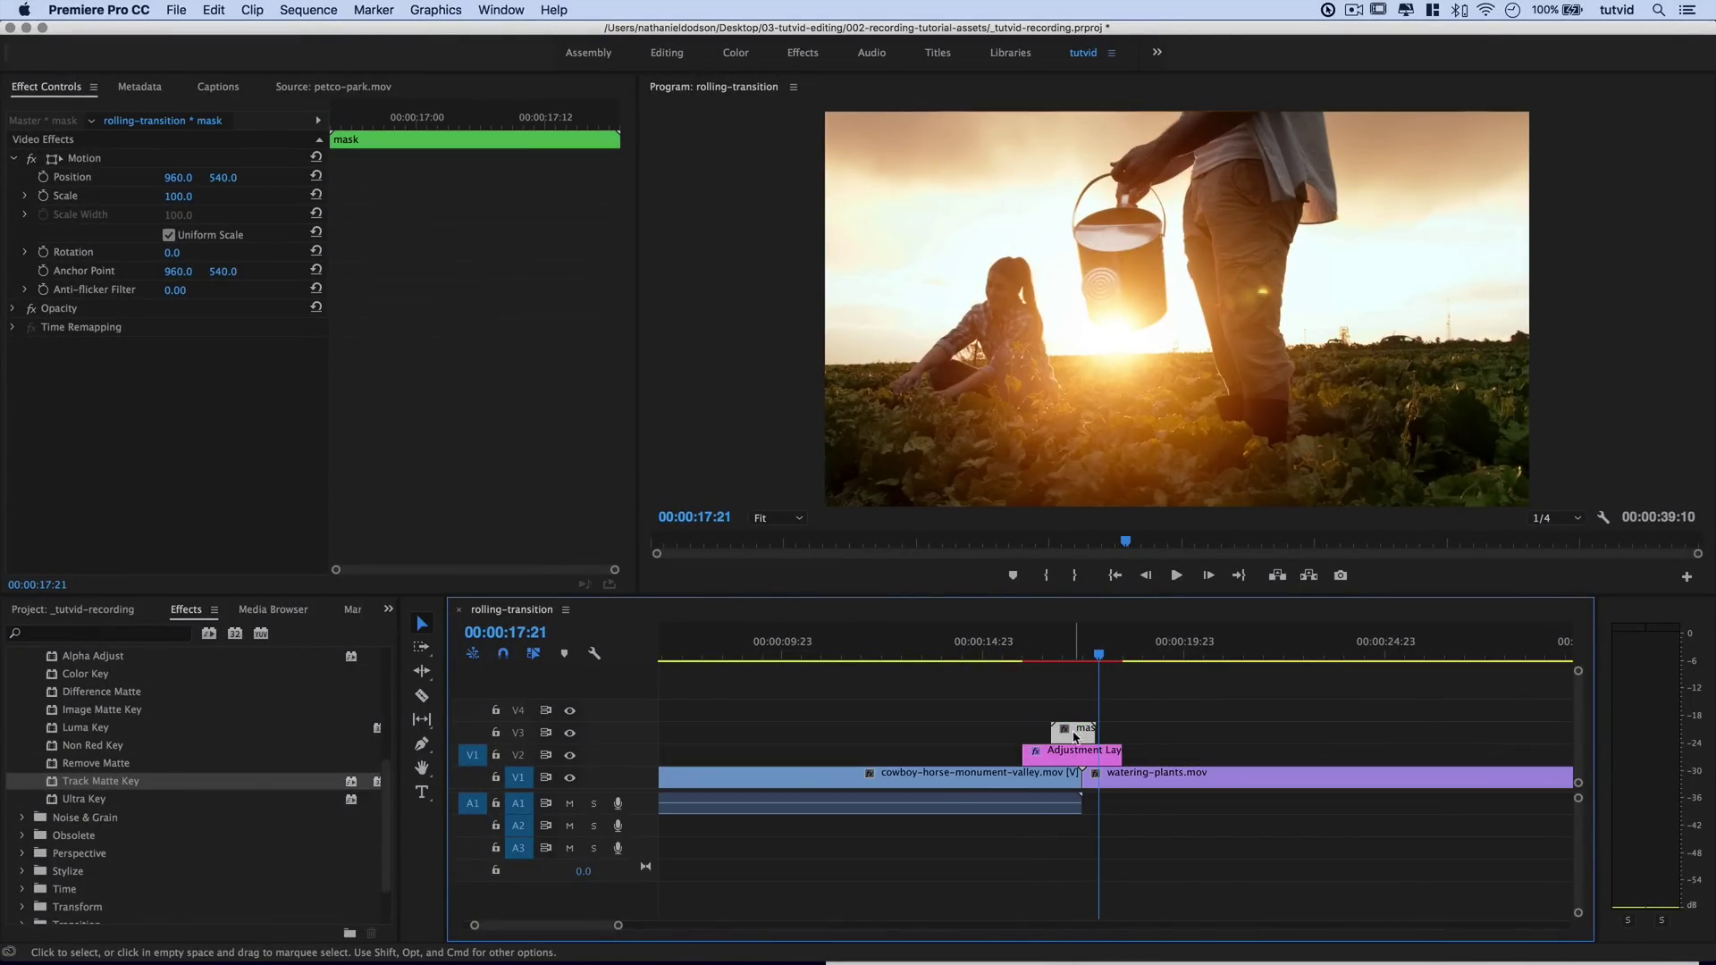
click(1065, 649)
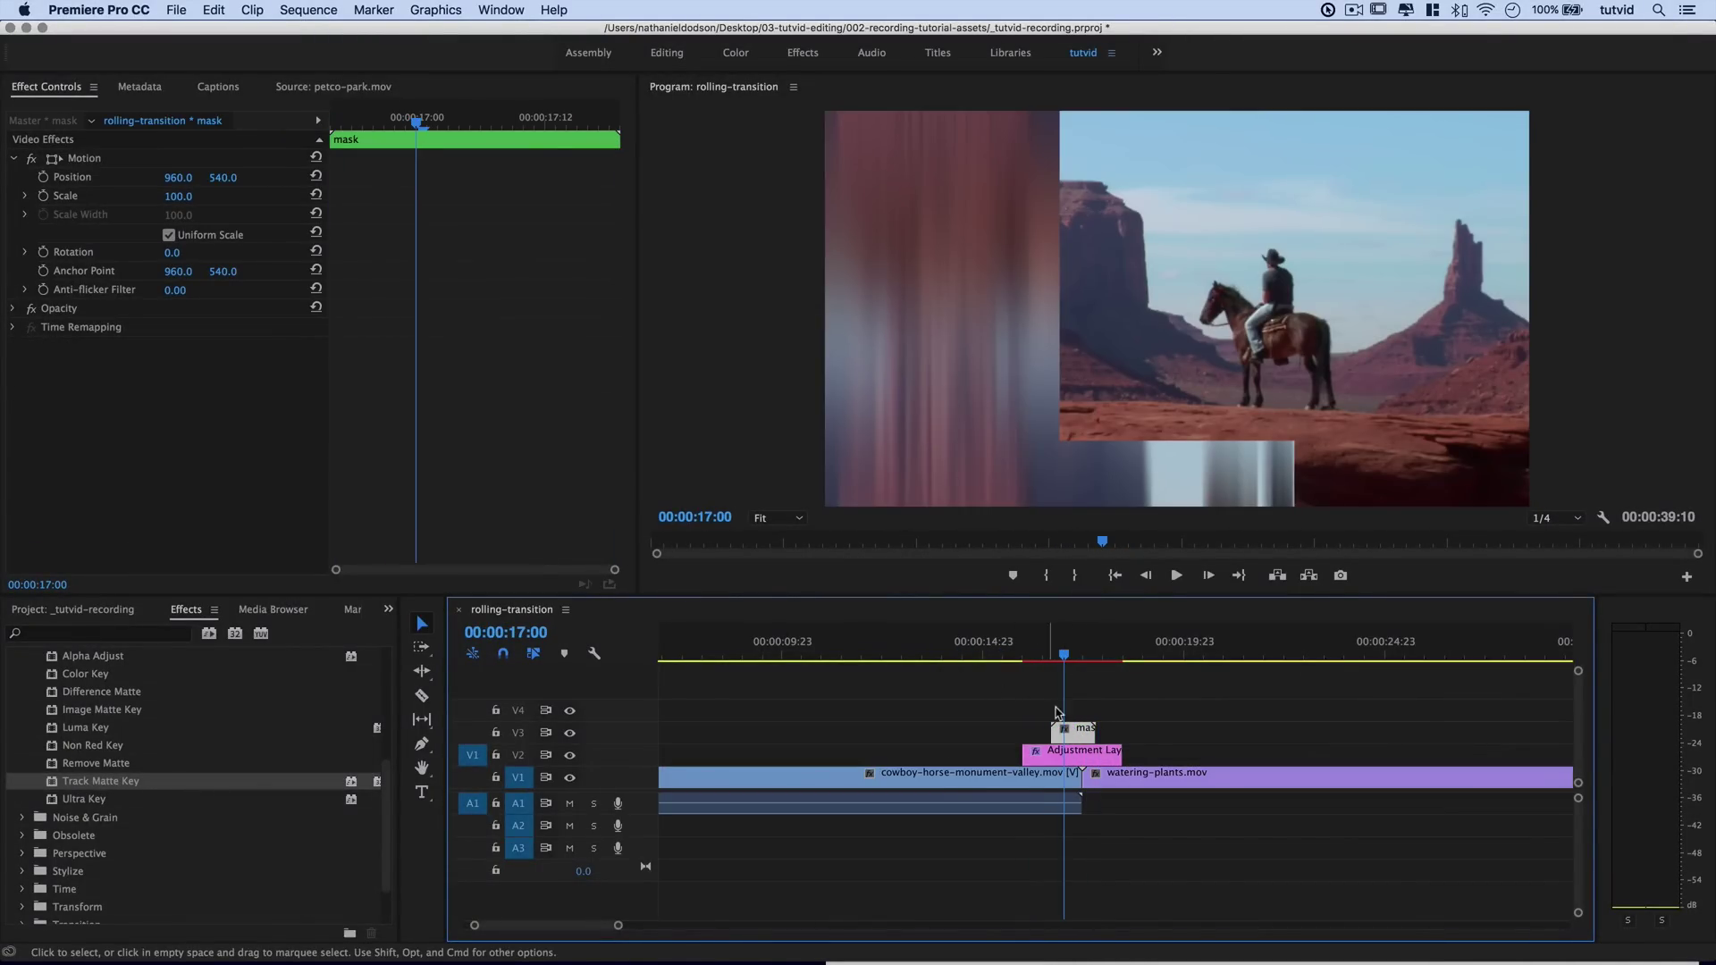
click(1077, 758)
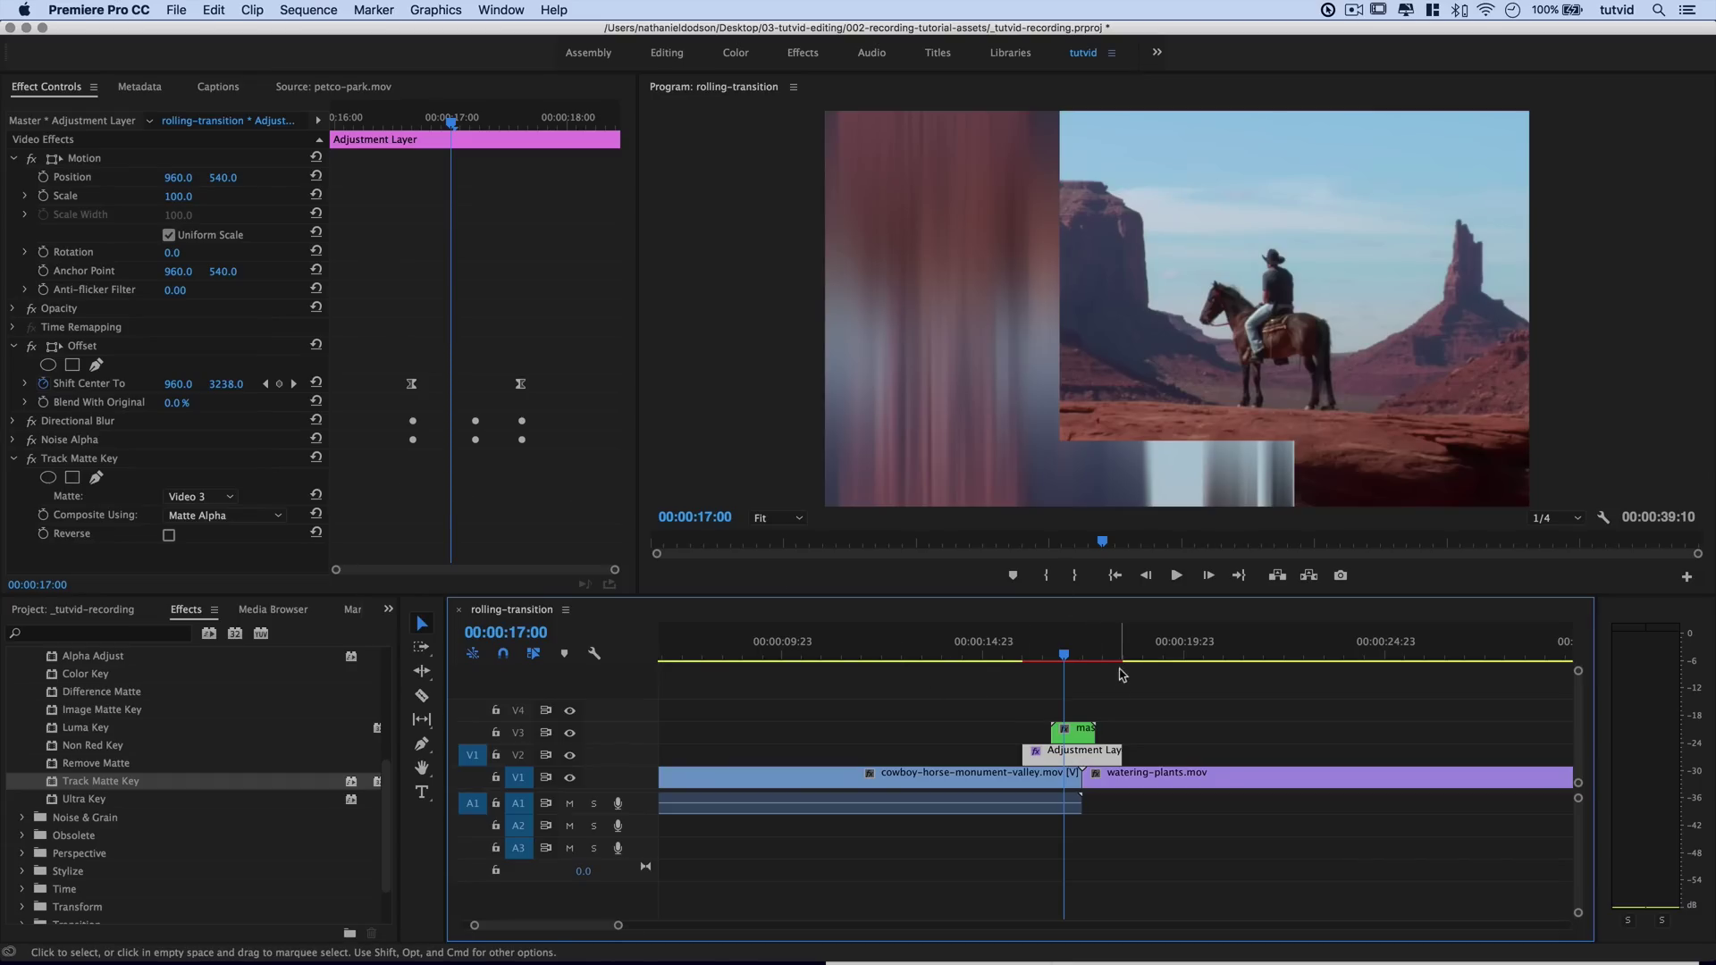